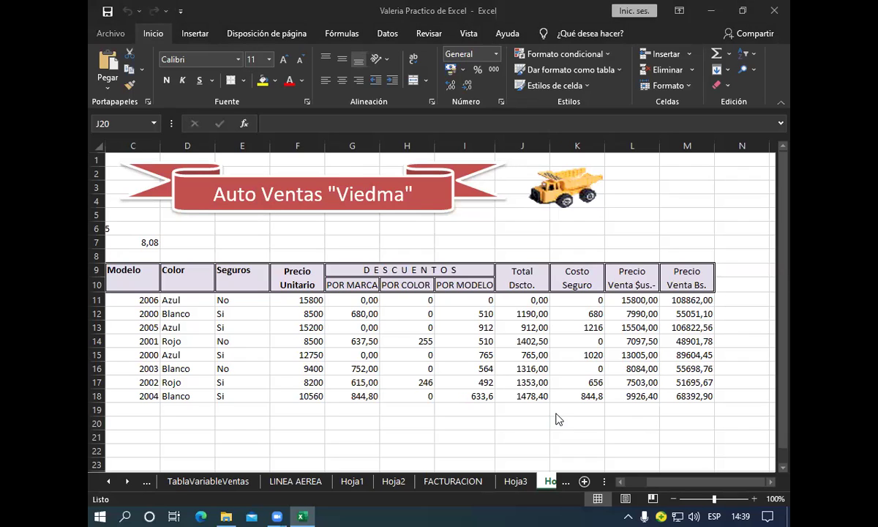
Step: Insert a new blank worksheet beside the Auto Ventas sheet
{"action": "left_click", "coordinate": [584, 481]}
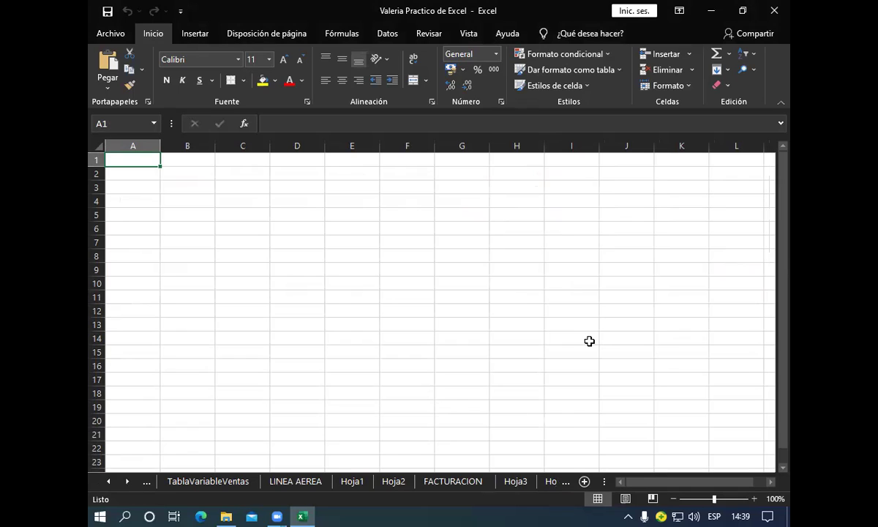
Step: Enter the title 'Laboratorio 8: Pago de comiciones' in cell A1
{"action": "type", "text": "La"}
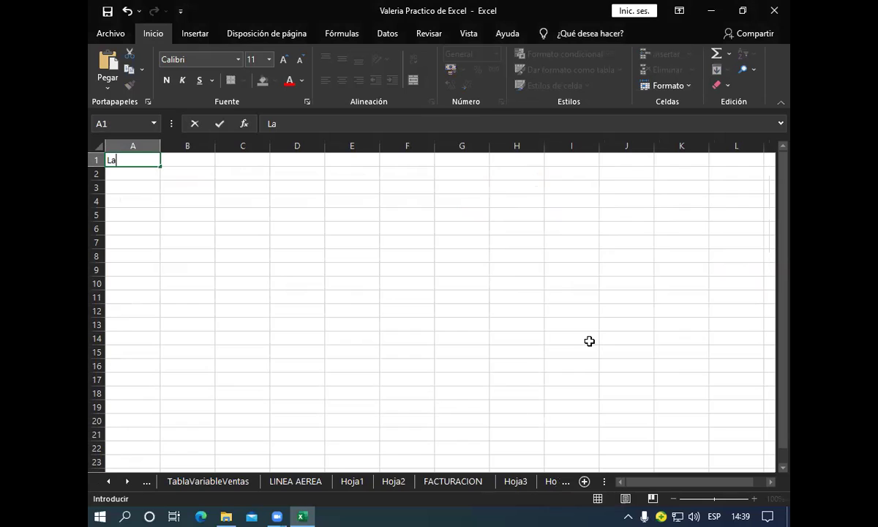
{"action": "type", "text": "boratorio"}
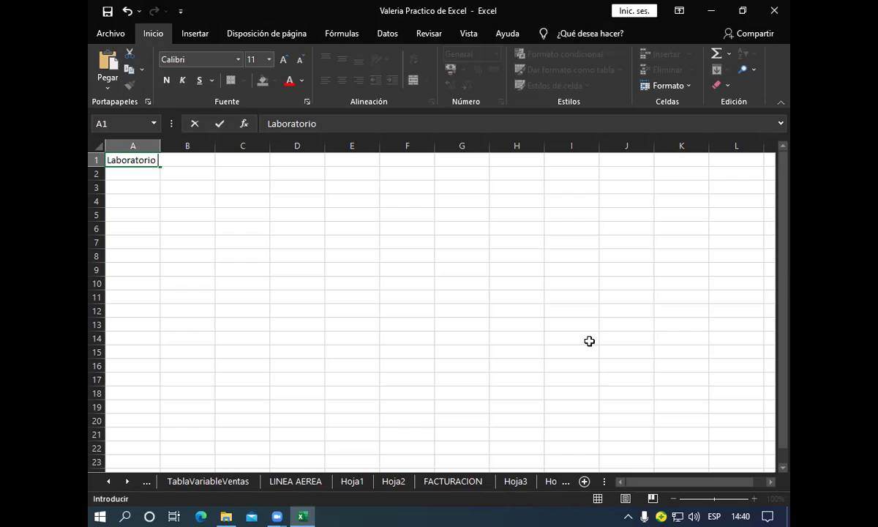
{"action": "type", "text": "8: Pago de"}
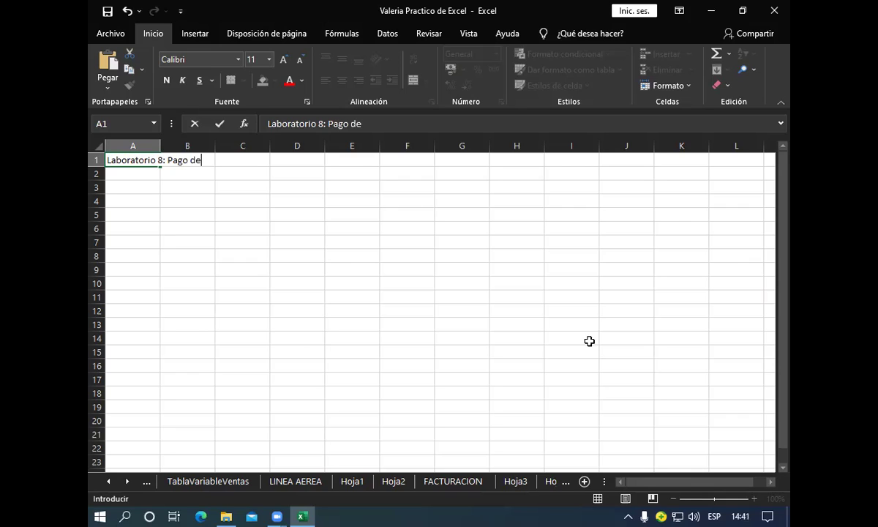
{"action": "type", "text": " comi"}
{"action": "type", "text": "cio"}
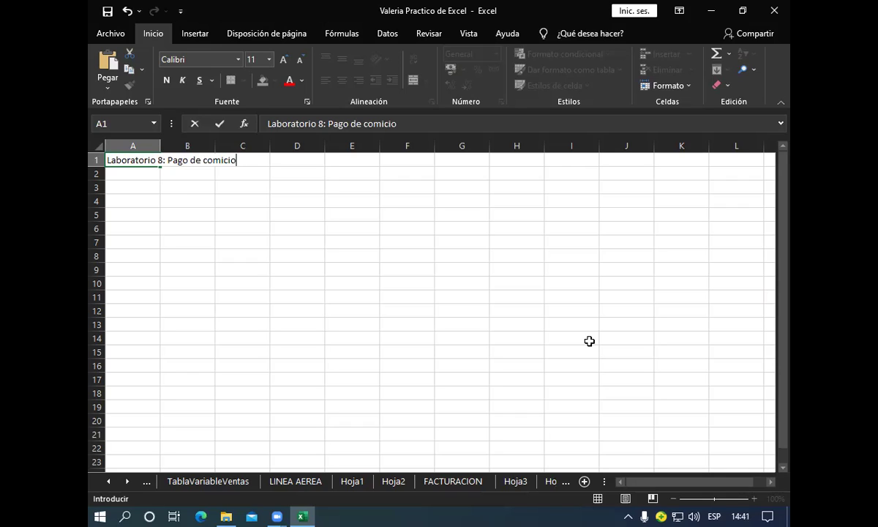
{"action": "type", "text": "nes"}
{"action": "key", "text": "Return"}
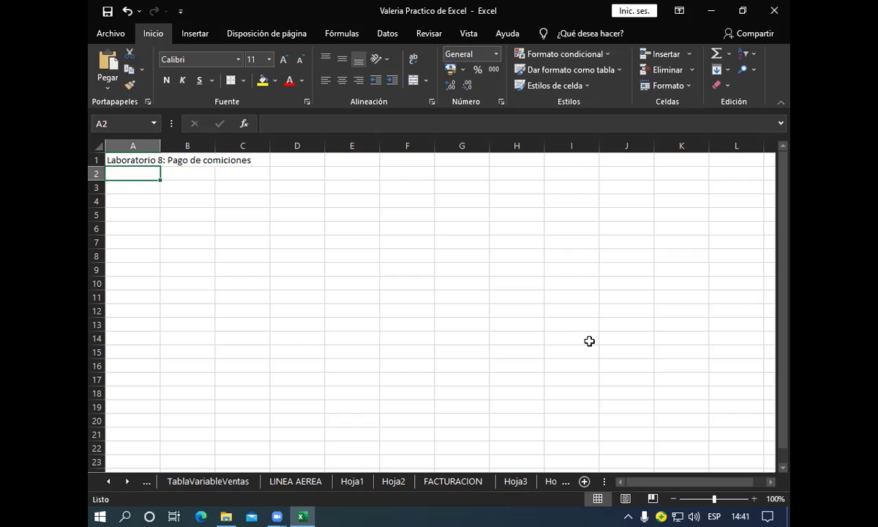
Step: Enter 'Pago de comisiones: vendedores' in A2 and type 'COD.' in A3
{"action": "type", "text": "Pago"}
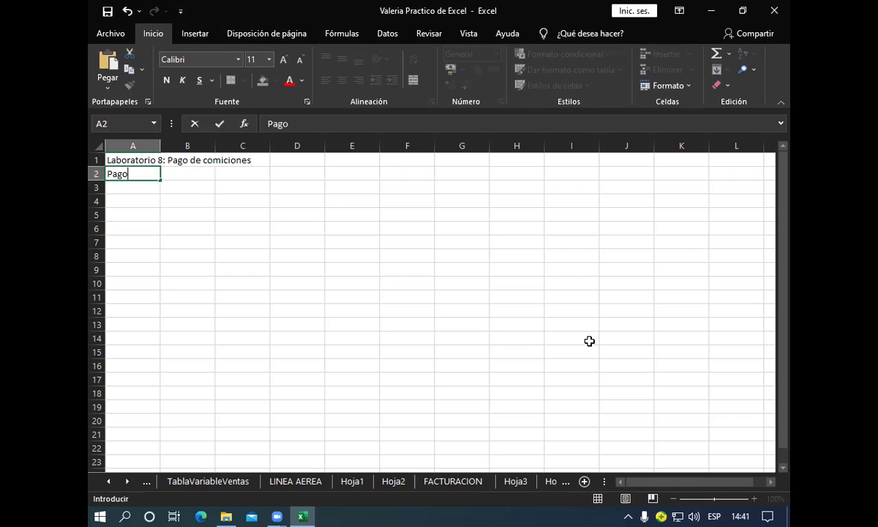
{"action": "type", "text": " de comisio"}
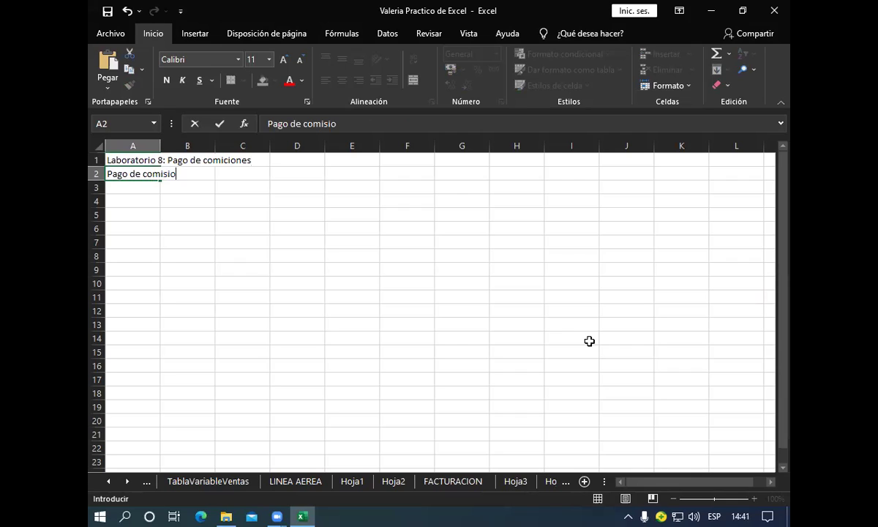
{"action": "type", "text": "nes"}
{"action": "type", "text": ":"}
{"action": "type", "text": " vendedores"}
{"action": "key", "text": "Return"}
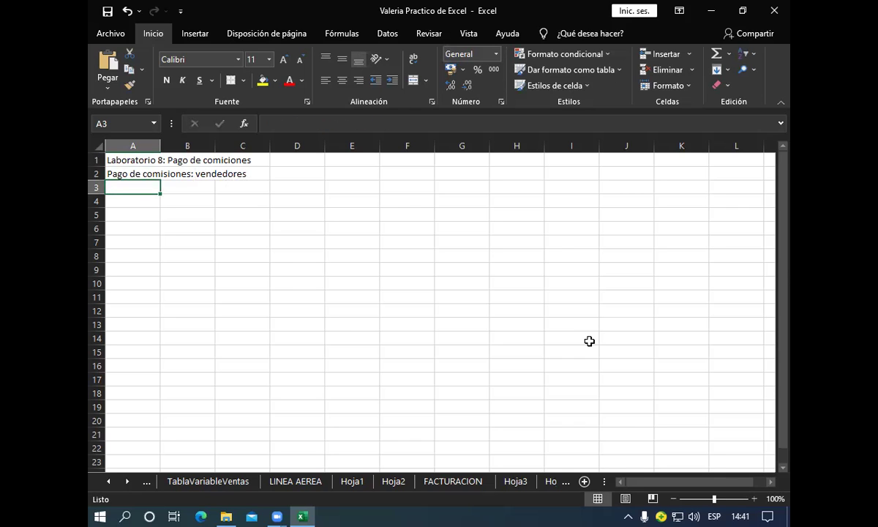
{"action": "type", "text": "CO"}
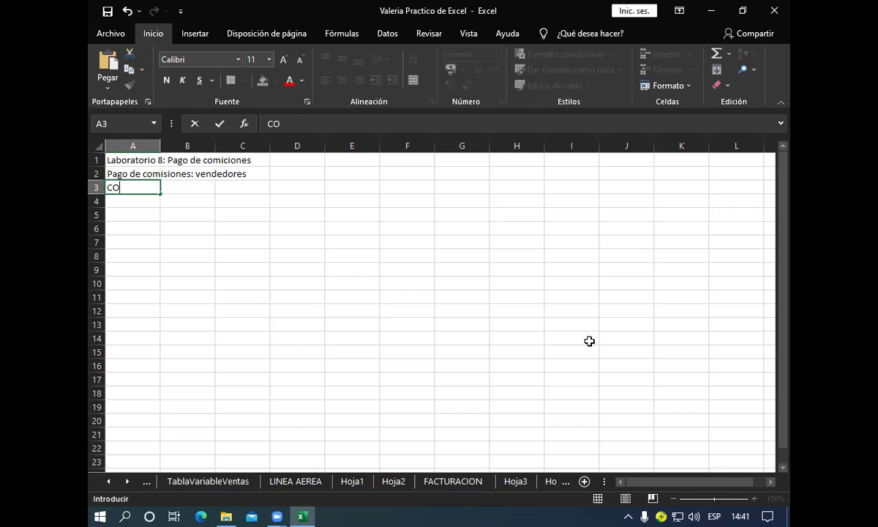
{"action": "type", "text": "D."}
Step: Enter the headings COD., APELLIDO, TIPO and LINEA across A3:D3
{"action": "key", "text": "Tab"}
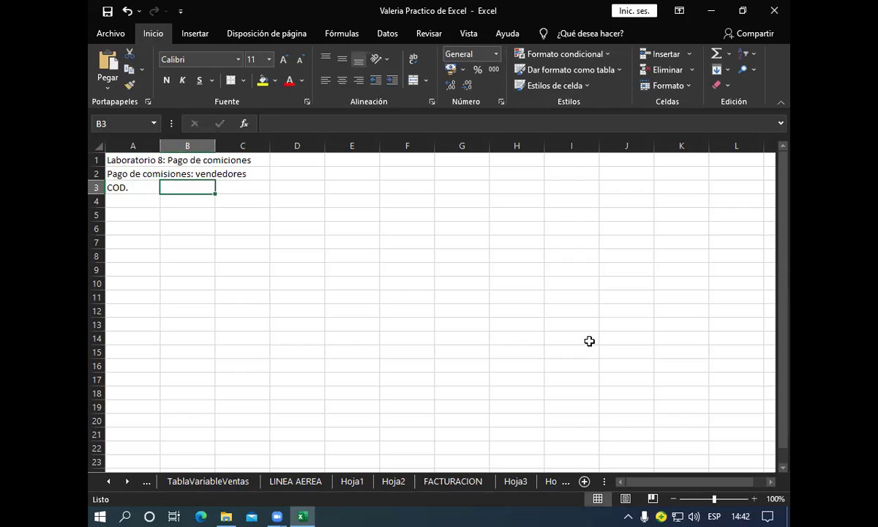
{"action": "type", "text": "APELLIDO"}
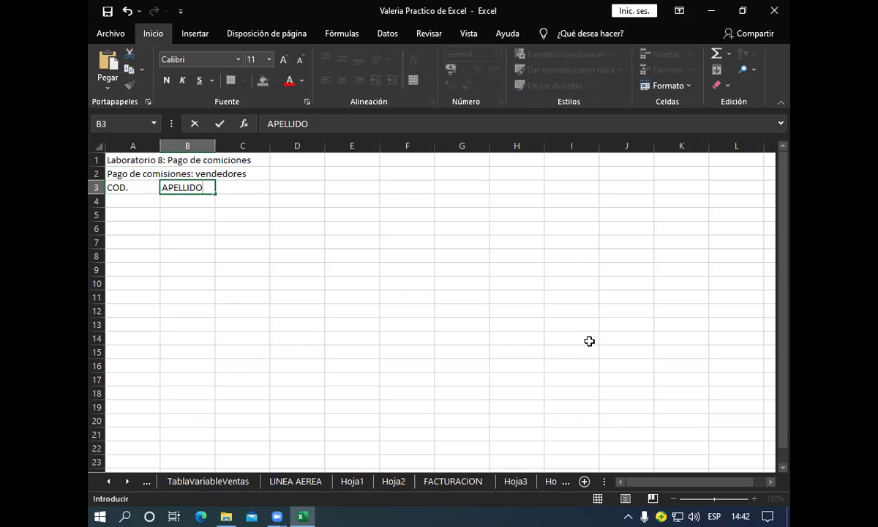
{"action": "key", "text": "Tab"}
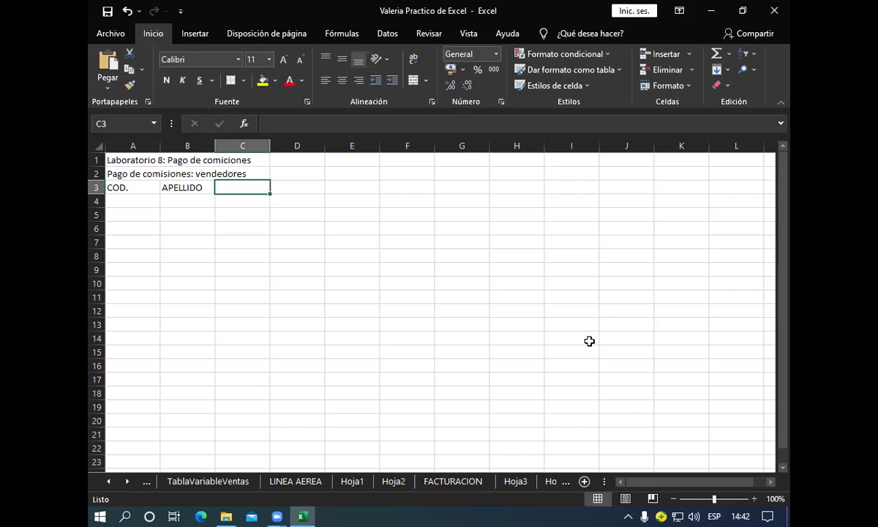
{"action": "type", "text": "TIPO"}
{"action": "key", "text": "Tab"}
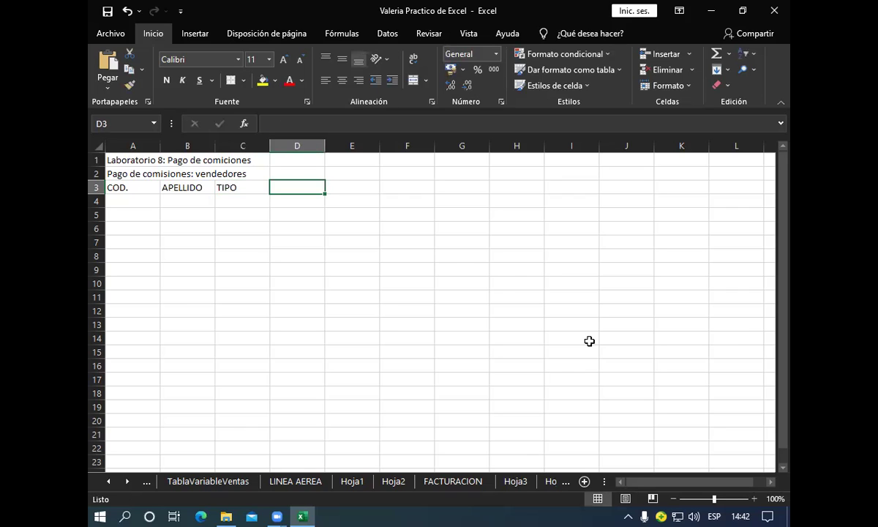
{"action": "type", "text": "LINEA"}
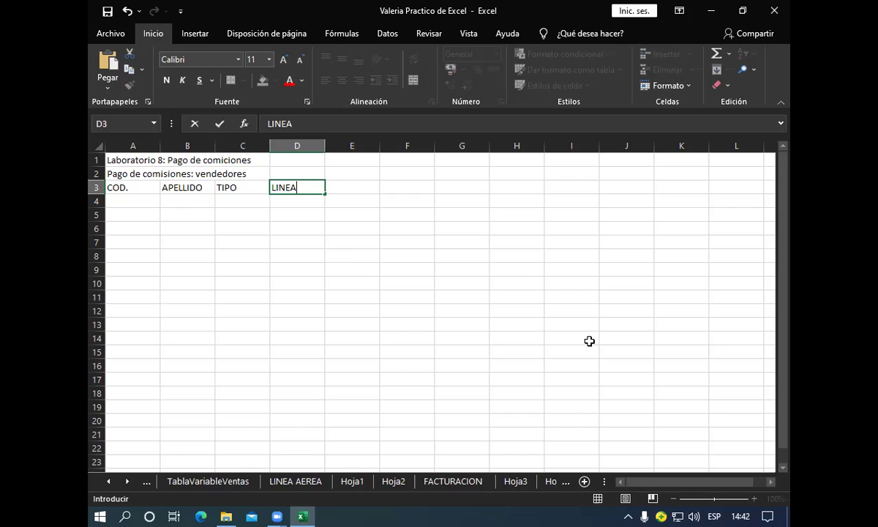
{"action": "key", "text": "Tab"}
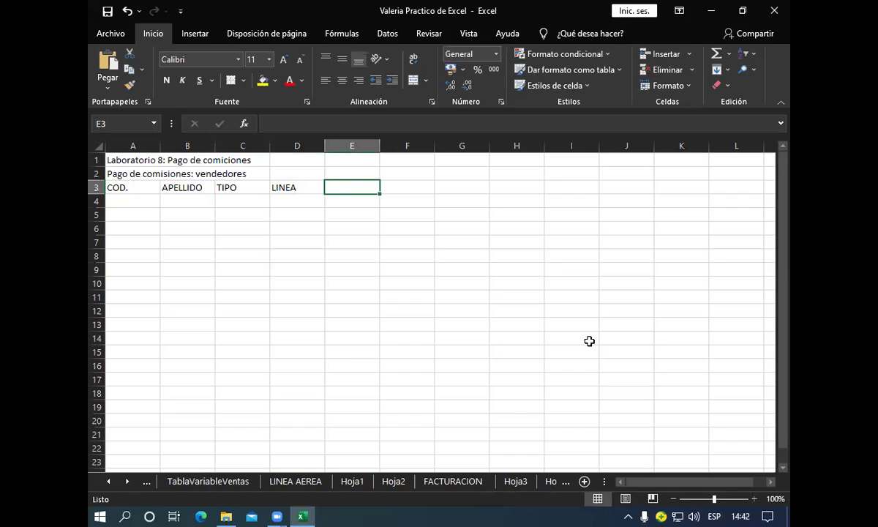
Step: Enter the two-line heading VENTAS BRUTAS in E3
{"action": "type", "text": "VENT"}
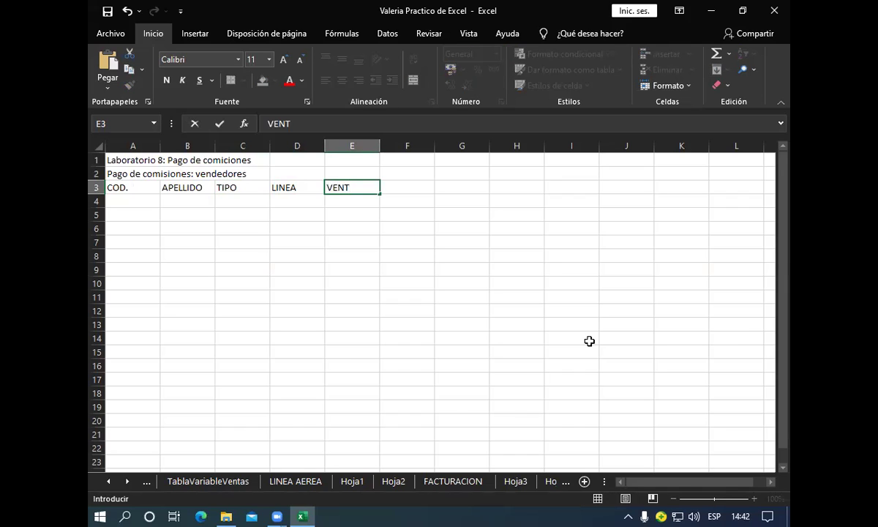
{"action": "type", "text": "AS"}
{"action": "key", "text": "alt+Return"}
{"action": "type", "text": "B"}
{"action": "type", "text": "TAS"}
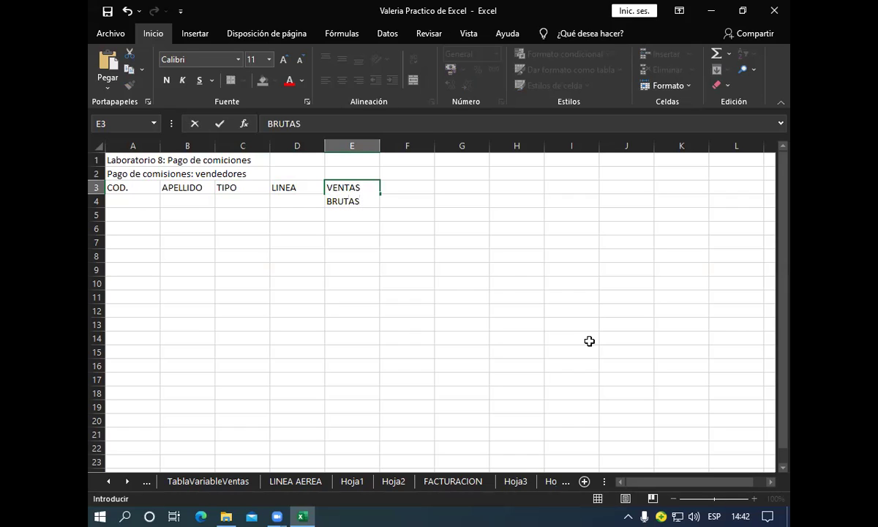
{"action": "key", "text": "Tab"}
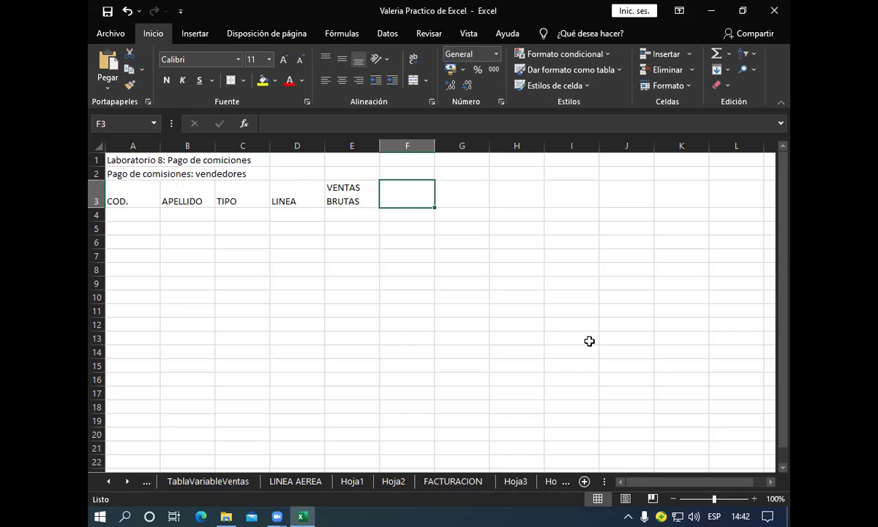
Step: Enter the two-line heading GAST ADM in F3
{"action": "type", "text": "G"}
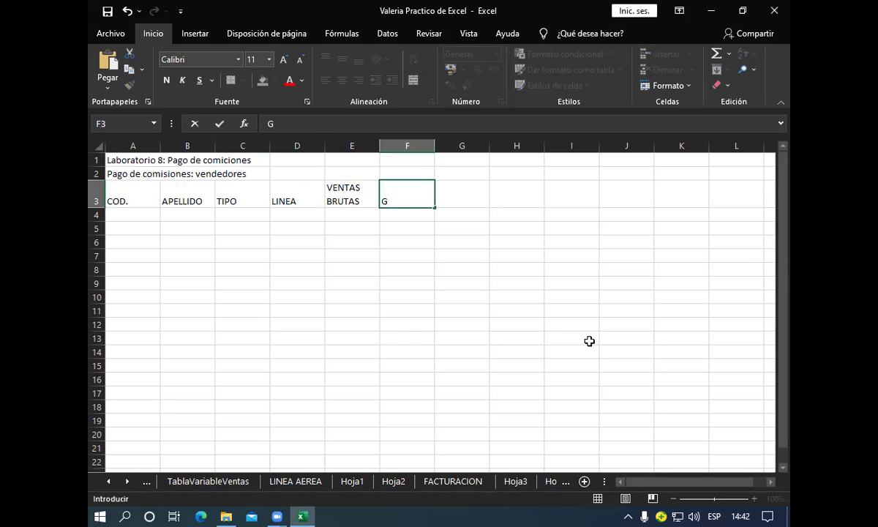
{"action": "type", "text": "AS"}
{"action": "type", "text": "T"}
{"action": "key", "text": "alt+Return"}
{"action": "type", "text": "ADN"}
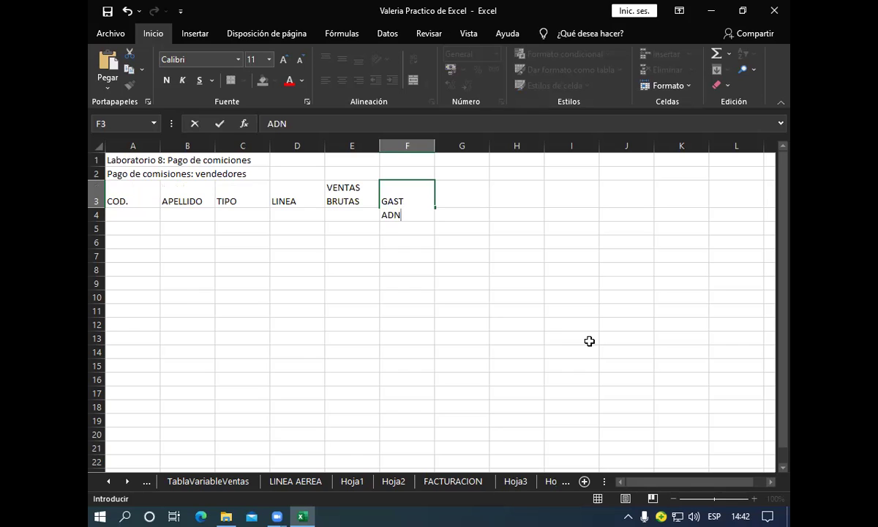
{"action": "key", "text": "BackSpace"}
{"action": "type", "text": "M"}
{"action": "key", "text": "Tab"}
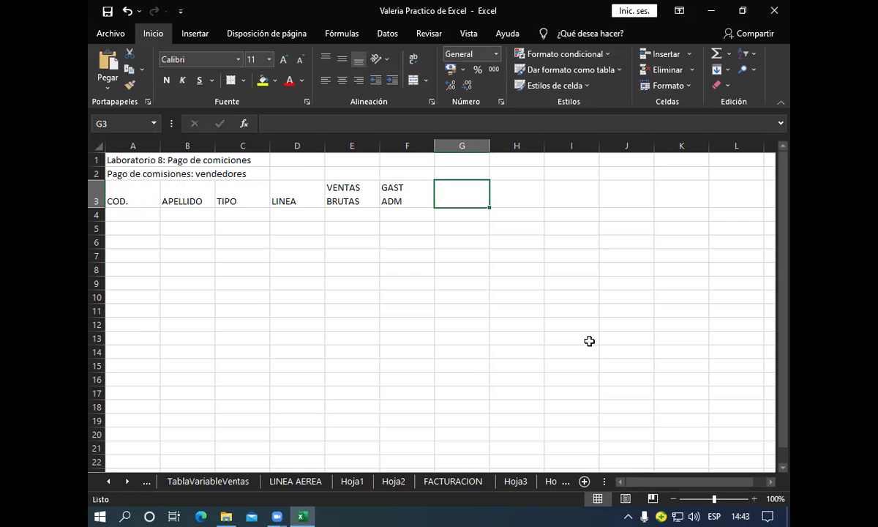
Step: Enter the heading VENTAS in G3, correcting the initial VTAS
{"action": "type", "text": "V"}
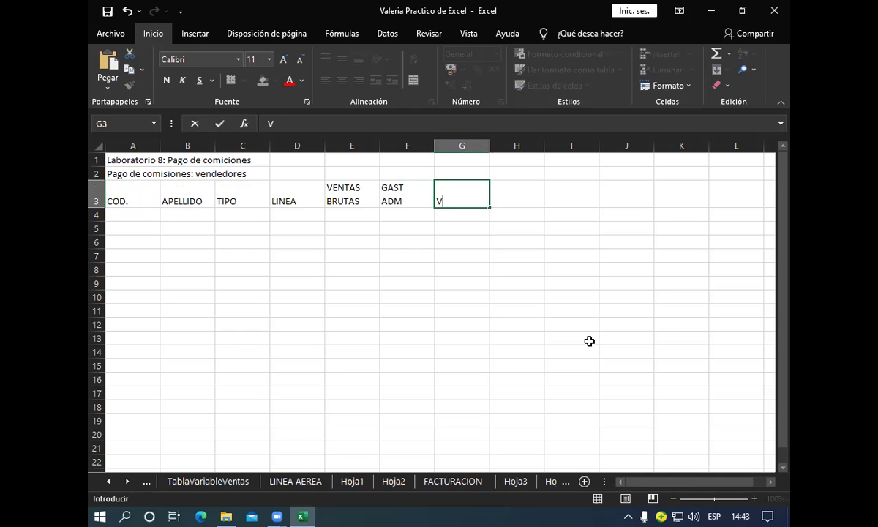
{"action": "type", "text": "TAS"}
{"action": "key", "text": "Left"}
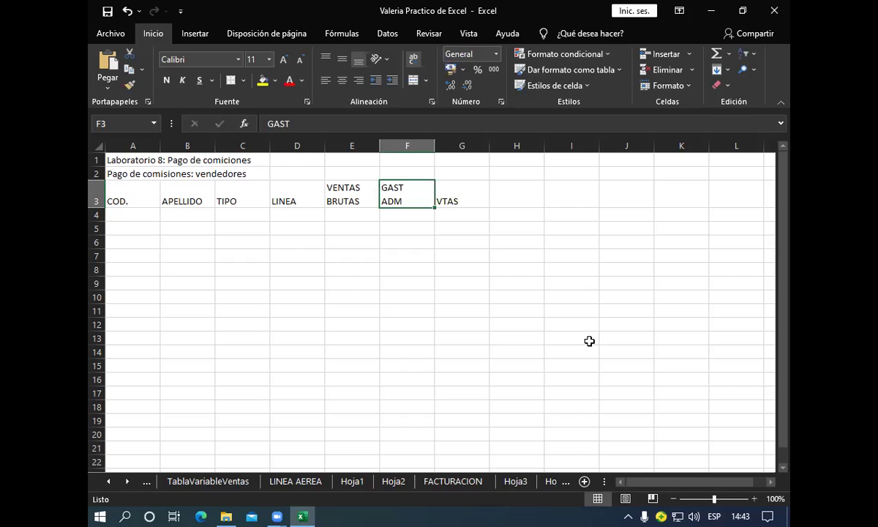
{"action": "key", "text": "Right"}
{"action": "key", "text": "F2"}
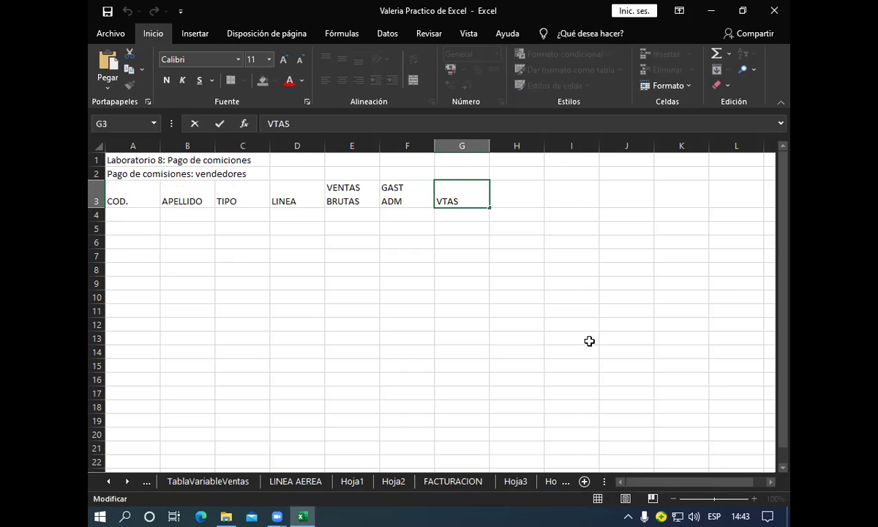
{"action": "key", "text": "Left"}
{"action": "key", "text": "Left"}
{"action": "key", "text": "Left"}
{"action": "type", "text": "EN"}
{"action": "key", "text": "Right"}
{"action": "key", "text": "Right"}
{"action": "key", "text": "Right"}
{"action": "key", "text": "Return"}
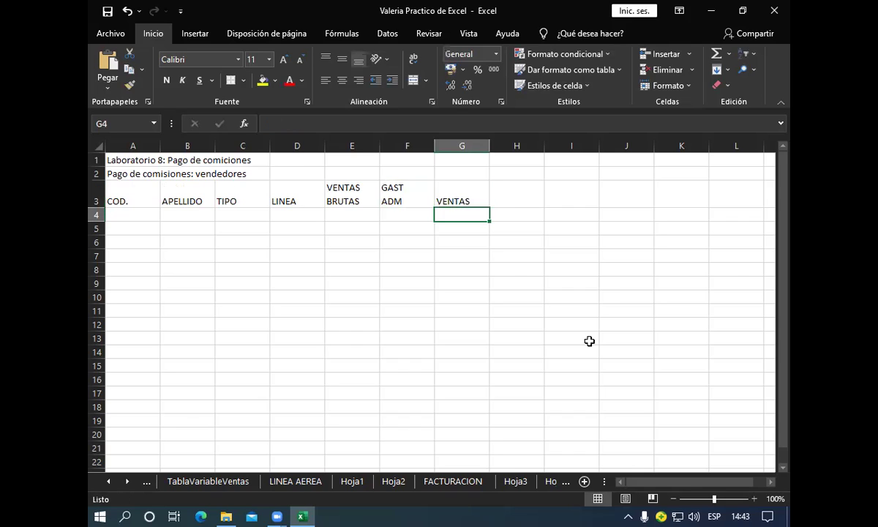
{"action": "key", "text": "Return"}
{"action": "key", "text": "Right"}
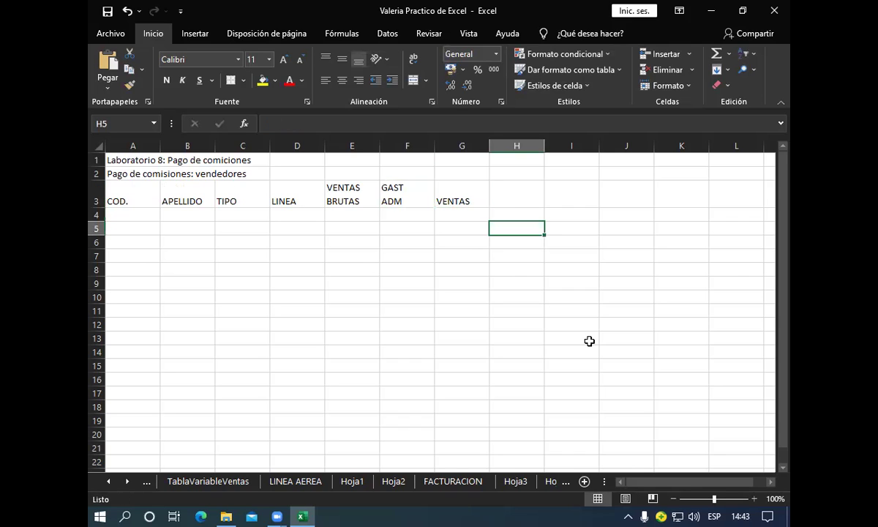
{"action": "key", "text": "Up"}
{"action": "key", "text": "Up"}
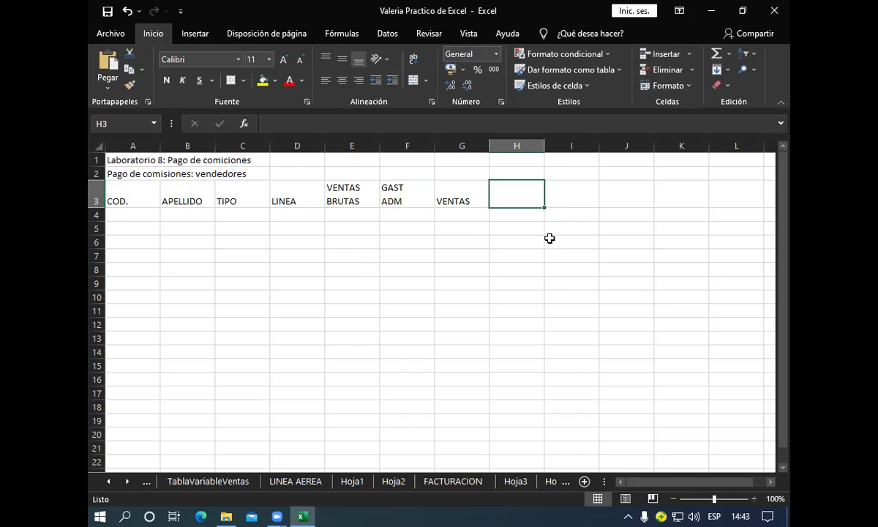
Step: Merge H2:I2 into one centred cell with Combinar y centrar
{"action": "left_click", "coordinate": [515, 172]}
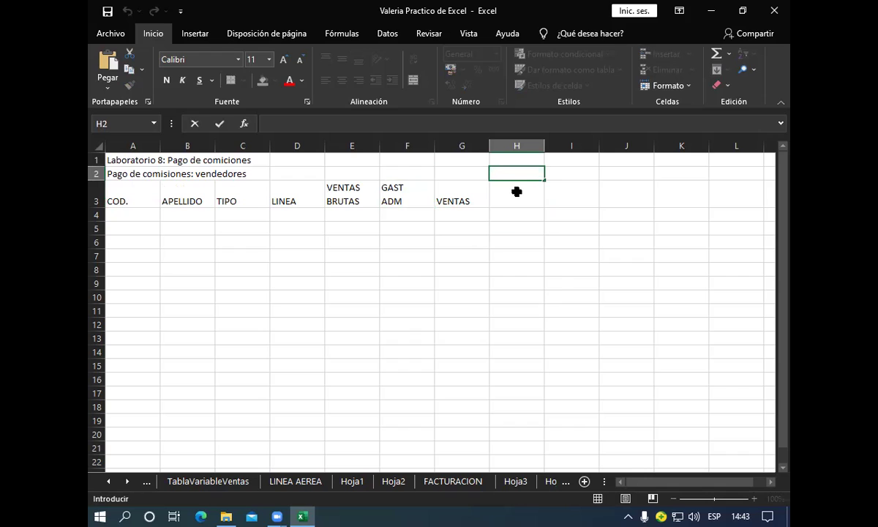
{"action": "left_click", "coordinate": [517, 192]}
{"action": "left_click", "coordinate": [524, 174]}
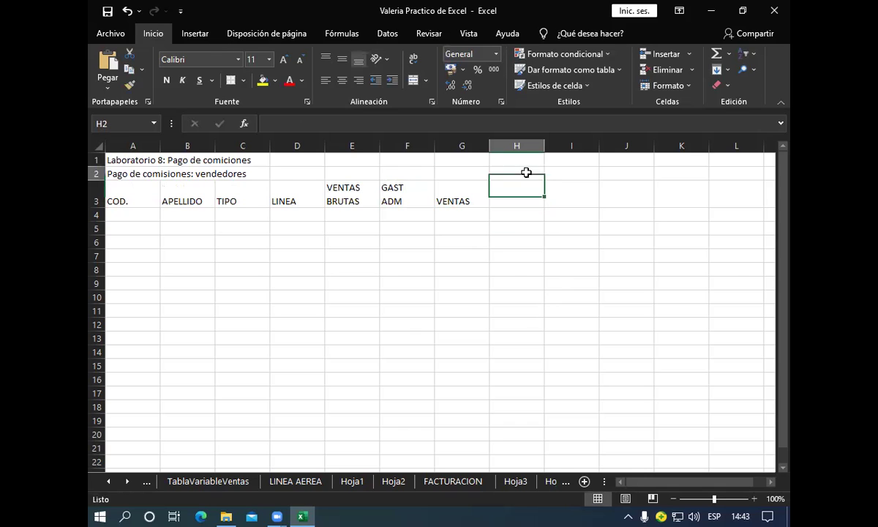
{"action": "left_click", "coordinate": [553, 177]}
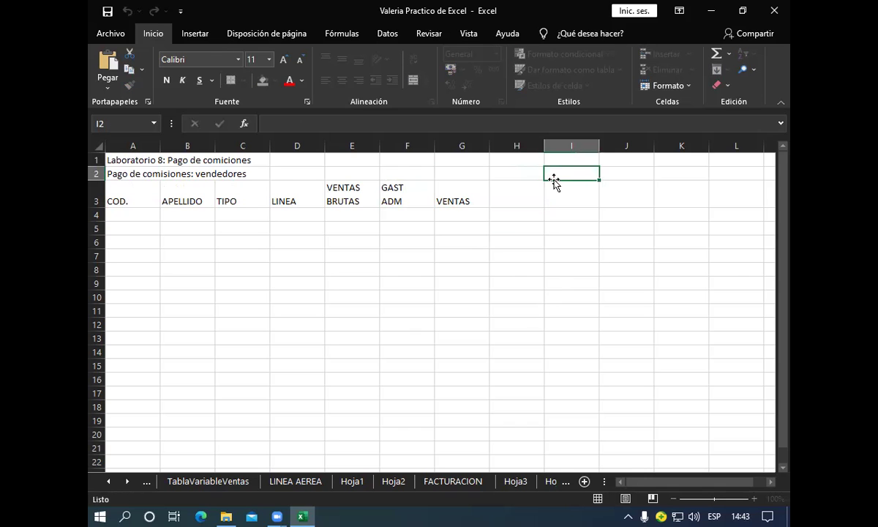
{"action": "left_click", "coordinate": [531, 171]}
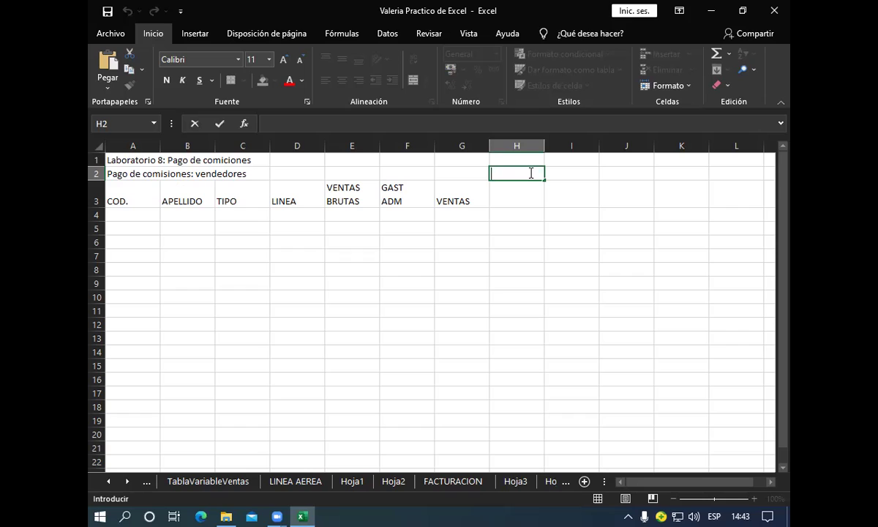
{"action": "key", "text": "Return"}
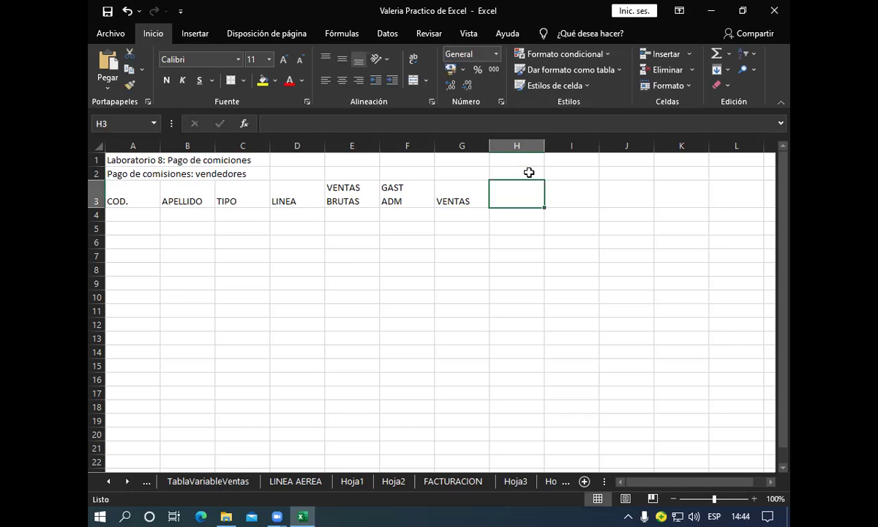
{"action": "left_click", "coordinate": [529, 172]}
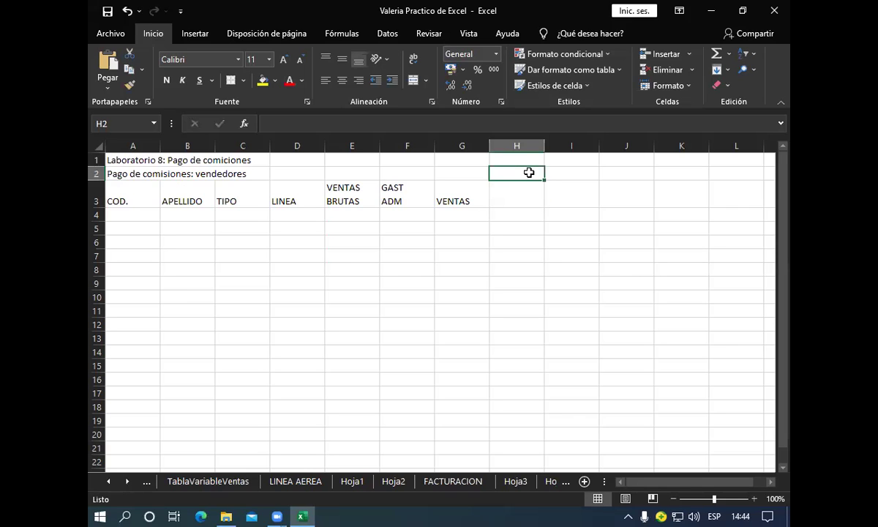
{"action": "left_click_drag", "start_coordinate": [529, 172], "coordinate": [558, 176]}
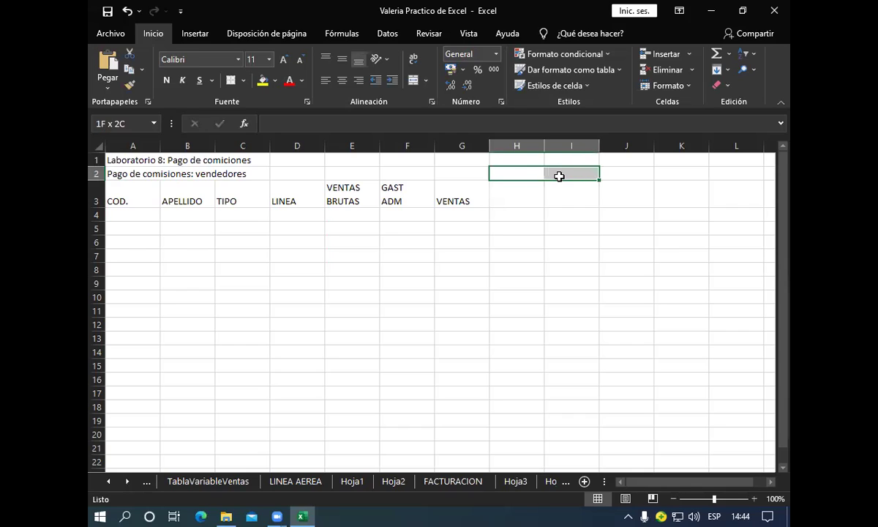
{"action": "left_click", "coordinate": [559, 176]}
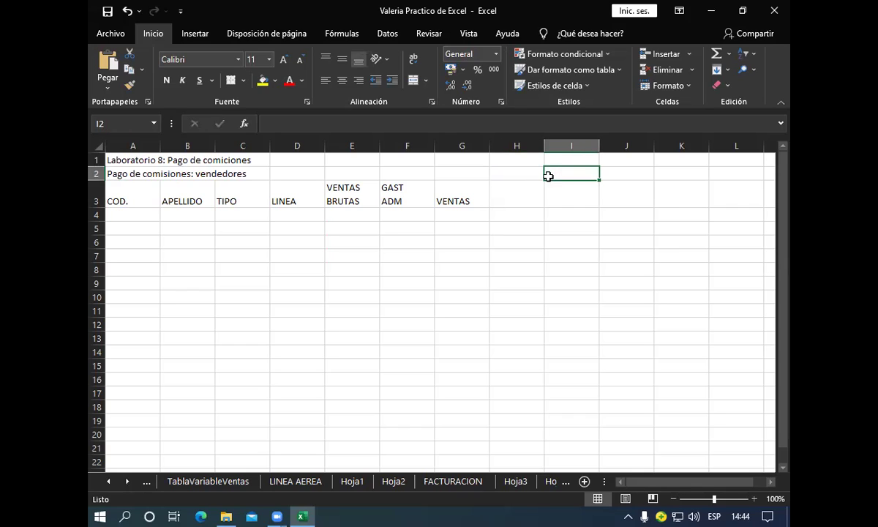
{"action": "left_click", "coordinate": [536, 172]}
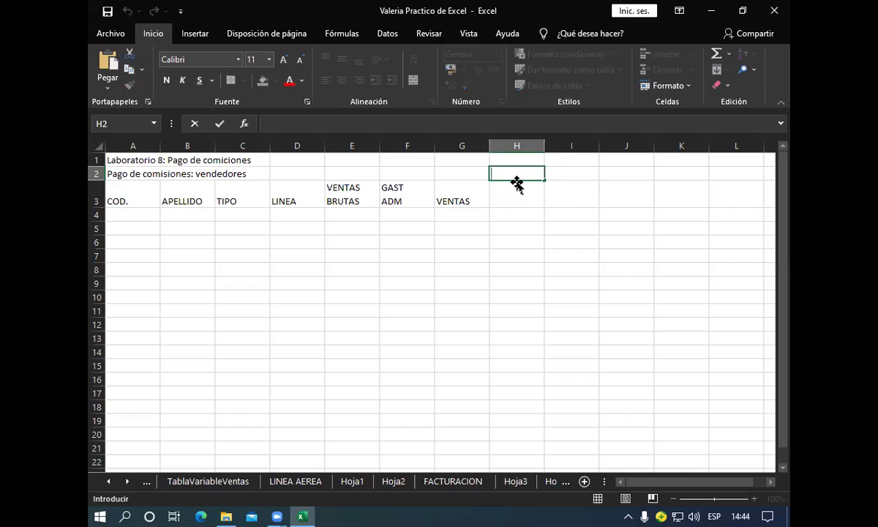
{"action": "left_click", "coordinate": [524, 189]}
{"action": "left_click_drag", "start_coordinate": [533, 173], "coordinate": [564, 173]}
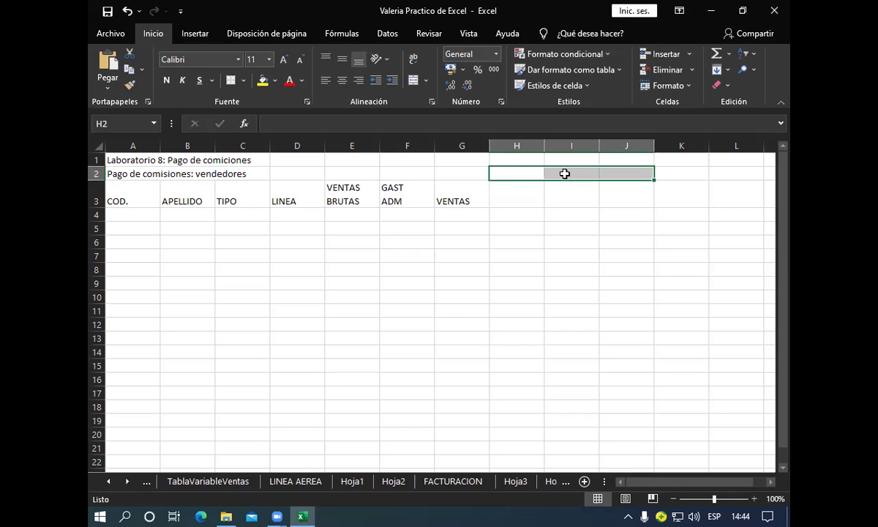
{"action": "left_click", "coordinate": [565, 173], "text": "shift"}
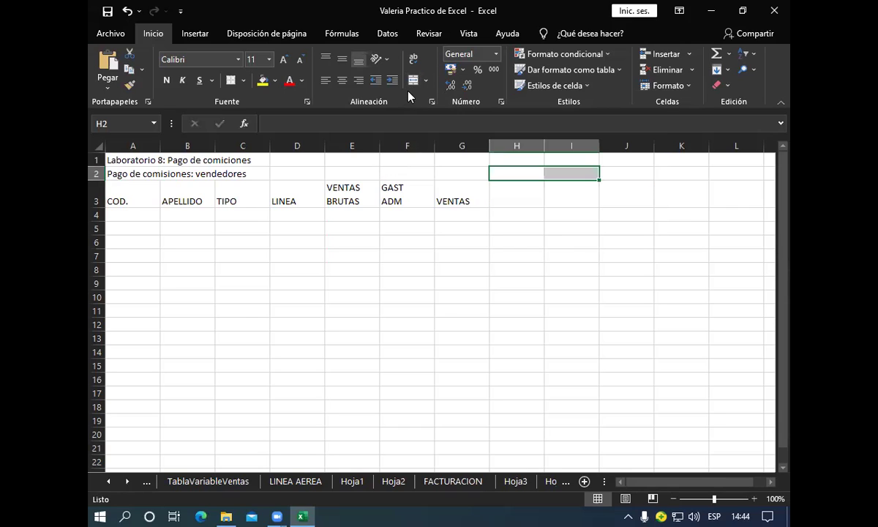
{"action": "left_click", "coordinate": [411, 82]}
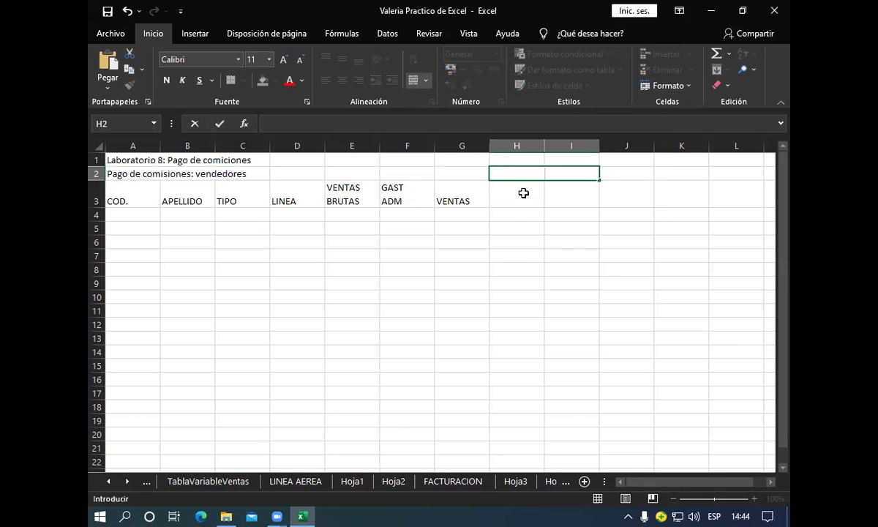
Step: Enter the heading COMISION in the merged H2 cell
{"action": "type", "text": "comisi"}
{"action": "type", "text": "on"}
{"action": "key", "text": "BackSpace"}
{"action": "key", "text": "BackSpace"}
{"action": "key", "text": "BackSpace"}
{"action": "key", "text": "BackSpace"}
{"action": "key", "text": "BackSpace"}
{"action": "key", "text": "BackSpace"}
{"action": "key", "text": "BackSpace"}
{"action": "key", "text": "BackSpace"}
{"action": "type", "text": "COMISION"}
{"action": "key", "text": "Return"}
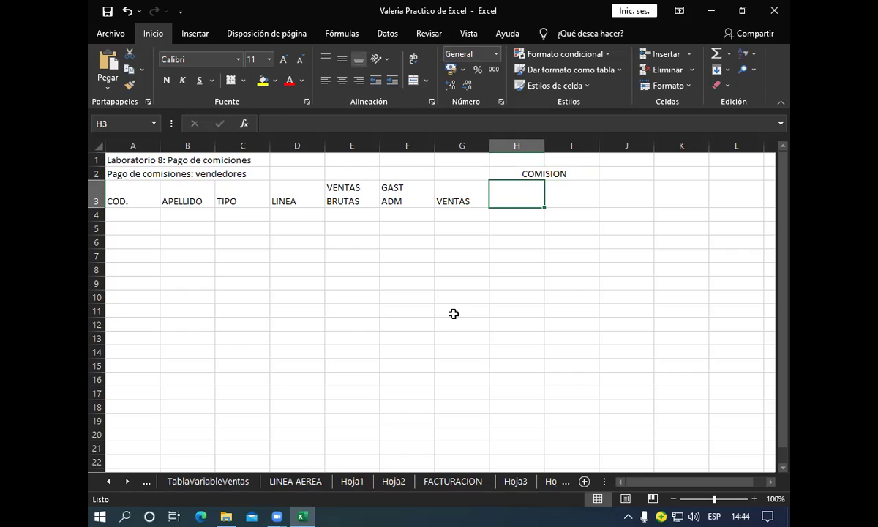
Step: Enter the headings FIJA, VARIABLE, BONIF, RETEN, TOTAL and OBS. across H3:M3
{"action": "type", "text": "FIJA"}
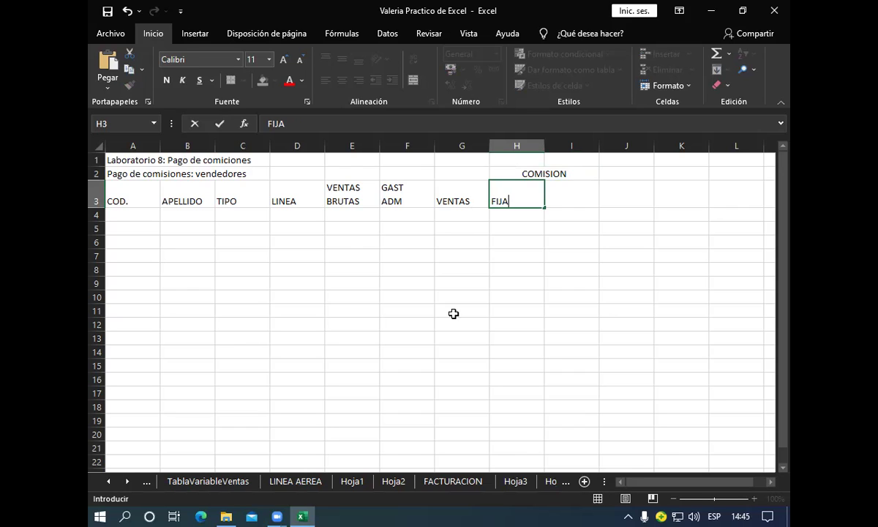
{"action": "key", "text": "Tab"}
{"action": "type", "text": "VARIAB"}
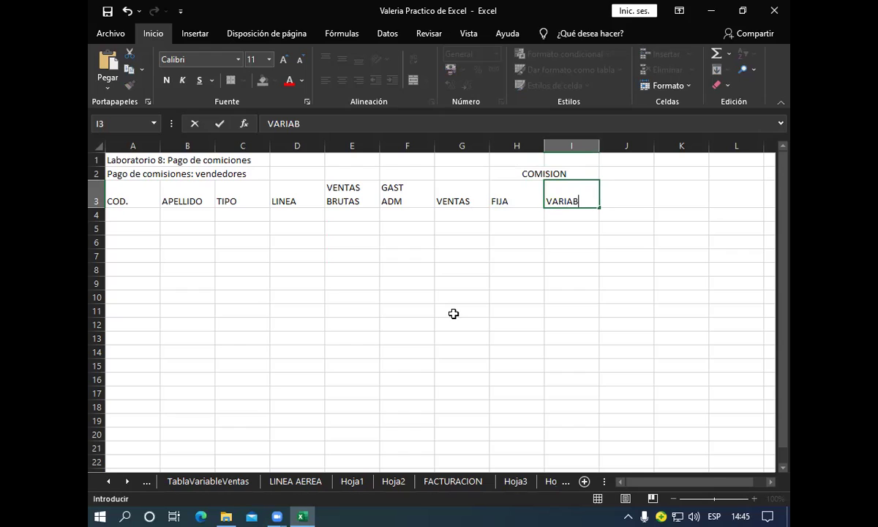
{"action": "type", "text": "LE"}
{"action": "key", "text": "Tab"}
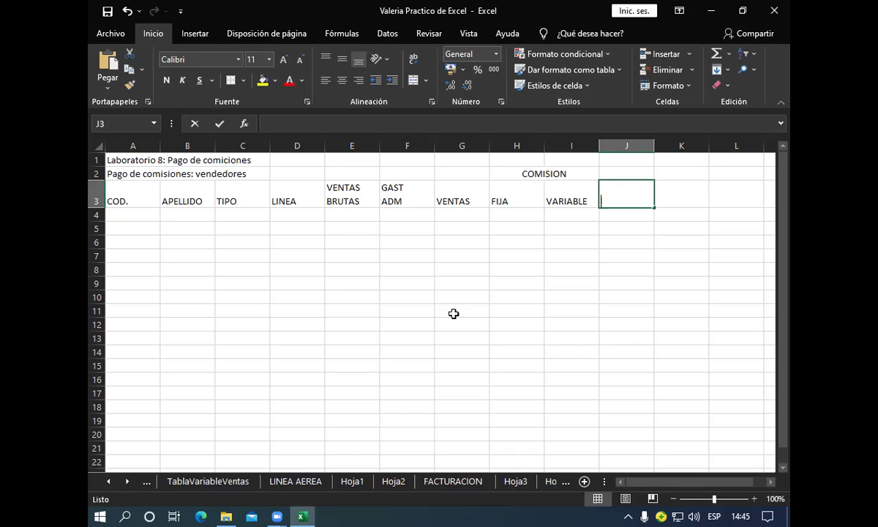
{"action": "type", "text": "BON"}
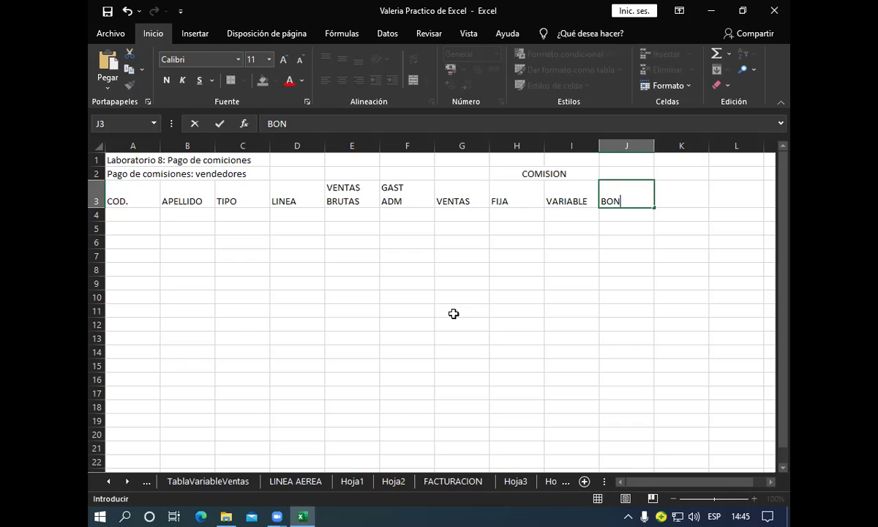
{"action": "type", "text": "IF"}
{"action": "key", "text": "Tab"}
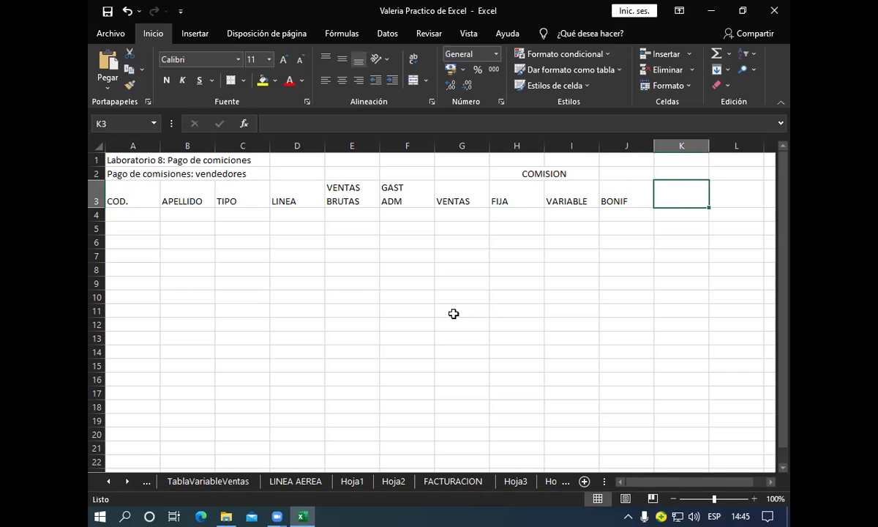
{"action": "type", "text": "RE"}
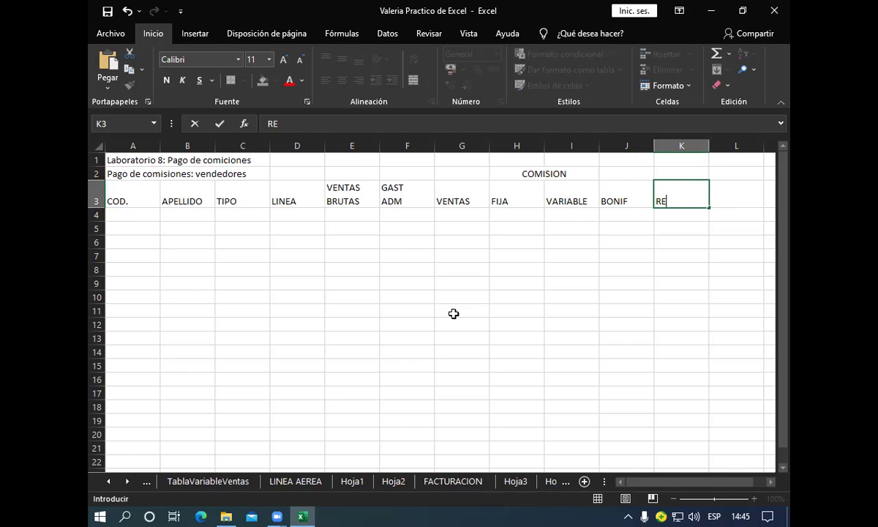
{"action": "type", "text": "T"}
{"action": "type", "text": "EN"}
{"action": "key", "text": "Tab"}
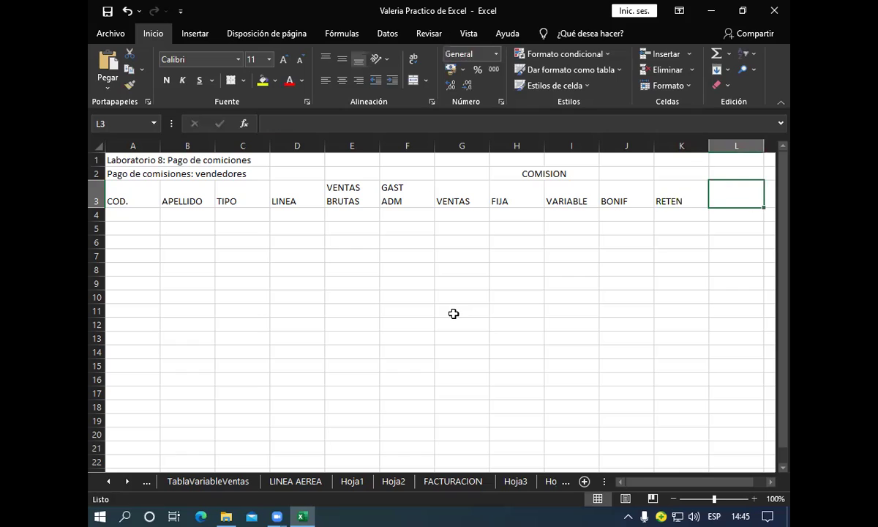
{"action": "type", "text": "TOTAL"}
{"action": "key", "text": "Tab"}
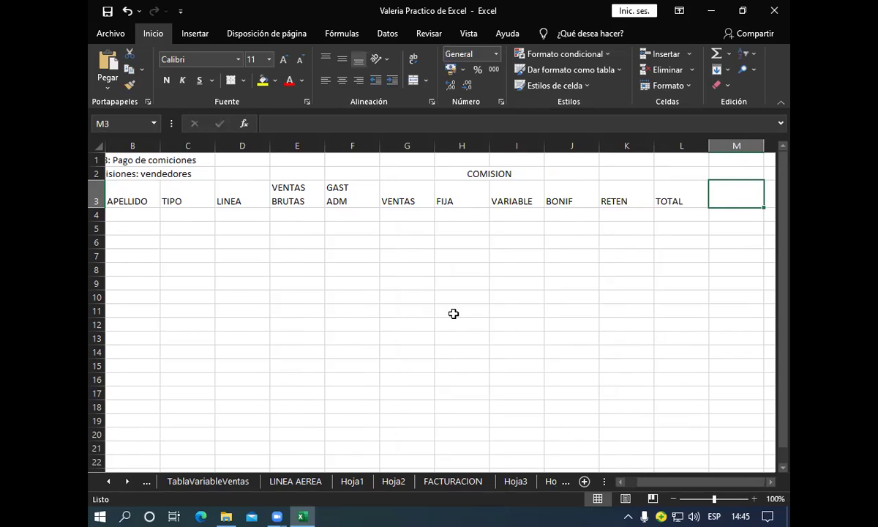
{"action": "type", "text": "OBS"}
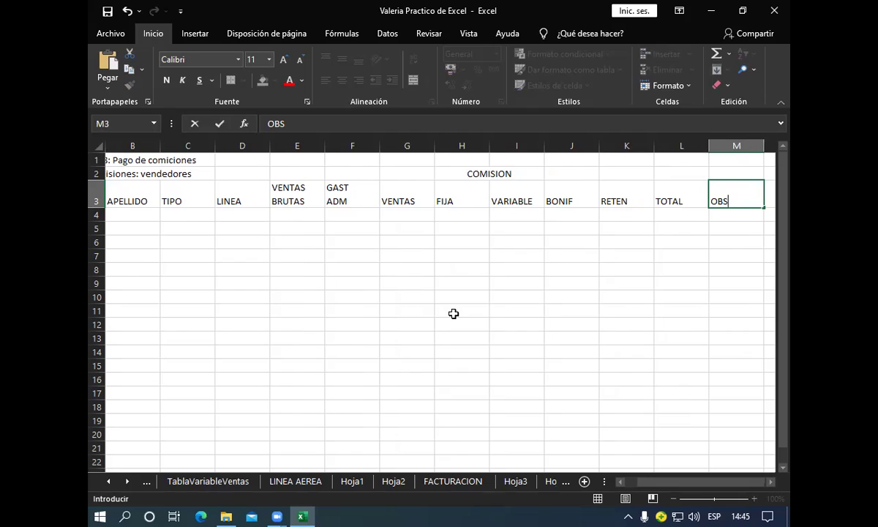
{"action": "type", "text": "."}
{"action": "key", "text": "Return"}
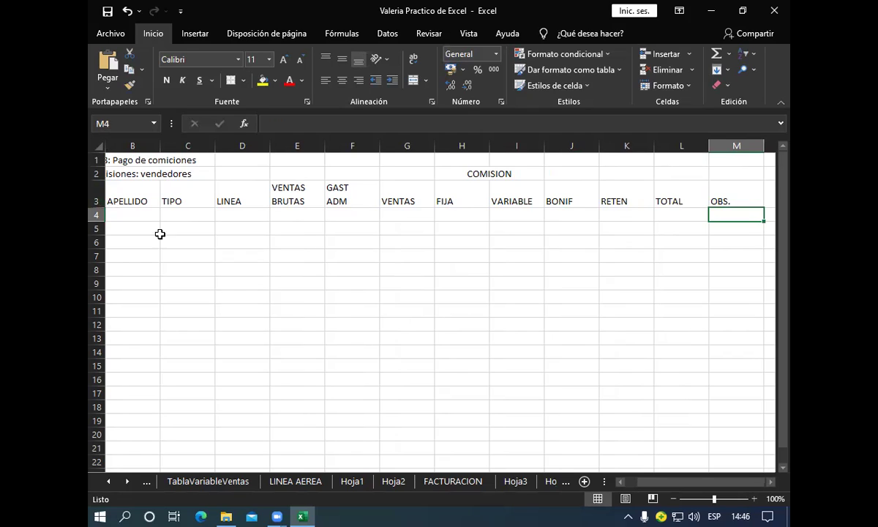
Step: Enter C-L1 and C-L2 in A4:A5, then fill the series down to C-L10 in A13
{"action": "left_click", "coordinate": [620, 482]}
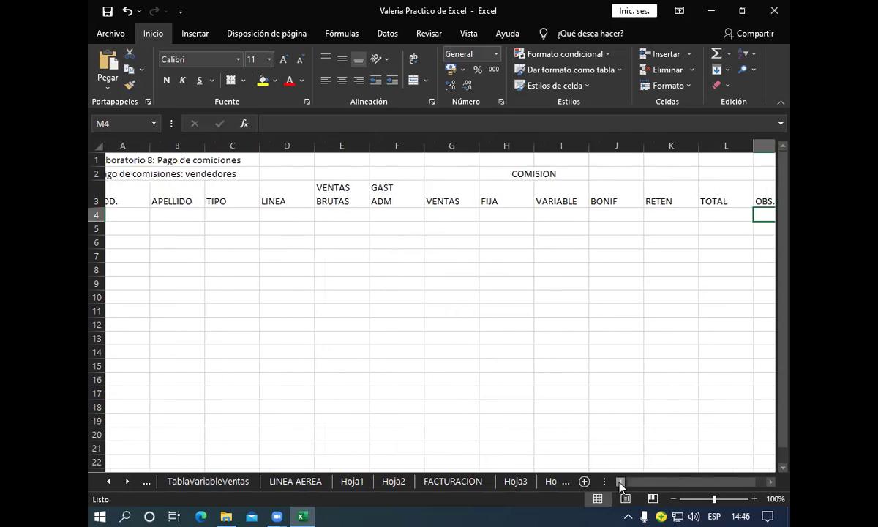
{"action": "left_click", "coordinate": [122, 215]}
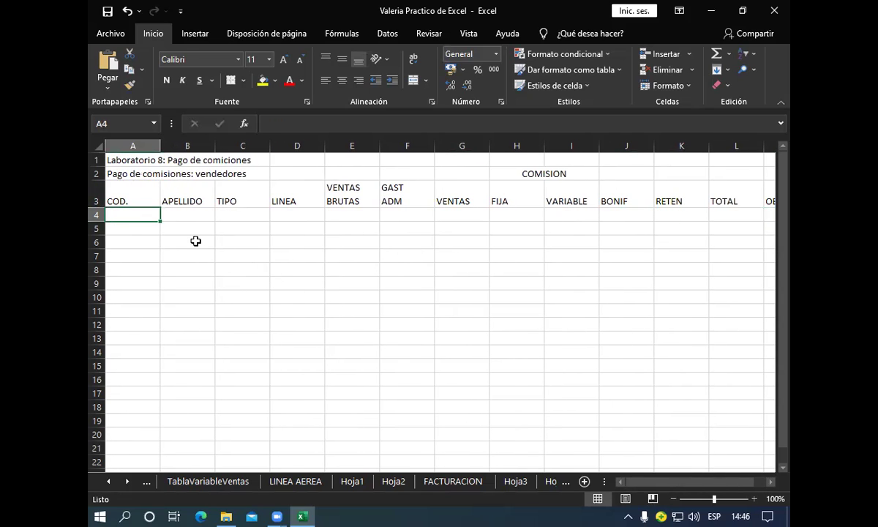
{"action": "type", "text": "C"}
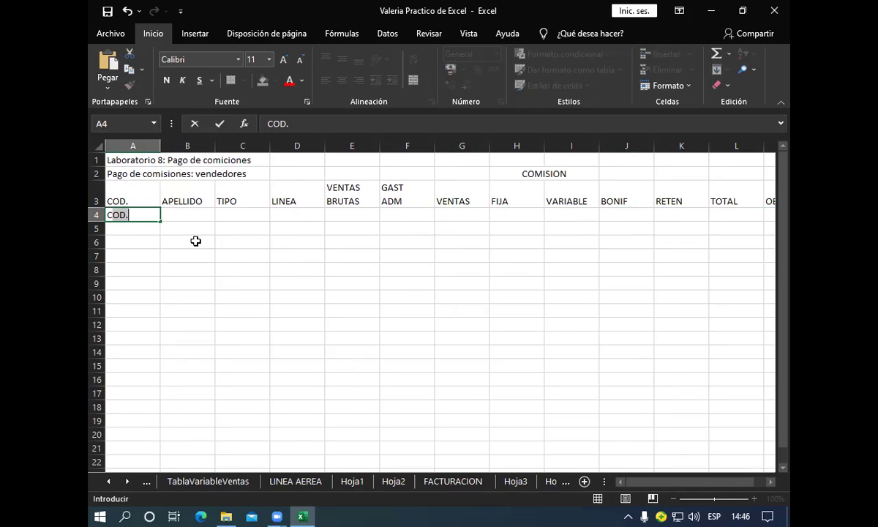
{"action": "key", "text": "BackSpace"}
{"action": "type", "text": "-"}
{"action": "type", "text": "L1"}
{"action": "key", "text": "Return"}
{"action": "type", "text": "C-L2"}
{"action": "key", "text": "Return"}
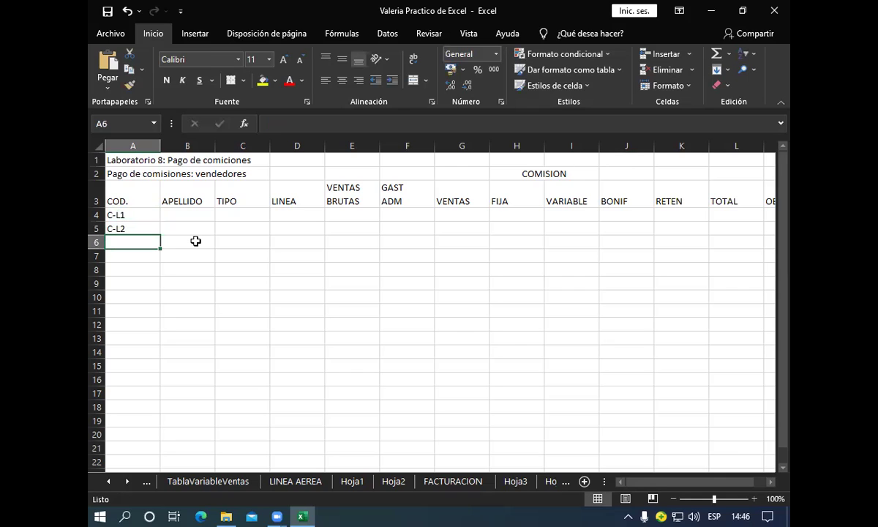
{"action": "key", "text": "Up"}
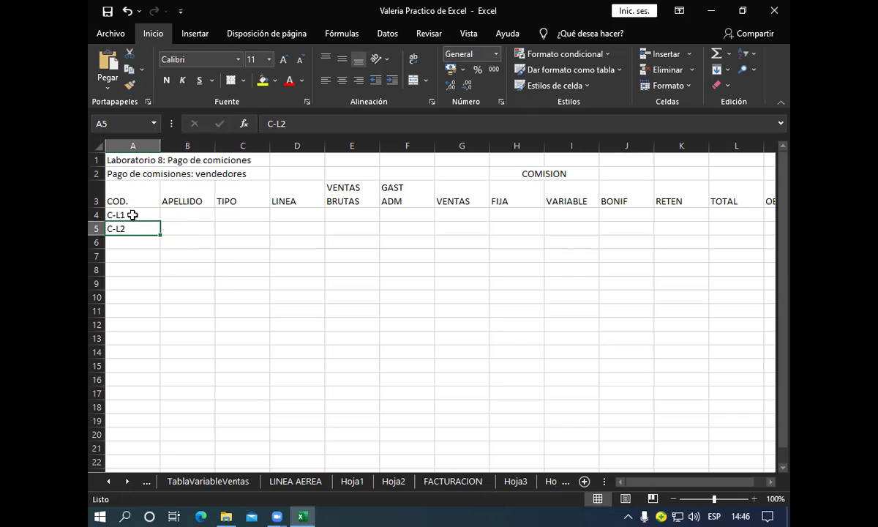
{"action": "left_click_drag", "start_coordinate": [145, 214], "coordinate": [148, 227]}
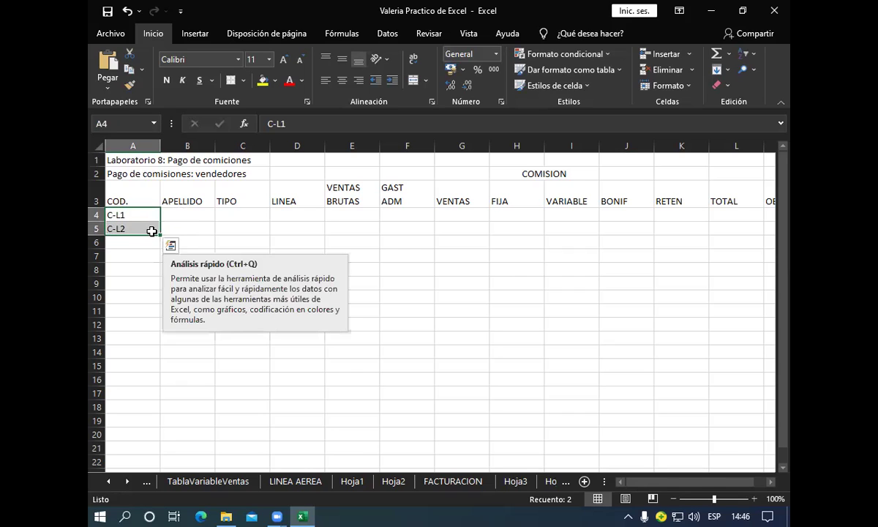
{"action": "left_click_drag", "start_coordinate": [160, 235], "coordinate": [156, 344]}
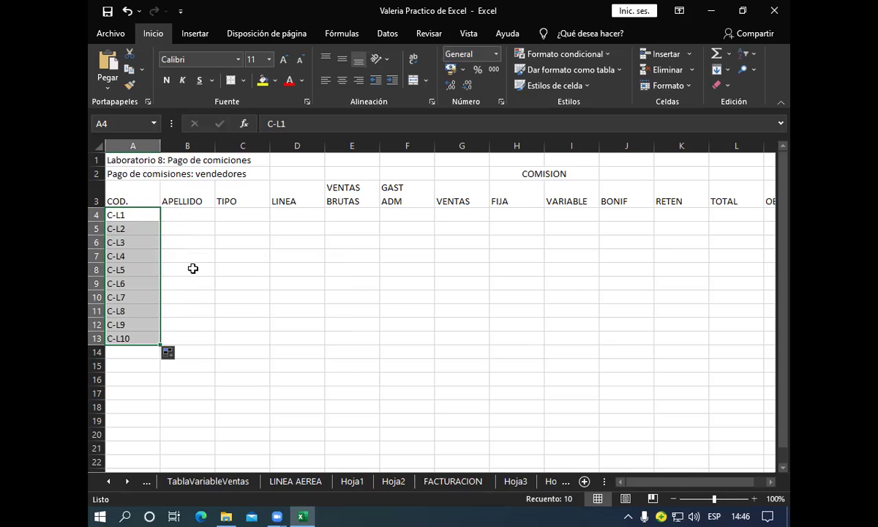
{"action": "key", "text": "Right"}
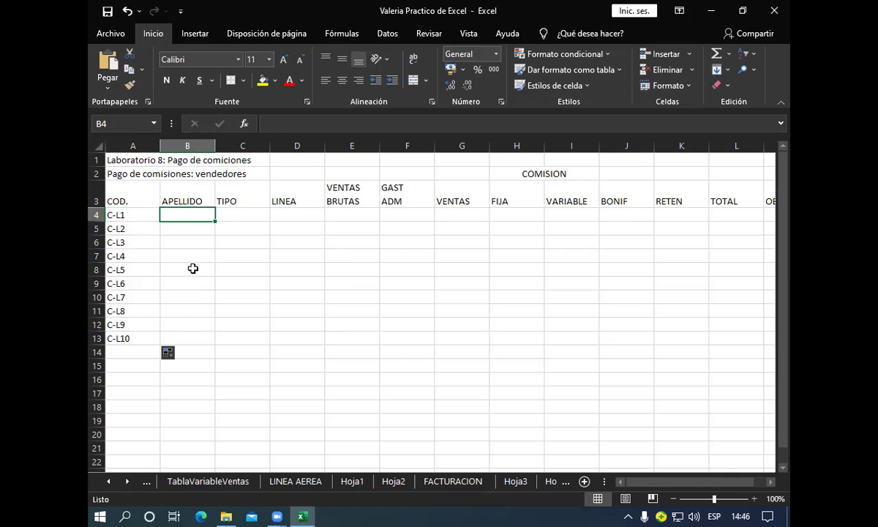
Step: Enter the surnames of the first five sellers in B4:B8
{"action": "type", "text": "GARCIA"}
{"action": "key", "text": "Return"}
{"action": "type", "text": "SANCH"}
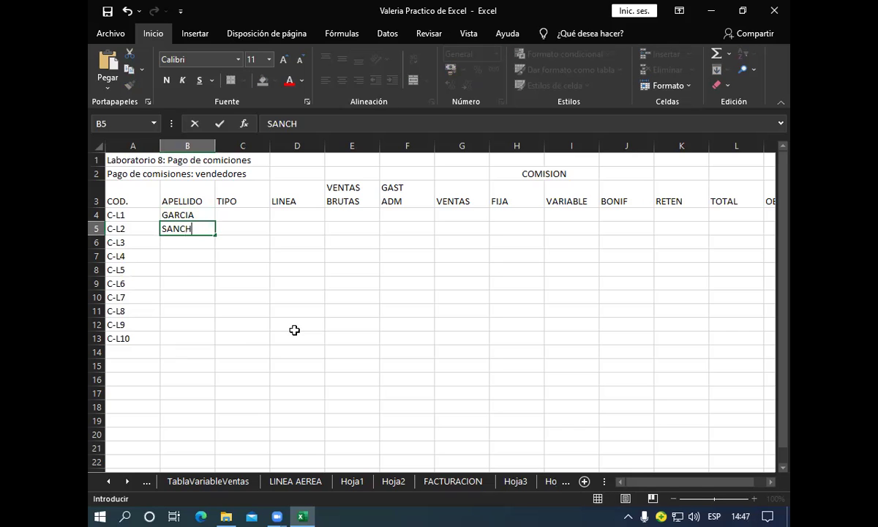
{"action": "type", "text": "ES"}
{"action": "key", "text": "Return"}
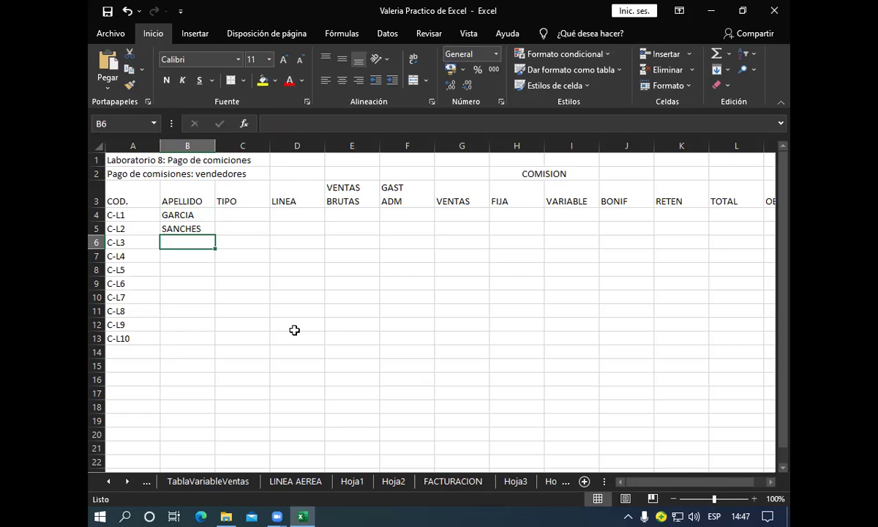
{"action": "type", "text": "ABAD"}
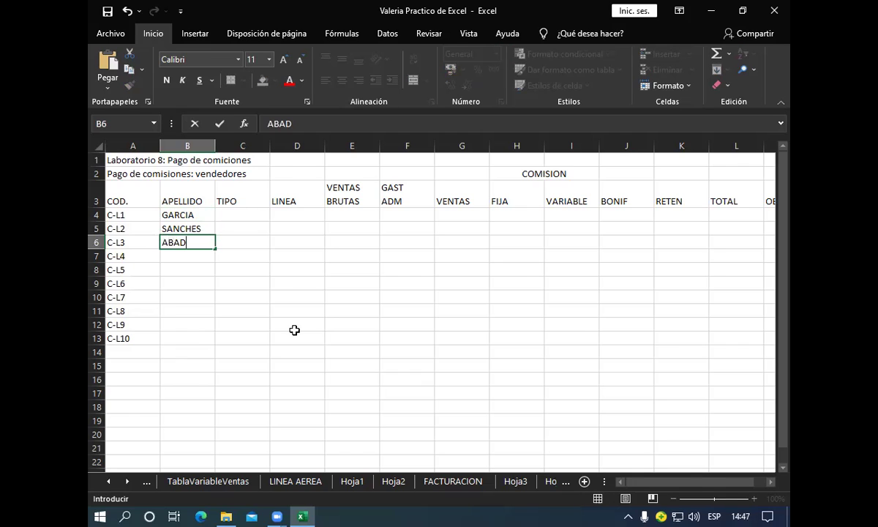
{"action": "key", "text": "Return"}
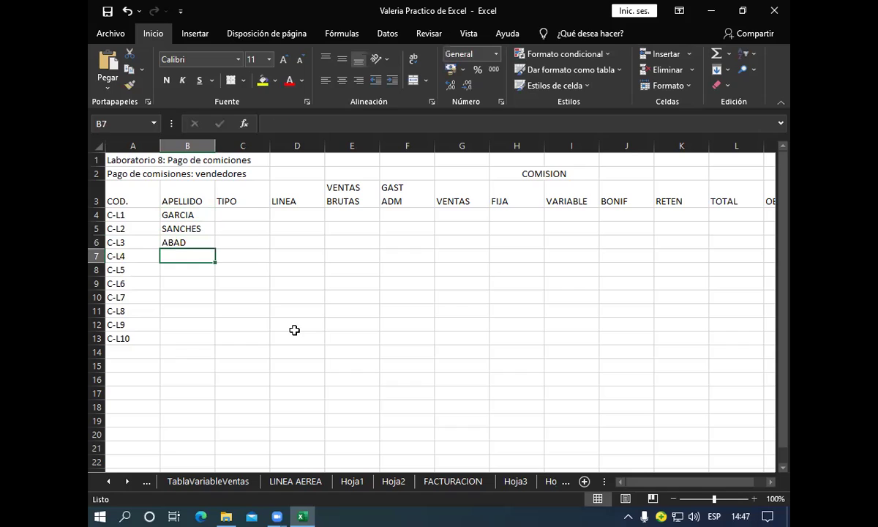
{"action": "type", "text": "RUI"}
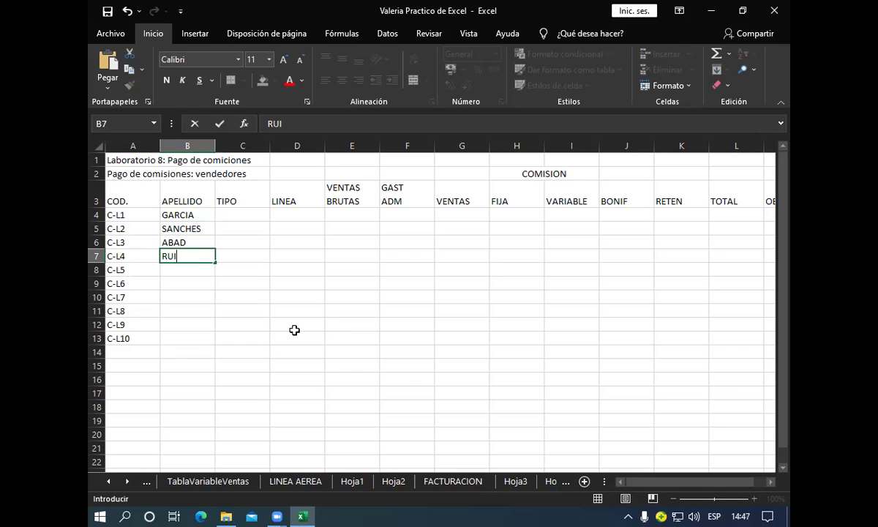
{"action": "type", "text": "Z"}
{"action": "key", "text": "Return"}
{"action": "type", "text": "PONCE"}
{"action": "key", "text": "Return"}
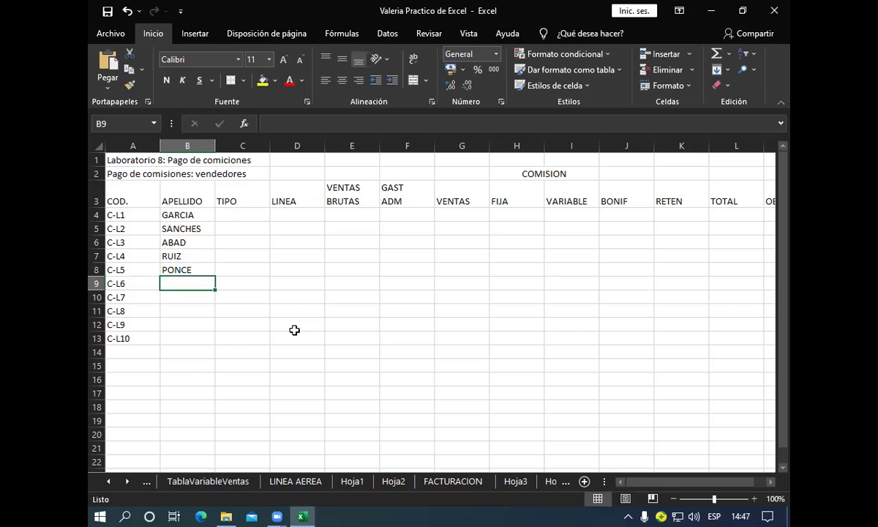
Step: Enter the surnames of the remaining five sellers in B9:B13
{"action": "type", "text": "PONTE"}
{"action": "key", "text": "Return"}
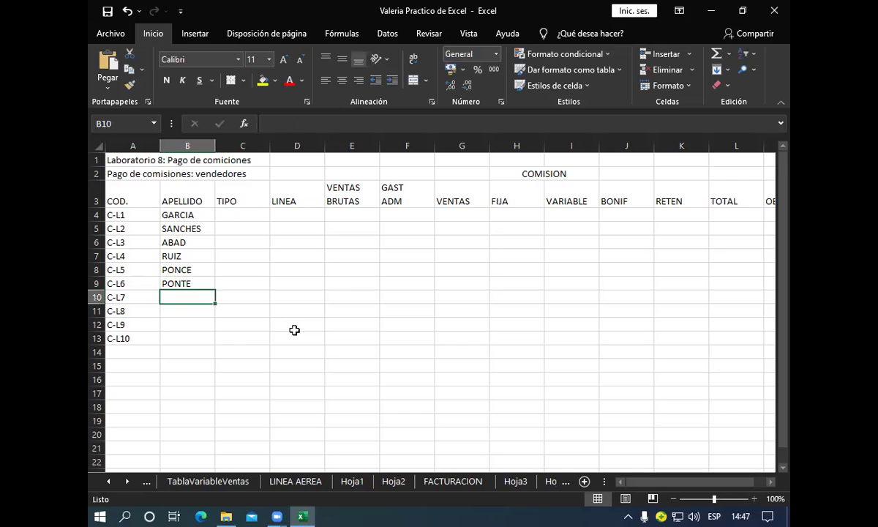
{"action": "type", "text": "AVALOS"}
{"action": "key", "text": "Return"}
{"action": "type", "text": "VARGAS"}
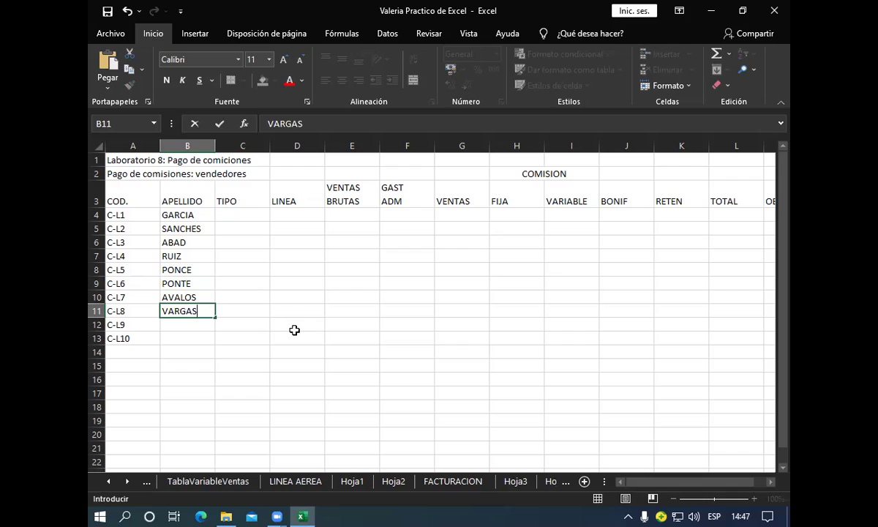
{"action": "key", "text": "Return"}
{"action": "type", "text": "DIAZ"}
{"action": "key", "text": "Return"}
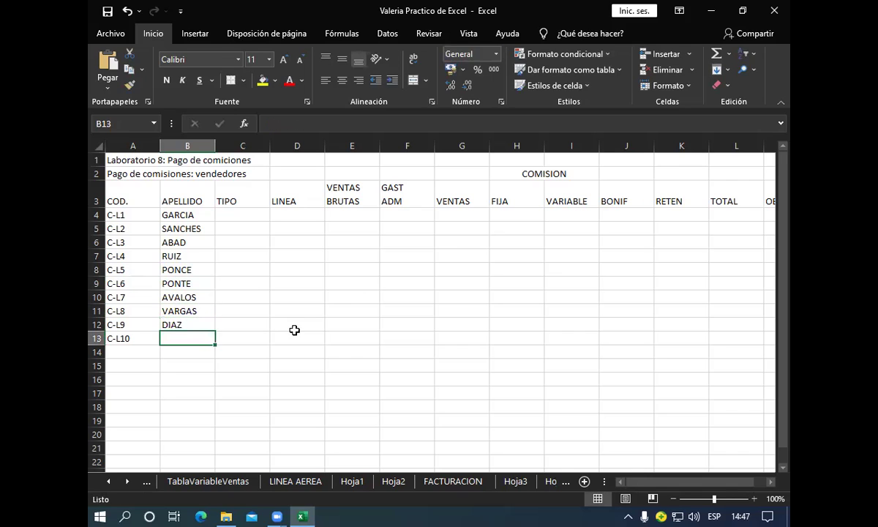
{"action": "type", "text": "PIER"}
{"action": "type", "text": "O"}
{"action": "key", "text": "BackSpace"}
{"action": "type", "text": "ROLA"}
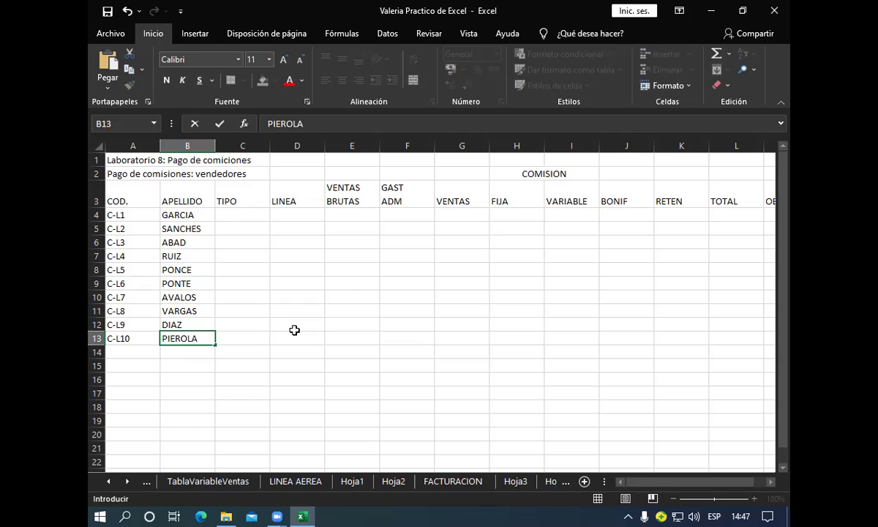
{"action": "key", "text": "Tab"}
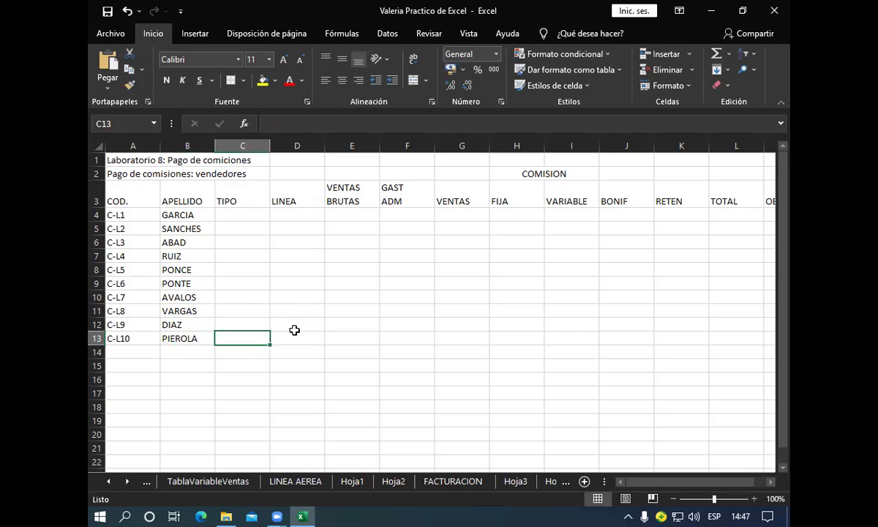
{"action": "key", "text": "Up"}
{"action": "key", "text": "Up"}
{"action": "key", "text": "Up"}
{"action": "key", "text": "Up"}
{"action": "key", "text": "Up"}
{"action": "key", "text": "Up"}
{"action": "key", "text": "Up"}
{"action": "key", "text": "Up"}
{"action": "key", "text": "Up"}
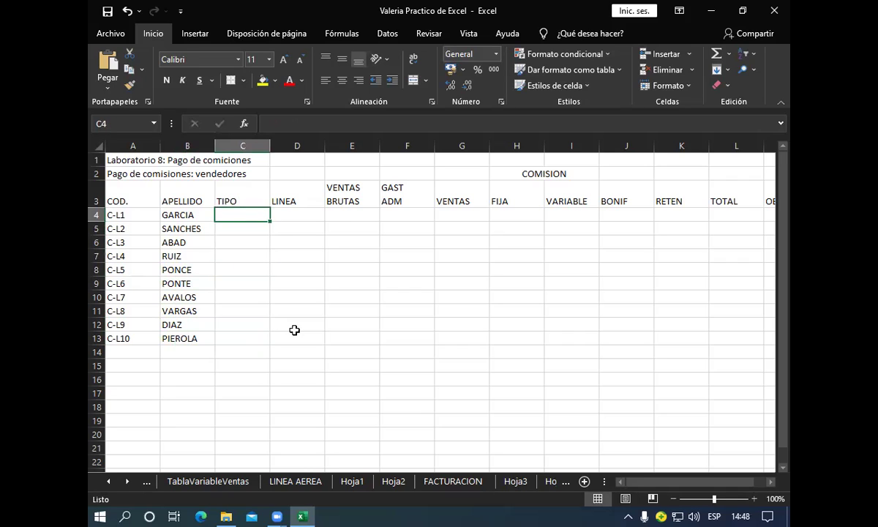
Step: Enter the types E, E, L, E, L in C4:C8
{"action": "type", "text": "E"}
{"action": "key", "text": "Return"}
{"action": "type", "text": "E"}
{"action": "key", "text": "Return"}
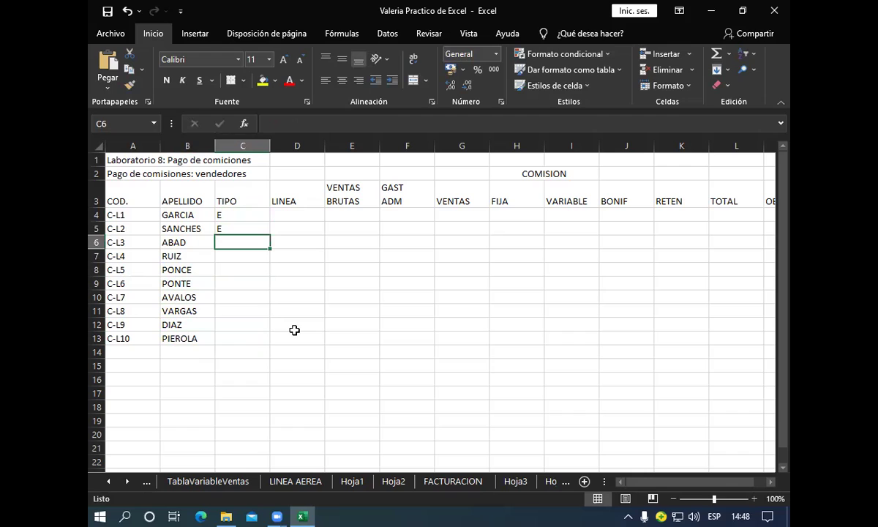
{"action": "type", "text": "L"}
{"action": "key", "text": "Return"}
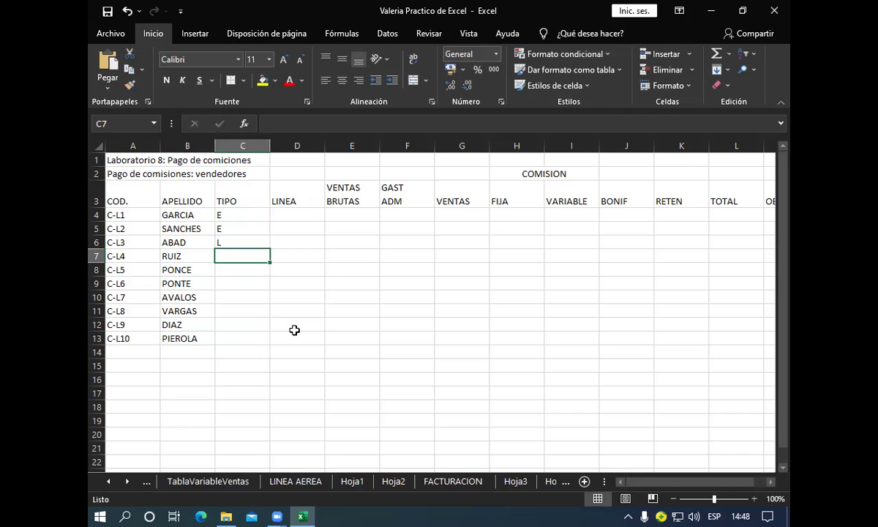
{"action": "type", "text": "E"}
{"action": "key", "text": "Return"}
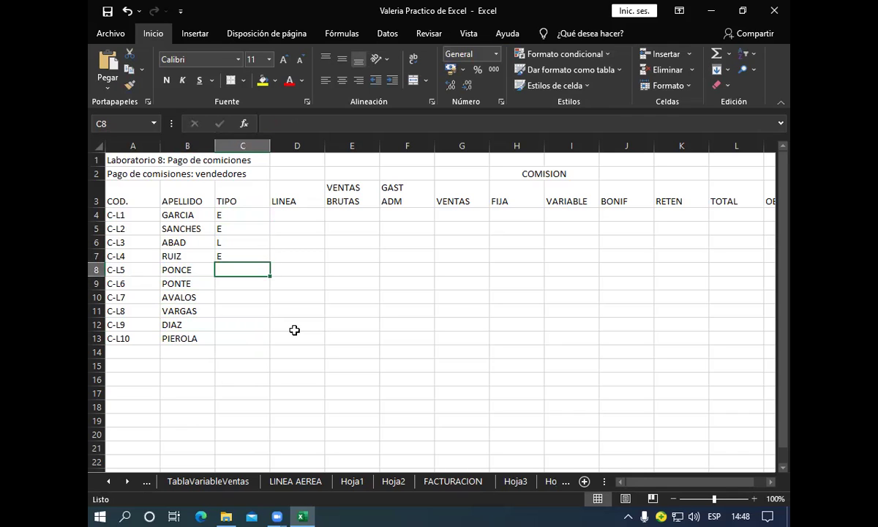
{"action": "type", "text": "L"}
{"action": "key", "text": "Return"}
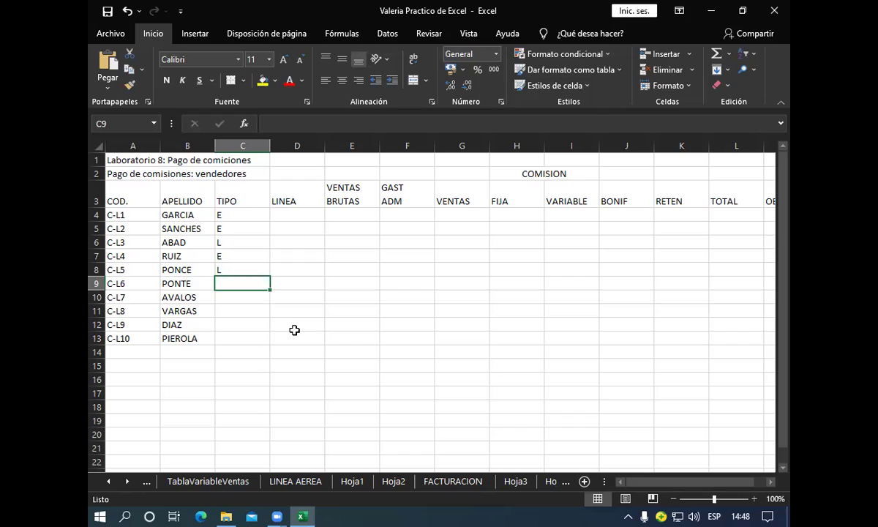
Step: Enter the types E, E, L, L, E in C9:C13
{"action": "type", "text": "E"}
{"action": "key", "text": "Return"}
{"action": "type", "text": "E"}
{"action": "key", "text": "Return"}
{"action": "type", "text": "L"}
{"action": "key", "text": "Return"}
{"action": "type", "text": "L"}
{"action": "key", "text": "Return"}
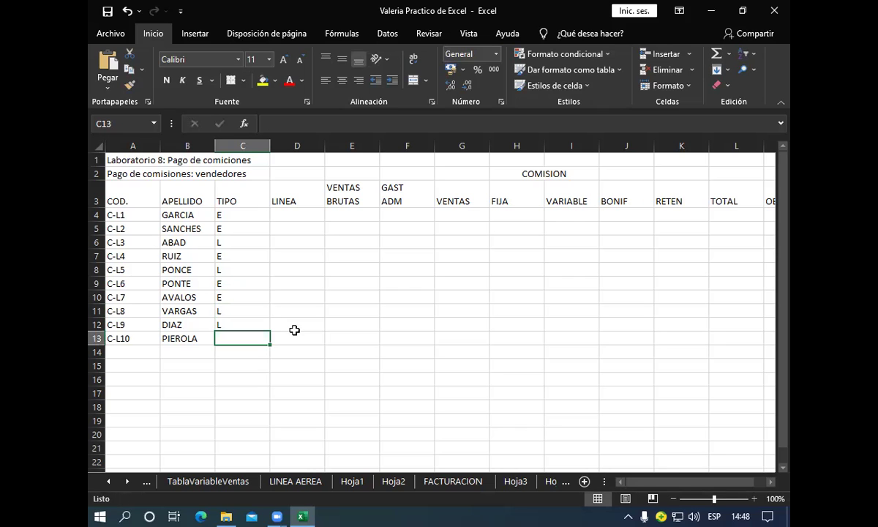
{"action": "type", "text": "E"}
{"action": "left_click", "coordinate": [295, 333]}
{"action": "key", "text": "Up"}
{"action": "key", "text": "Up"}
{"action": "key", "text": "Up"}
{"action": "key", "text": "Up"}
{"action": "key", "text": "Up"}
{"action": "key", "text": "Up"}
{"action": "key", "text": "Up"}
{"action": "key", "text": "Up"}
{"action": "key", "text": "Up"}
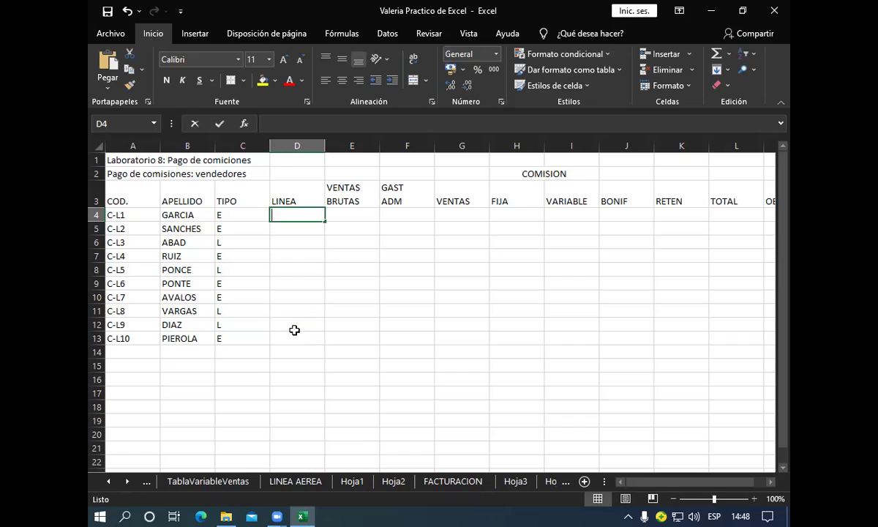
Step: Enter LINEA codes P, T, T, T and V for the first five sellers in D4:D8
{"action": "type", "text": "P"}
{"action": "key", "text": "Return"}
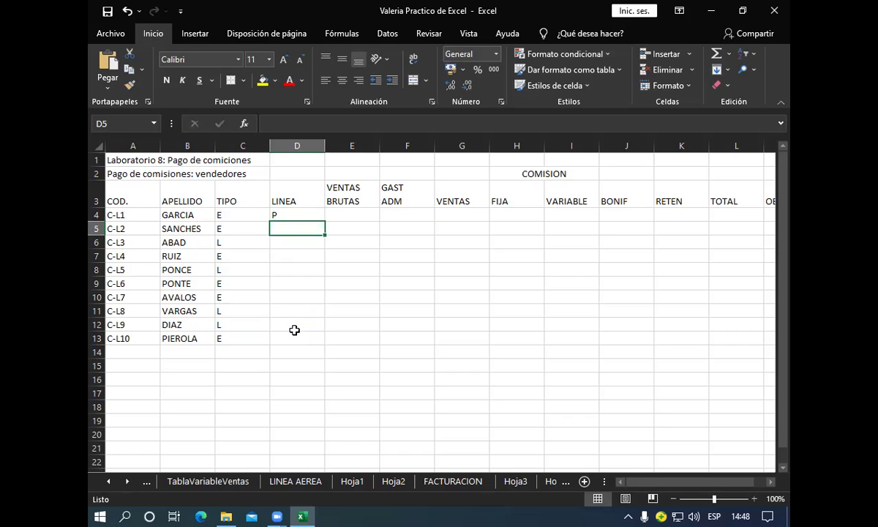
{"action": "type", "text": "T"}
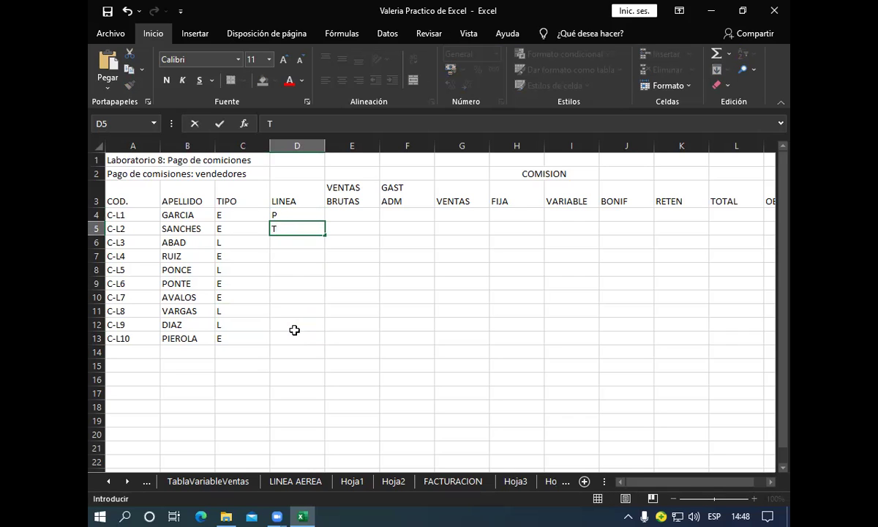
{"action": "key", "text": "Return"}
{"action": "type", "text": "T"}
{"action": "key", "text": "Return"}
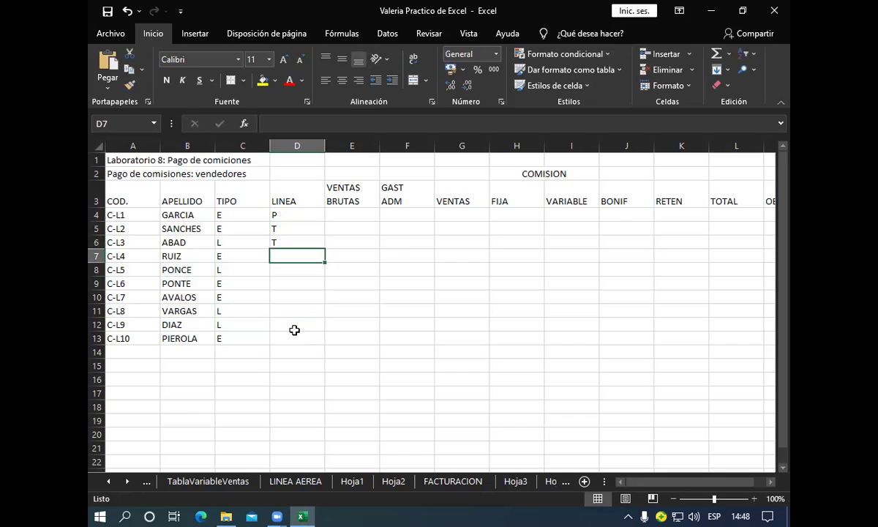
{"action": "type", "text": "T"}
{"action": "key", "text": "Return"}
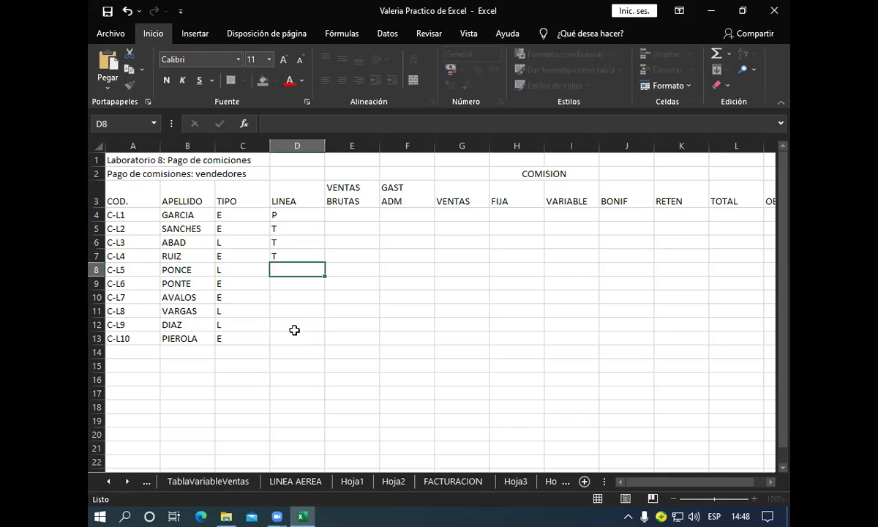
{"action": "type", "text": "V"}
{"action": "key", "text": "Return"}
Step: Enter LINEA codes V, T, V, P and V for the remaining sellers down the column
{"action": "type", "text": "V"}
{"action": "key", "text": "Return"}
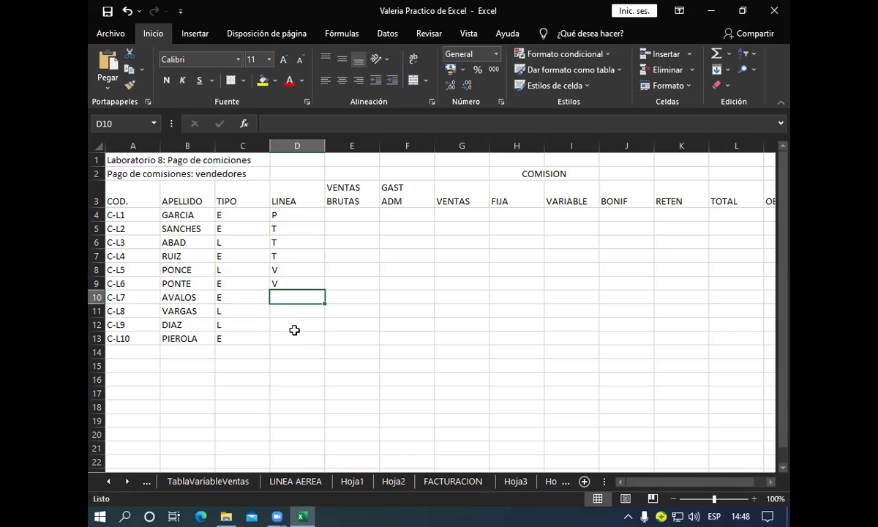
{"action": "type", "text": "T"}
{"action": "key", "text": "Return"}
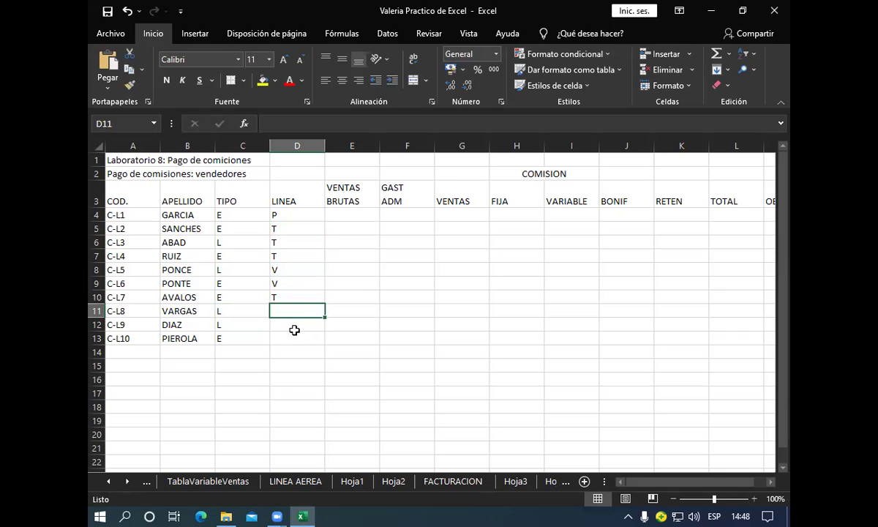
{"action": "type", "text": "V"}
{"action": "key", "text": "Return"}
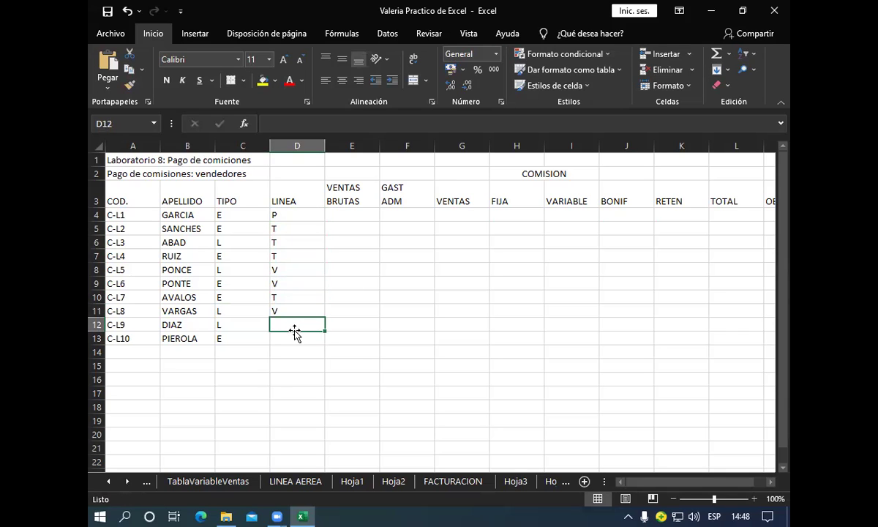
{"action": "type", "text": "P"}
{"action": "key", "text": "Return"}
{"action": "type", "text": "V"}
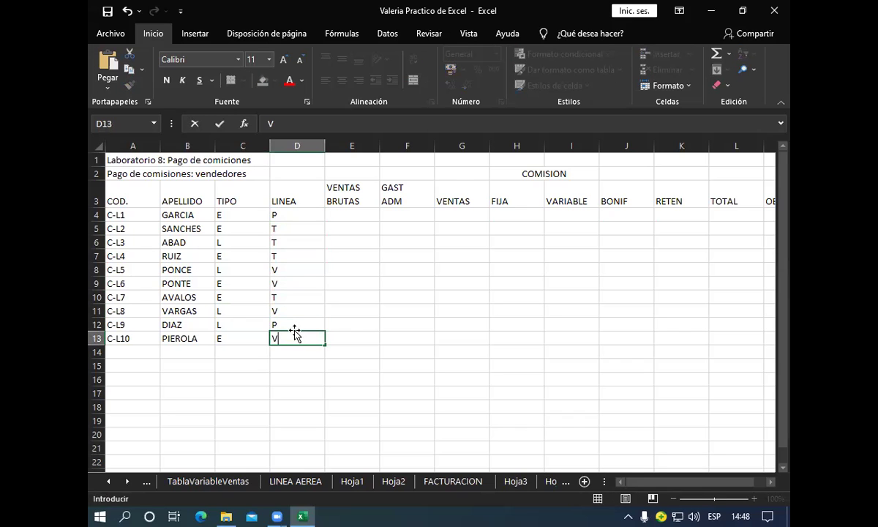
{"action": "key", "text": "Tab"}
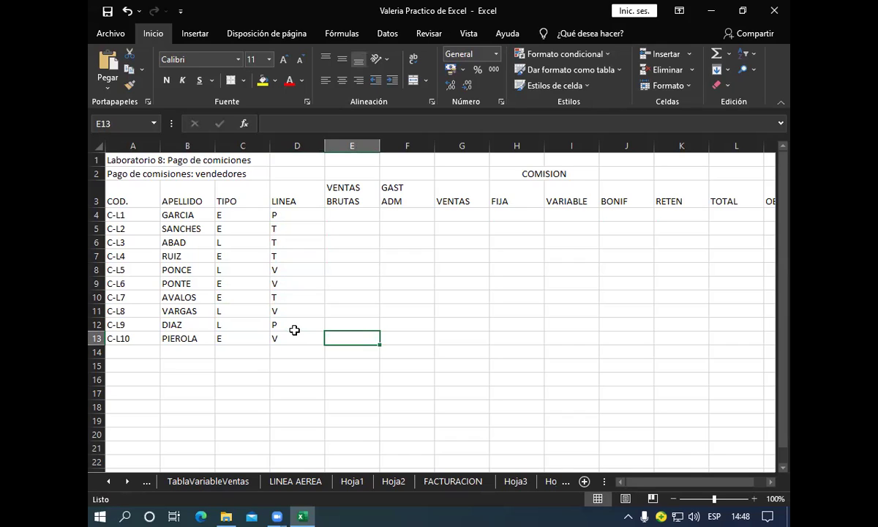
{"action": "key", "text": "Up"}
{"action": "key", "text": "Up"}
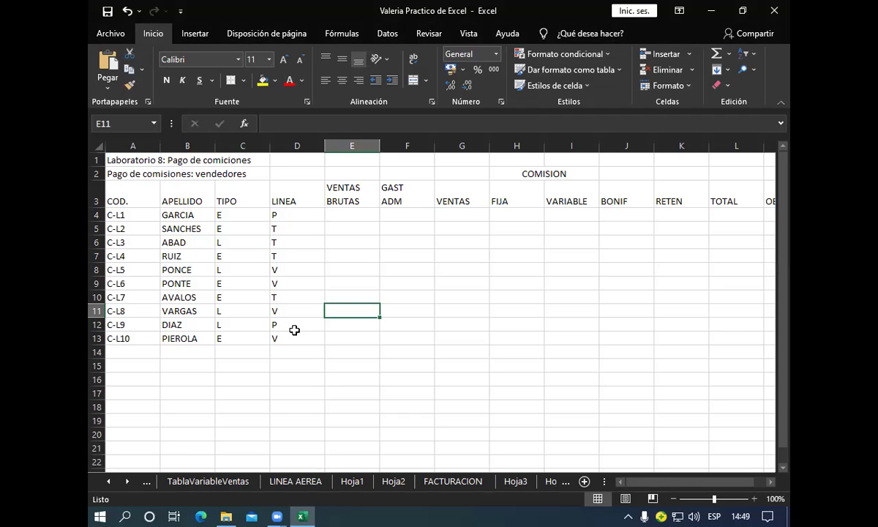
{"action": "type", "text": "4"}
{"action": "key", "text": "BackSpace"}
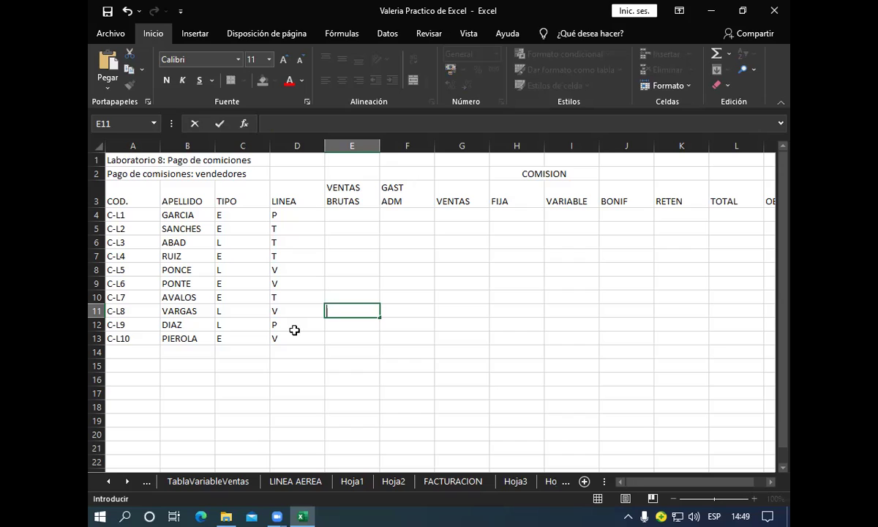
{"action": "left_click", "coordinate": [335, 230]}
{"action": "left_click", "coordinate": [335, 215]}
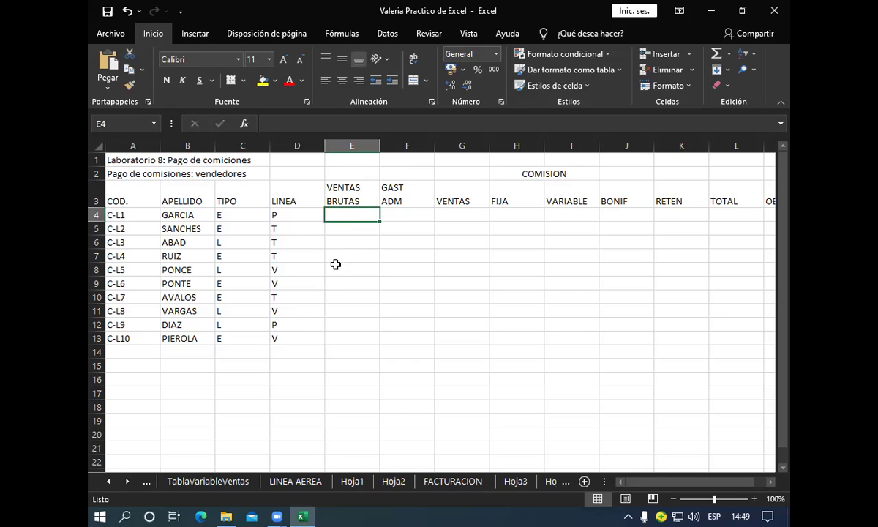
{"action": "type", "text": "$"}
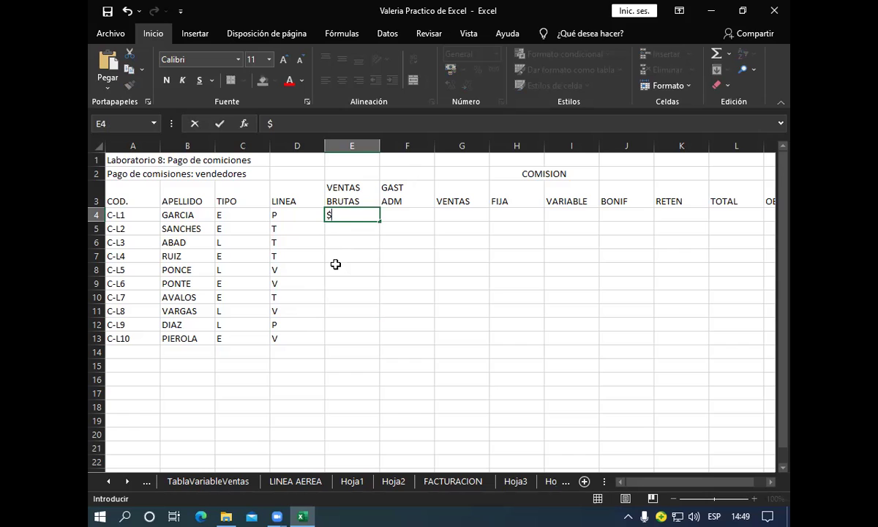
{"action": "key", "text": "ctrl+Right"}
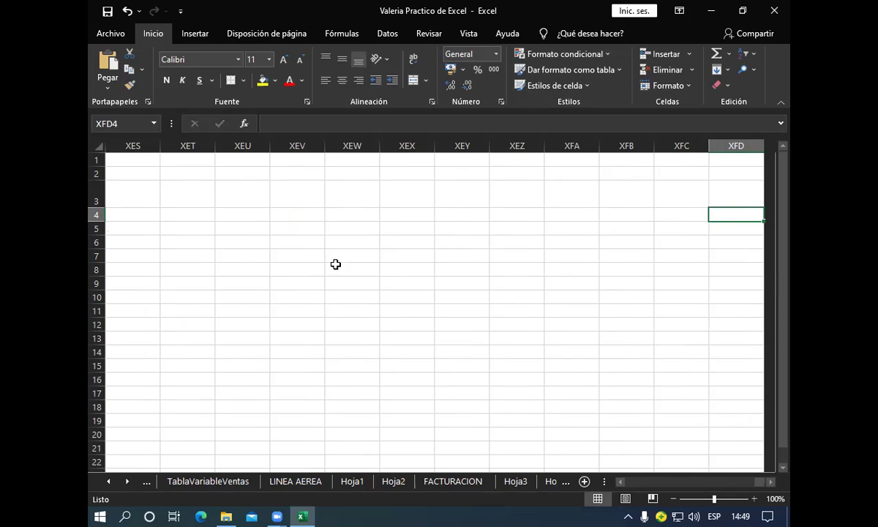
{"action": "left_click", "coordinate": [126, 11]}
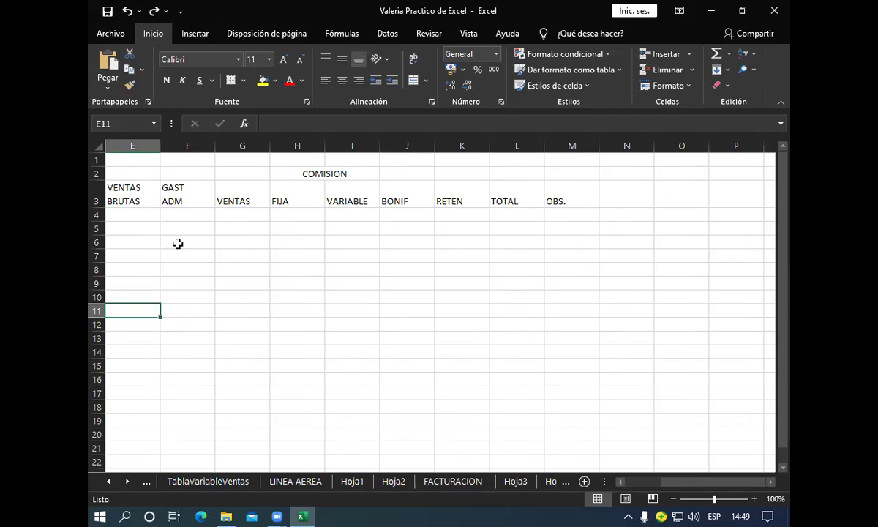
{"action": "left_click", "coordinate": [620, 482]}
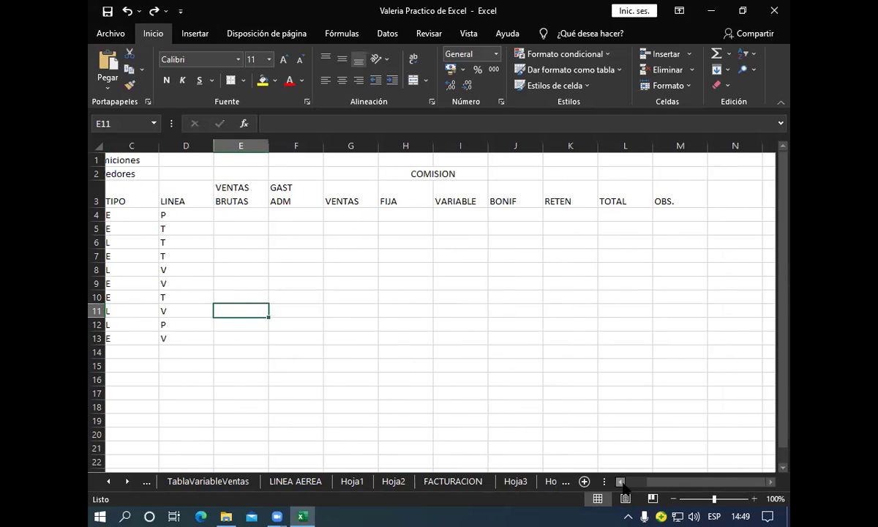
{"action": "scroll", "coordinate": [410, 293], "scroll_direction": "left", "scroll_amount": 2}
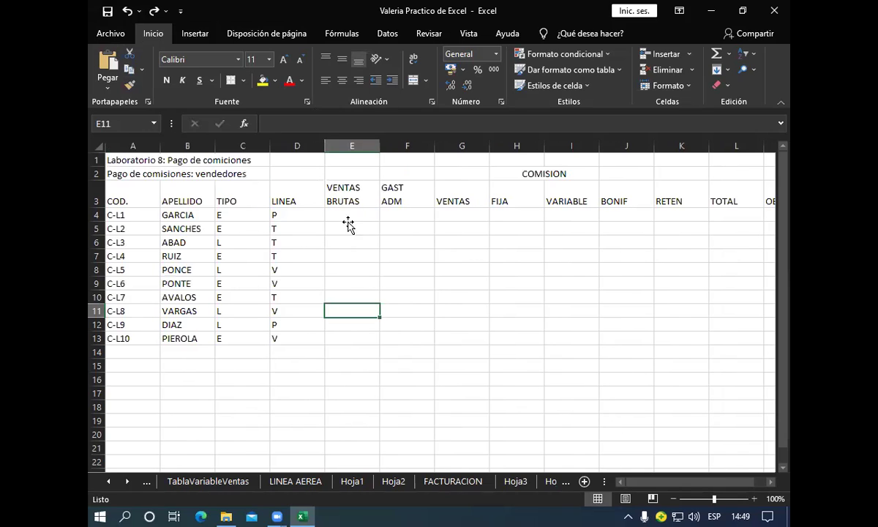
{"action": "left_click", "coordinate": [348, 218]}
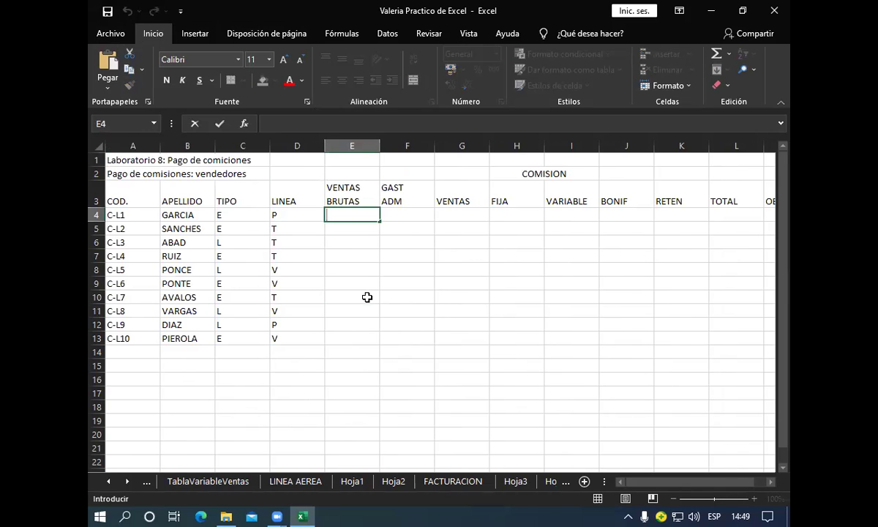
{"action": "type", "text": "$"}
{"action": "key", "text": "End"}
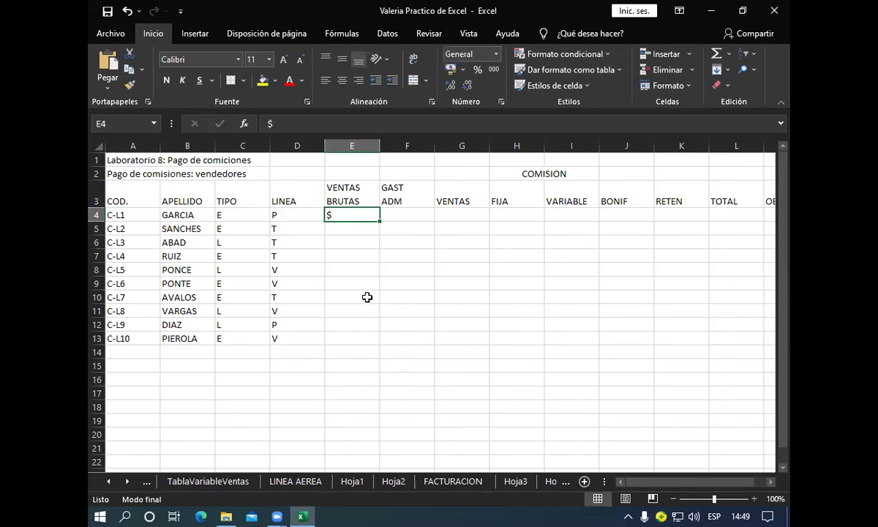
{"action": "key", "text": "Right"}
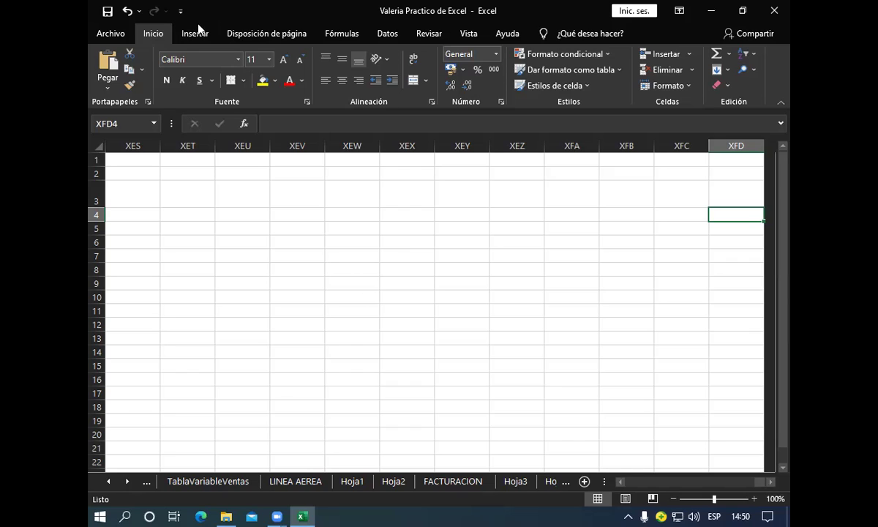
{"action": "key", "text": "ctrl+z"}
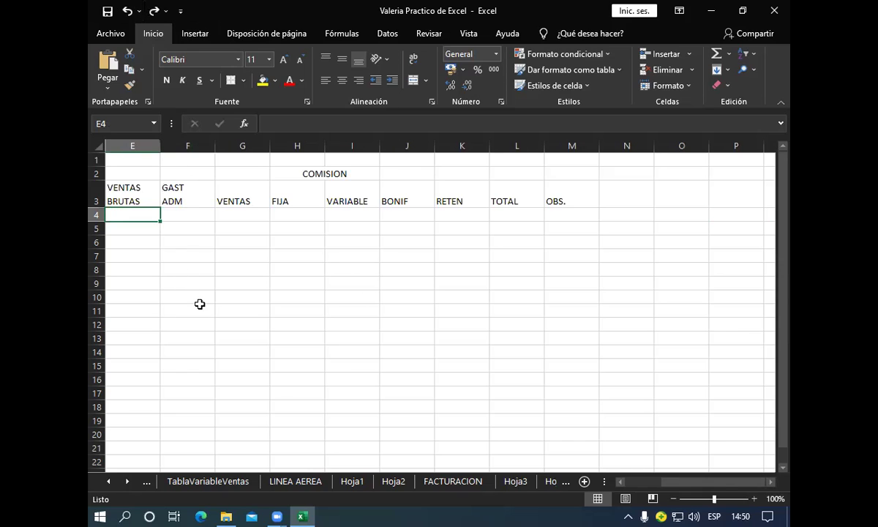
{"action": "key", "text": "Up"}
{"action": "key", "text": "Home"}
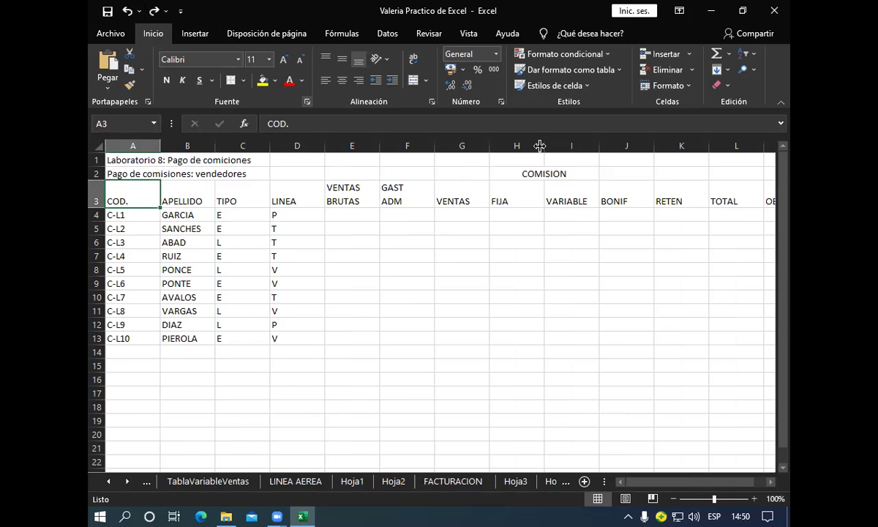
{"action": "left_click", "coordinate": [354, 216]}
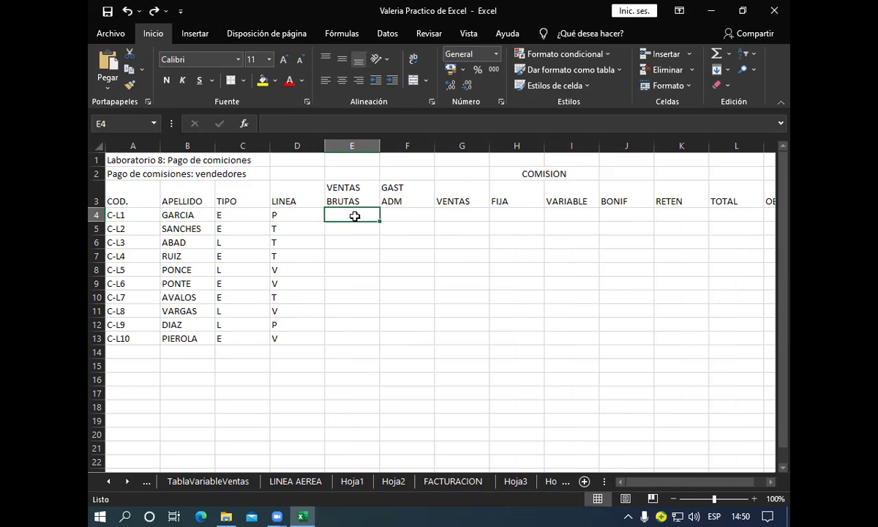
{"action": "key", "text": "ctrl+Right"}
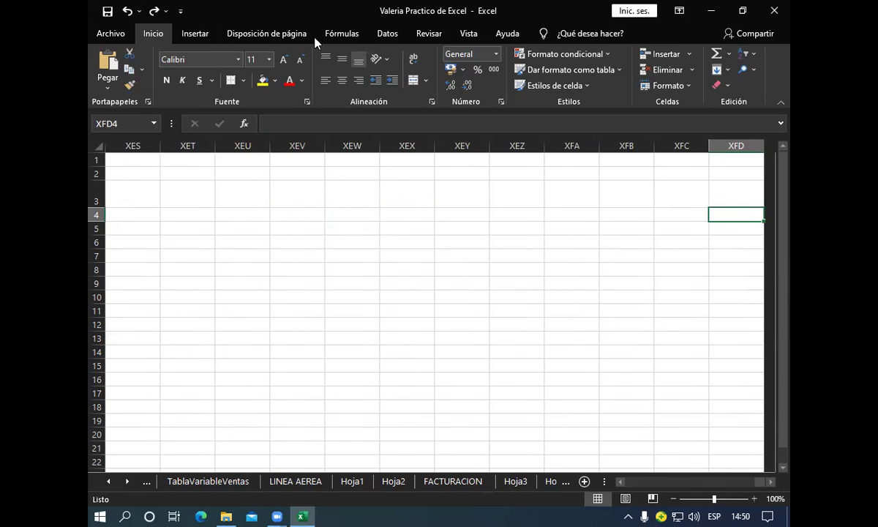
{"action": "key", "text": "ctrl+z"}
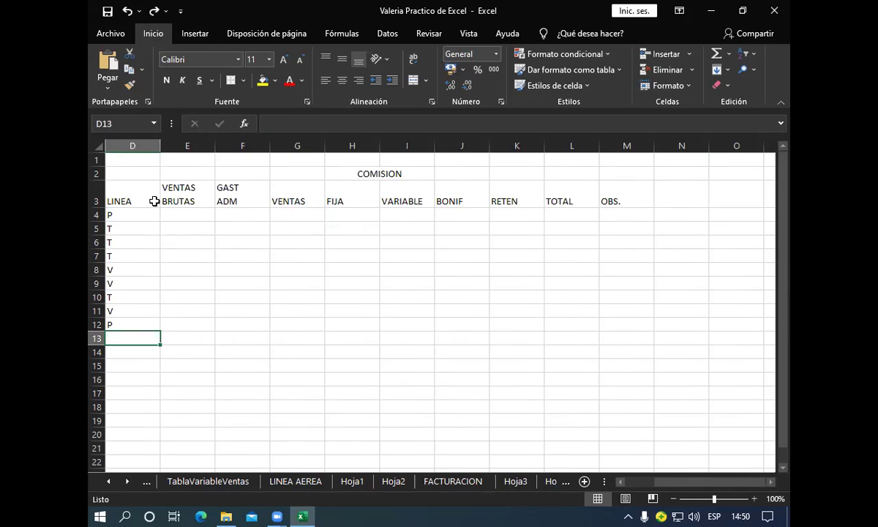
{"action": "left_click", "coordinate": [183, 215]}
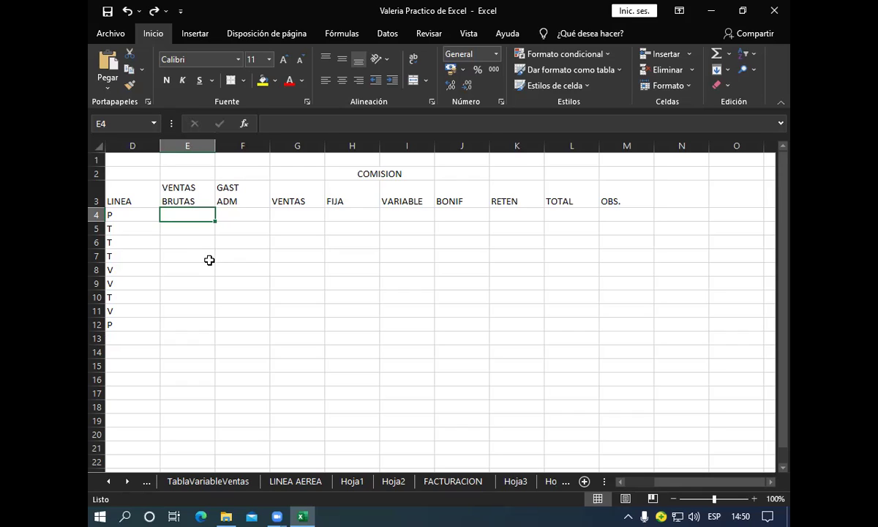
Step: Type 16.560,00, 4.500,00, 5.630,00 and 5.260,00 into E4:E7, fixing two stray separators
{"action": "type", "text": "16"}
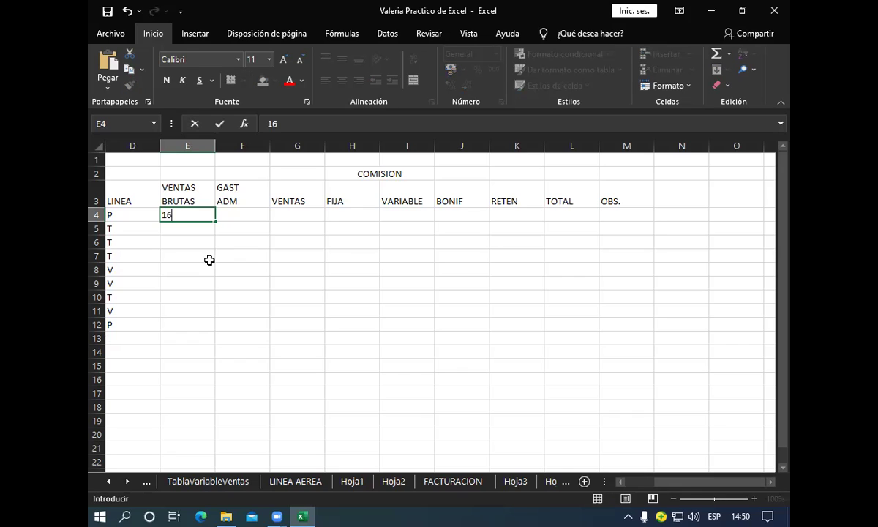
{"action": "type", "text": ","}
{"action": "key", "text": "BackSpace"}
{"action": "type", "text": "."}
{"action": "type", "text": "560"}
{"action": "type", "text": ","}
{"action": "type", "text": "00"}
{"action": "key", "text": "Return"}
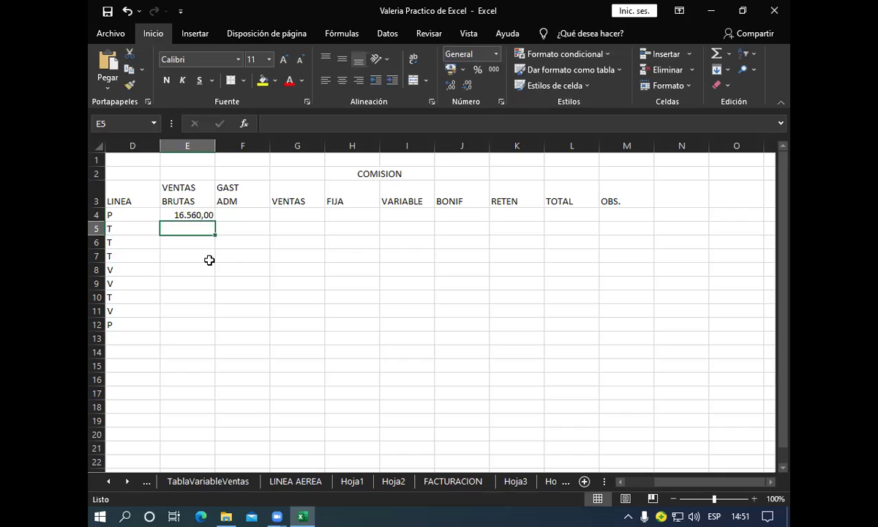
{"action": "type", "text": "4"}
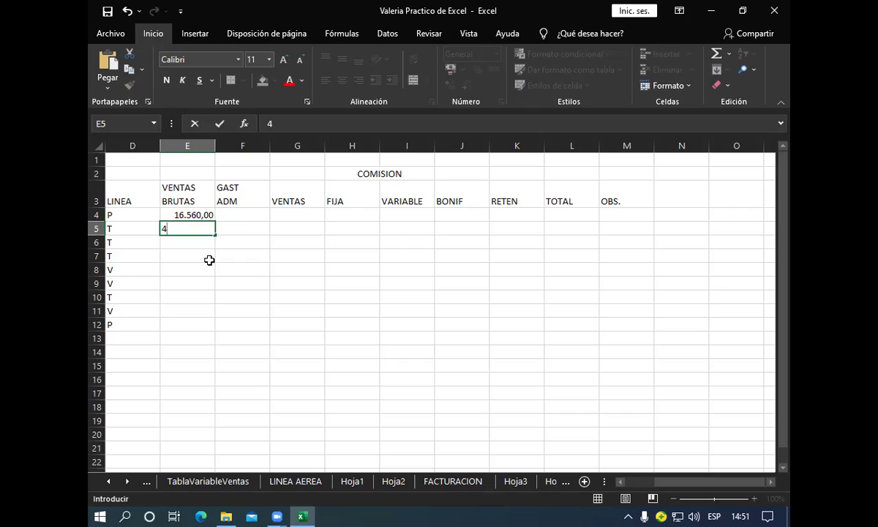
{"action": "type", "text": ".500."}
{"action": "key", "text": "BackSpace"}
{"action": "type", "text": ","}
{"action": "type", "text": "00"}
{"action": "key", "text": "Return"}
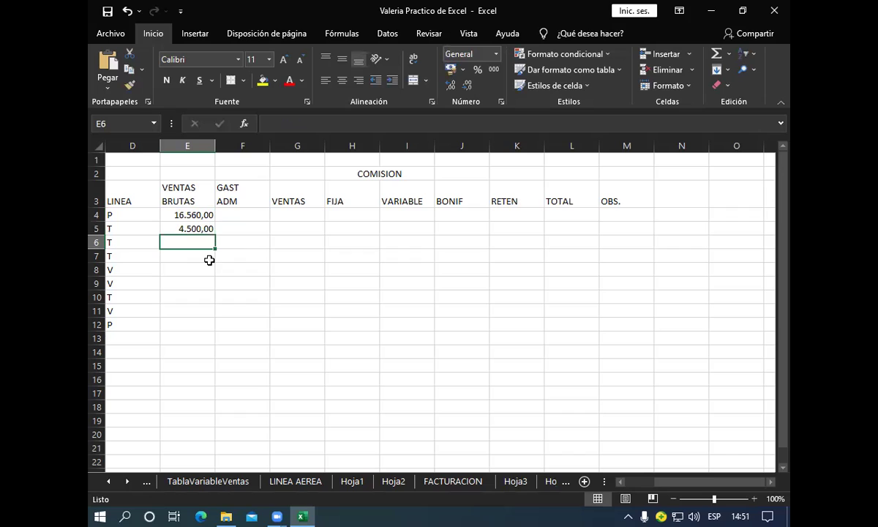
{"action": "type", "text": "5.630,"}
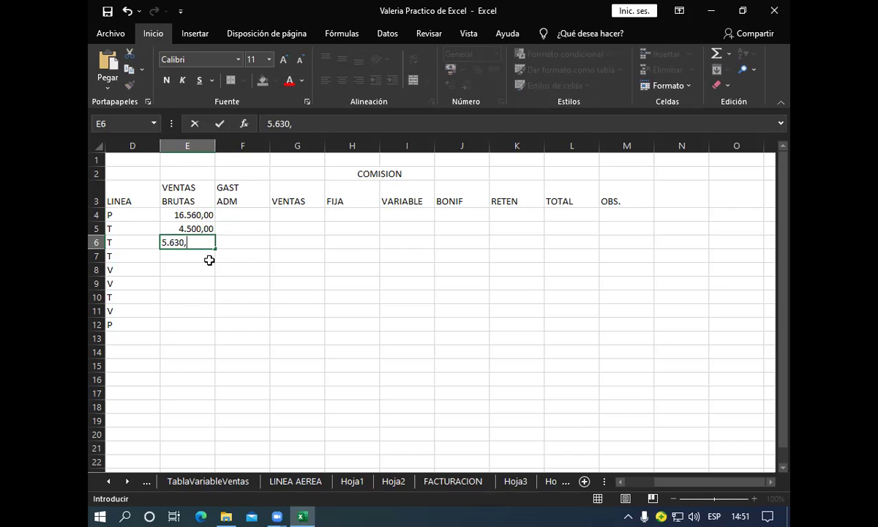
{"action": "type", "text": "00"}
{"action": "key", "text": "Return"}
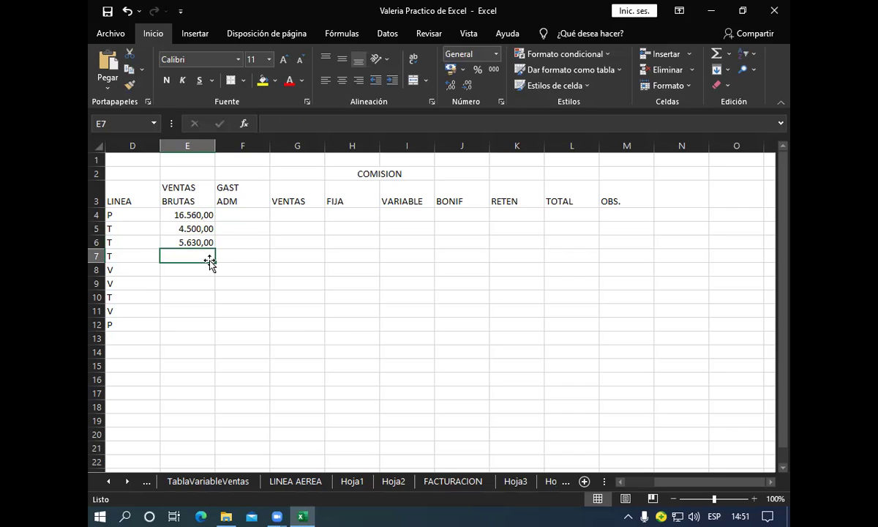
{"action": "type", "text": "5"}
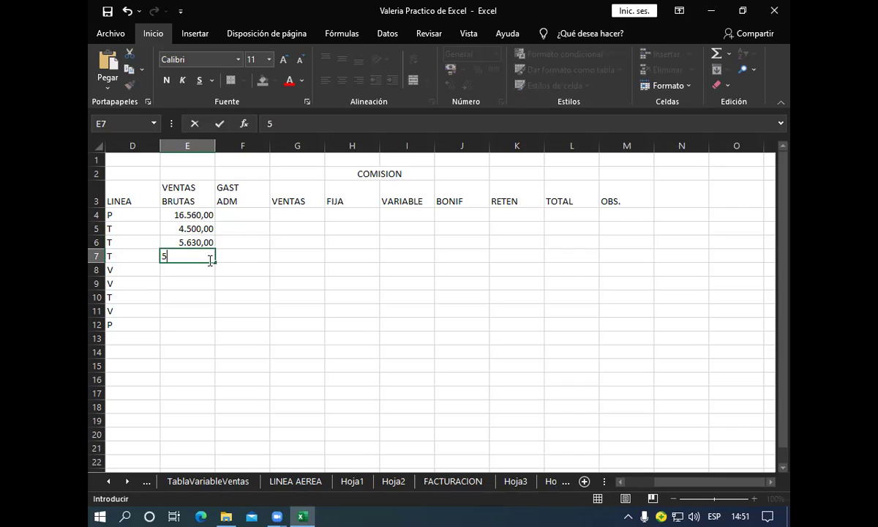
{"action": "type", "text": "."}
{"action": "type", "text": "260,00"}
{"action": "key", "text": "Return"}
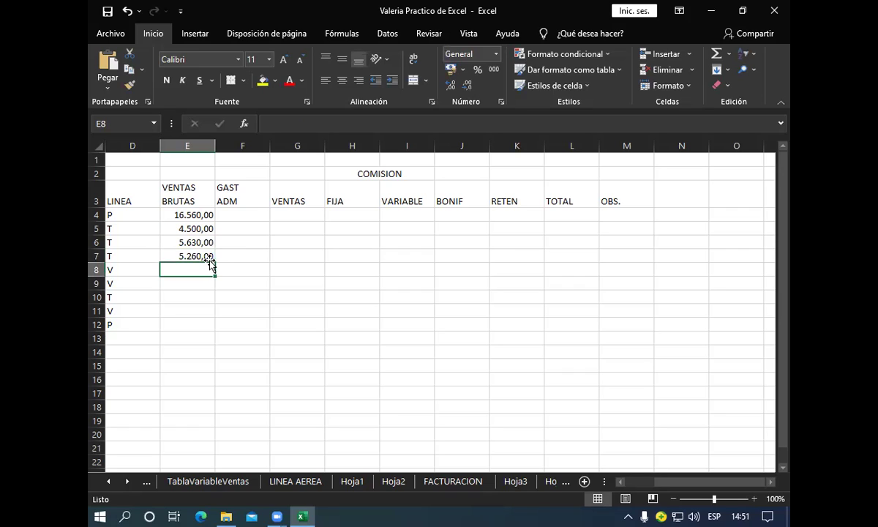
Step: Enter gross sales 3.600,00, 9.450,00 and 16.320,00 into E8:E10
{"action": "type", "text": "3."}
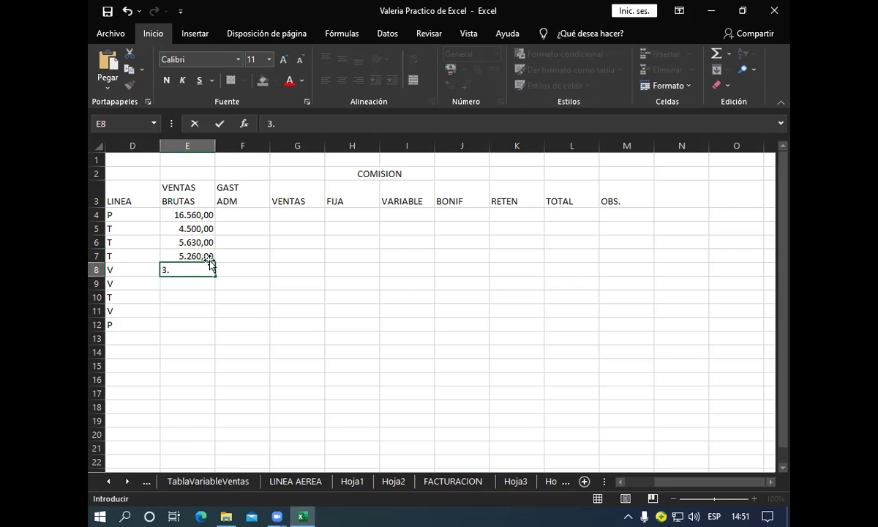
{"action": "type", "text": "600,00"}
{"action": "key", "text": "Return"}
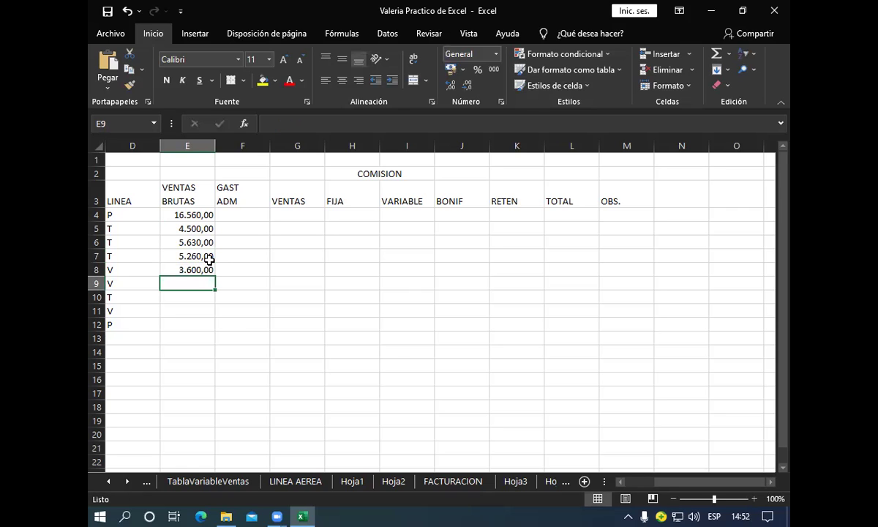
{"action": "type", "text": "9.450,00"}
{"action": "key", "text": "Return"}
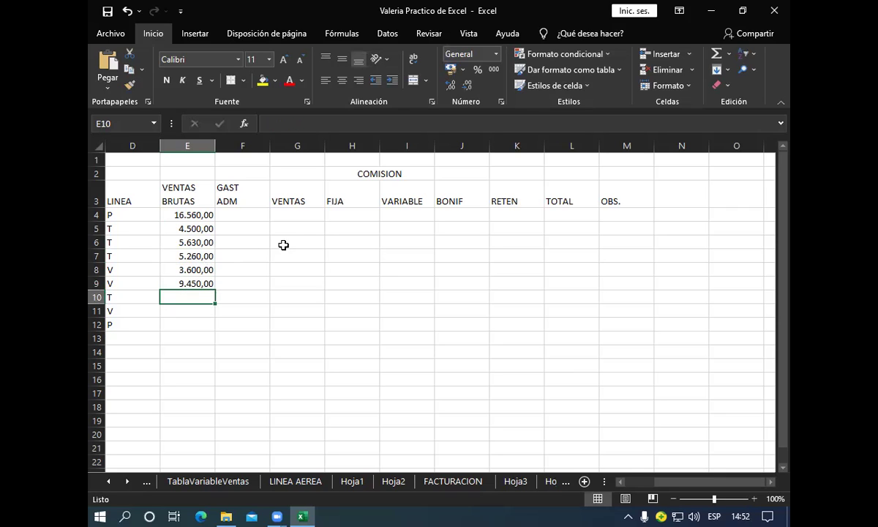
{"action": "type", "text": "16.320,"}
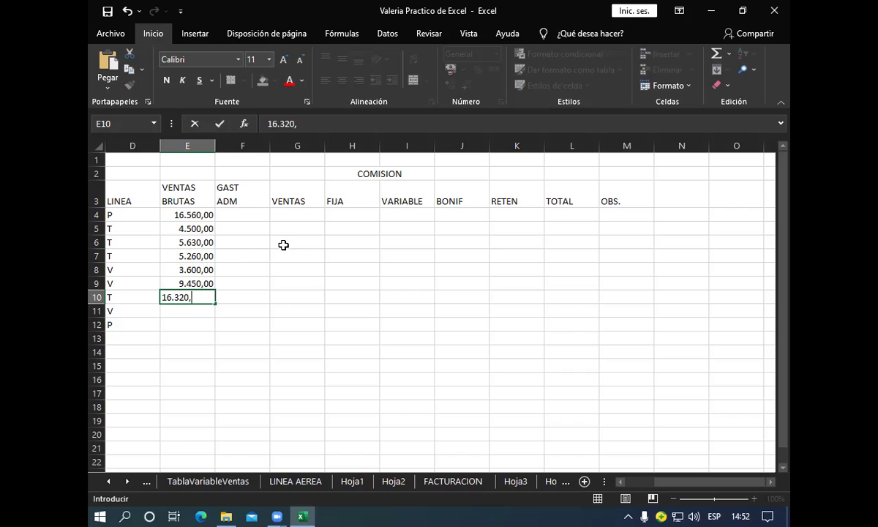
{"action": "type", "text": "00"}
{"action": "key", "text": "Return"}
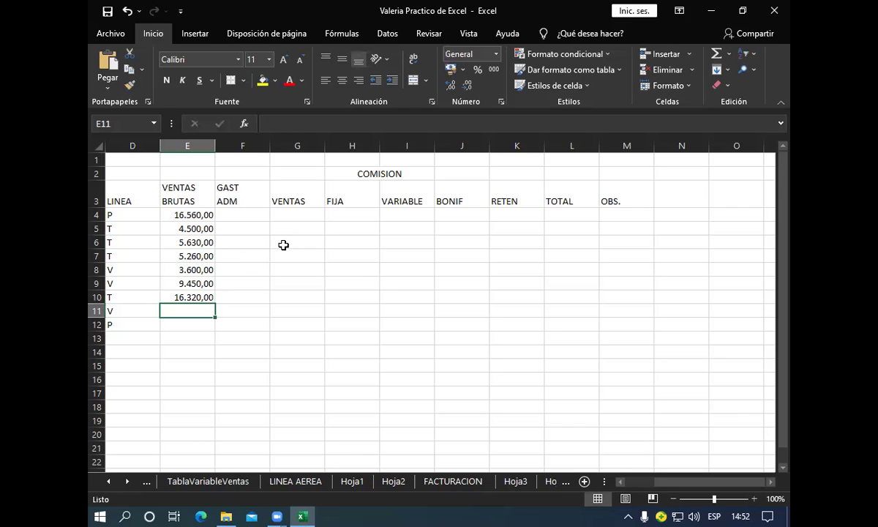
Step: Enter gross sales 14.200,00, 5.600,00 and 250.000,00 into E11:E13
{"action": "type", "text": "14.200,"}
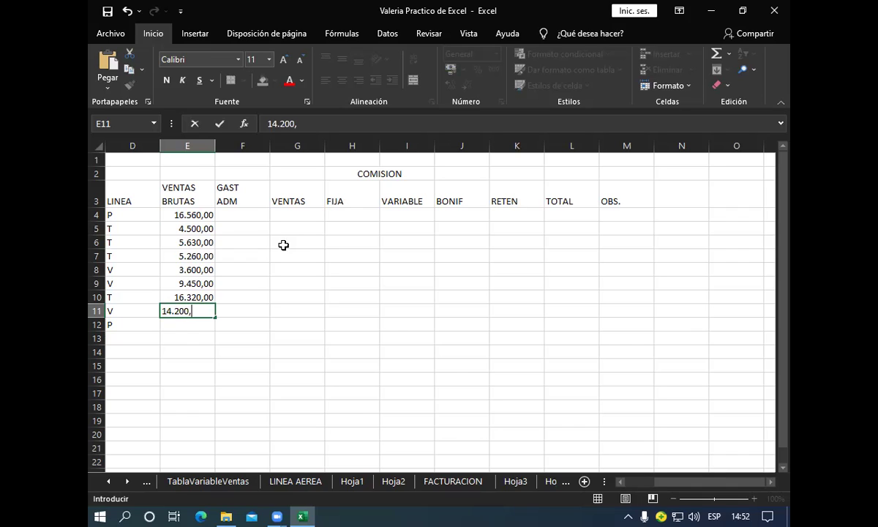
{"action": "type", "text": "00"}
{"action": "key", "text": "Return"}
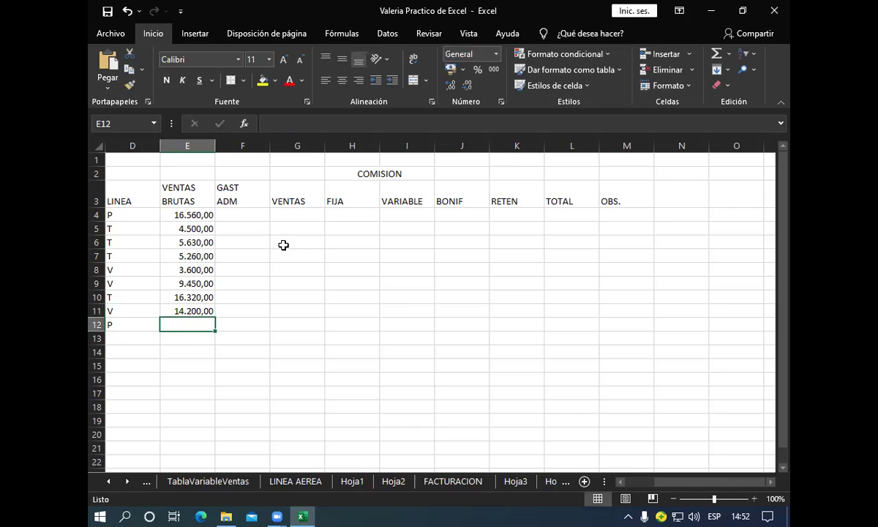
{"action": "type", "text": "5"}
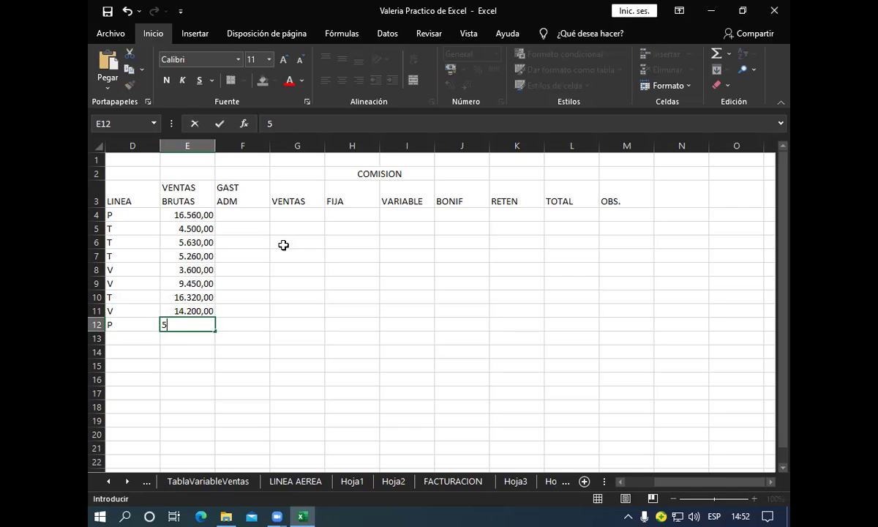
{"action": "type", "text": ".600,00"}
{"action": "key", "text": "Return"}
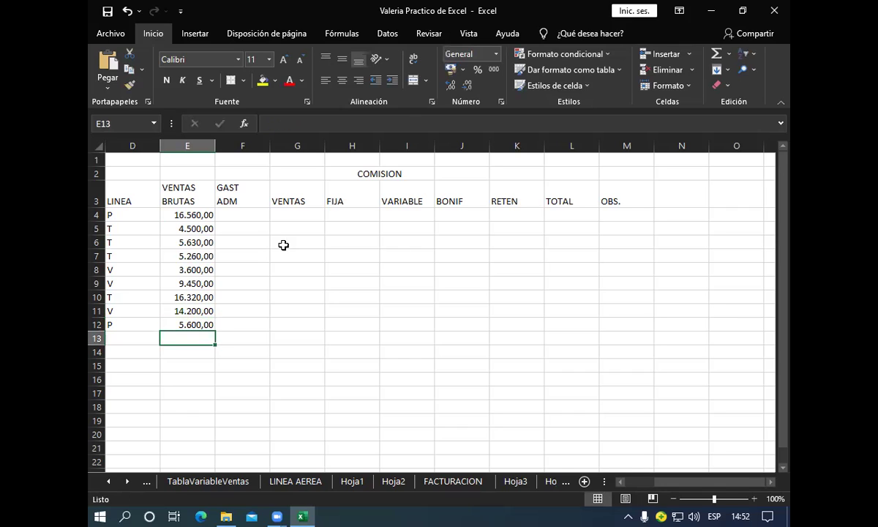
{"action": "type", "text": "250."}
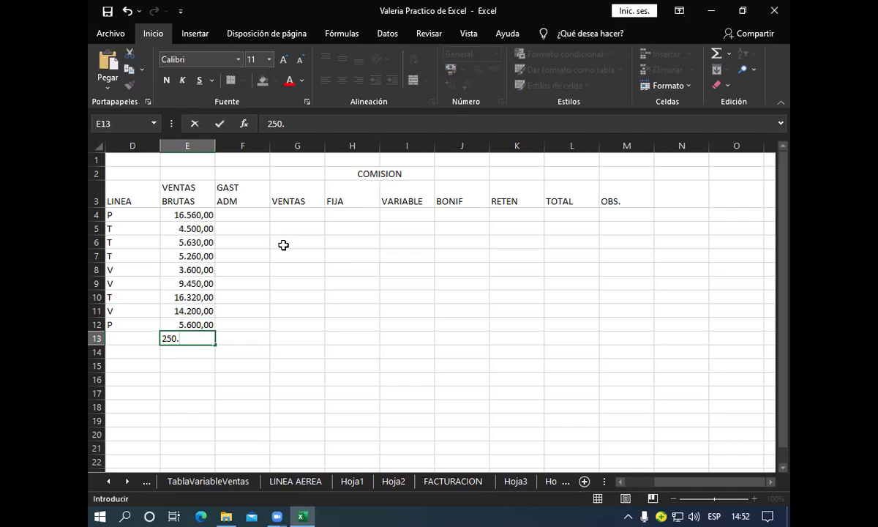
{"action": "type", "text": "000"}
{"action": "type", "text": ",00"}
{"action": "key", "text": "Tab"}
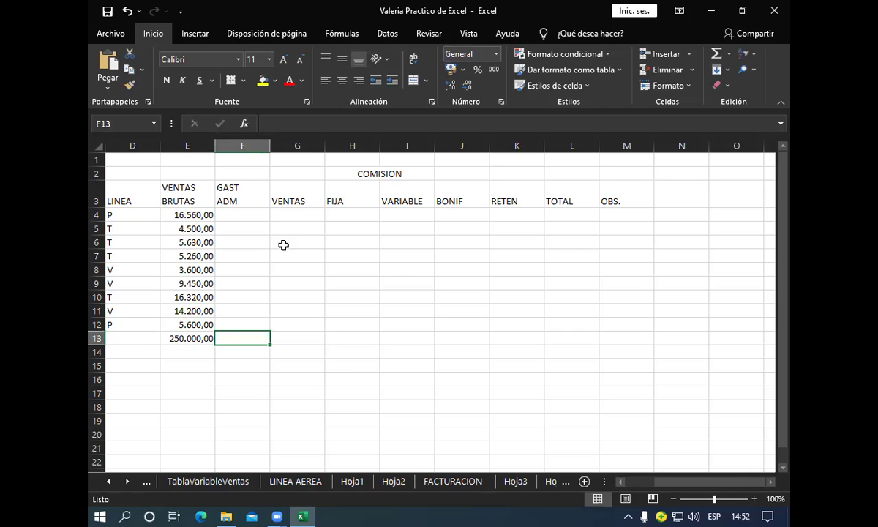
{"action": "left_click", "coordinate": [620, 483]}
Step: Apply Middle Align to the row 3 column headers
{"action": "left_click", "coordinate": [620, 483]}
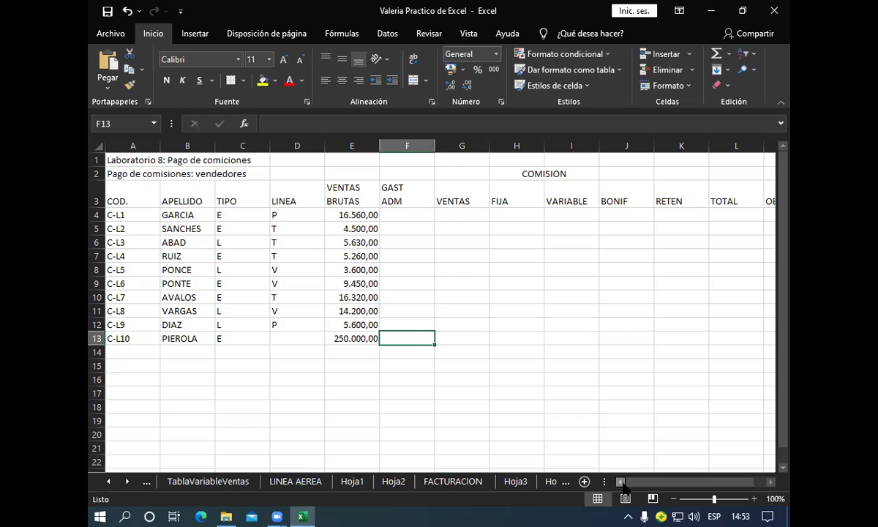
{"action": "left_click", "coordinate": [96, 192]}
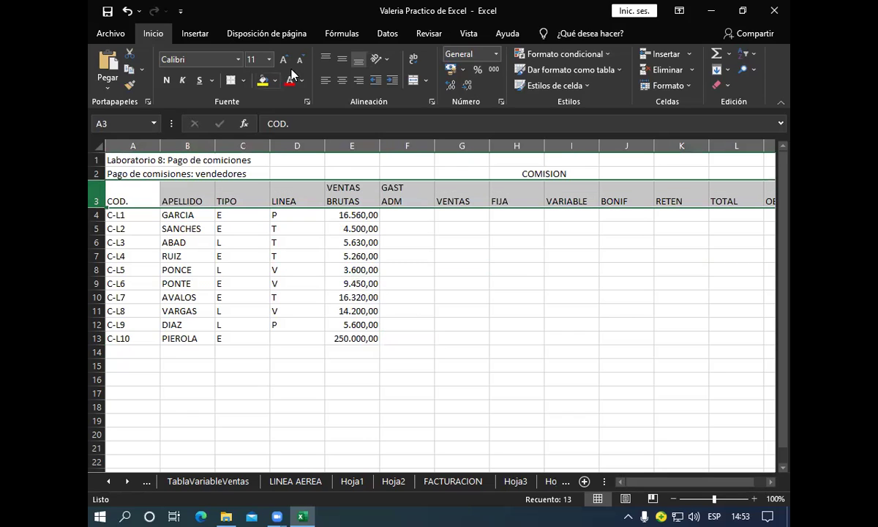
{"action": "left_click", "coordinate": [347, 61]}
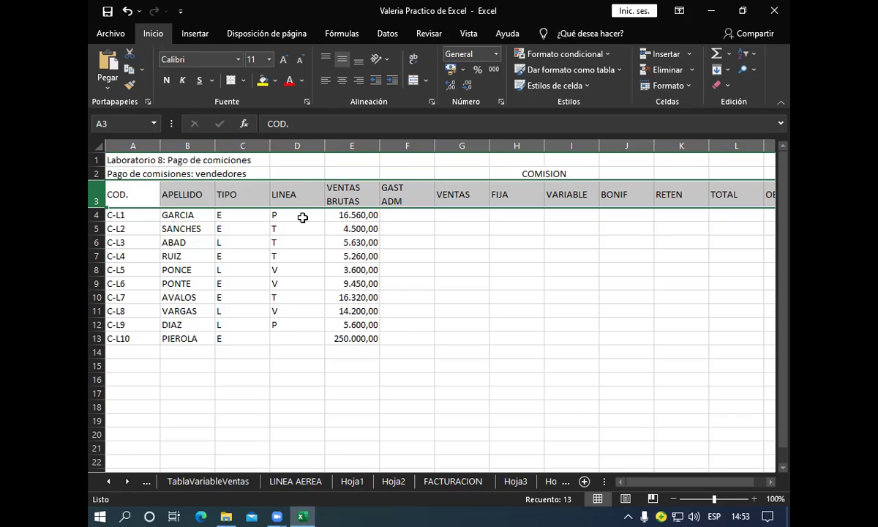
Step: Type V as the LINEA code for C-L10 in D13
{"action": "left_click", "coordinate": [387, 217]}
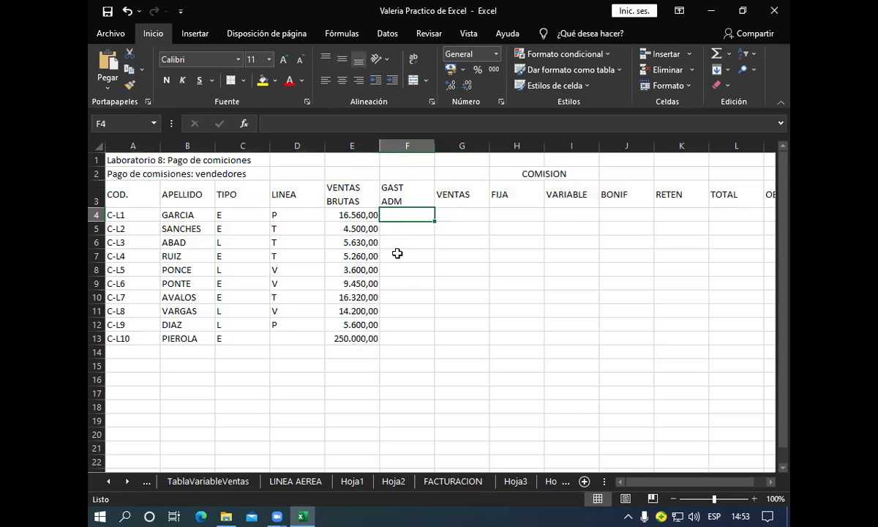
{"action": "left_click", "coordinate": [337, 214]}
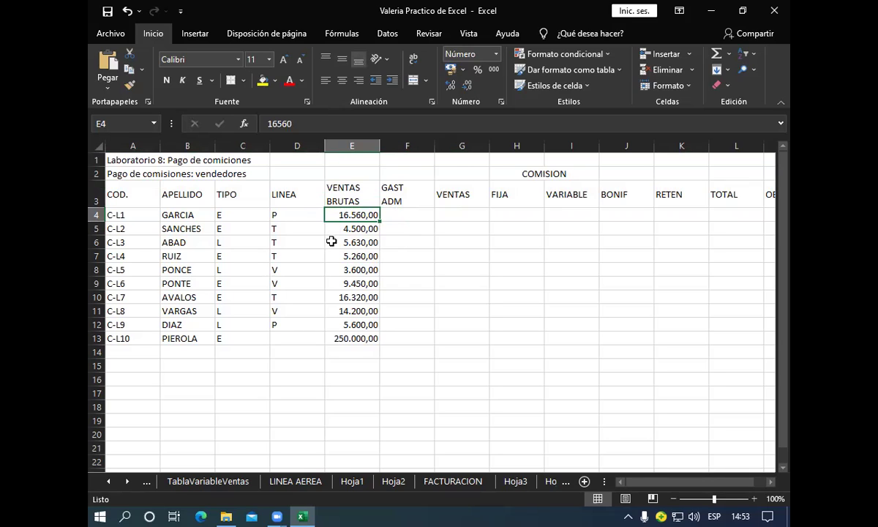
{"action": "left_click", "coordinate": [291, 334]}
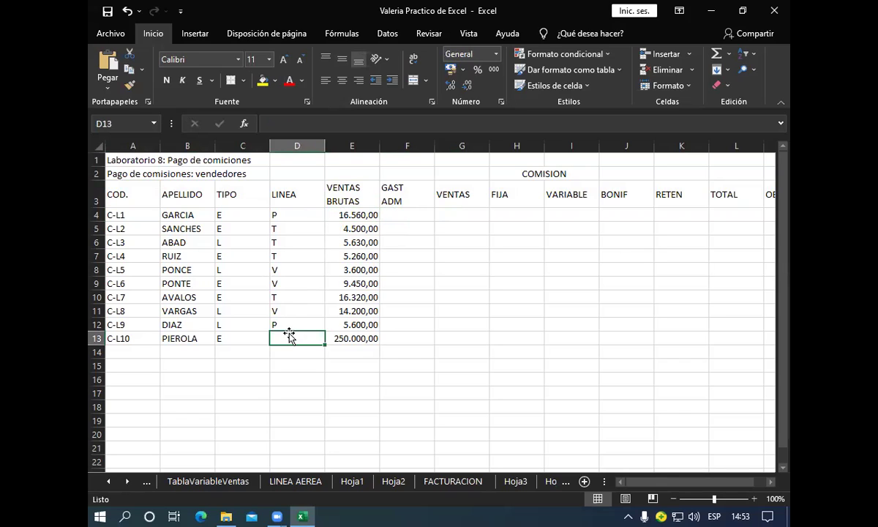
{"action": "type", "text": "V"}
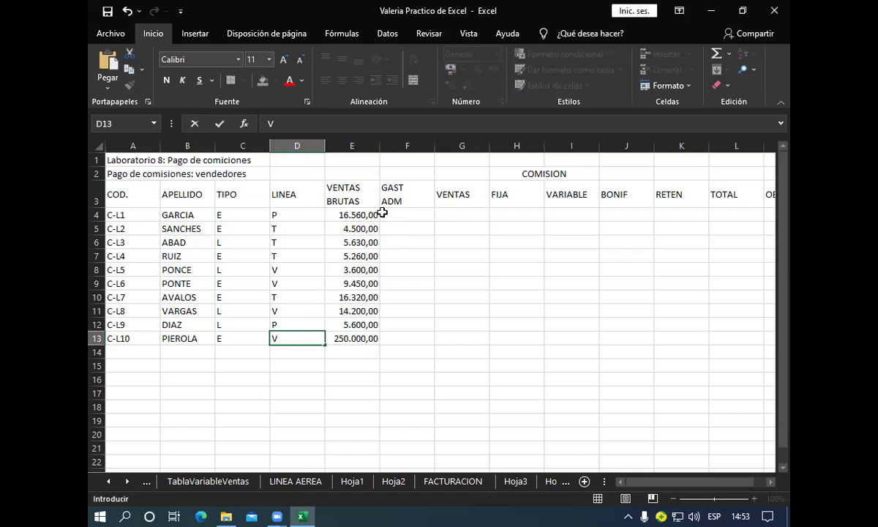
Step: Commit V in D13 and select the VENTAS BRUTAS amounts E4:E13
{"action": "left_click", "coordinate": [382, 213]}
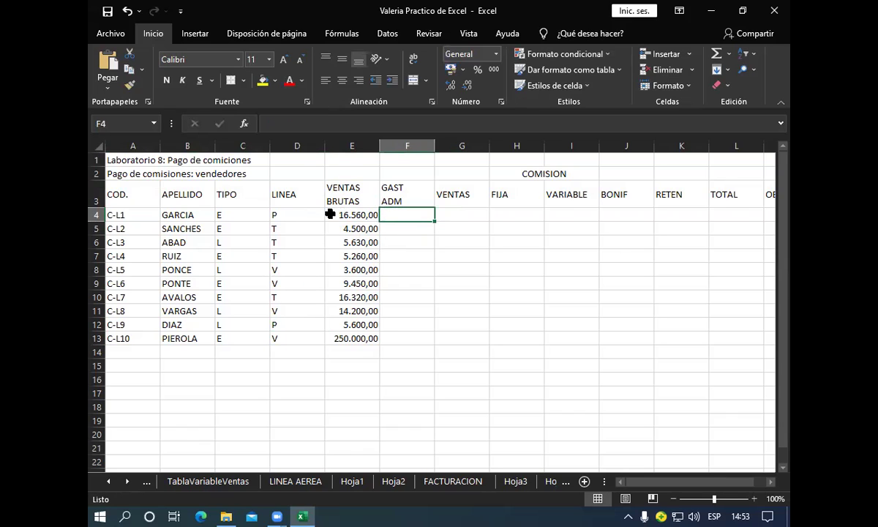
{"action": "left_click_drag", "start_coordinate": [330, 214], "coordinate": [338, 260]}
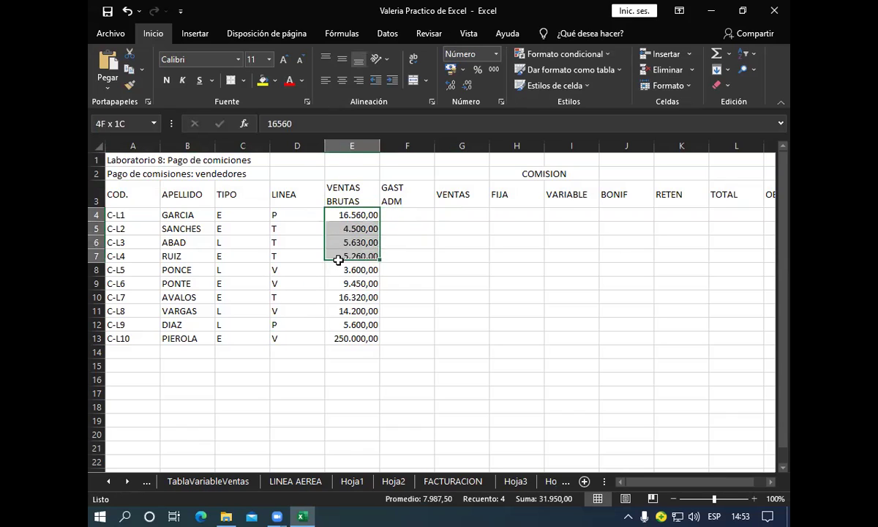
{"action": "left_click_drag", "start_coordinate": [338, 260], "coordinate": [333, 338]}
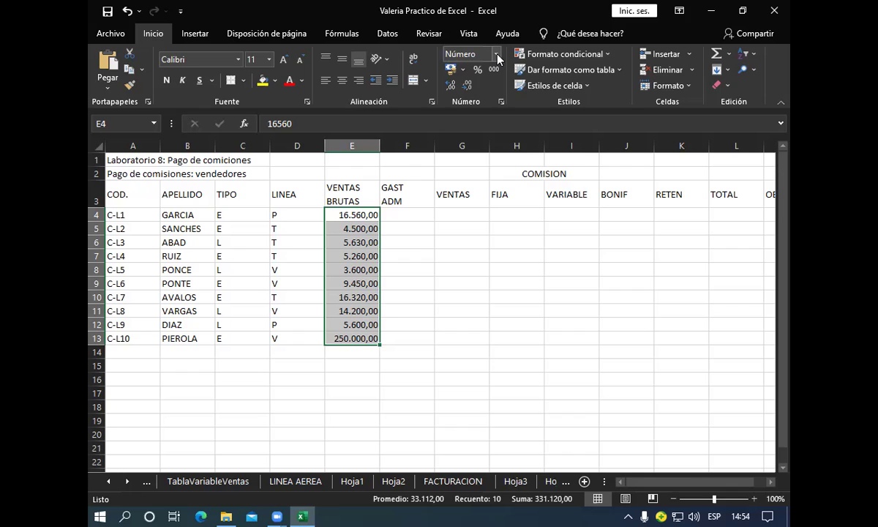
Step: Check the number-format list and cell context menu without changes, then reselect E4:E13
{"action": "left_click", "coordinate": [497, 58]}
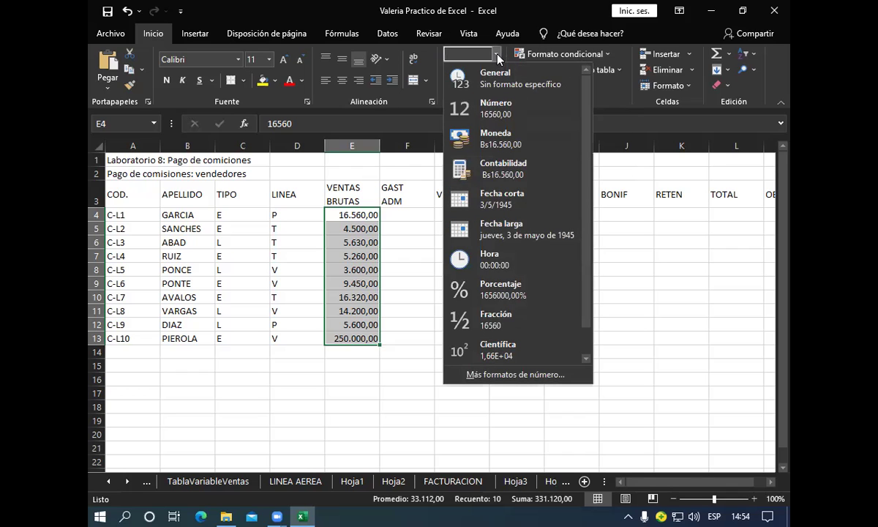
{"action": "left_click", "coordinate": [411, 245]}
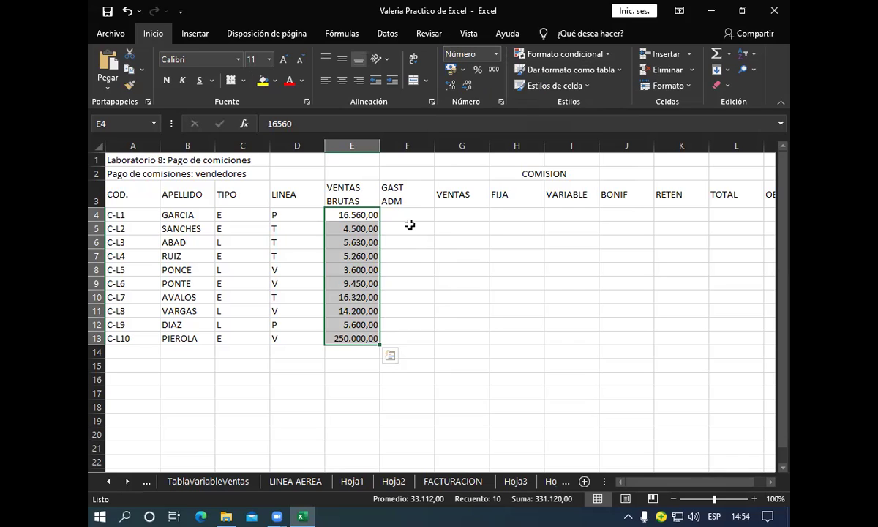
{"action": "left_click", "coordinate": [386, 269]}
{"action": "right_click", "coordinate": [386, 269]}
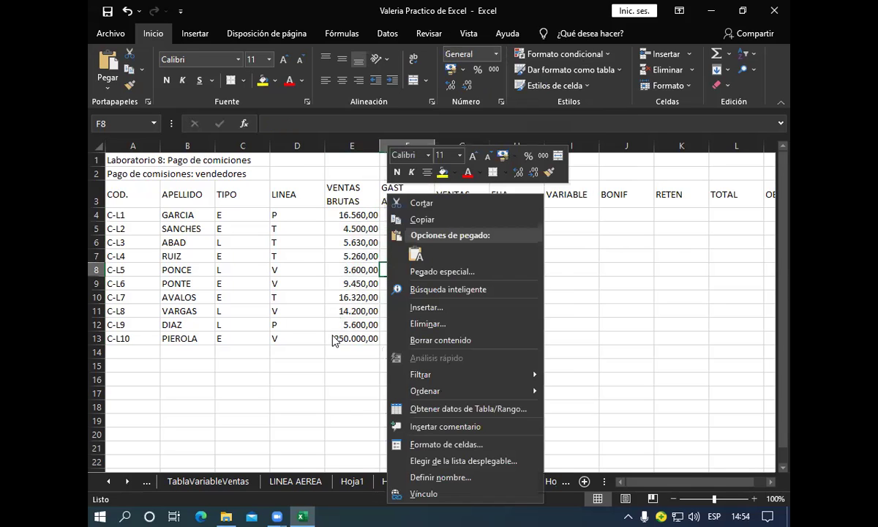
{"action": "left_click", "coordinate": [313, 319]}
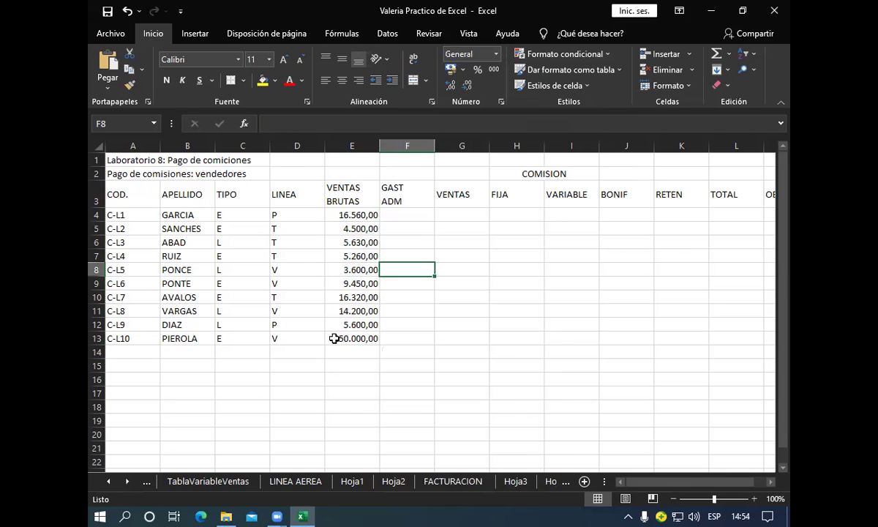
{"action": "left_click", "coordinate": [334, 215]}
{"action": "left_click_drag", "start_coordinate": [333, 215], "coordinate": [345, 339]}
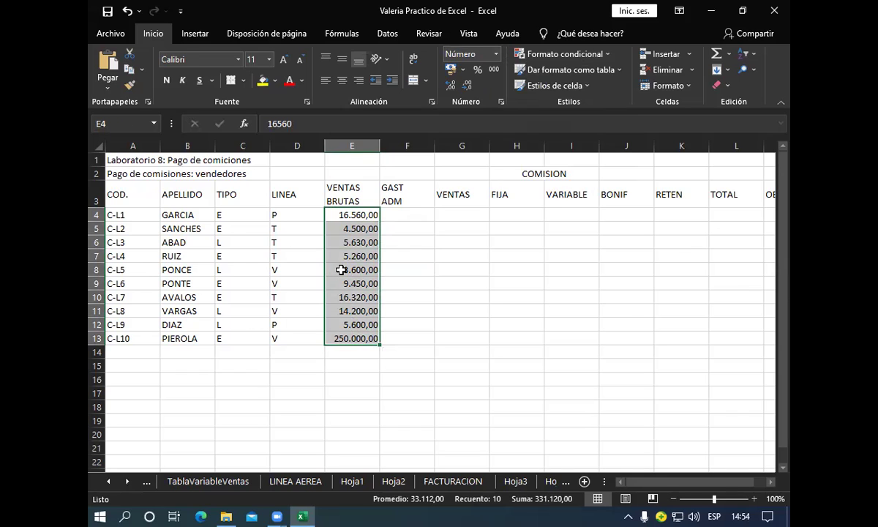
Step: Open Formato de celdas with Ctrl+1 and switch to the Personalizada category
{"action": "key", "text": "ctrl+1"}
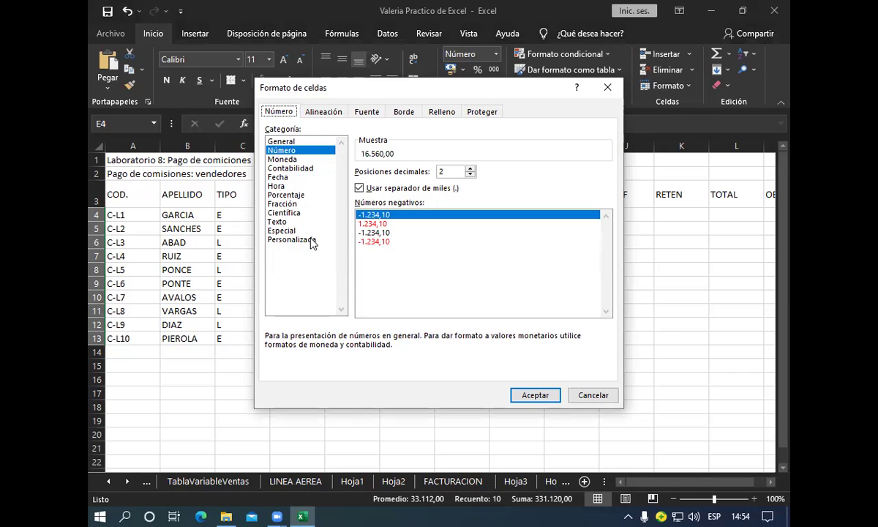
{"action": "key", "text": "Return"}
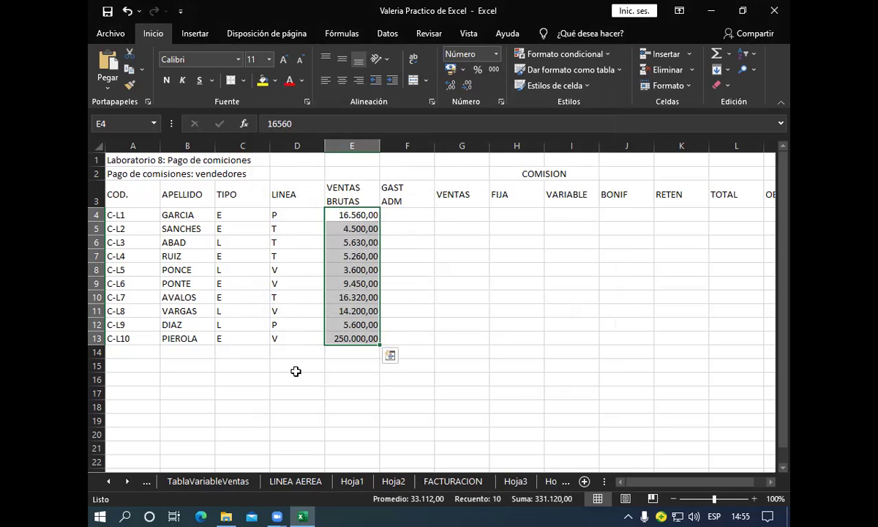
{"action": "key", "text": "ctrl+1"}
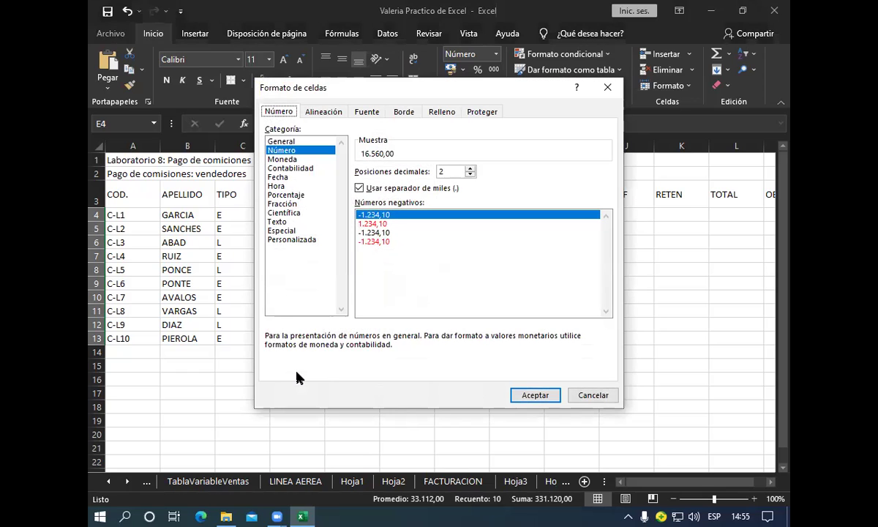
{"action": "left_click", "coordinate": [293, 239]}
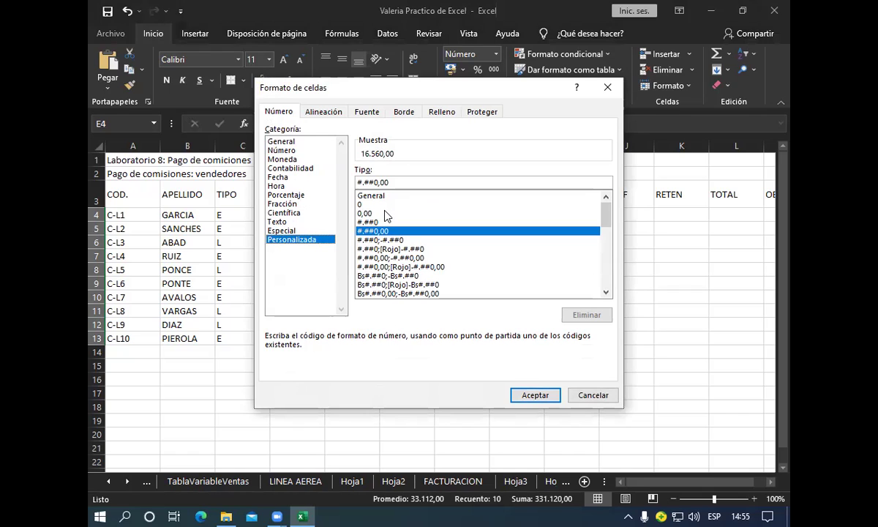
Step: Apply the custom format "$"#.##0,00 to the gross sales amounts in E4:E13
{"action": "left_click", "coordinate": [386, 213]}
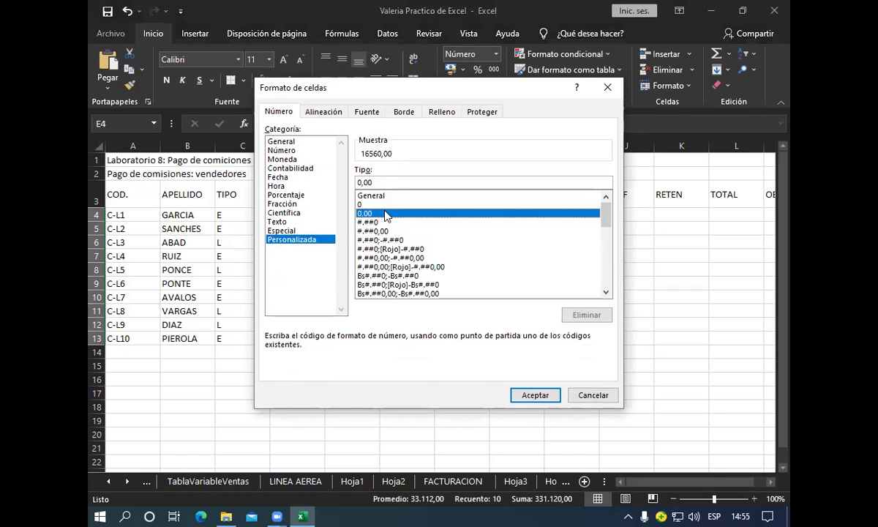
{"action": "left_click", "coordinate": [358, 182]}
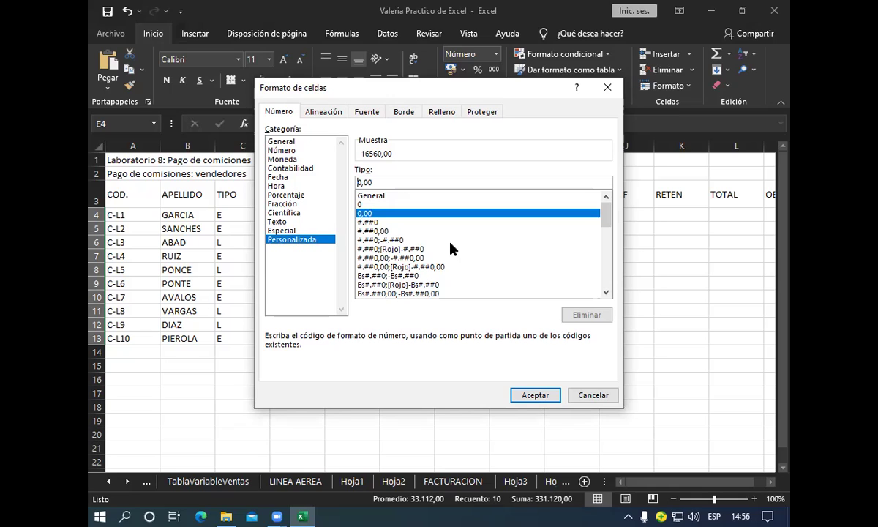
{"action": "left_click", "coordinate": [395, 231]}
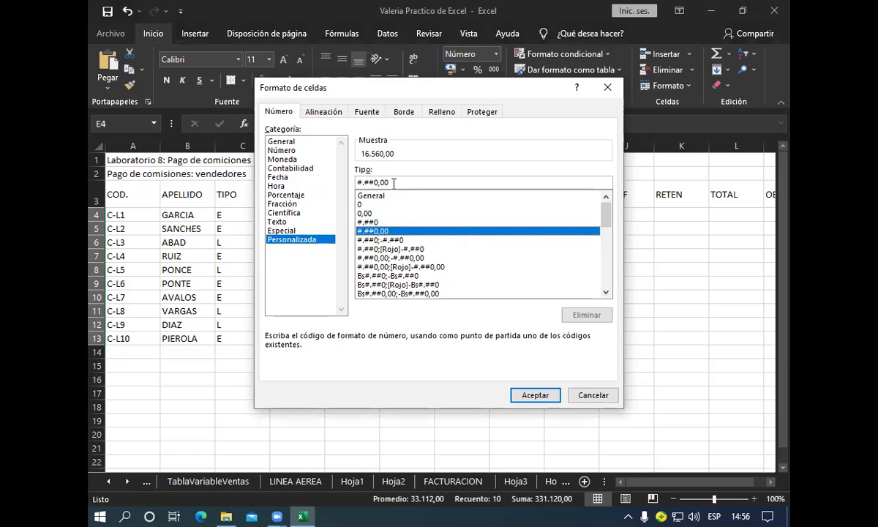
{"action": "left_click", "coordinate": [393, 183]}
{"action": "key", "text": "Left"}
{"action": "key", "text": "Left"}
{"action": "key", "text": "Left"}
{"action": "key", "text": "Left"}
{"action": "key", "text": "Left"}
{"action": "key", "text": "Left"}
{"action": "key", "text": "Left"}
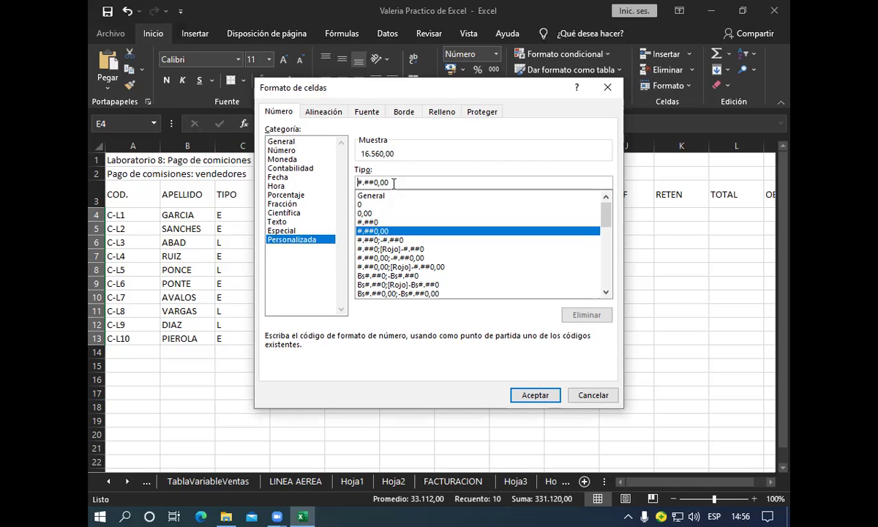
{"action": "type", "text": "\""}
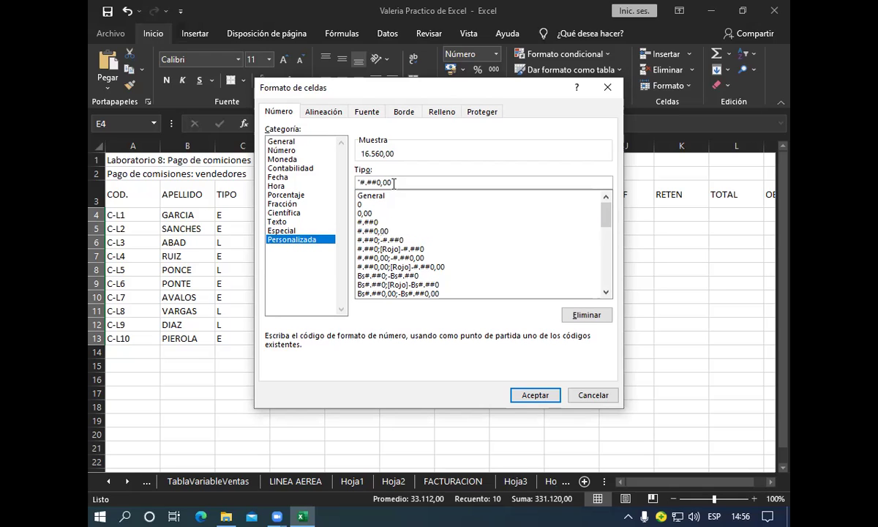
{"action": "type", "text": "$"}
{"action": "type", "text": "\""}
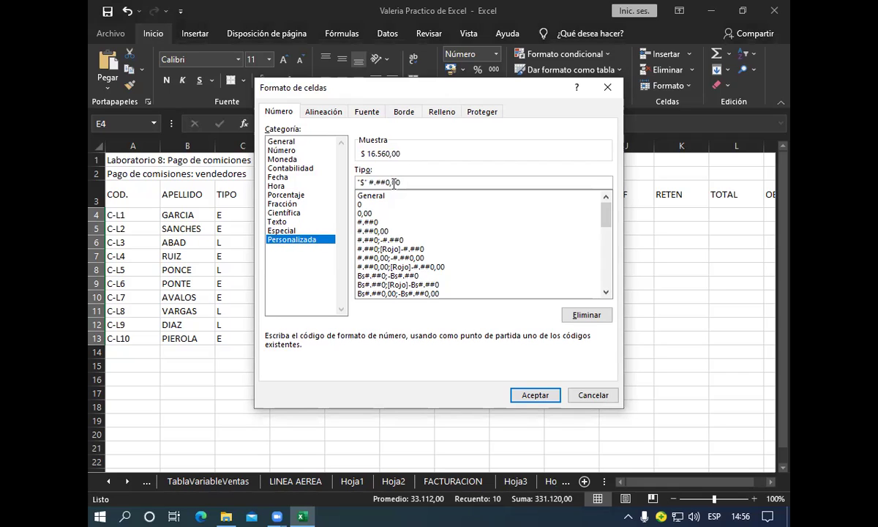
{"action": "left_click", "coordinate": [519, 395]}
{"action": "left_click", "coordinate": [523, 394]}
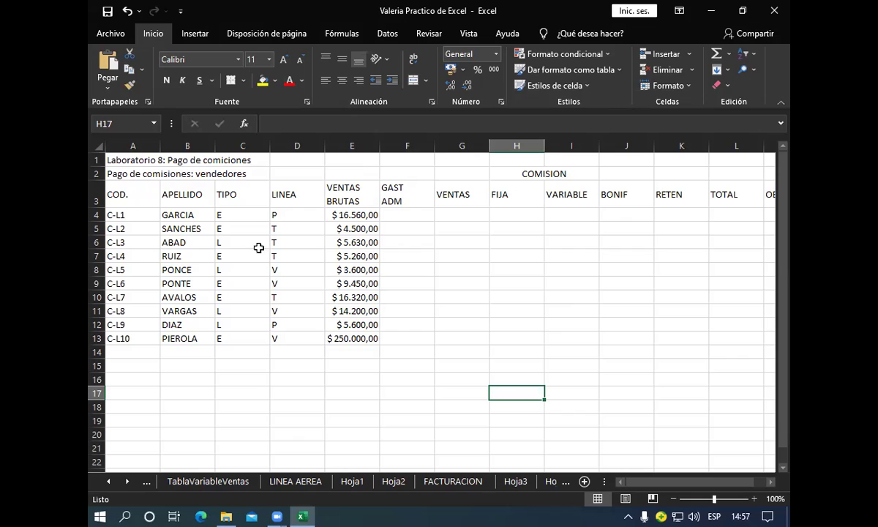
Step: Replace the final S of the seller's surname in B5 with Z
{"action": "left_click", "coordinate": [208, 228]}
{"action": "double_click", "coordinate": [208, 228]}
{"action": "key", "text": "BackSpace"}
{"action": "type", "text": "Z"}
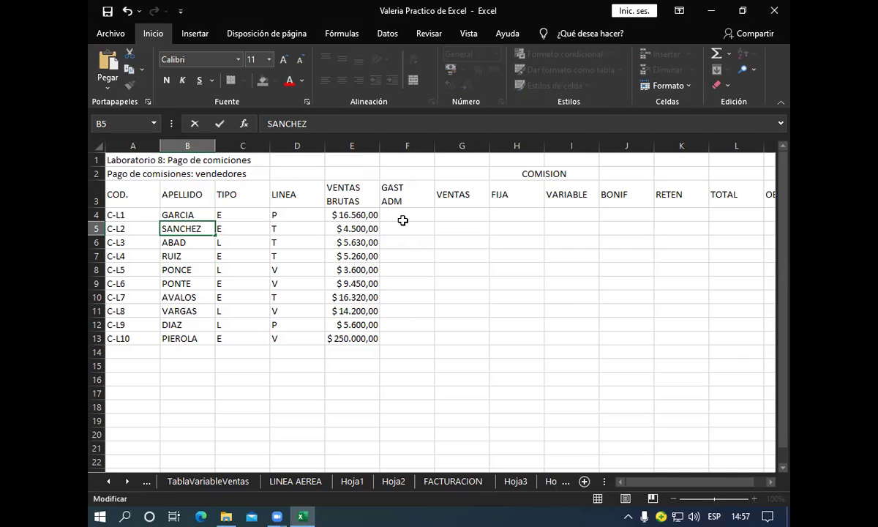
{"action": "left_click", "coordinate": [401, 217]}
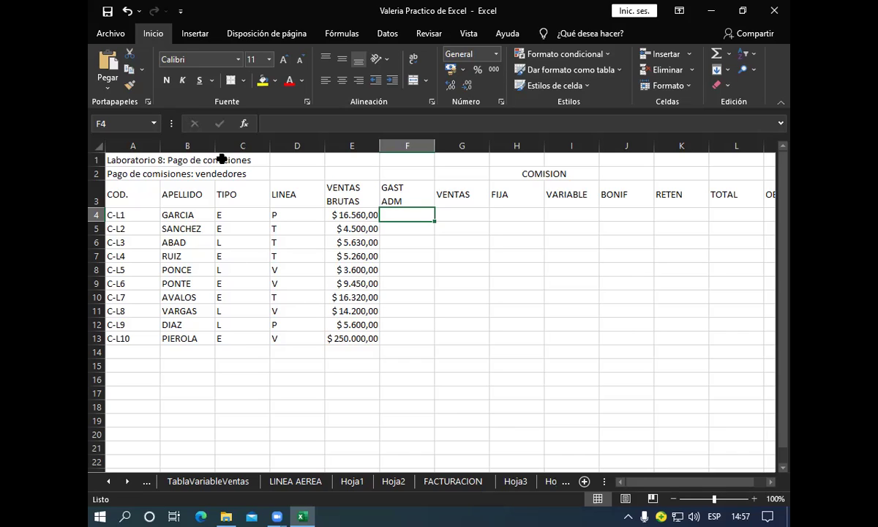
Step: Edit the A1 title, changing comiciones to comisiones and inserting # before 8
{"action": "left_click", "coordinate": [157, 161]}
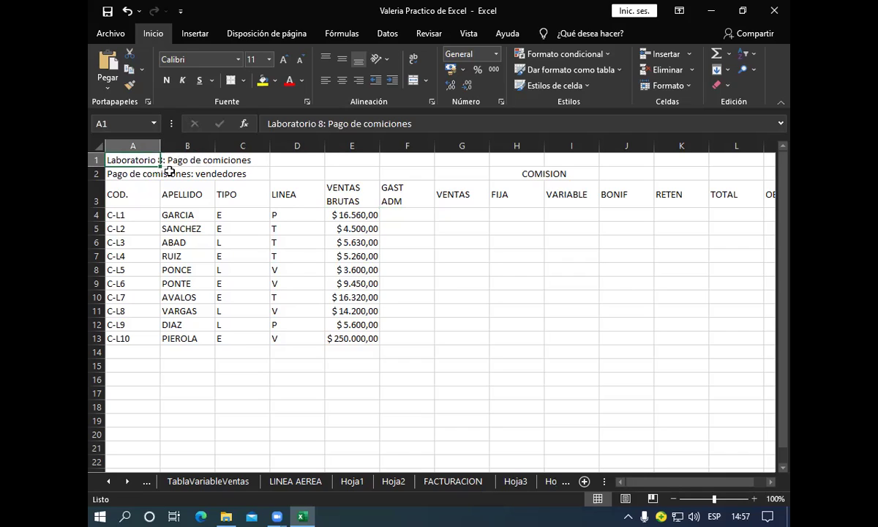
{"action": "key", "text": "F2"}
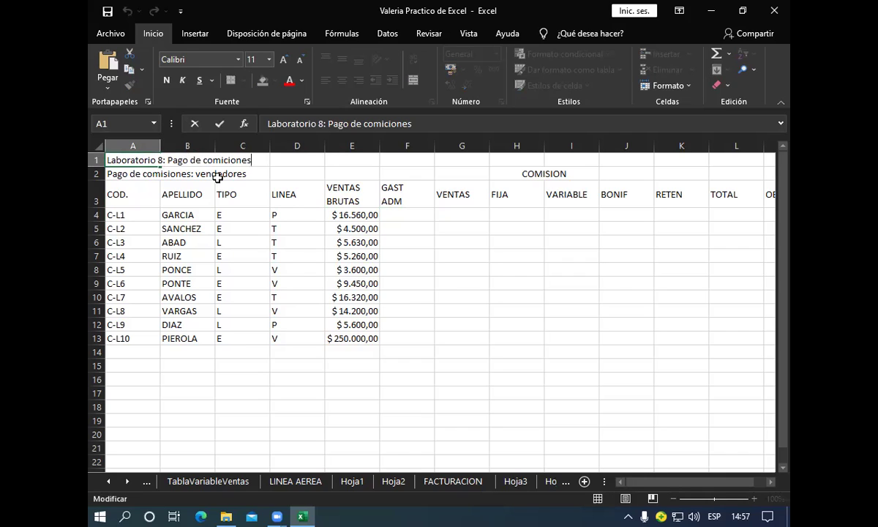
{"action": "key", "text": "Left"}
{"action": "key", "text": "Left"}
{"action": "key", "text": "Left"}
{"action": "key", "text": "Left"}
{"action": "key", "text": "Left"}
{"action": "key", "text": "BackSpace"}
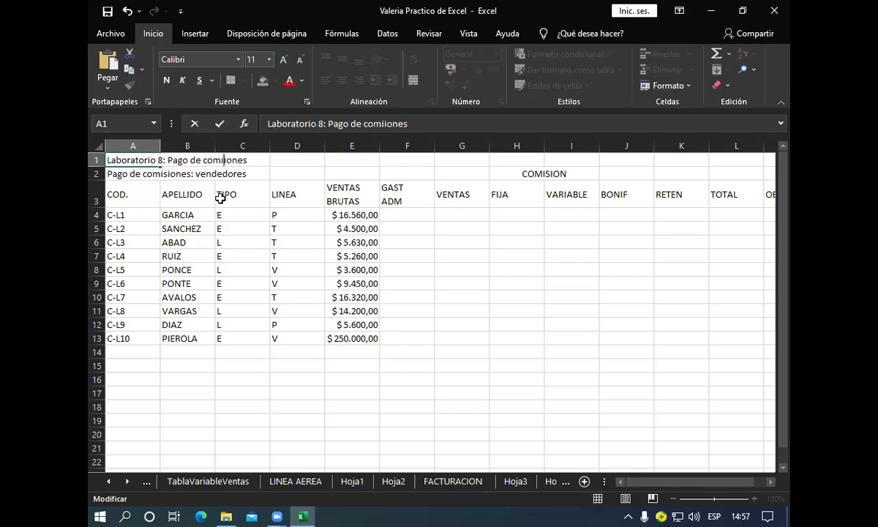
{"action": "type", "text": "s"}
{"action": "key", "text": "Left"}
{"action": "key", "text": "Left"}
{"action": "key", "text": "Left"}
{"action": "key", "text": "Left"}
{"action": "key", "text": "Left"}
{"action": "key", "text": "Left"}
{"action": "key", "text": "Left"}
{"action": "key", "text": "Left"}
{"action": "key", "text": "Left"}
{"action": "key", "text": "Left"}
{"action": "key", "text": "Left"}
{"action": "key", "text": "Left"}
{"action": "key", "text": "Left"}
{"action": "key", "text": "Left"}
{"action": "key", "text": "Left"}
{"action": "type", "text": "#"}
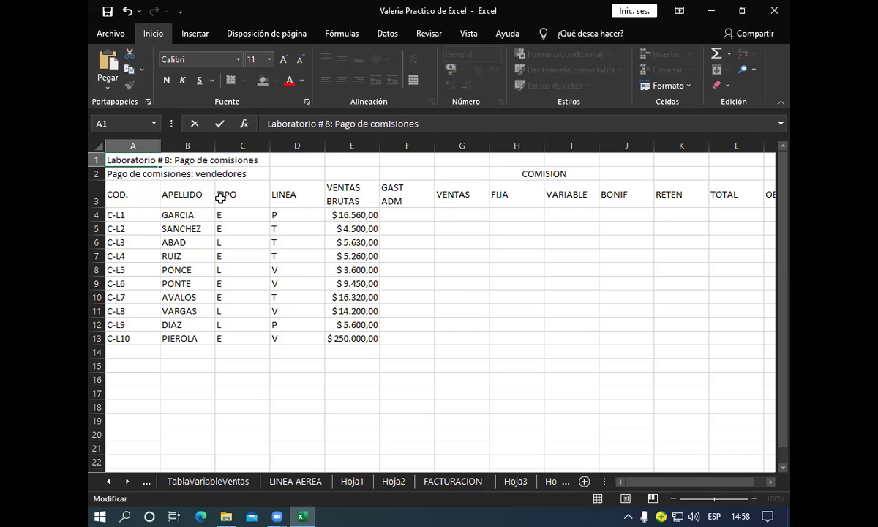
{"action": "left_click", "coordinate": [390, 213]}
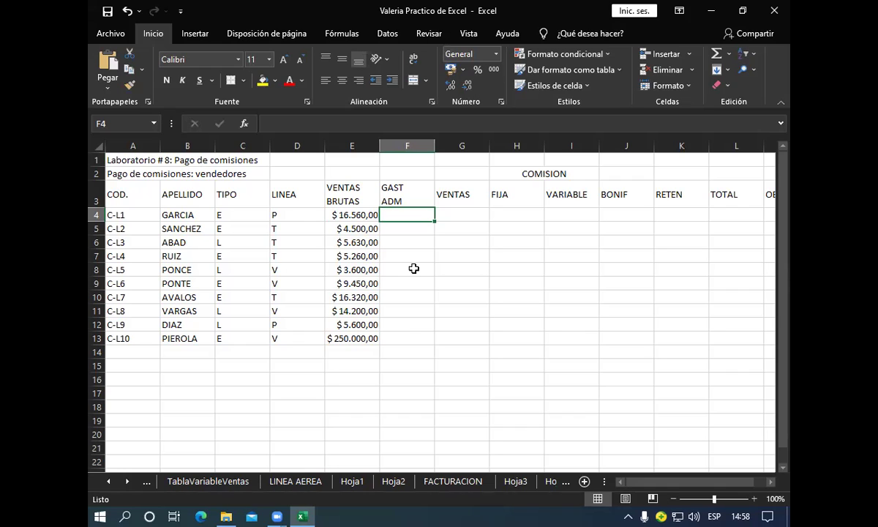
Step: Enter =+E4*2% in F4 and fill it down through F13
{"action": "type", "text": "+"}
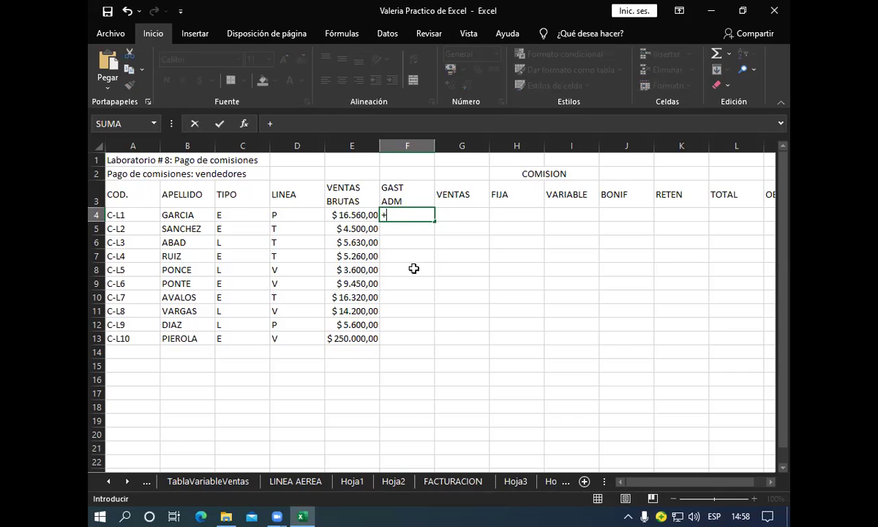
{"action": "left_click", "coordinate": [343, 214]}
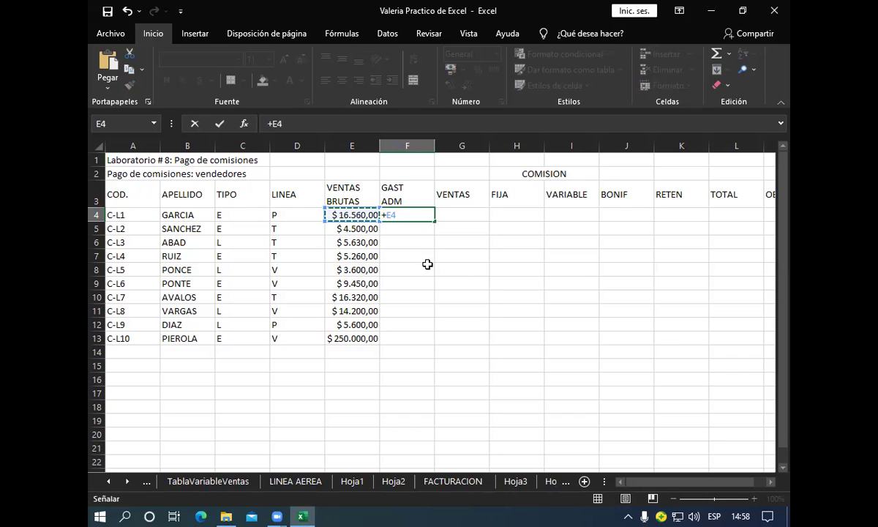
{"action": "type", "text": "*2"}
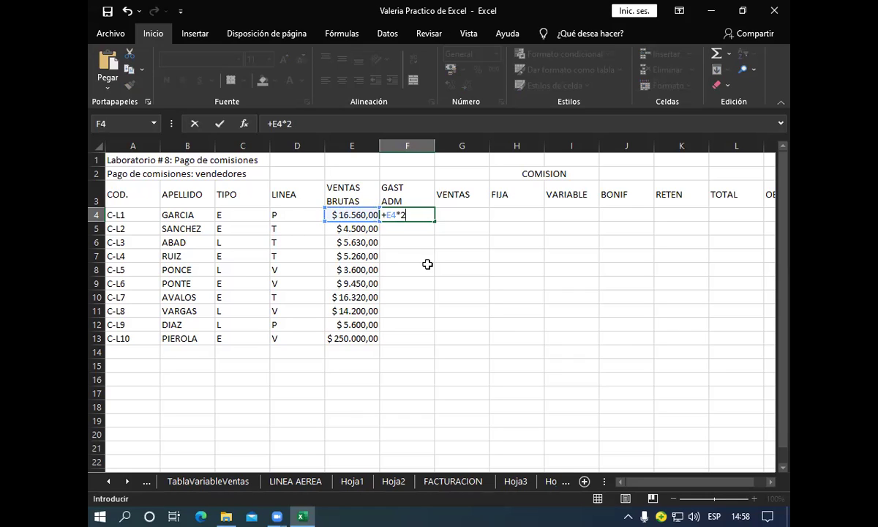
{"action": "type", "text": "%"}
{"action": "key", "text": "Return"}
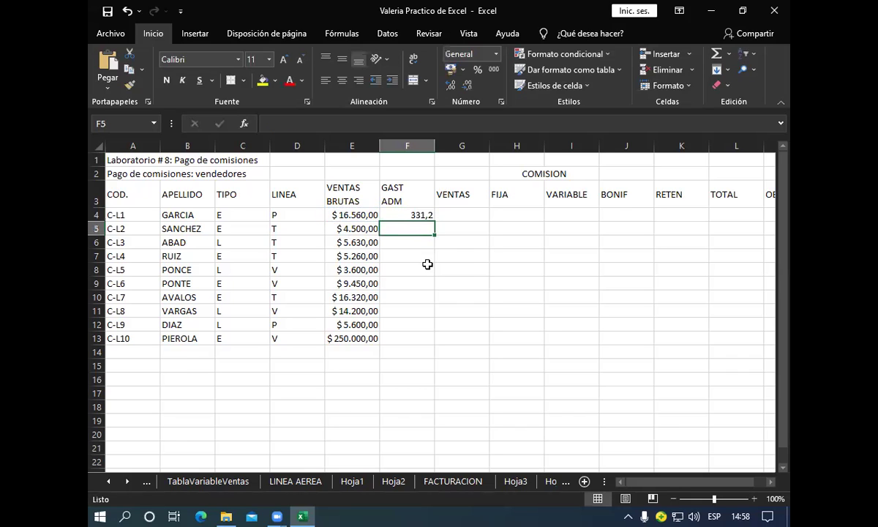
{"action": "key", "text": "Up"}
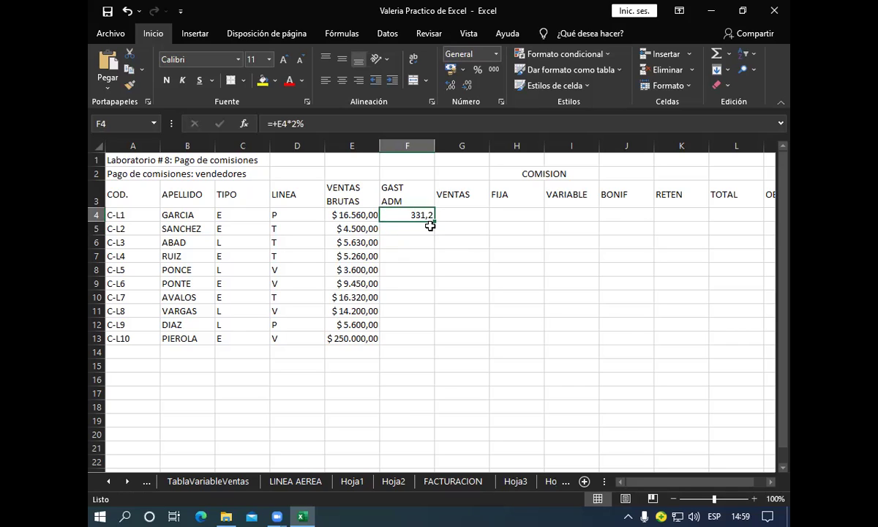
{"action": "left_click_drag", "start_coordinate": [435, 223], "coordinate": [427, 344]}
{"action": "left_click", "coordinate": [427, 340]}
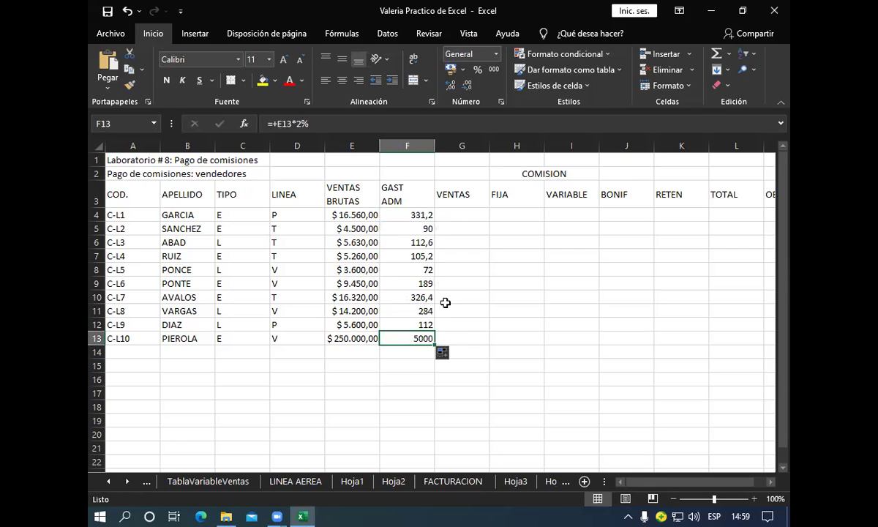
{"action": "left_click", "coordinate": [398, 216]}
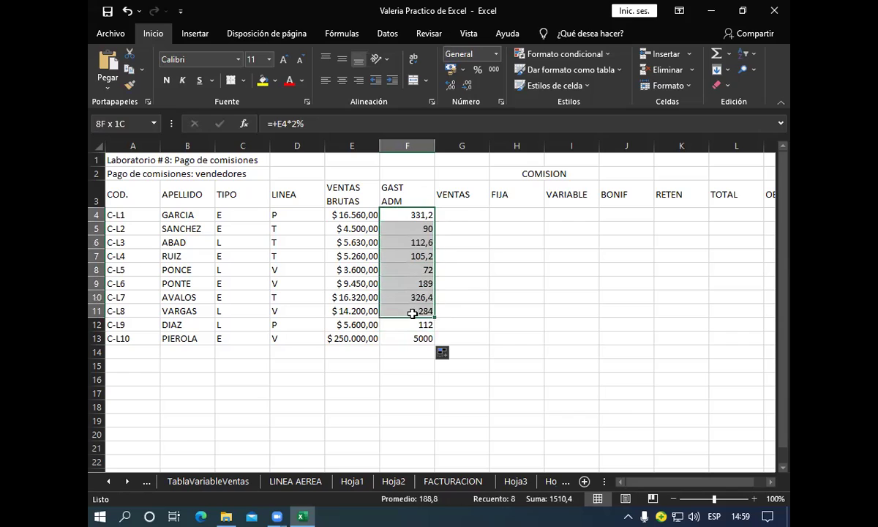
{"action": "left_click_drag", "start_coordinate": [397, 216], "coordinate": [412, 336]}
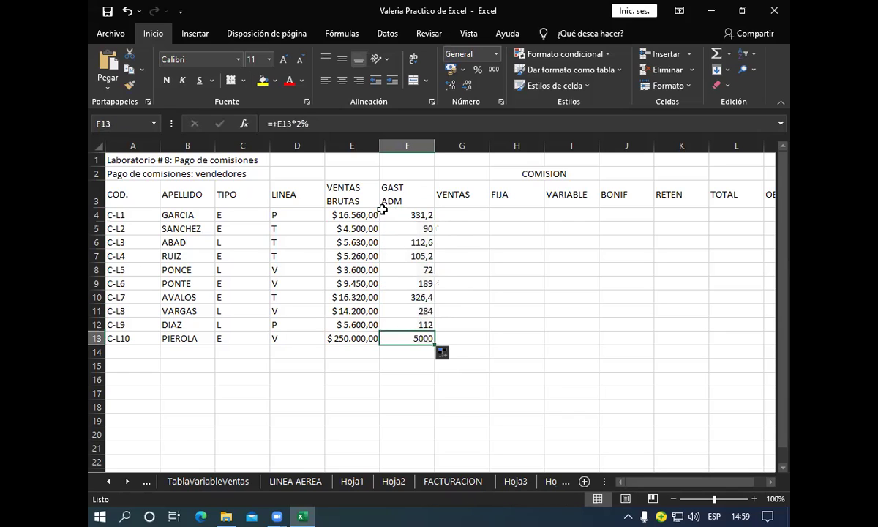
Step: Review the formula in F4 without changing it
{"action": "left_click", "coordinate": [392, 212]}
{"action": "double_click", "coordinate": [393, 215]}
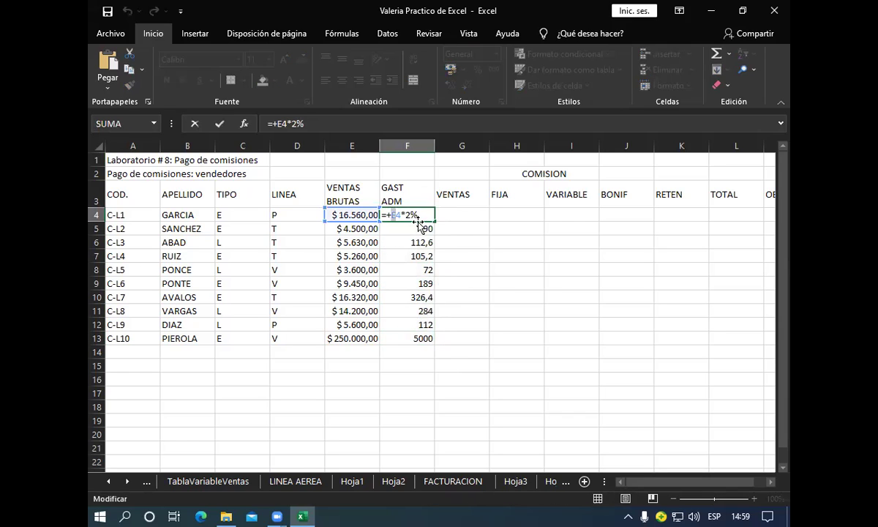
{"action": "key", "text": "Return"}
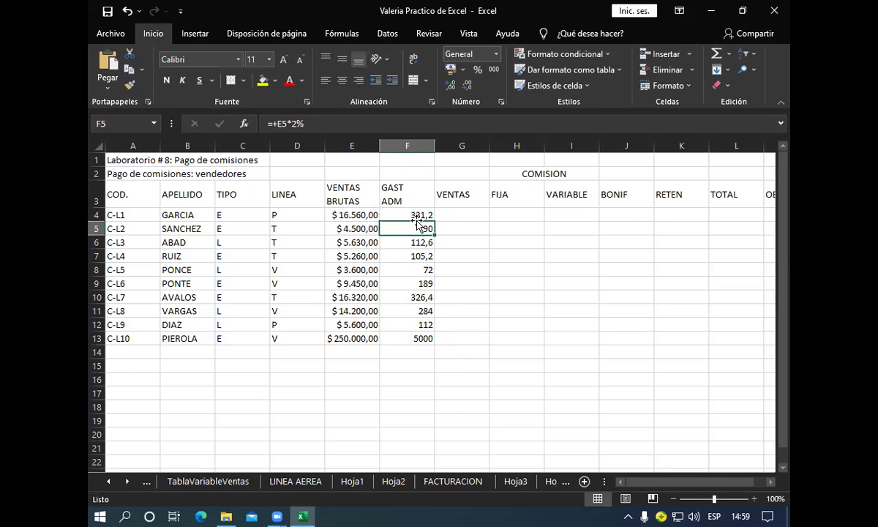
{"action": "left_click", "coordinate": [409, 214]}
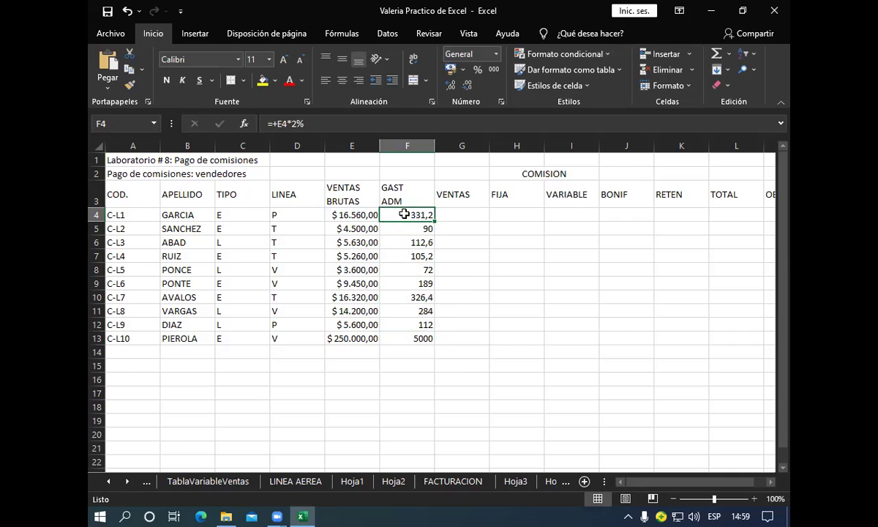
Step: Show the GAST ADM amounts in F4:F13 with two decimals, e.g. 331,20 and 5000,00
{"action": "left_click_drag", "start_coordinate": [404, 214], "coordinate": [395, 316]}
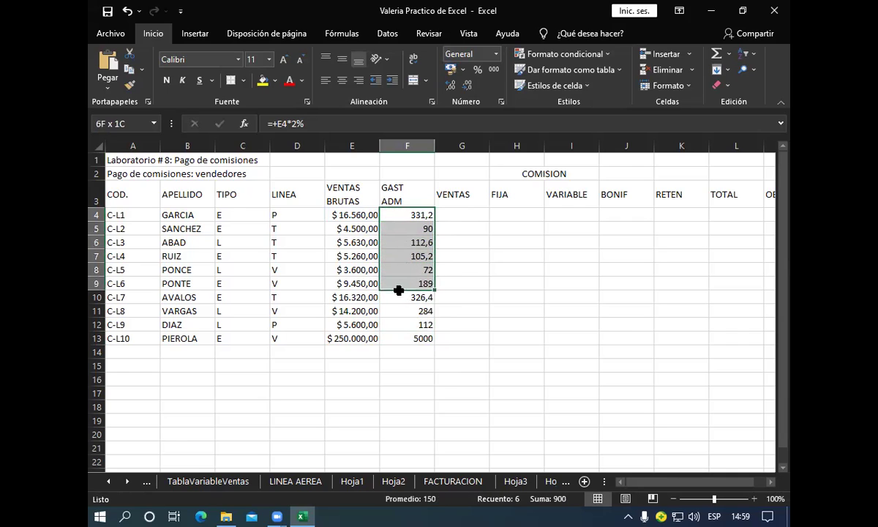
{"action": "left_click_drag", "start_coordinate": [395, 316], "coordinate": [392, 334]}
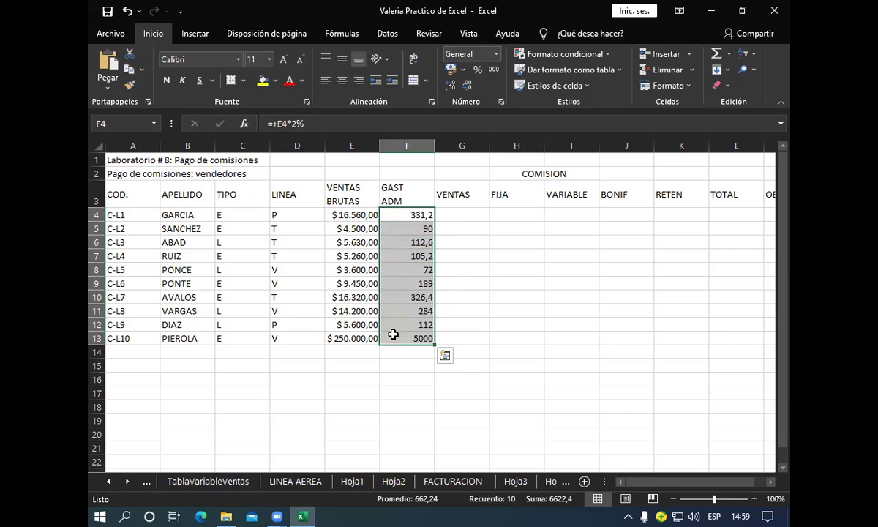
{"action": "left_click", "coordinate": [452, 89]}
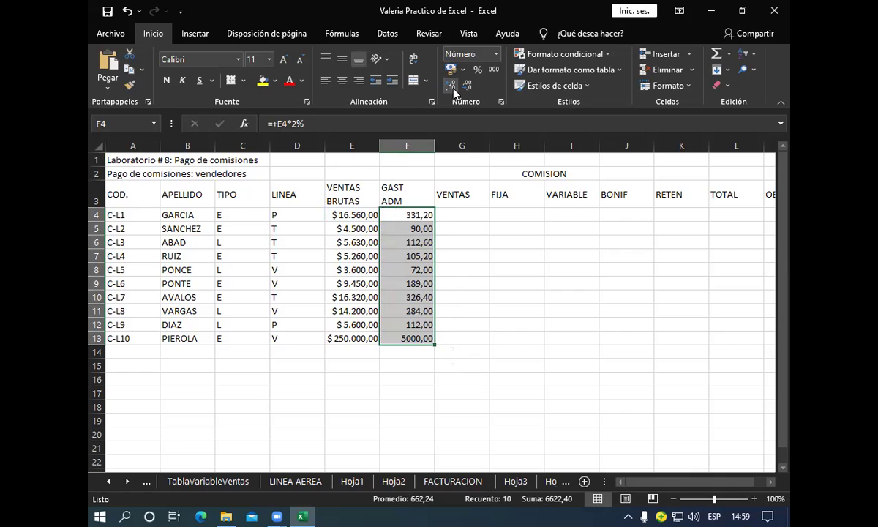
{"action": "key", "text": "Right"}
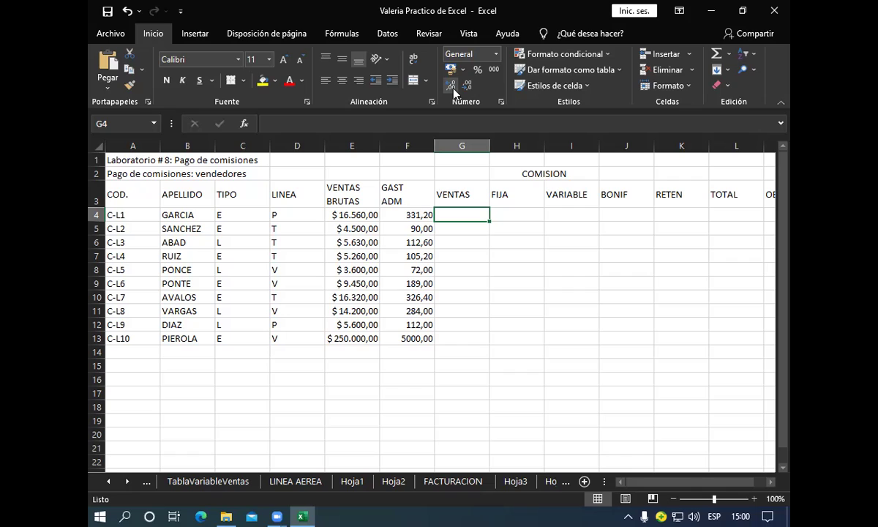
Step: Enter =+E4-F4 in G4 and copy it down to G13 for net sales
{"action": "type", "text": "+"}
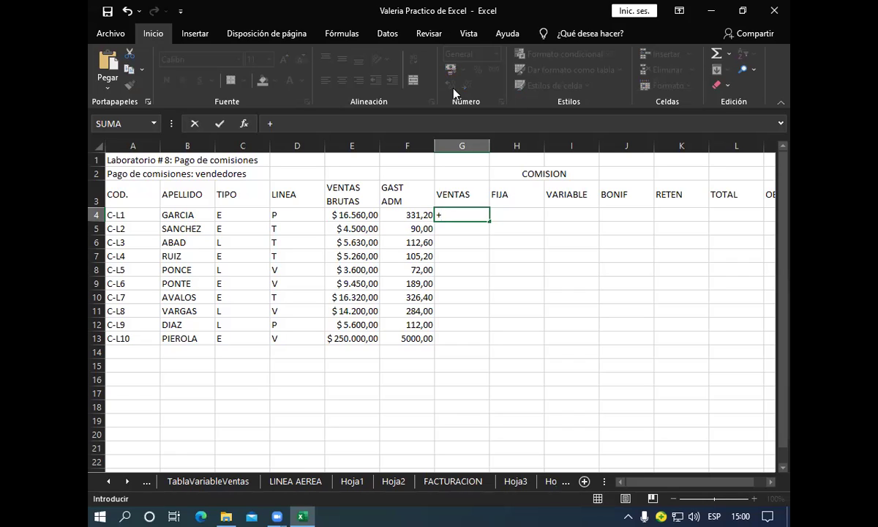
{"action": "left_click", "coordinate": [356, 216]}
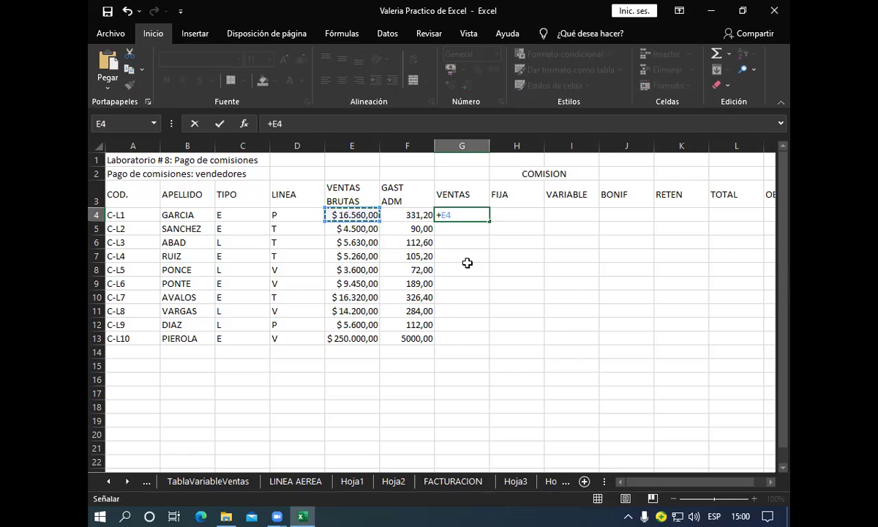
{"action": "type", "text": "-"}
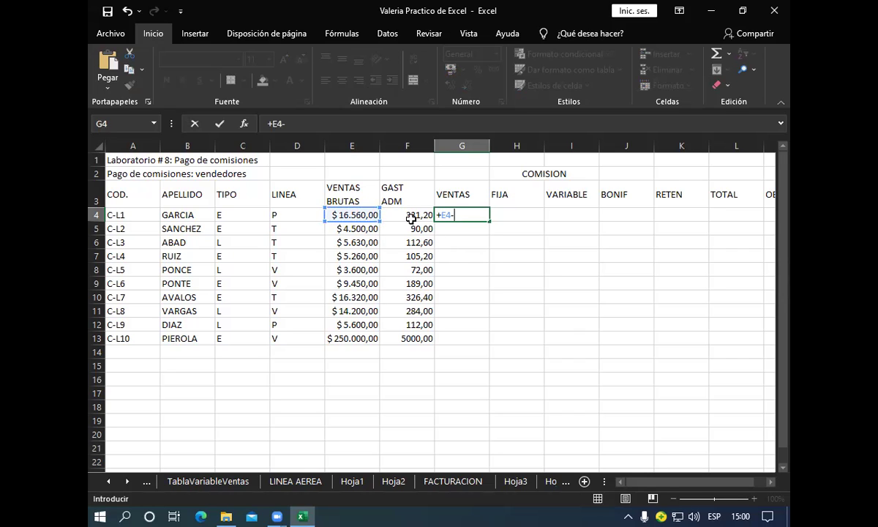
{"action": "left_click", "coordinate": [406, 215]}
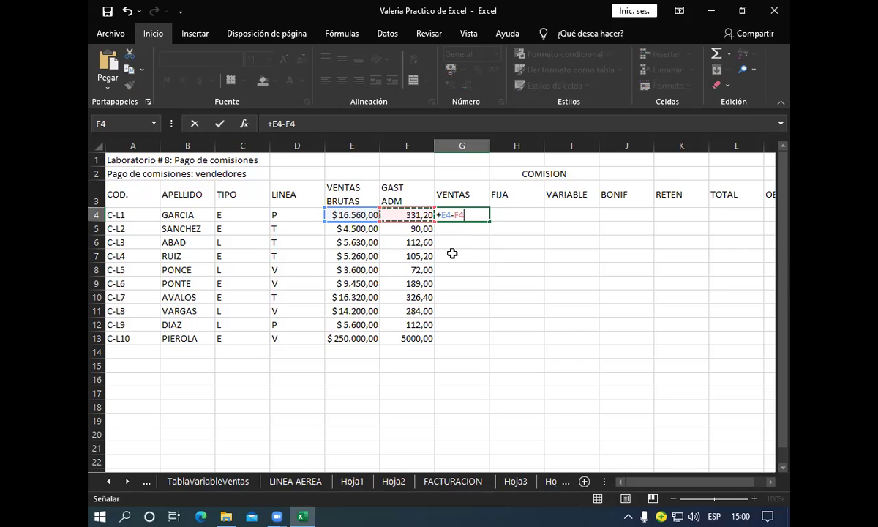
{"action": "key", "text": "Return"}
{"action": "key", "text": "Up"}
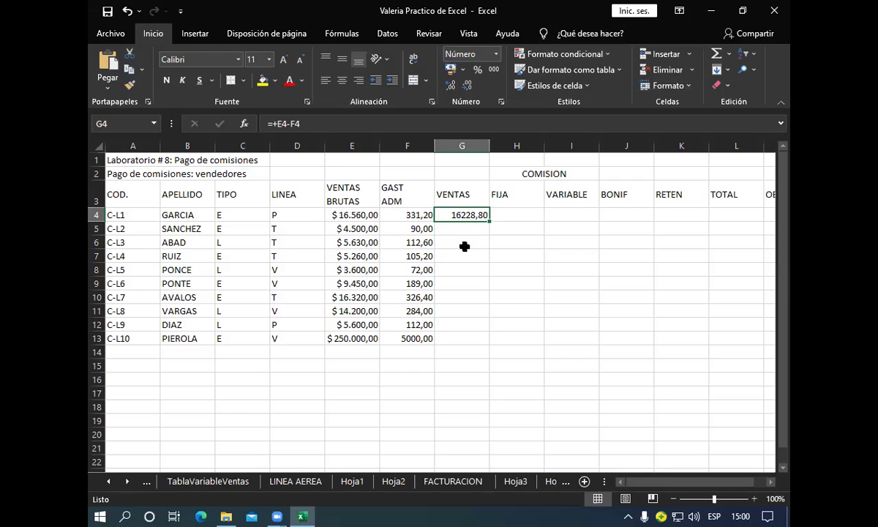
{"action": "left_click_drag", "start_coordinate": [489, 221], "coordinate": [493, 342]}
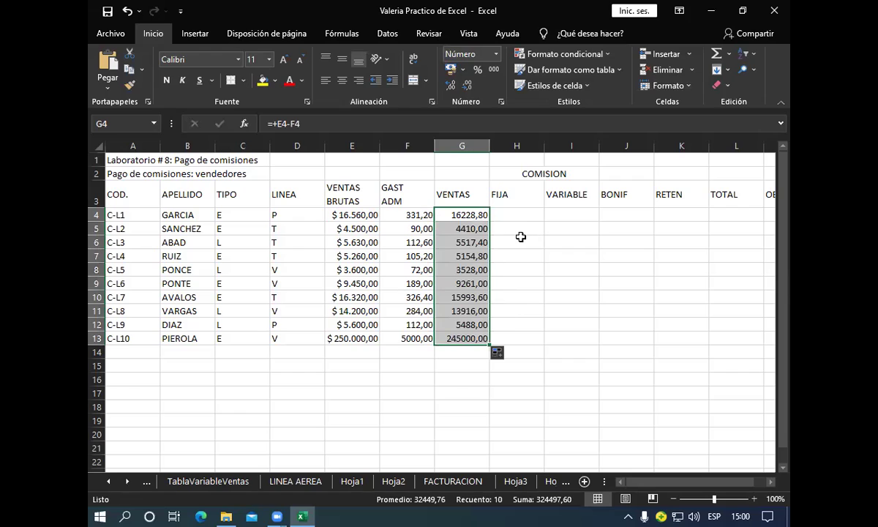
{"action": "key", "text": "Right"}
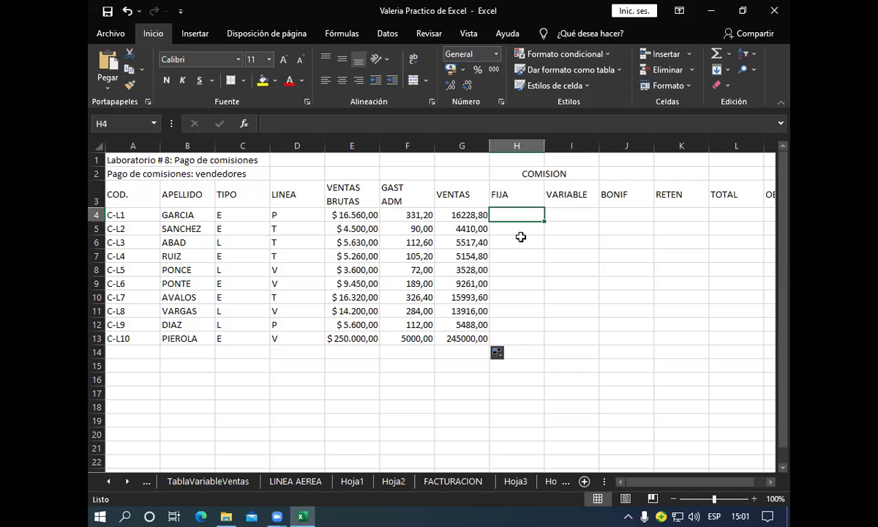
Step: Build =SI(C4="E";345;0) in H4 using the SI function arguments
{"action": "left_click", "coordinate": [246, 124]}
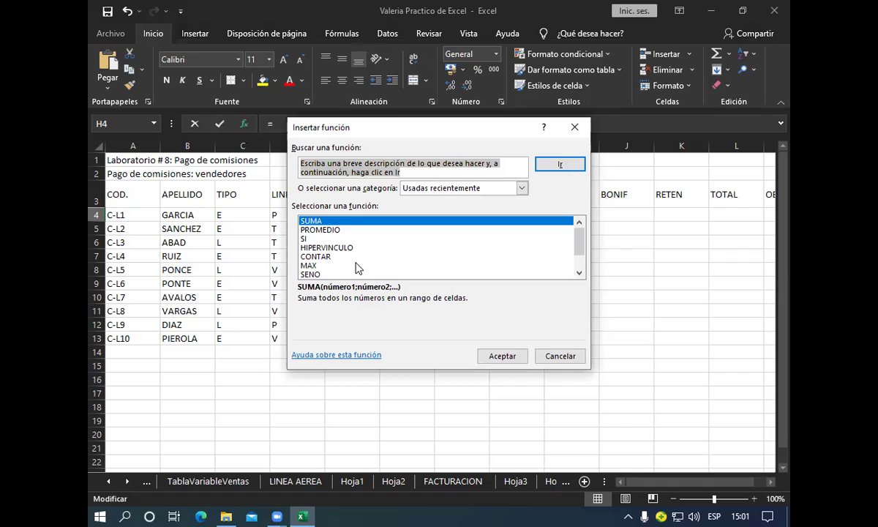
{"action": "left_click", "coordinate": [313, 238]}
{"action": "left_click", "coordinate": [487, 356]}
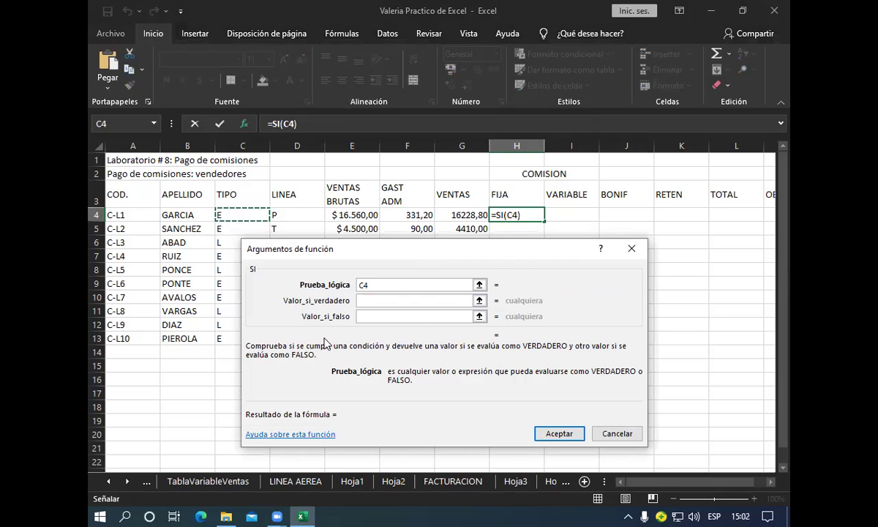
{"action": "type", "text": "="}
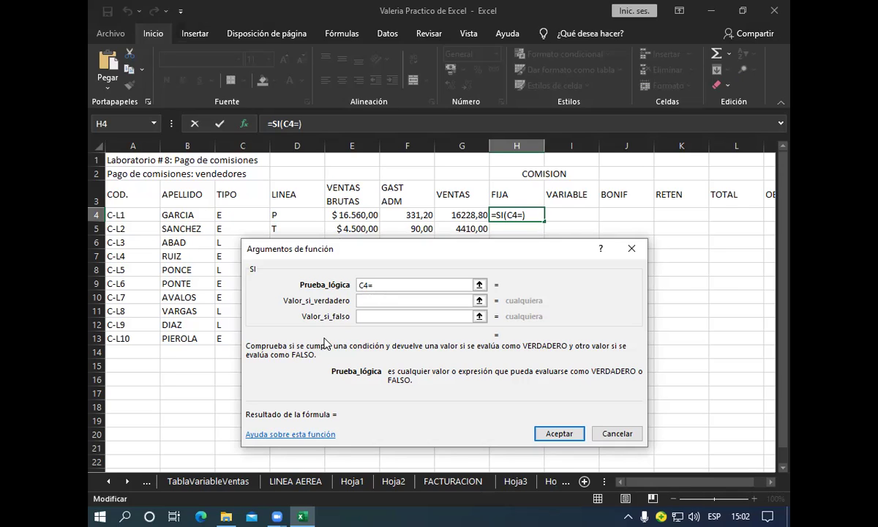
{"action": "type", "text": "\""}
{"action": "type", "text": "E\""}
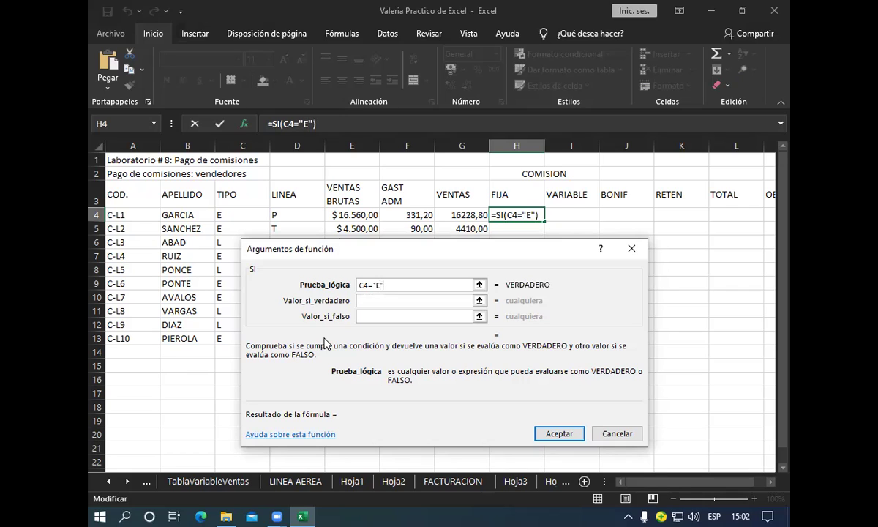
{"action": "left_click", "coordinate": [363, 300]}
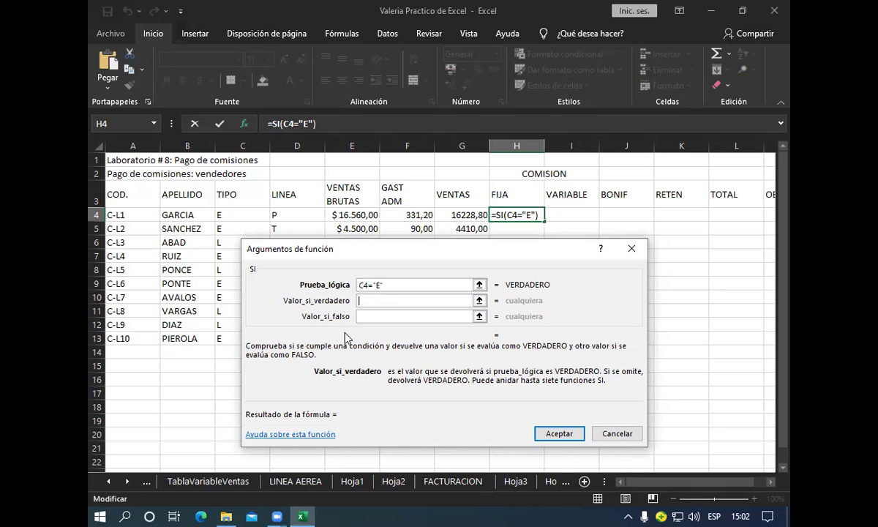
{"action": "type", "text": "345"}
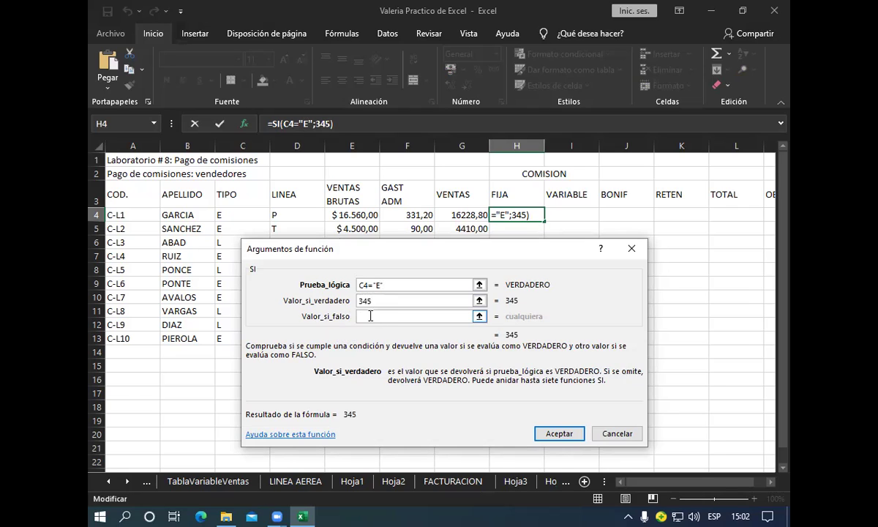
{"action": "left_click", "coordinate": [370, 315]}
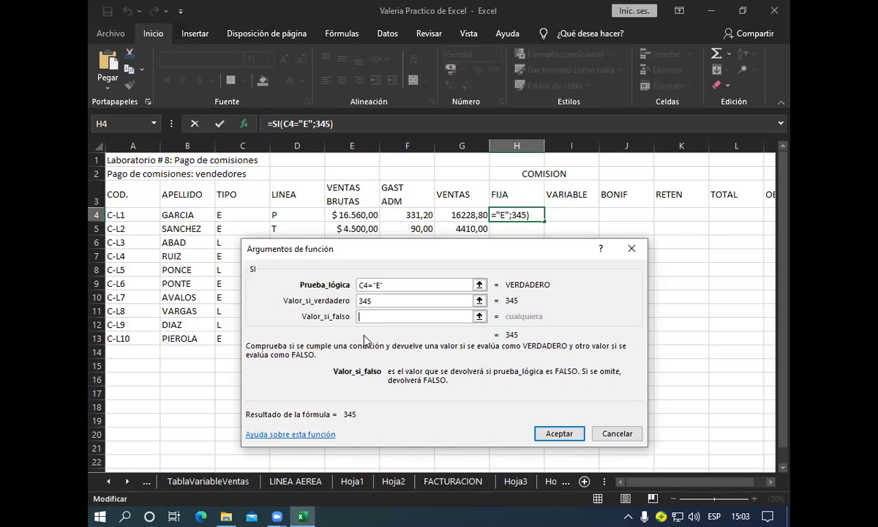
{"action": "type", "text": "0"}
{"action": "left_click", "coordinate": [547, 433]}
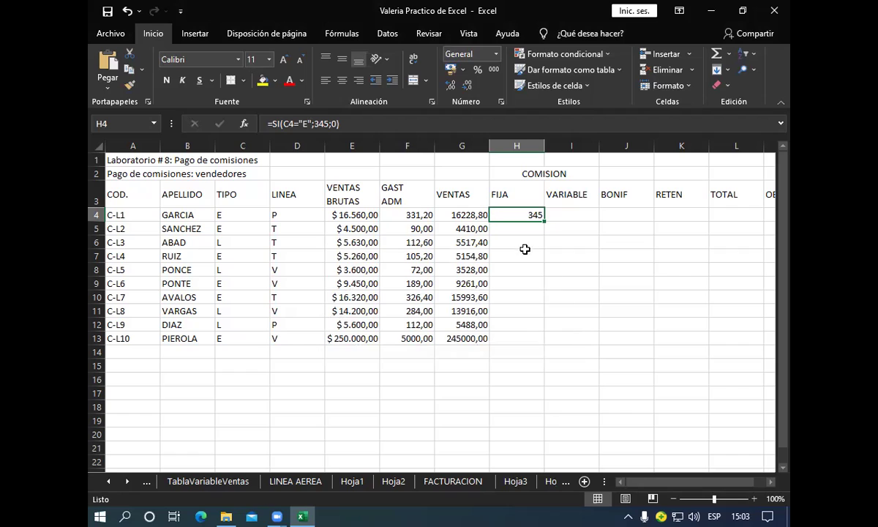
Step: Copy H4's FIJA formula down to H13, giving 345 or 0 per seller
{"action": "left_click_drag", "start_coordinate": [547, 220], "coordinate": [543, 343]}
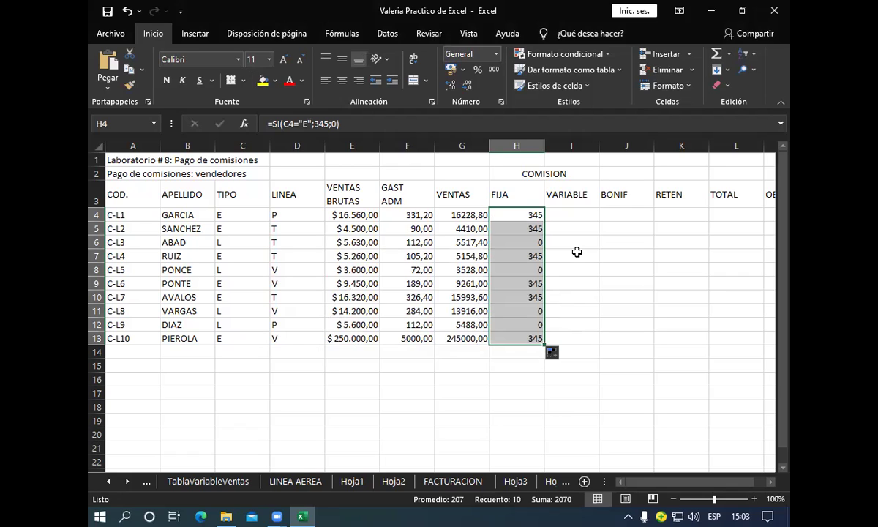
{"action": "key", "text": "Right"}
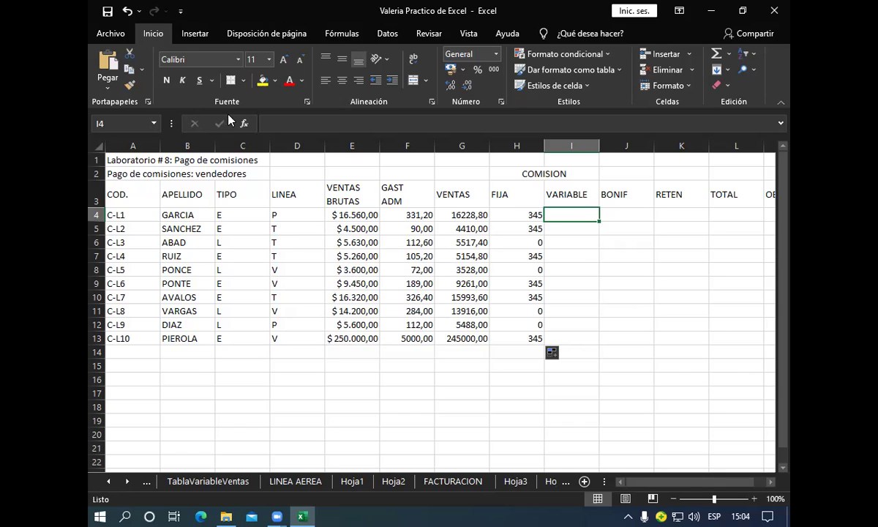
Step: Start an SI function in I4 with the condition D4="V"
{"action": "left_click", "coordinate": [244, 124]}
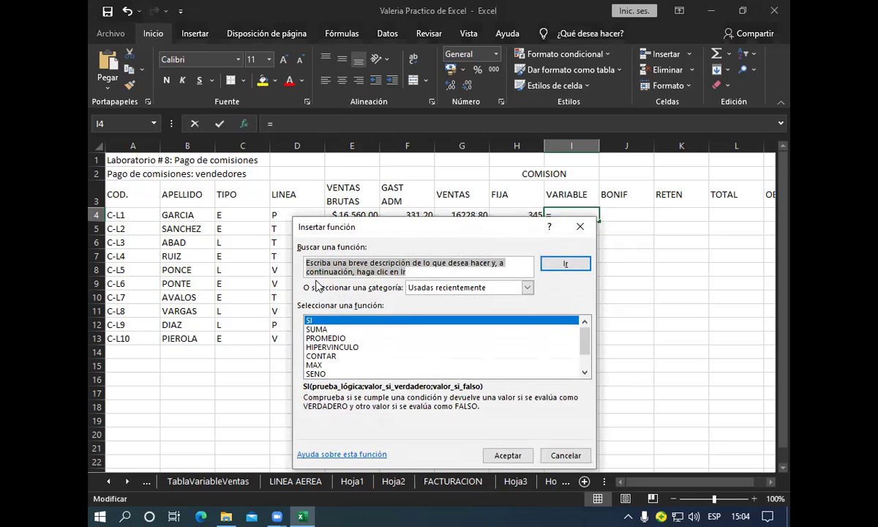
{"action": "left_click", "coordinate": [507, 455]}
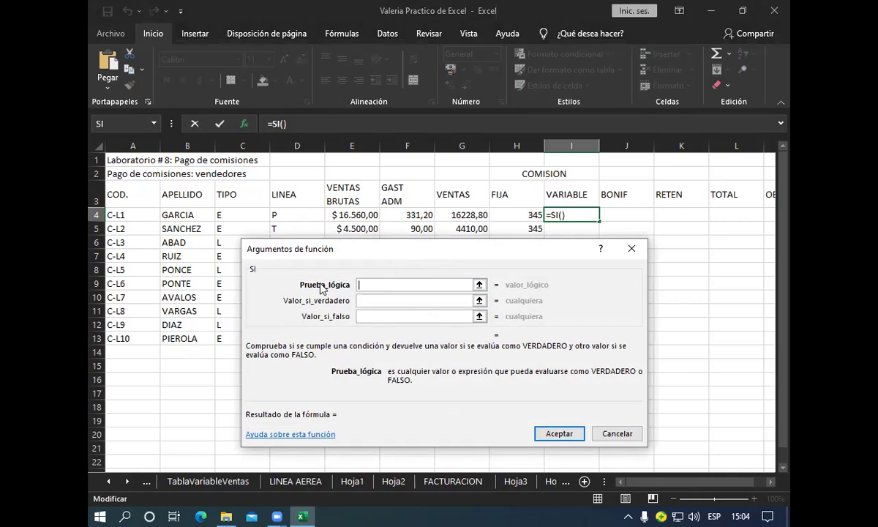
{"action": "left_click", "coordinate": [297, 214]}
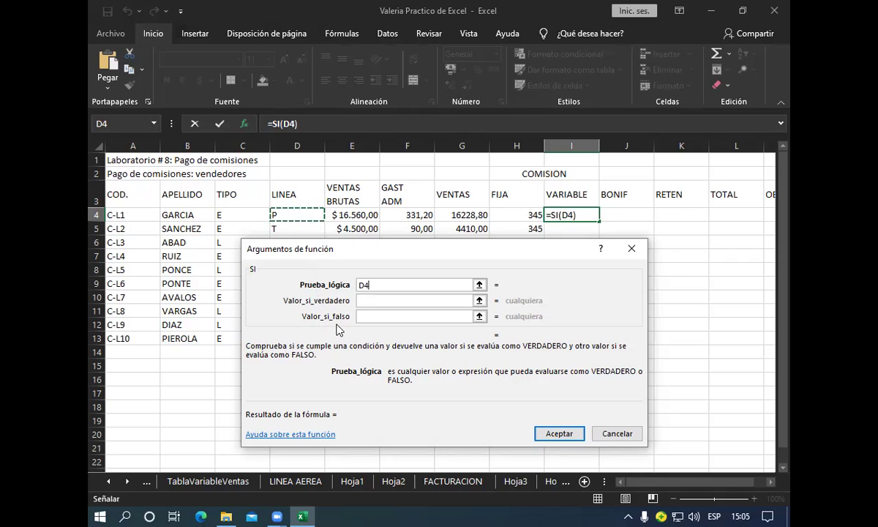
{"action": "type", "text": "="}
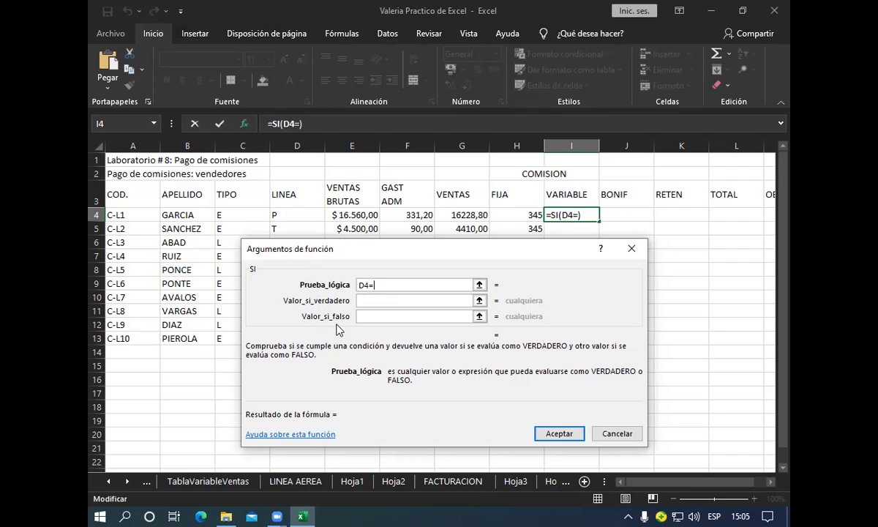
{"action": "type", "text": "\"P"}
{"action": "key", "text": "BackSpace"}
{"action": "type", "text": "V"}
{"action": "type", "text": "\""}
Step: Dismiss the formula error in I4 and undo the last change
{"action": "key", "text": "Return"}
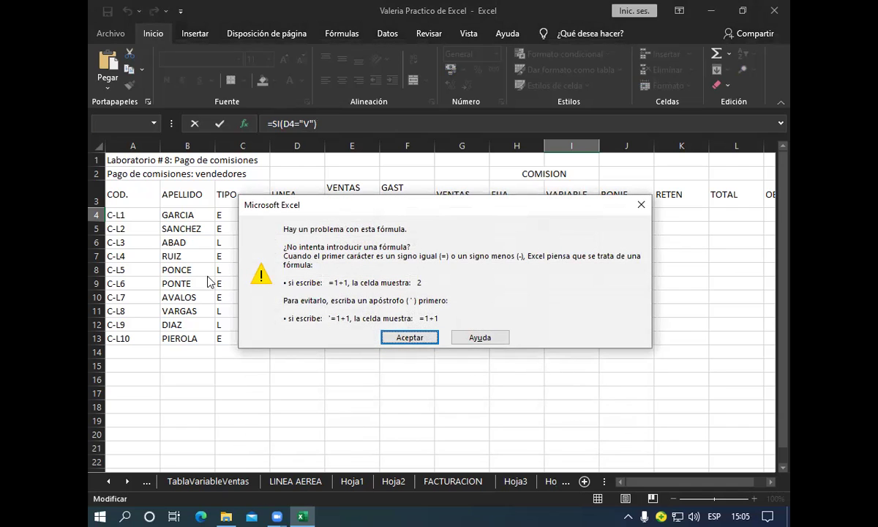
{"action": "left_click", "coordinate": [641, 205]}
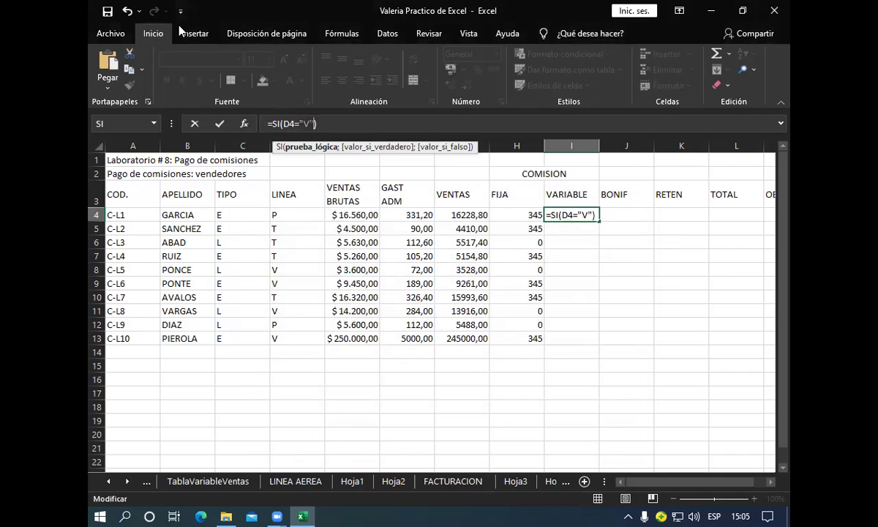
{"action": "left_click", "coordinate": [127, 11]}
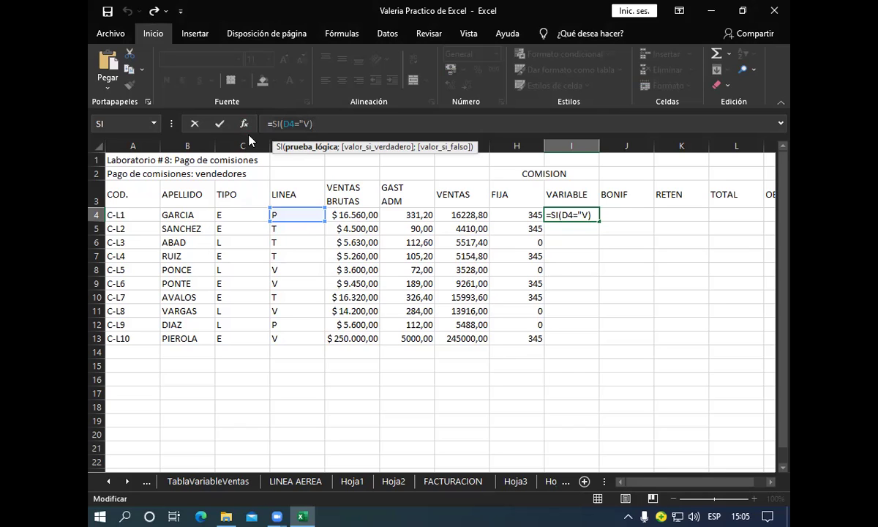
Step: Start a new SI function in I4 with the condition D4="V"
{"action": "left_click", "coordinate": [244, 124]}
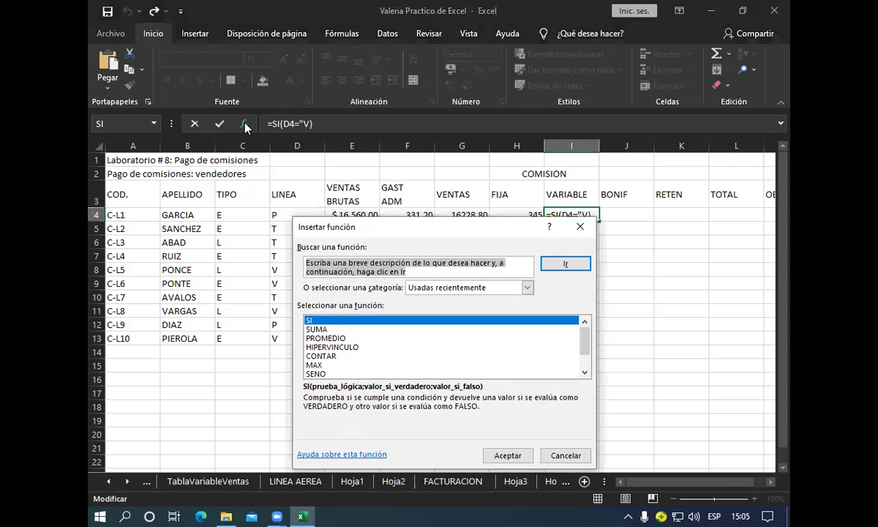
{"action": "left_click", "coordinate": [407, 320]}
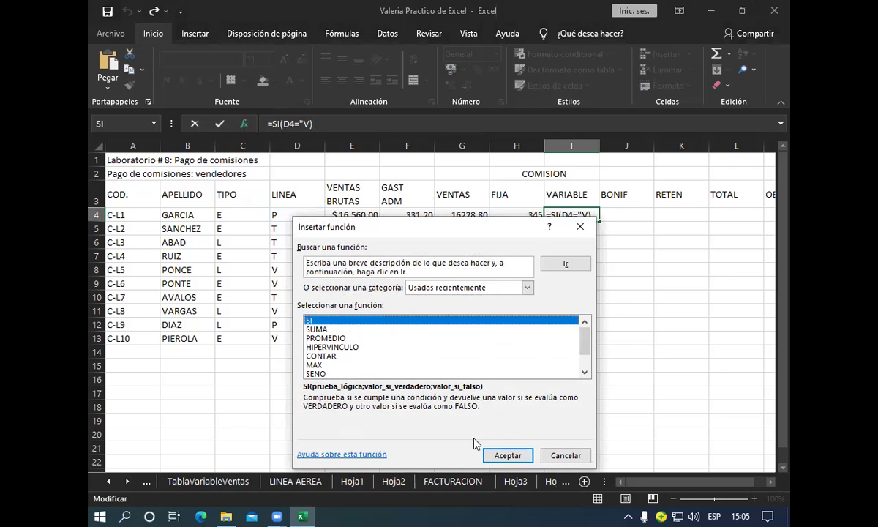
{"action": "left_click", "coordinate": [502, 456]}
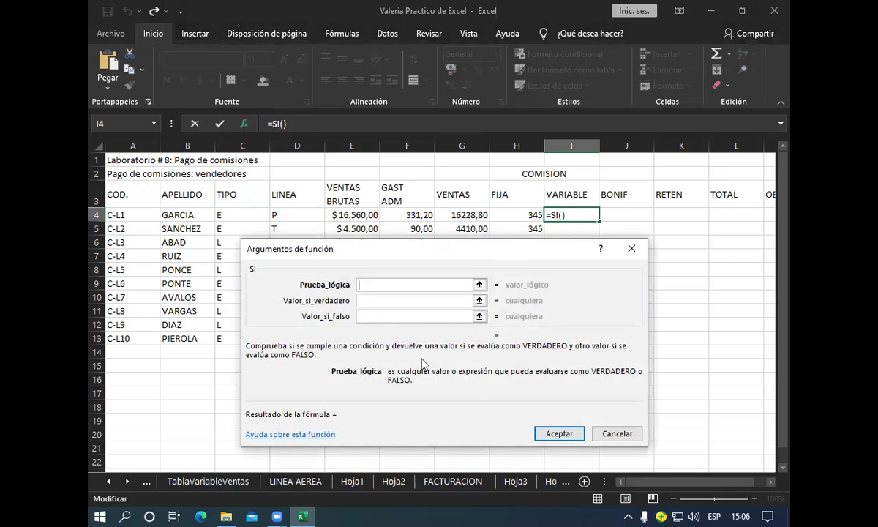
{"action": "left_click", "coordinate": [290, 213]}
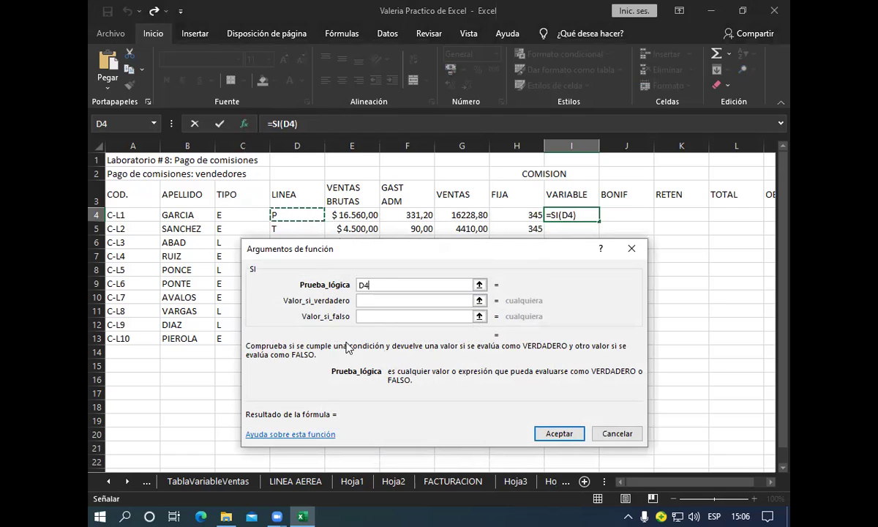
{"action": "type", "text": "="}
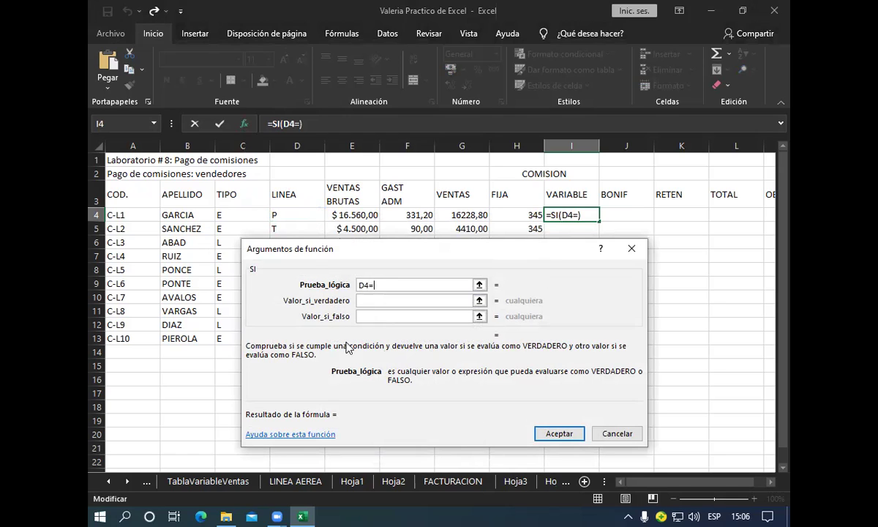
{"action": "type", "text": "\""}
{"action": "type", "text": "V\""}
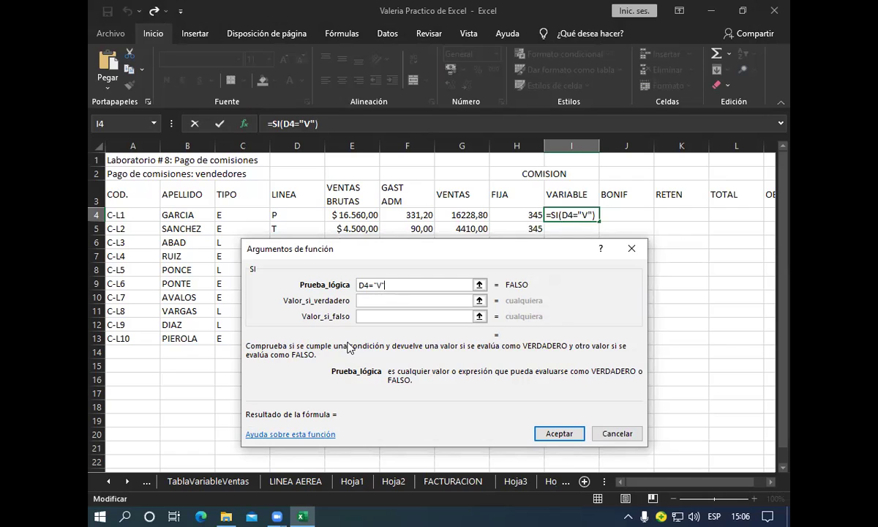
Step: Set the true value to G4*10% and false value to G4*7%, then confirm
{"action": "left_click", "coordinate": [364, 300]}
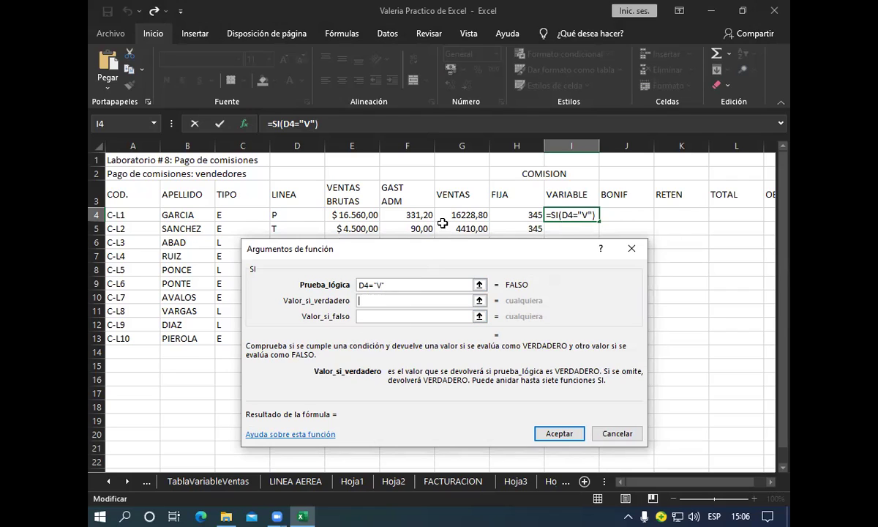
{"action": "left_click", "coordinate": [447, 215]}
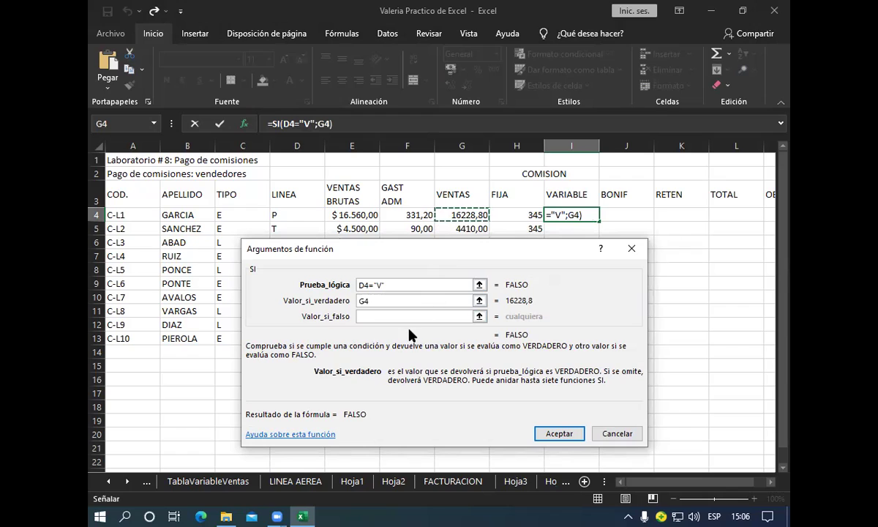
{"action": "type", "text": "*10"}
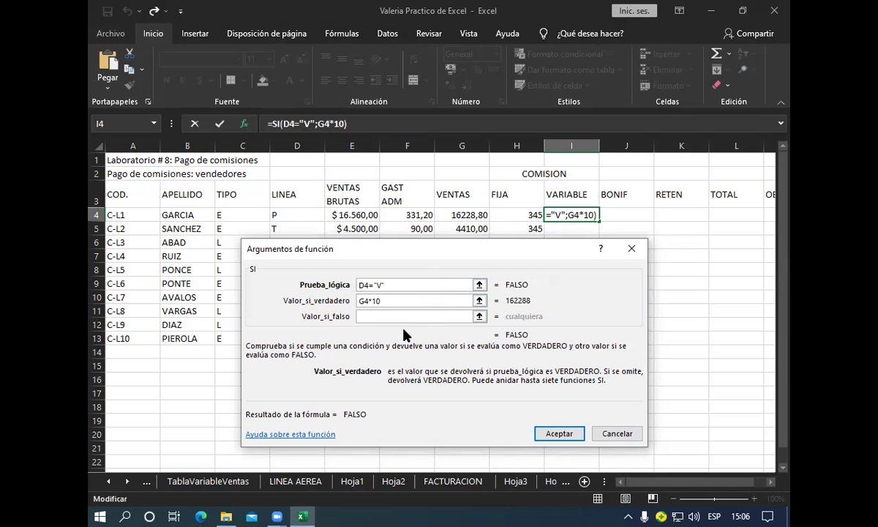
{"action": "type", "text": "%"}
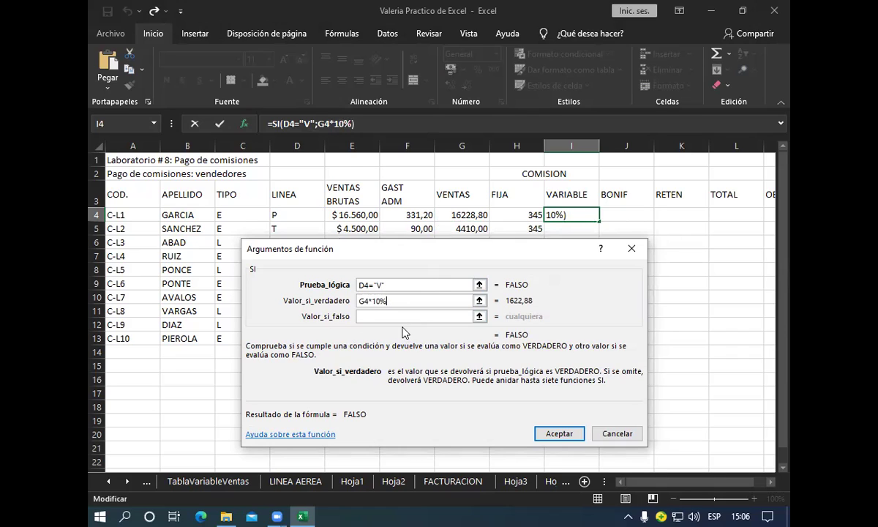
{"action": "left_click", "coordinate": [369, 316]}
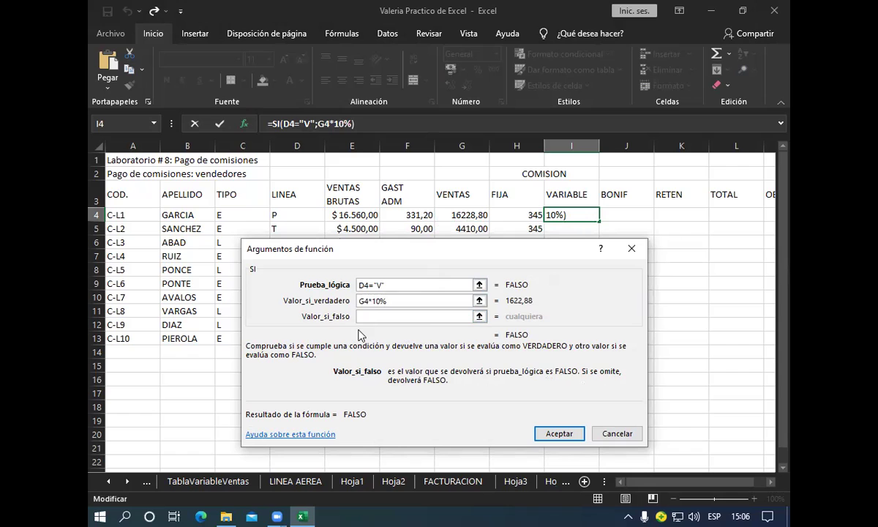
{"action": "left_click", "coordinate": [447, 213]}
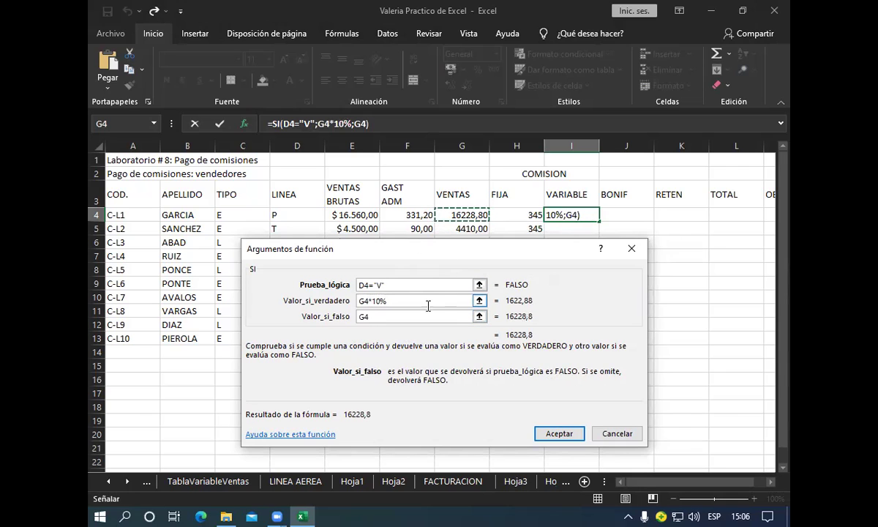
{"action": "type", "text": "*7%"}
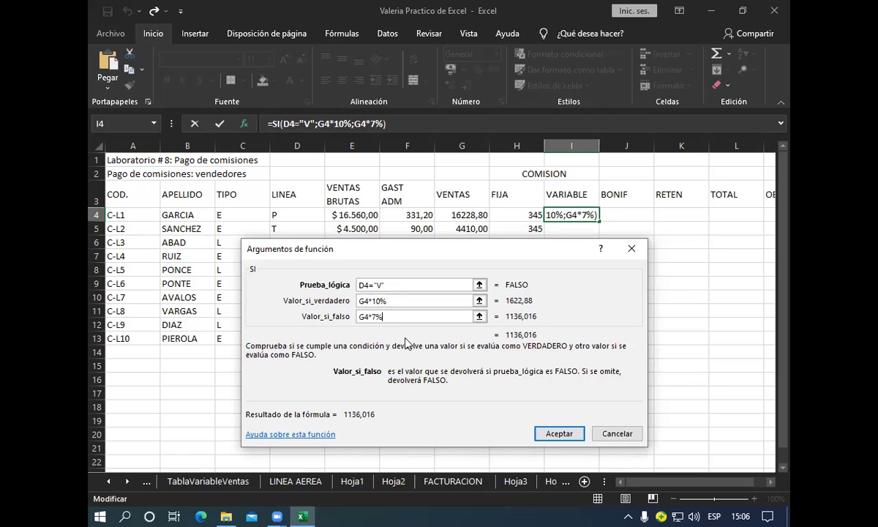
{"action": "left_click", "coordinate": [554, 430]}
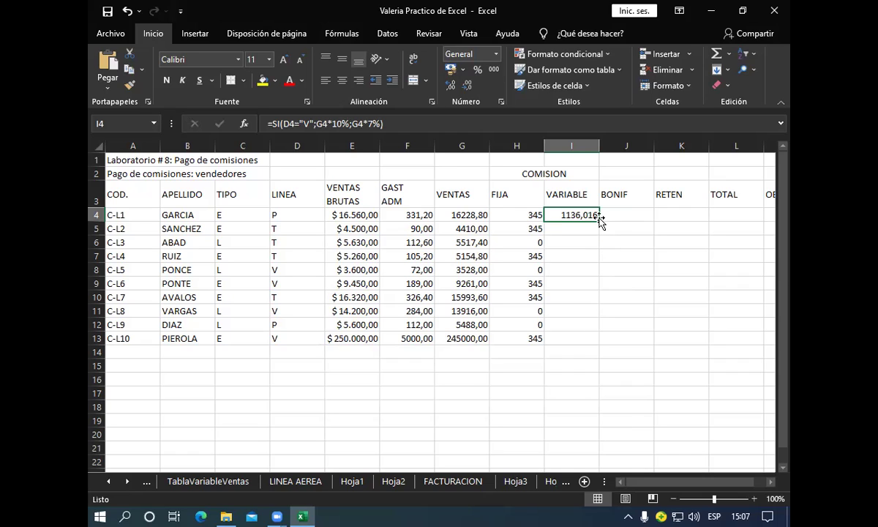
Step: Copy I4's formula down to I13 and display the VARIABLE values with two decimals
{"action": "left_click_drag", "start_coordinate": [597, 223], "coordinate": [595, 340]}
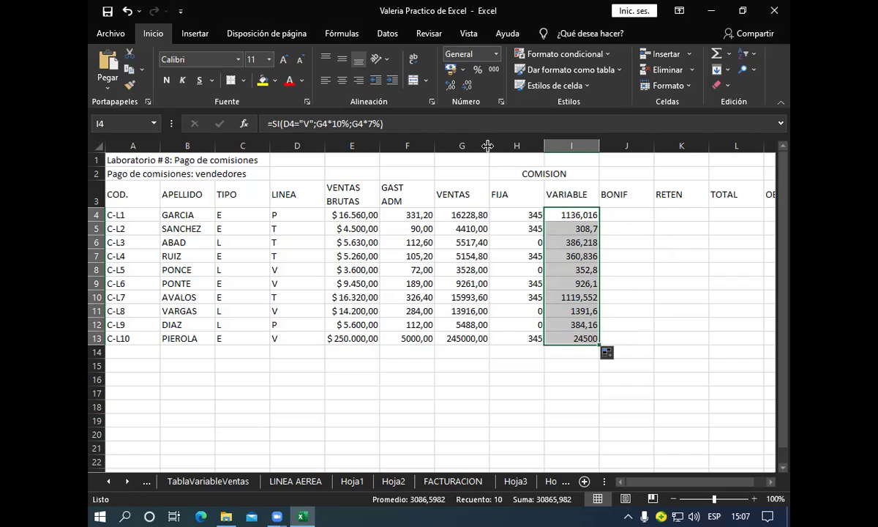
{"action": "left_click", "coordinate": [468, 86]}
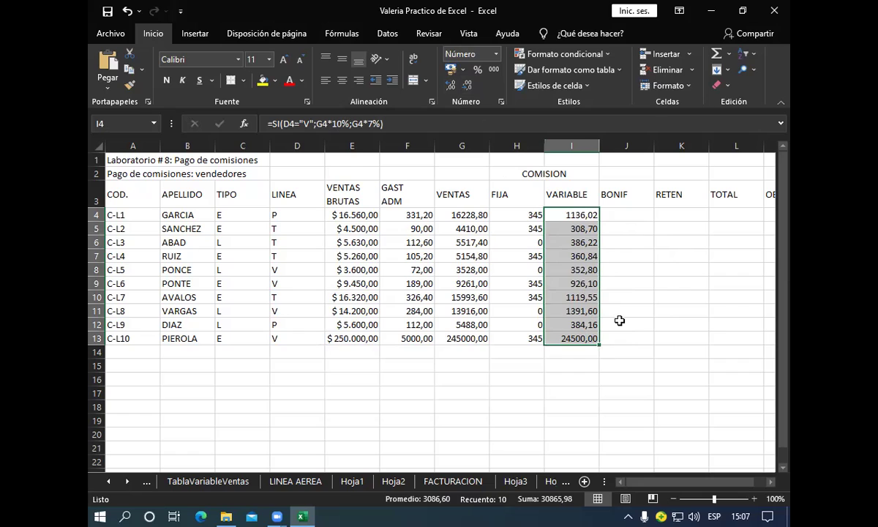
{"action": "key", "text": "Right"}
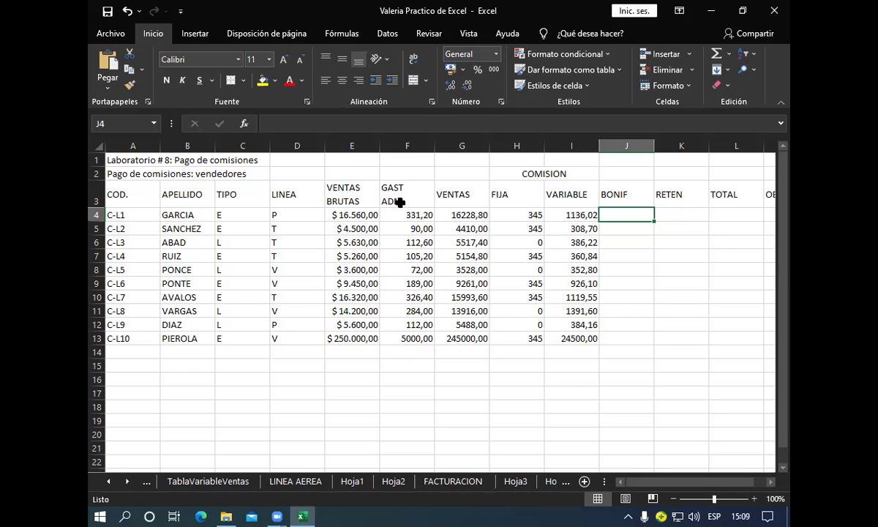
Step: Insert an SI formula in J4 returning 100 when G4>10000, otherwise 0
{"action": "left_click", "coordinate": [246, 124]}
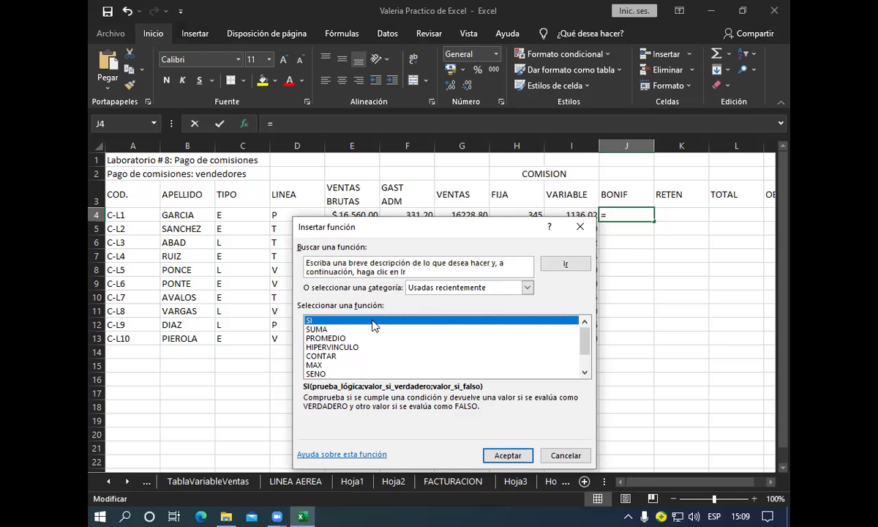
{"action": "left_click", "coordinate": [505, 455]}
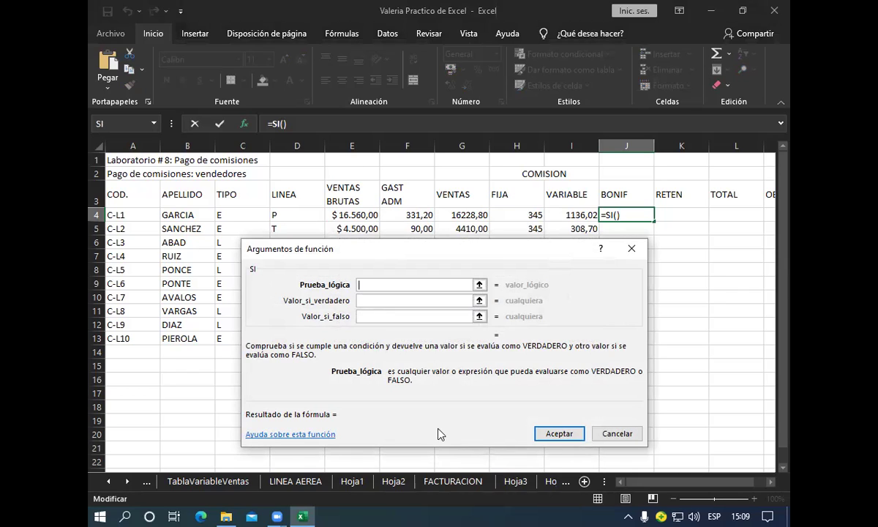
{"action": "left_click", "coordinate": [446, 213]}
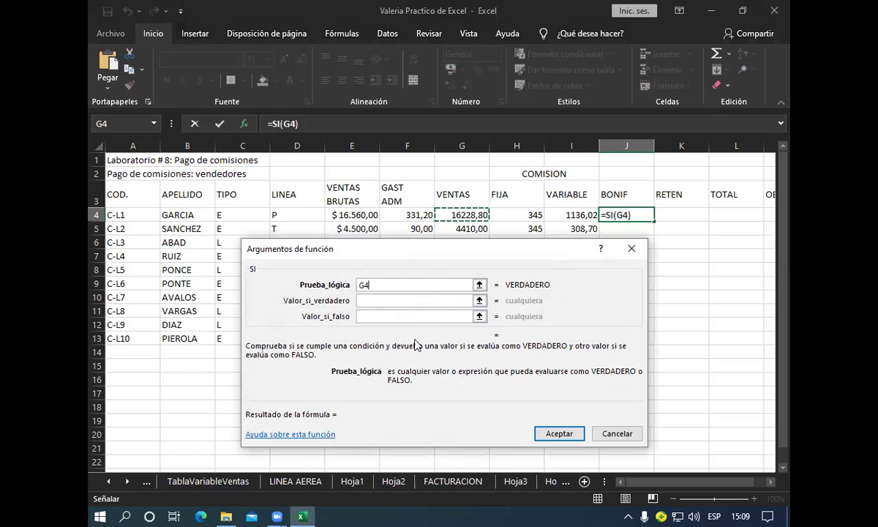
{"action": "type", "text": ">"}
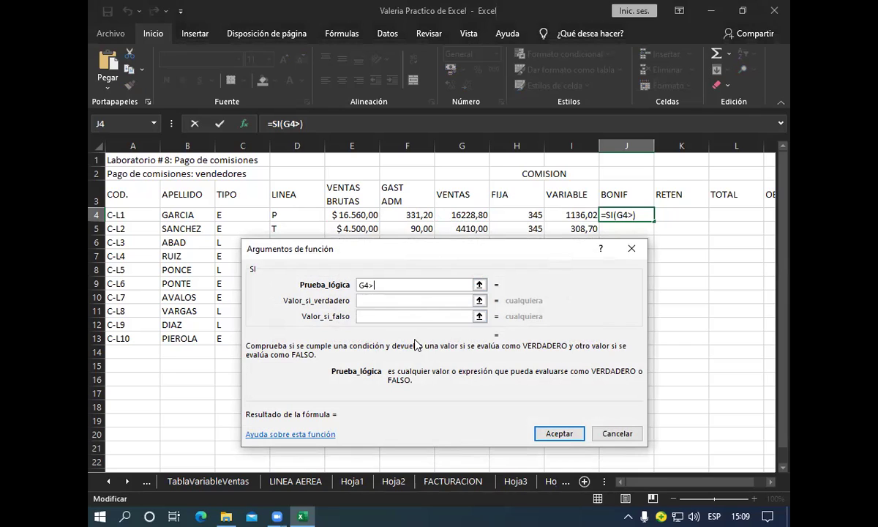
{"action": "type", "text": "10"}
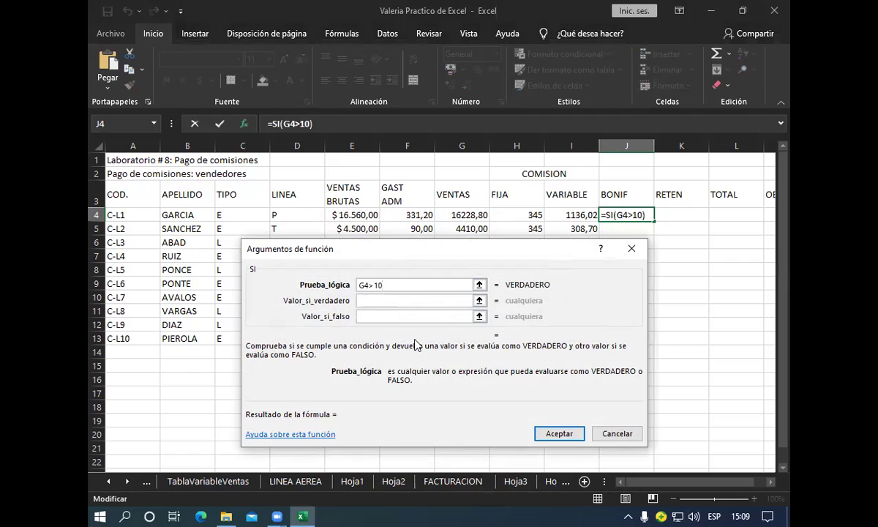
{"action": "type", "text": ","}
{"action": "key", "text": "BackSpace"}
{"action": "type", "text": "0000"}
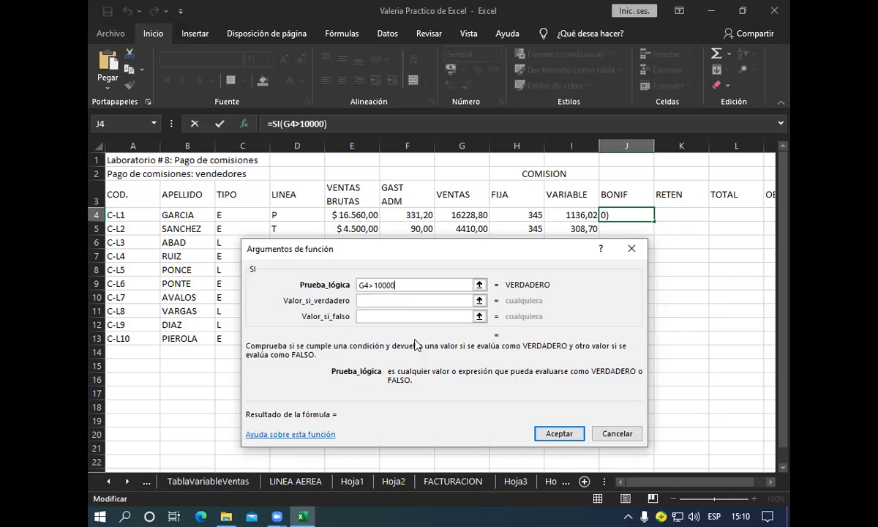
{"action": "left_click", "coordinate": [369, 301]}
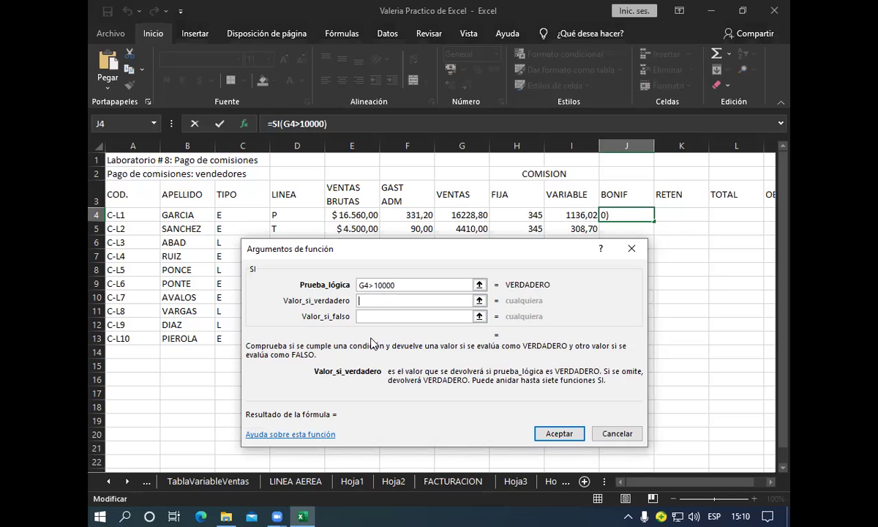
{"action": "type", "text": "100"}
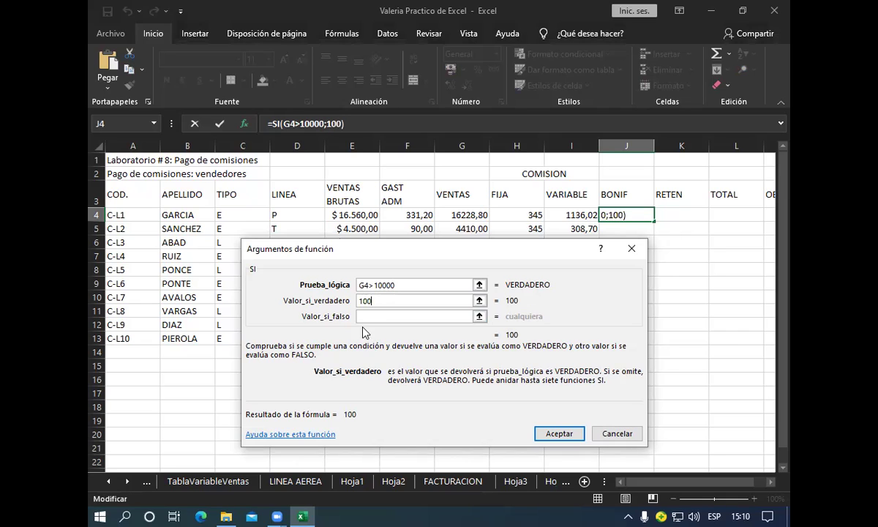
{"action": "left_click", "coordinate": [364, 316]}
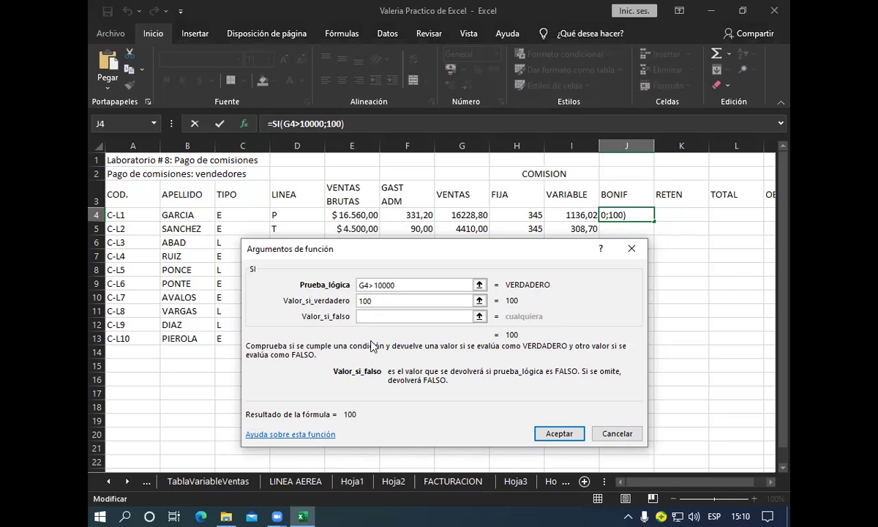
{"action": "type", "text": "0"}
{"action": "left_click", "coordinate": [561, 431]}
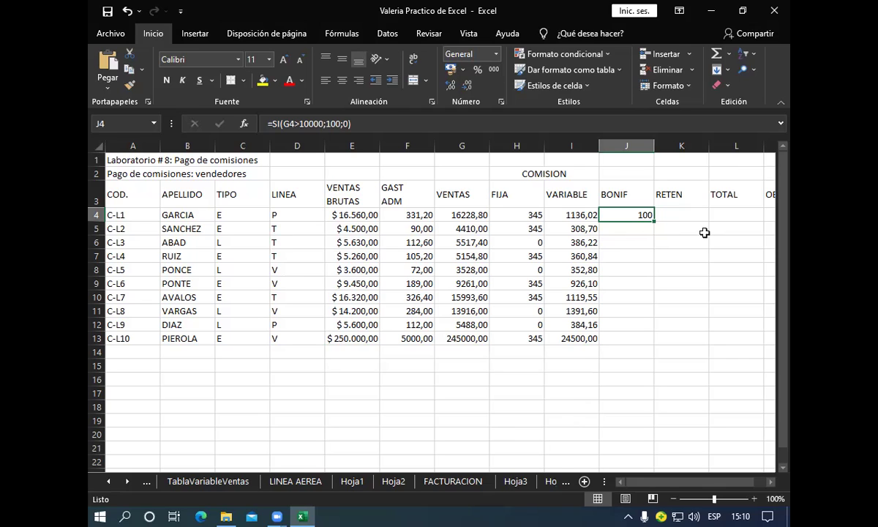
Step: Copy the J4 bonus formula down through J13
{"action": "left_click_drag", "start_coordinate": [653, 220], "coordinate": [644, 340]}
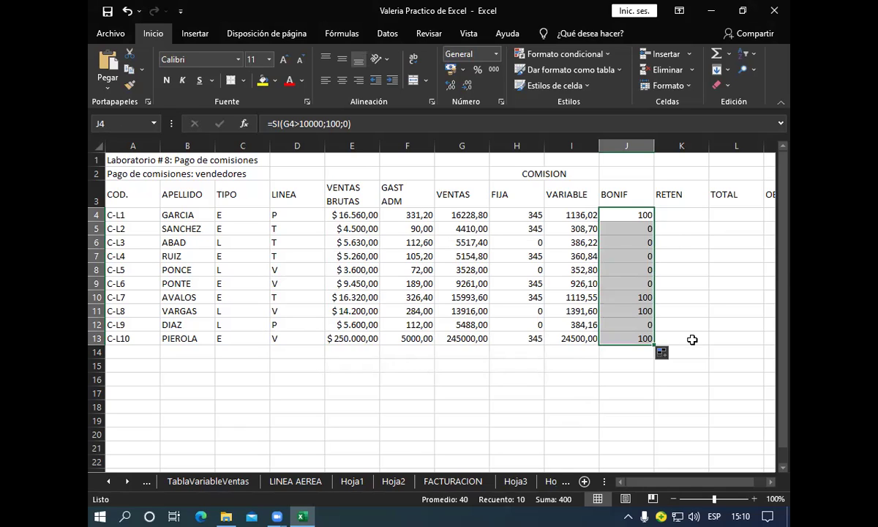
{"action": "key", "text": "Right"}
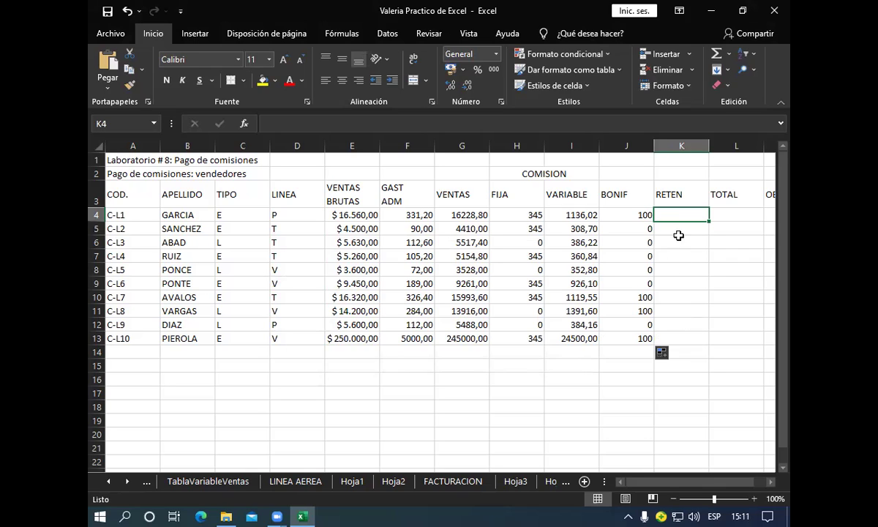
Step: Enter =SUMA(H4:J4)*10% in K4 as the first seller's retention
{"action": "left_click", "coordinate": [730, 58]}
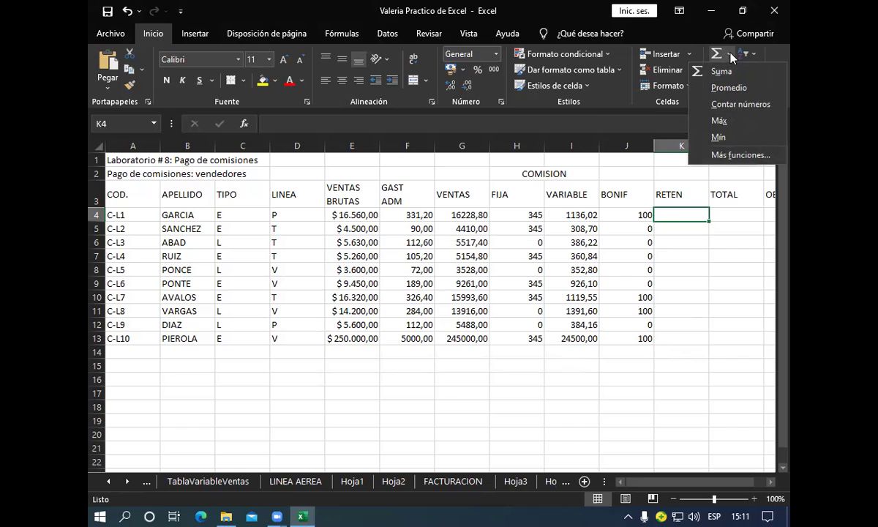
{"action": "left_click", "coordinate": [730, 73]}
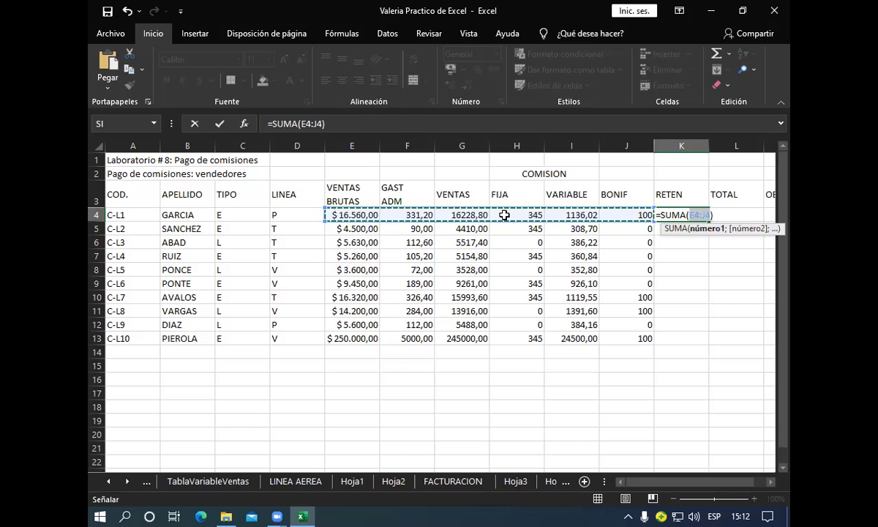
{"action": "left_click", "coordinate": [504, 215]}
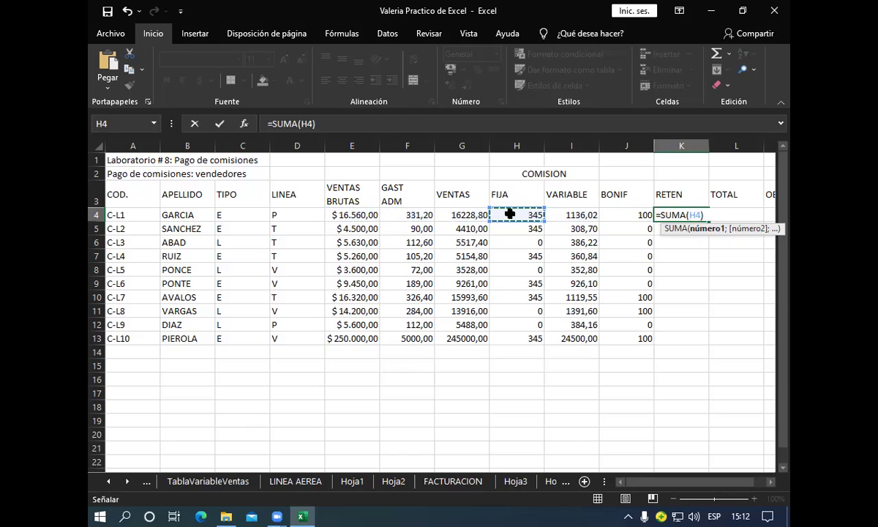
{"action": "left_click_drag", "start_coordinate": [536, 212], "coordinate": [610, 223]}
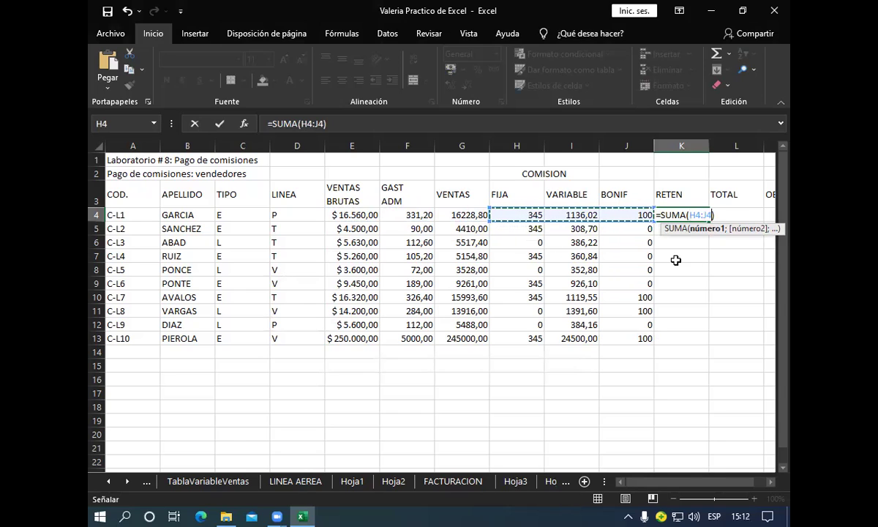
{"action": "key", "text": "Left"}
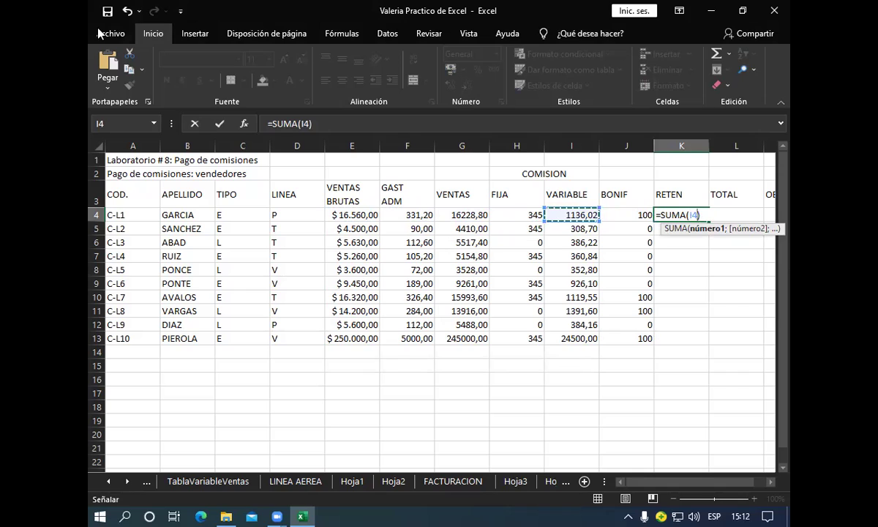
{"action": "key", "text": "ctrl+z"}
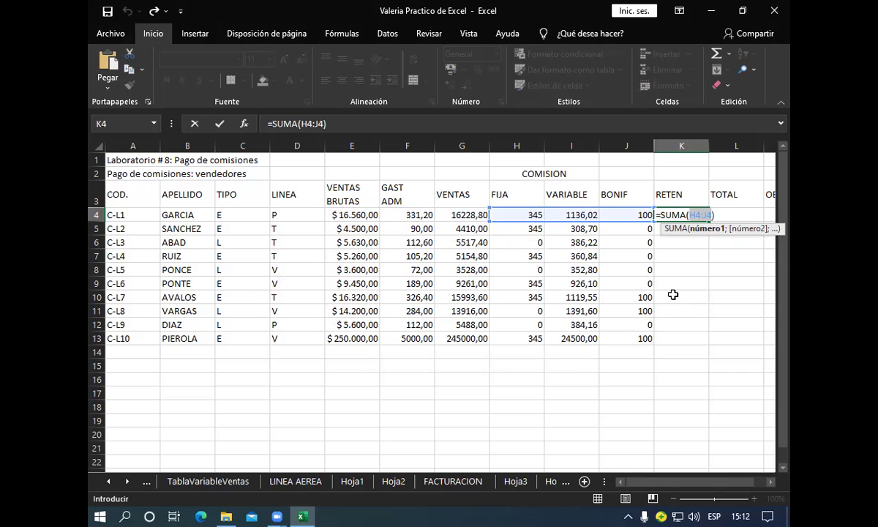
{"action": "left_click", "coordinate": [714, 213]}
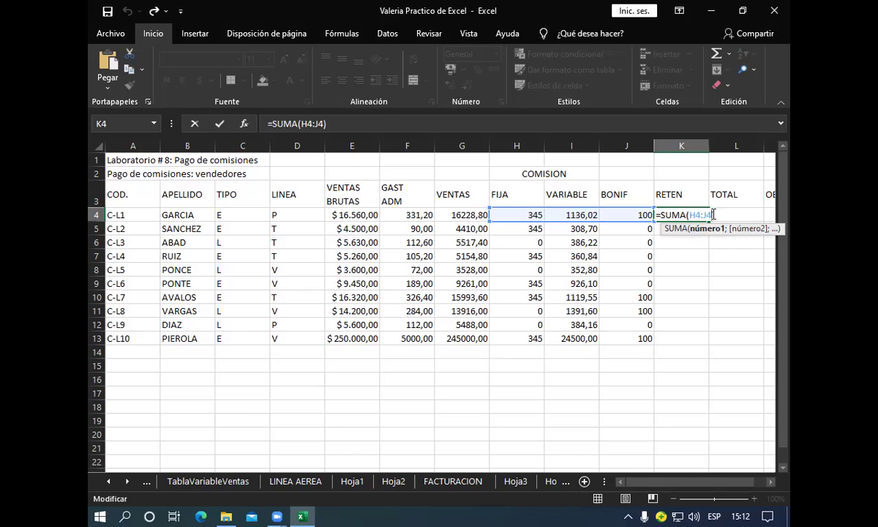
{"action": "left_click", "coordinate": [716, 213]}
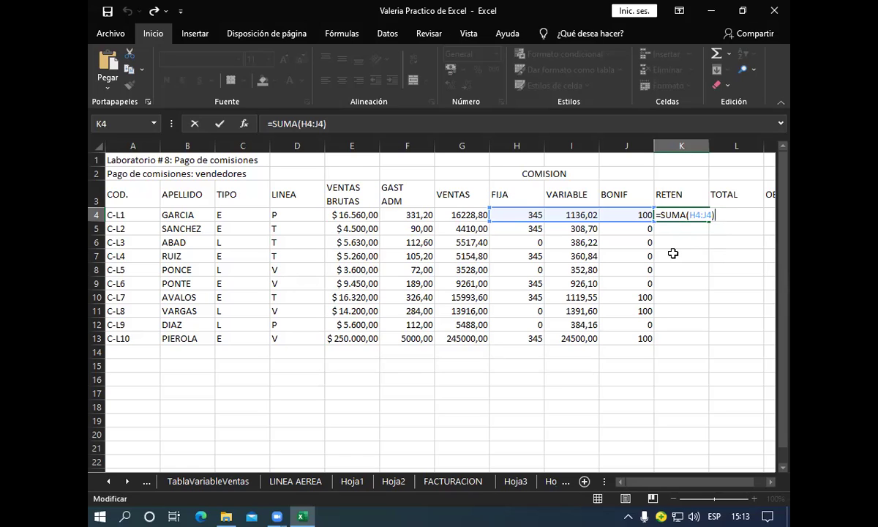
{"action": "type", "text": "*"}
{"action": "type", "text": "10"}
{"action": "type", "text": "%"}
{"action": "key", "text": "Return"}
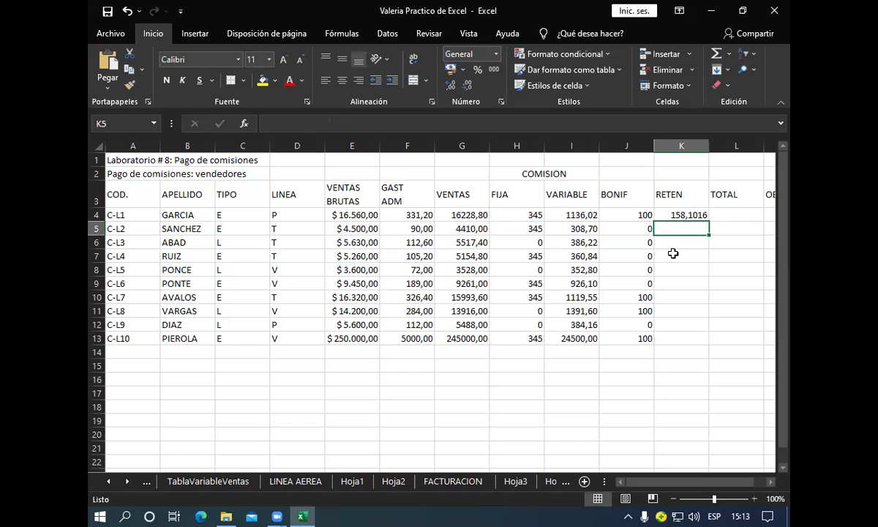
{"action": "key", "text": "Up"}
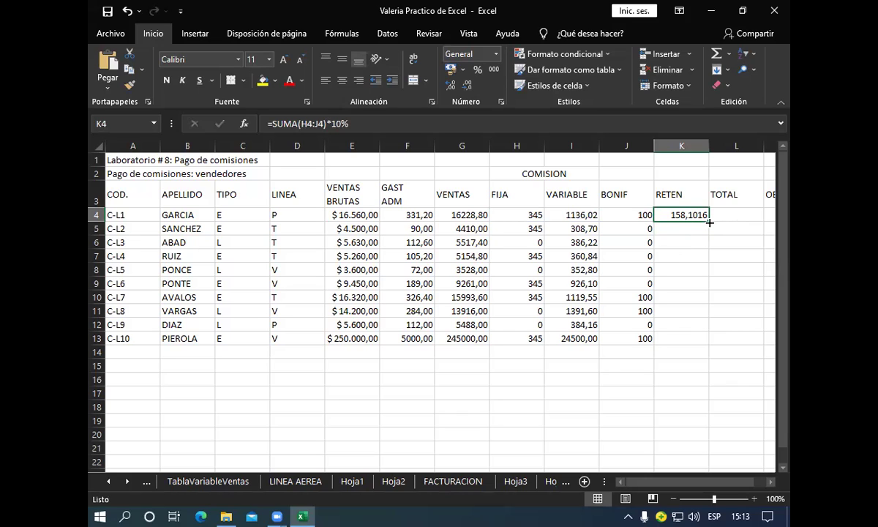
Step: Copy the retention formula down to K13 and format RETEN as Número with two decimals
{"action": "left_click_drag", "start_coordinate": [708, 222], "coordinate": [700, 342]}
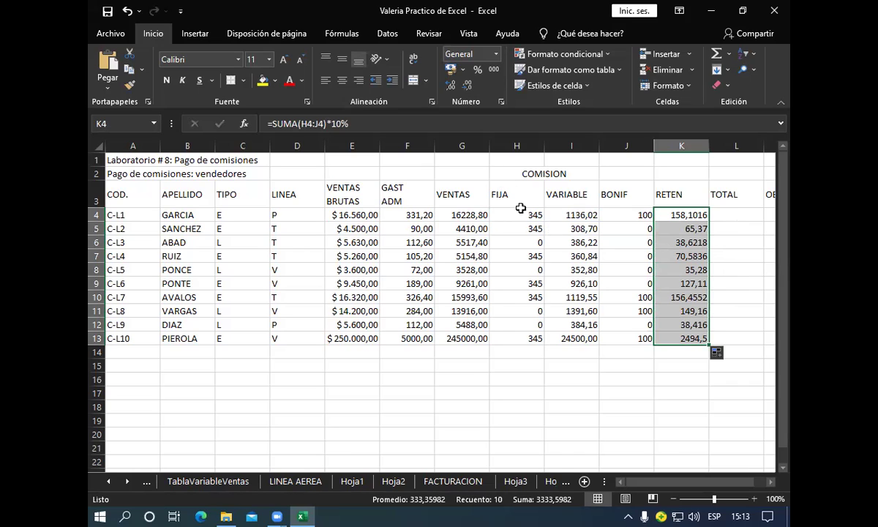
{"action": "left_click", "coordinate": [468, 86]}
{"action": "left_click", "coordinate": [469, 86]}
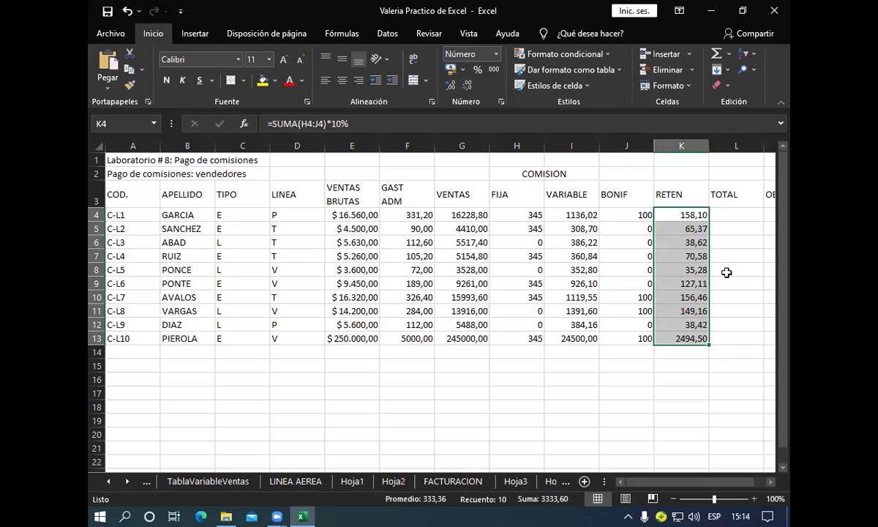
{"action": "key", "text": "Right"}
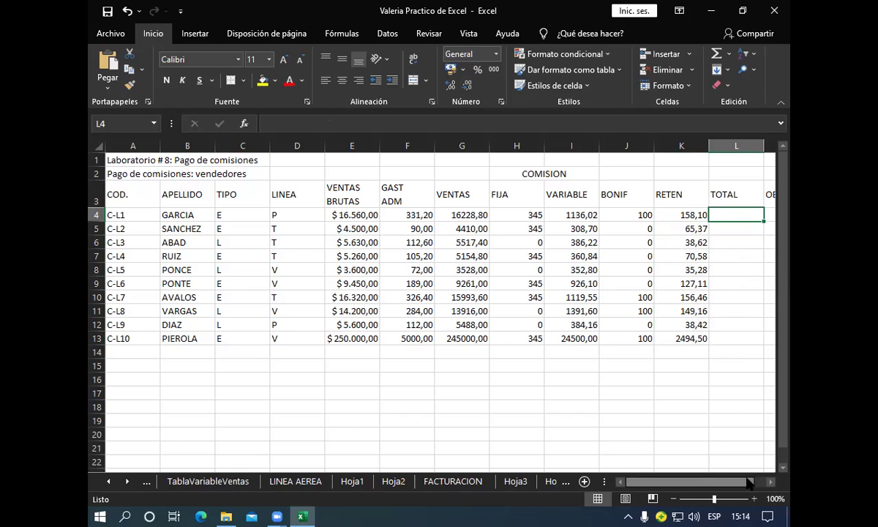
Step: Enter =+H4+I4+J4-K4 in L4 as the first seller's total
{"action": "left_click", "coordinate": [768, 484]}
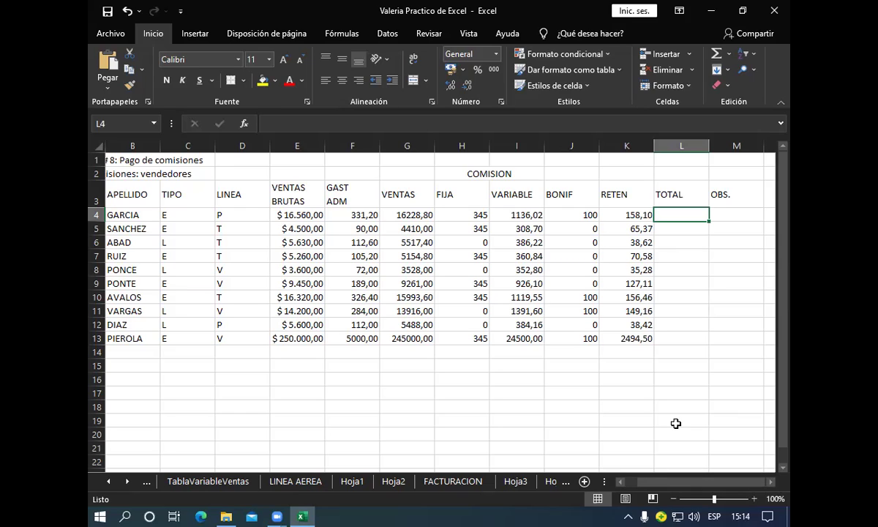
{"action": "type", "text": "+"}
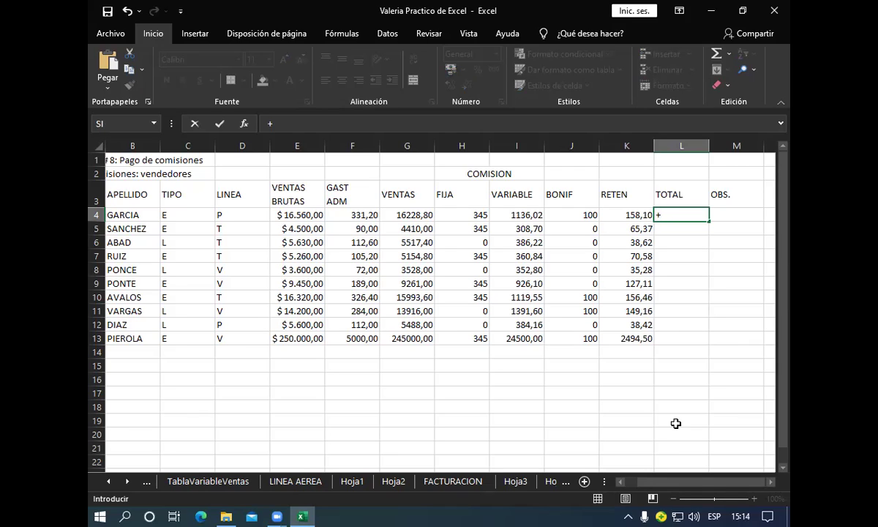
{"action": "left_click", "coordinate": [456, 216]}
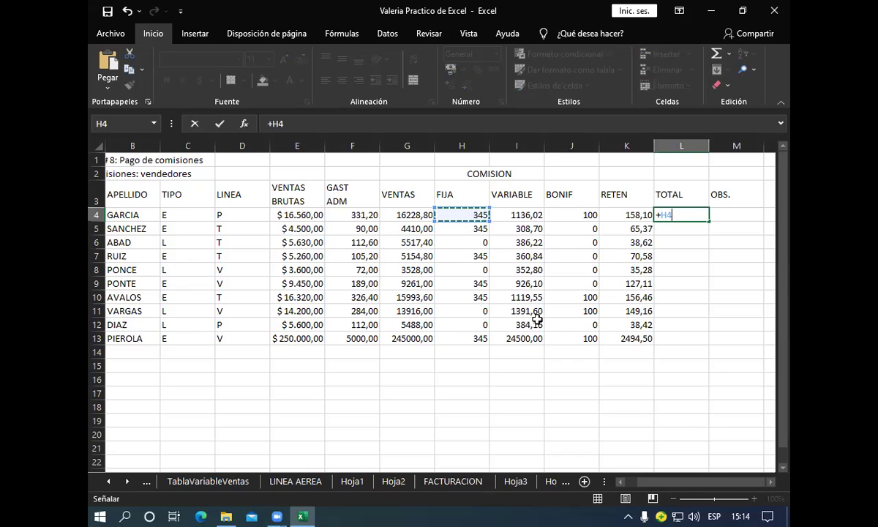
{"action": "type", "text": "+"}
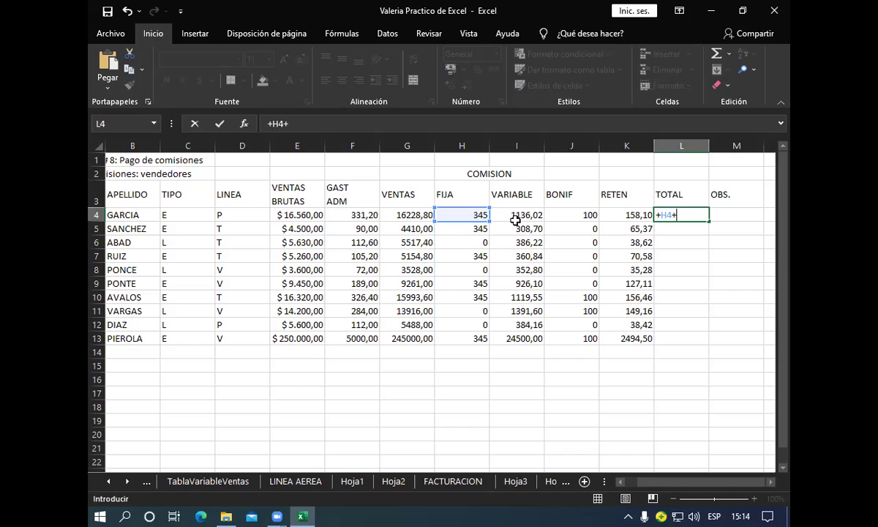
{"action": "left_click", "coordinate": [513, 217]}
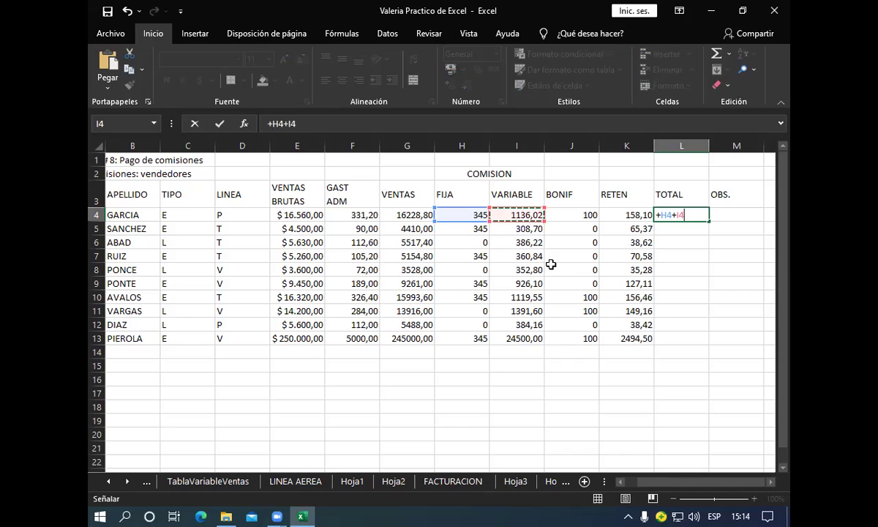
{"action": "type", "text": "+"}
{"action": "left_click", "coordinate": [565, 214]}
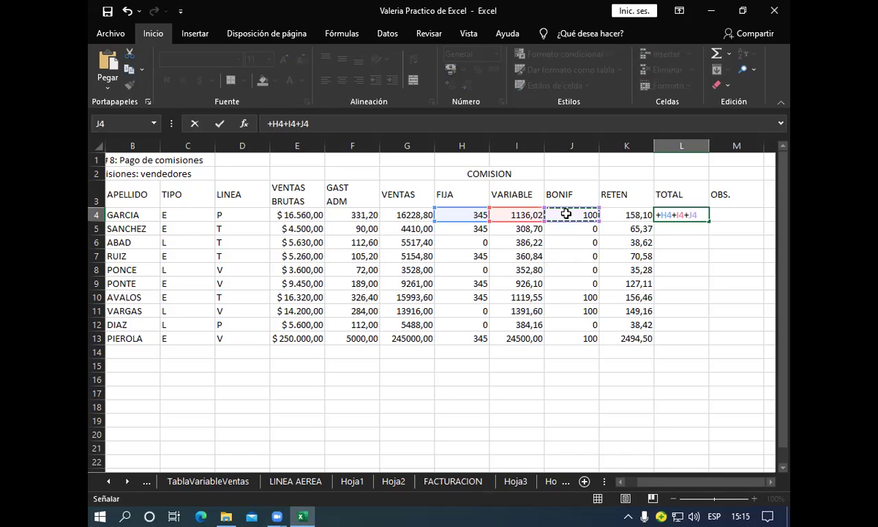
{"action": "type", "text": "-"}
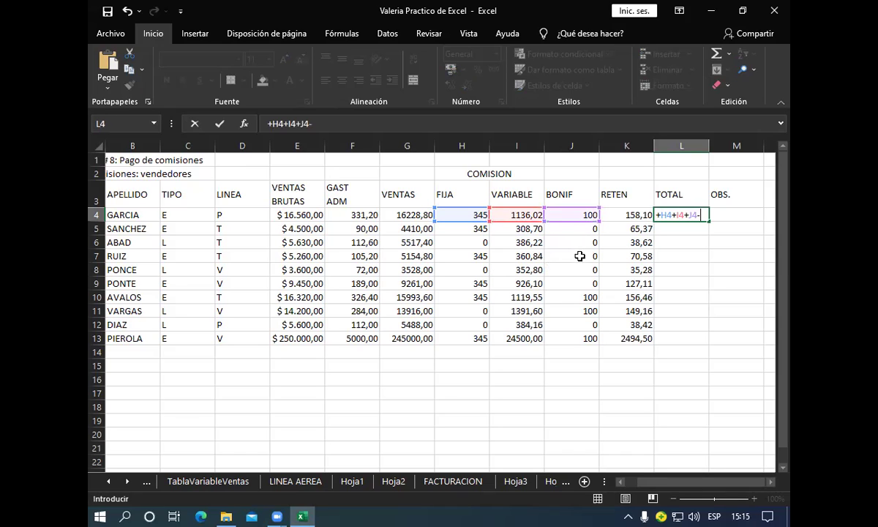
{"action": "left_click", "coordinate": [615, 216]}
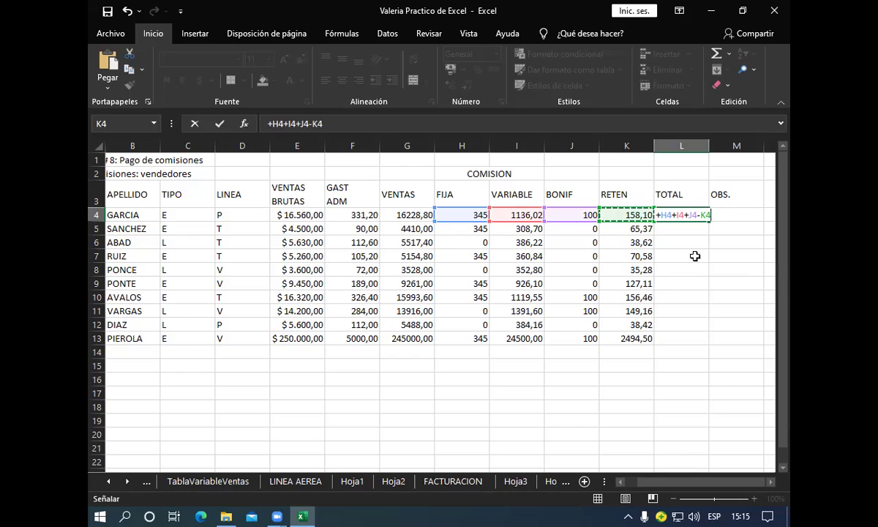
{"action": "key", "text": "Return"}
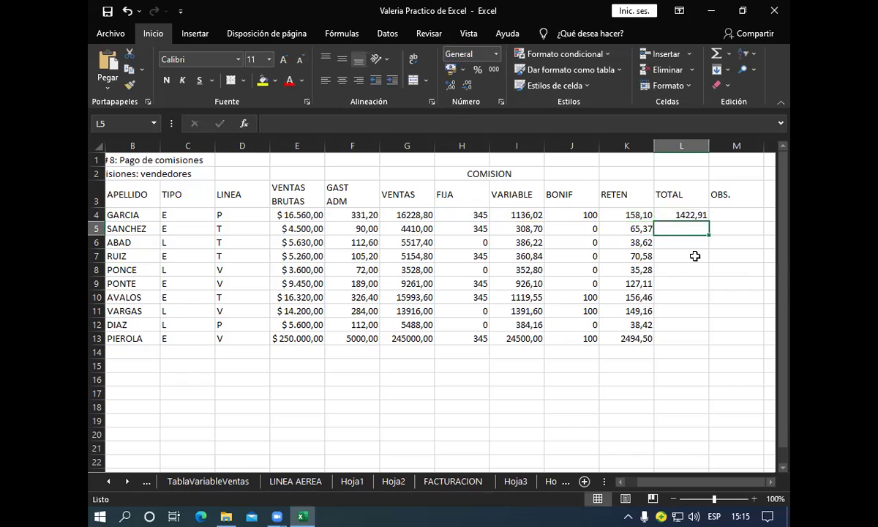
{"action": "key", "text": "Up"}
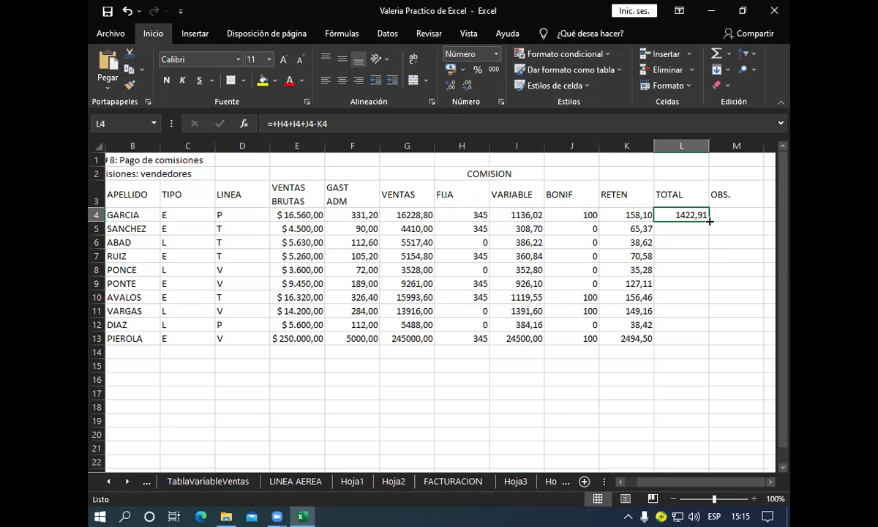
Step: Copy the TOTAL formula from L4 down through L13
{"action": "left_click_drag", "start_coordinate": [708, 220], "coordinate": [708, 231]}
{"action": "left_click_drag", "start_coordinate": [656, 213], "coordinate": [657, 251]}
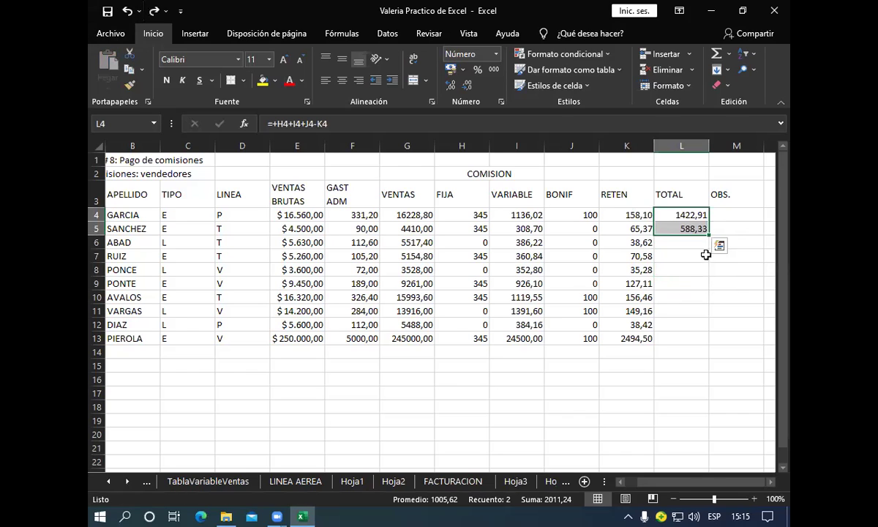
{"action": "left_click_drag", "start_coordinate": [708, 232], "coordinate": [708, 340]}
{"action": "key", "text": "Right"}
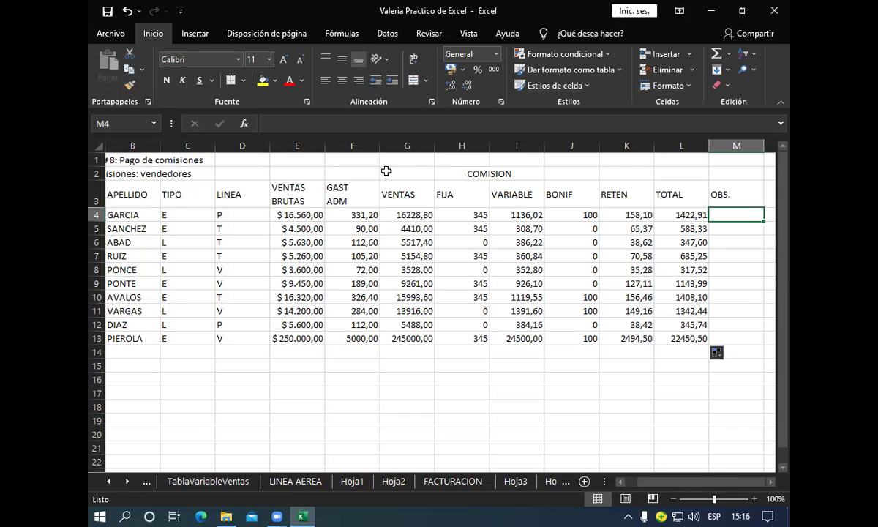
Step: Insert the SI function in OBS. cell M4 from the recently used list
{"action": "left_click", "coordinate": [244, 123]}
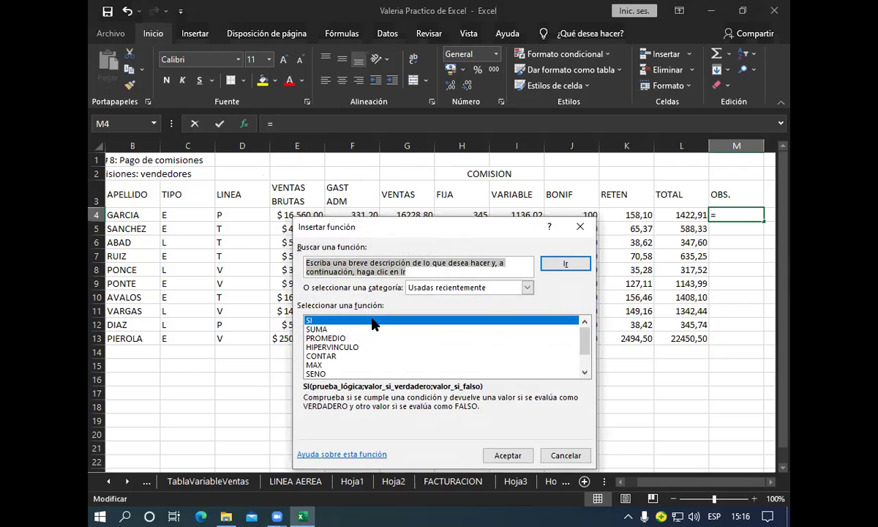
{"action": "left_click", "coordinate": [373, 323]}
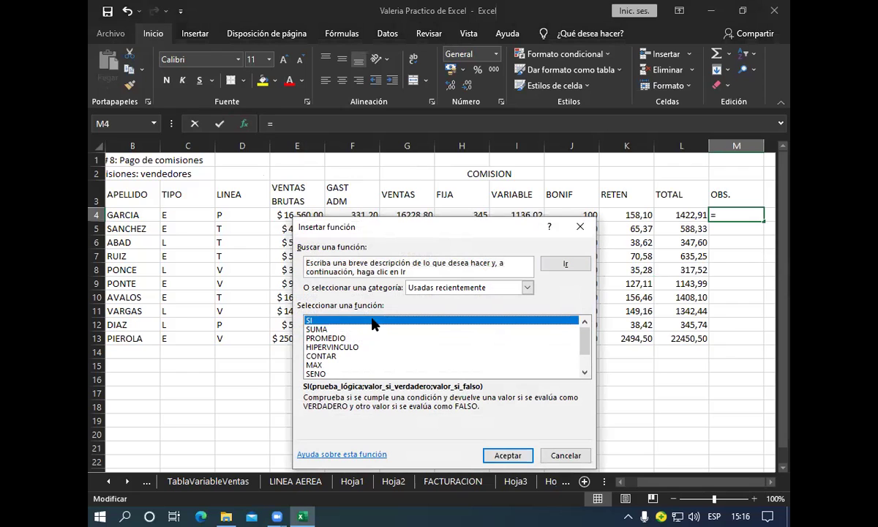
{"action": "left_click", "coordinate": [505, 455]}
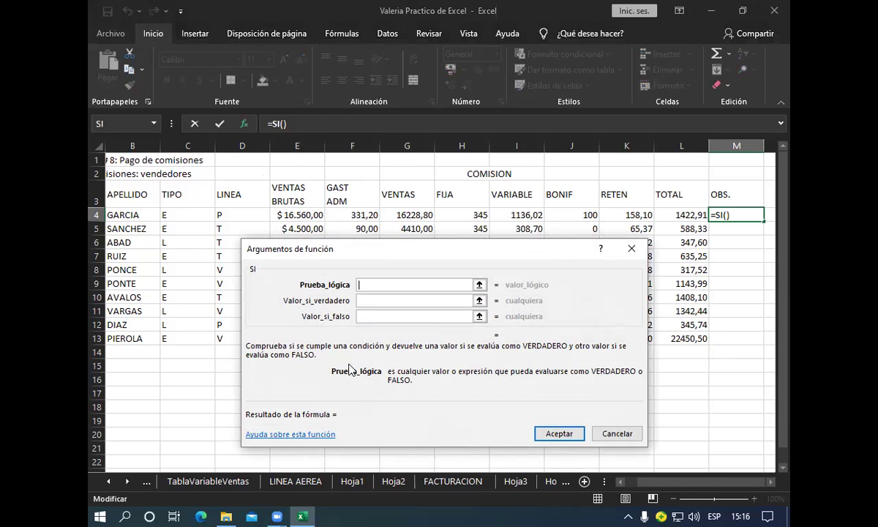
Step: Set M4 to =SI(E4<5000;"BAJA";"OK"), showing OK for the first seller
{"action": "left_click", "coordinate": [309, 215]}
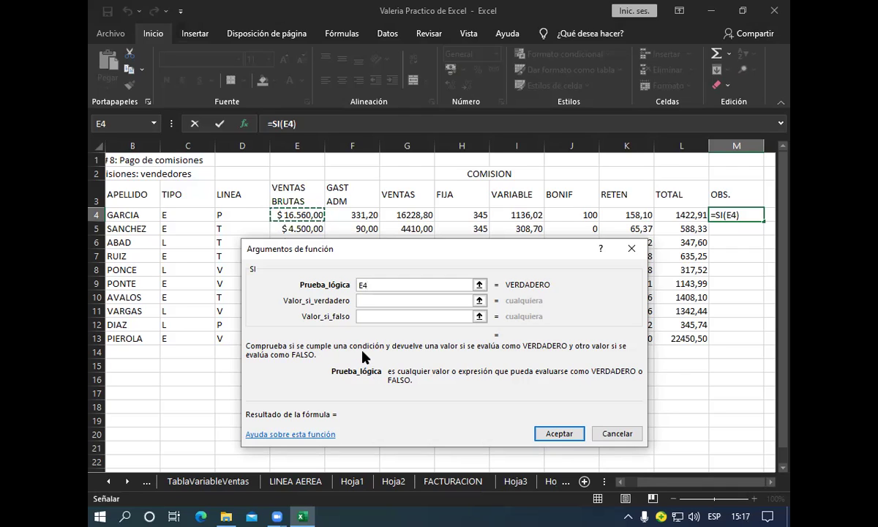
{"action": "type", "text": "<"}
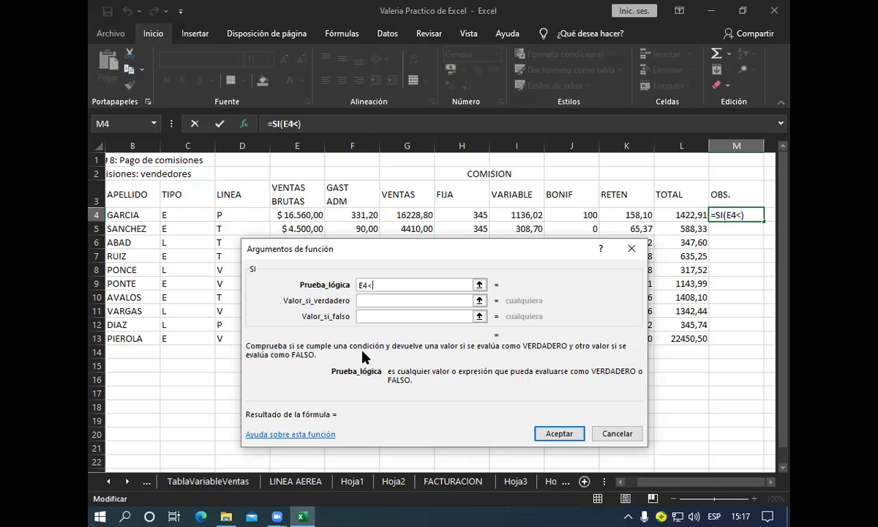
{"action": "type", "text": "5000"}
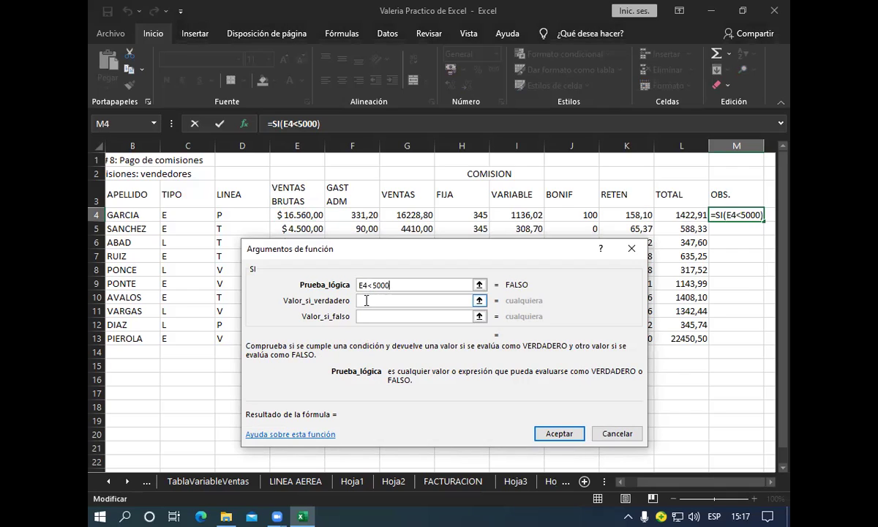
{"action": "left_click", "coordinate": [366, 299]}
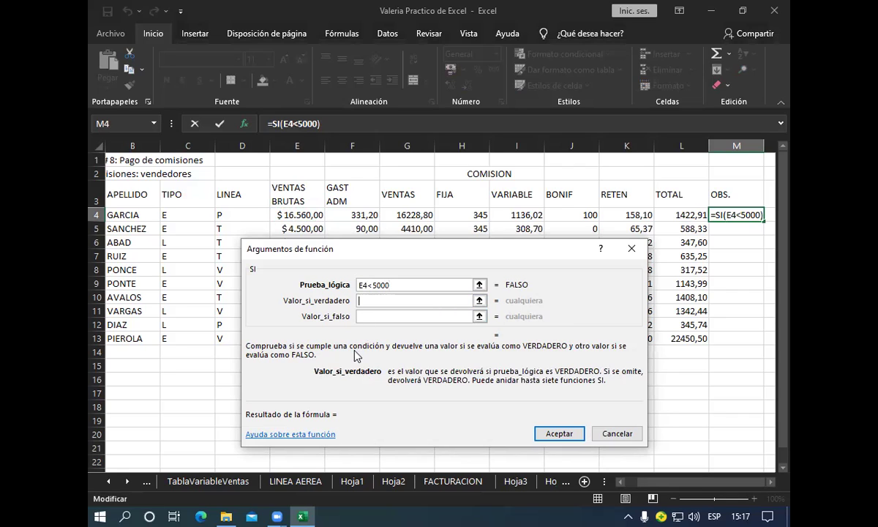
{"action": "type", "text": "\""}
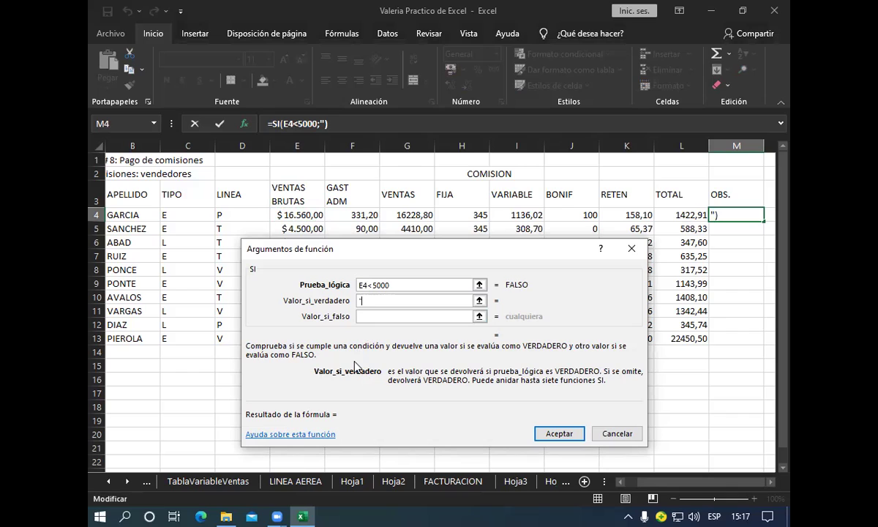
{"action": "type", "text": "BAJA\""}
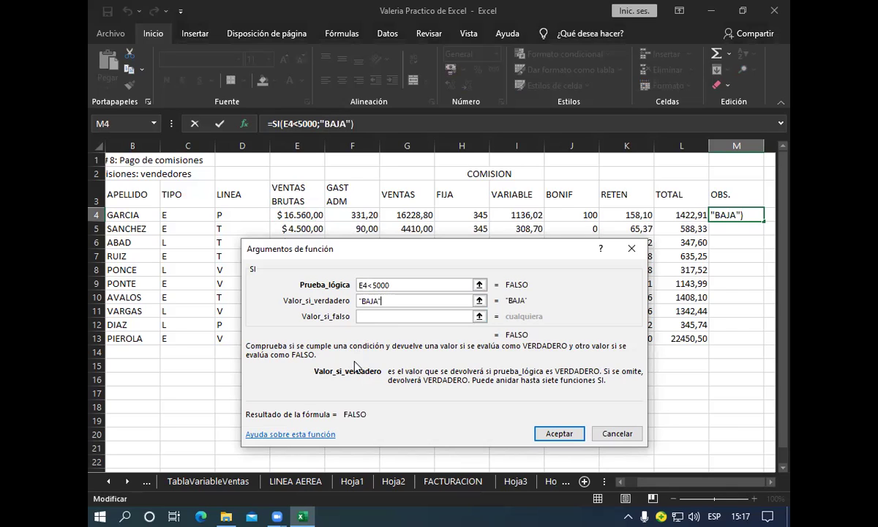
{"action": "key", "text": "Tab"}
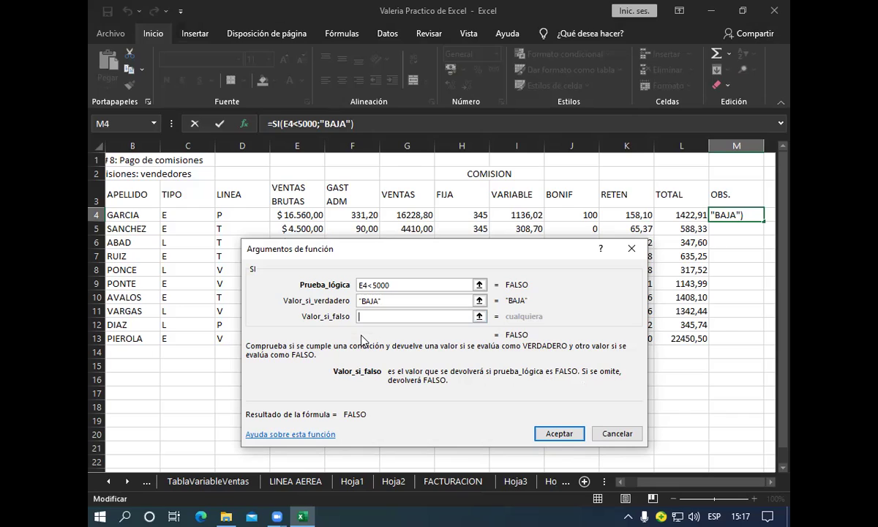
{"action": "type", "text": "\"OK"}
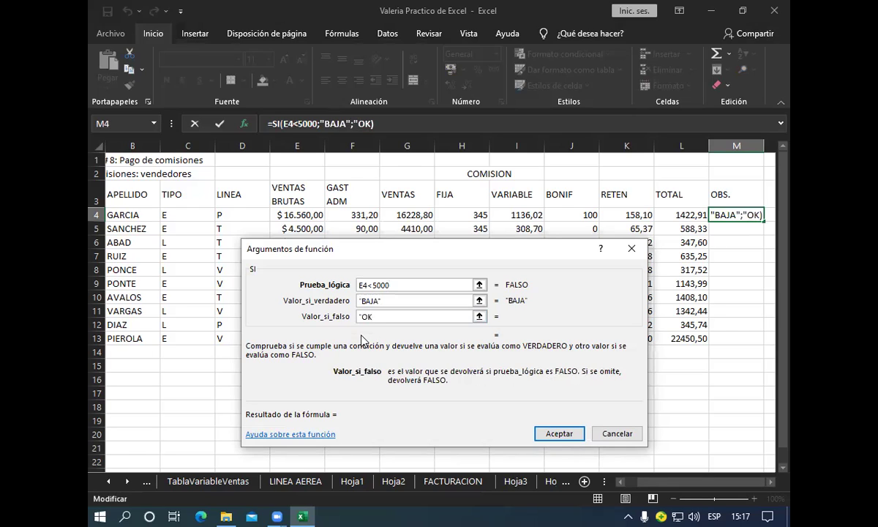
{"action": "type", "text": "\""}
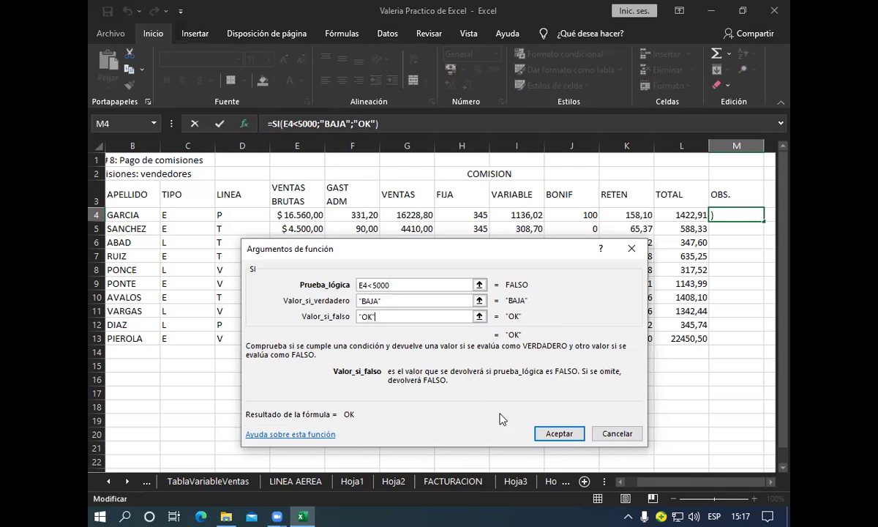
{"action": "left_click", "coordinate": [557, 435]}
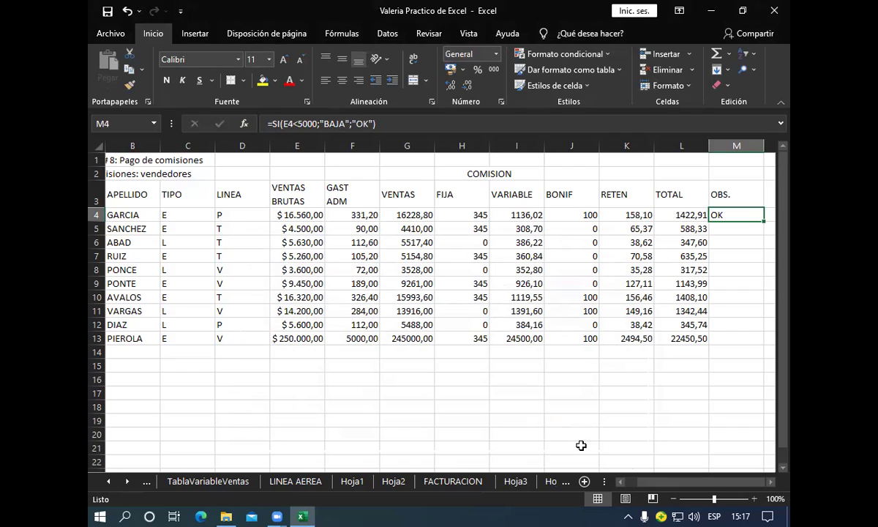
{"action": "left_click", "coordinate": [768, 483]}
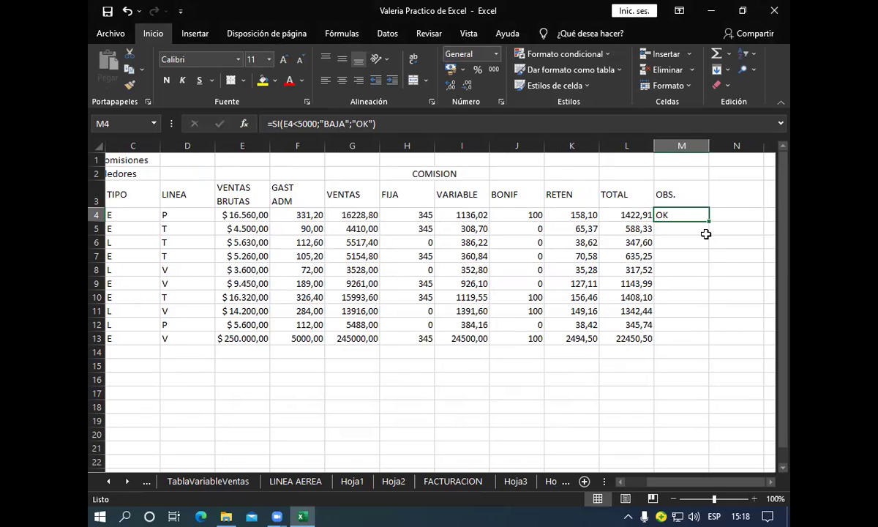
{"action": "left_click_drag", "start_coordinate": [709, 223], "coordinate": [708, 287]}
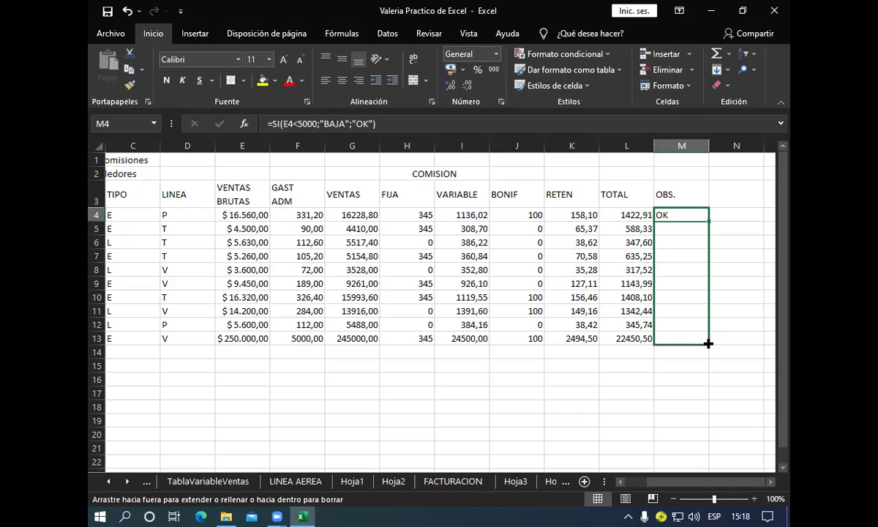
{"action": "left_click_drag", "start_coordinate": [708, 288], "coordinate": [708, 344]}
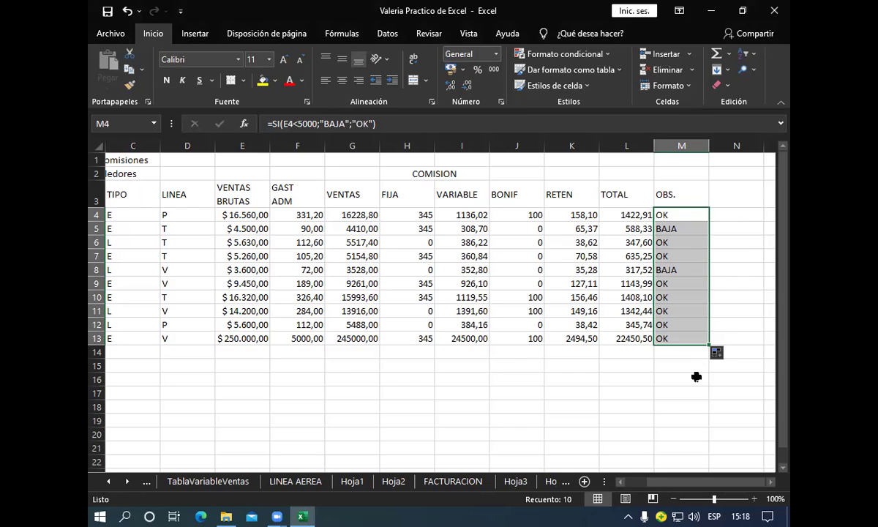
{"action": "key", "text": "Right"}
{"action": "key", "text": "Right"}
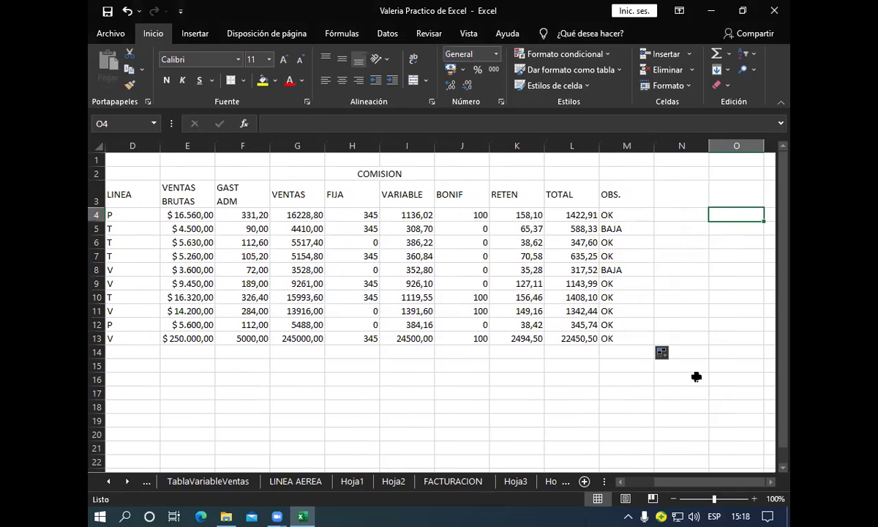
{"action": "key", "text": "Left"}
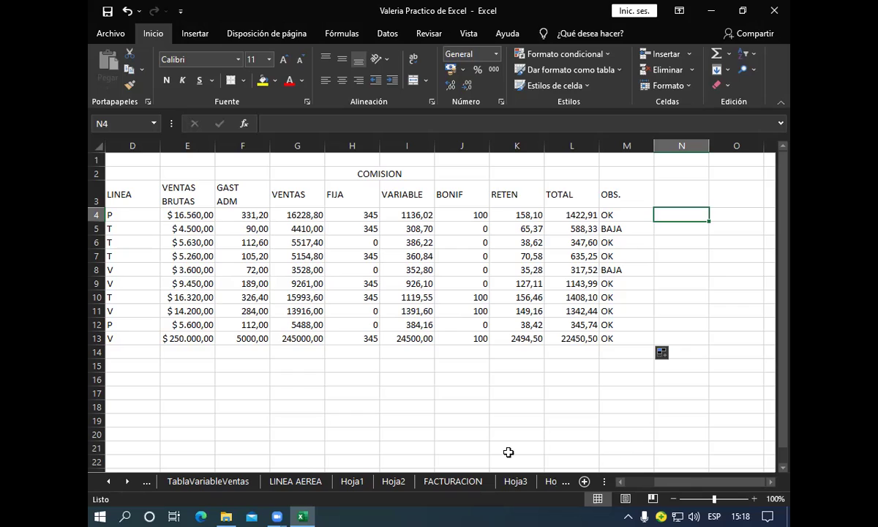
Step: Type the heading RESUMEN DE COMISIONES below the table
{"action": "left_click", "coordinate": [470, 367]}
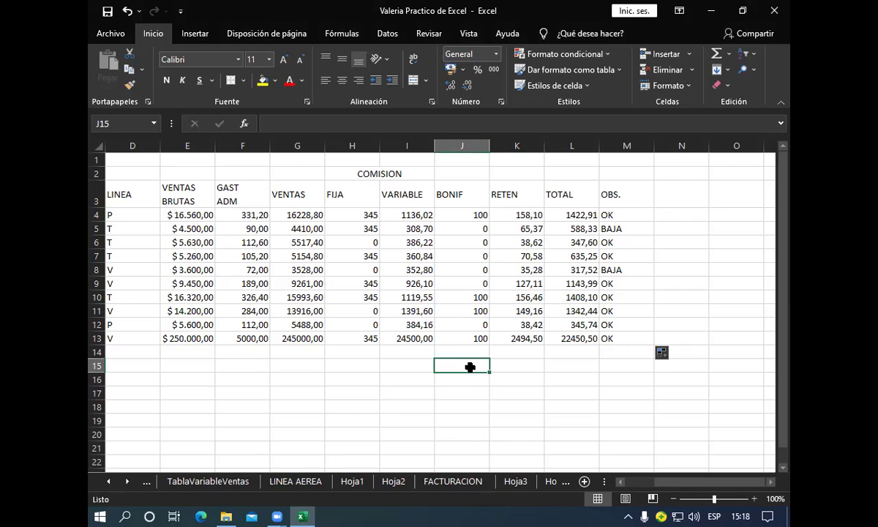
{"action": "type", "text": "R"}
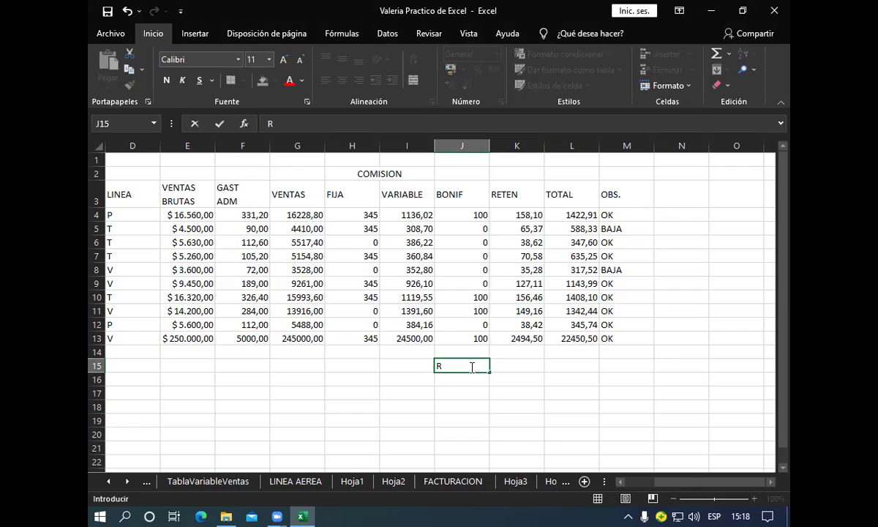
{"action": "type", "text": "esu"}
{"action": "key", "text": "BackSpace"}
{"action": "key", "text": "BackSpace"}
{"action": "key", "text": "BackSpace"}
{"action": "type", "text": "ESUMEN"}
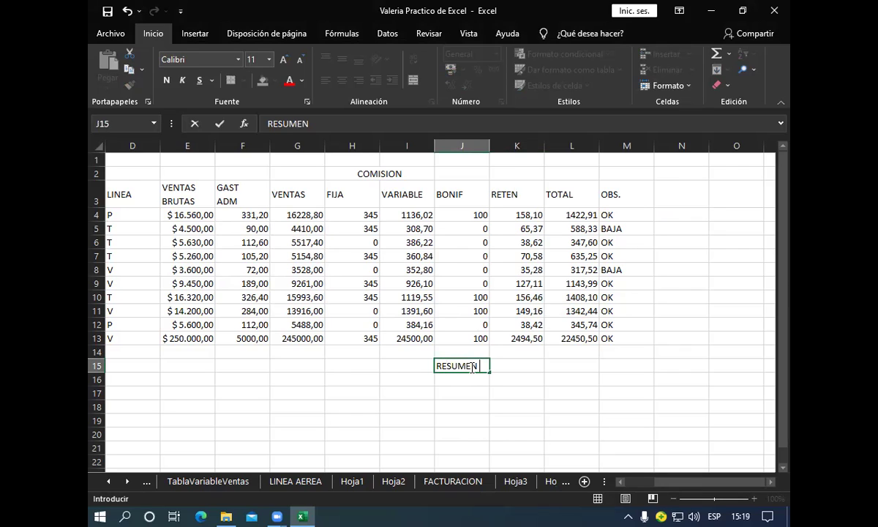
{"action": "type", "text": " DE COMISION"}
{"action": "type", "text": "S"}
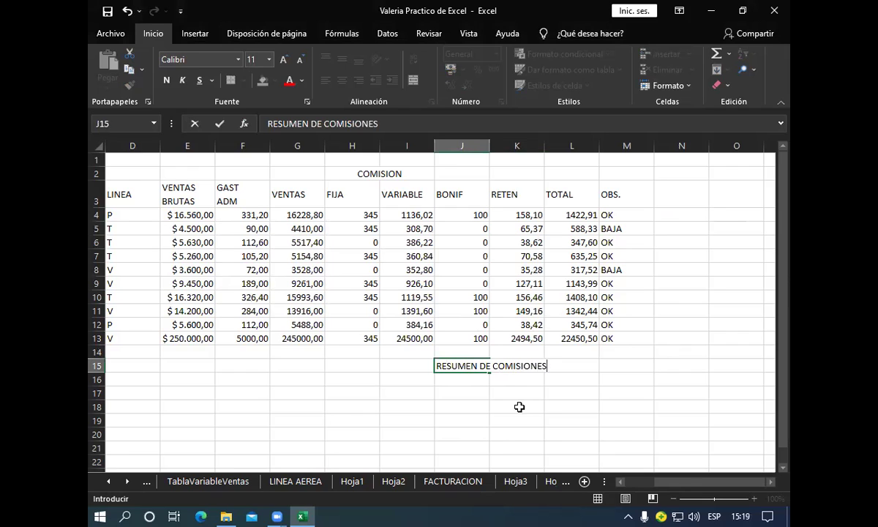
{"action": "key", "text": "Return"}
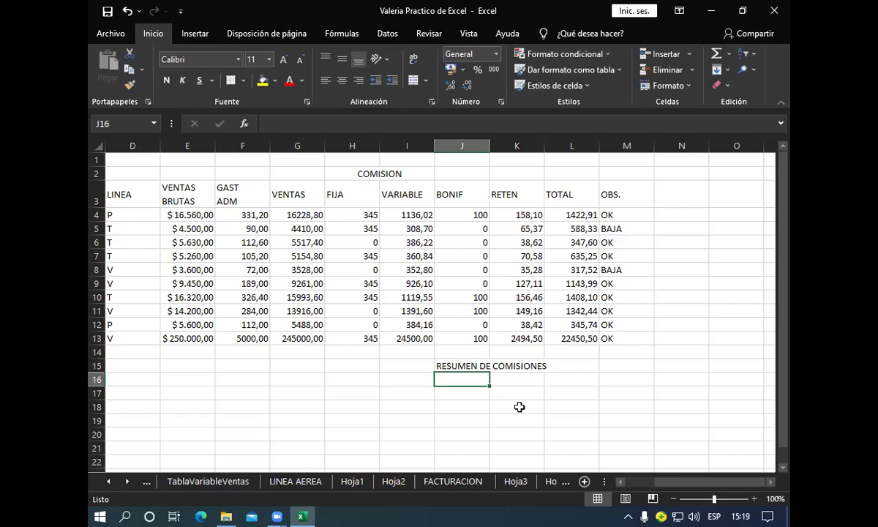
Step: Add labels TOTAL A PAGAR:, TRABAJADORES ESTABLES:, TRABAJADORES LIBRES: and TOTAL DE COMISIONES
{"action": "type", "text": "TOTAL A PAGAR"}
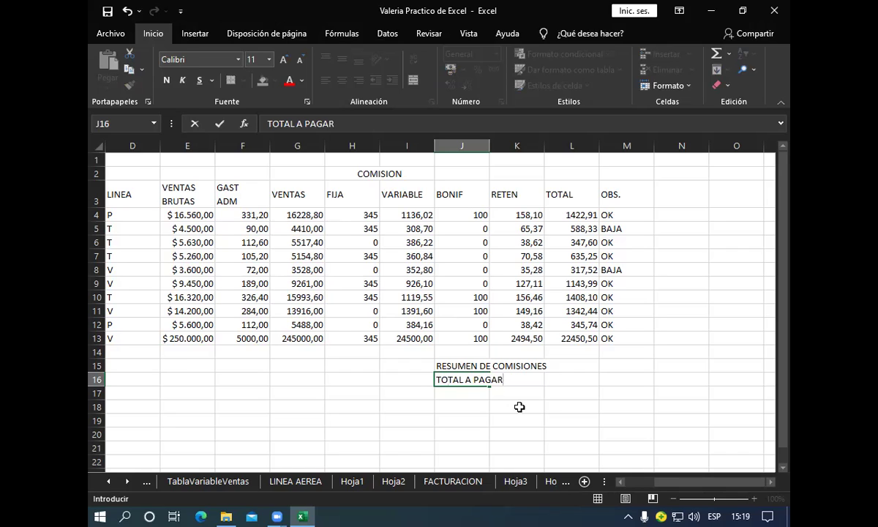
{"action": "type", "text": ":"}
{"action": "key", "text": "Return"}
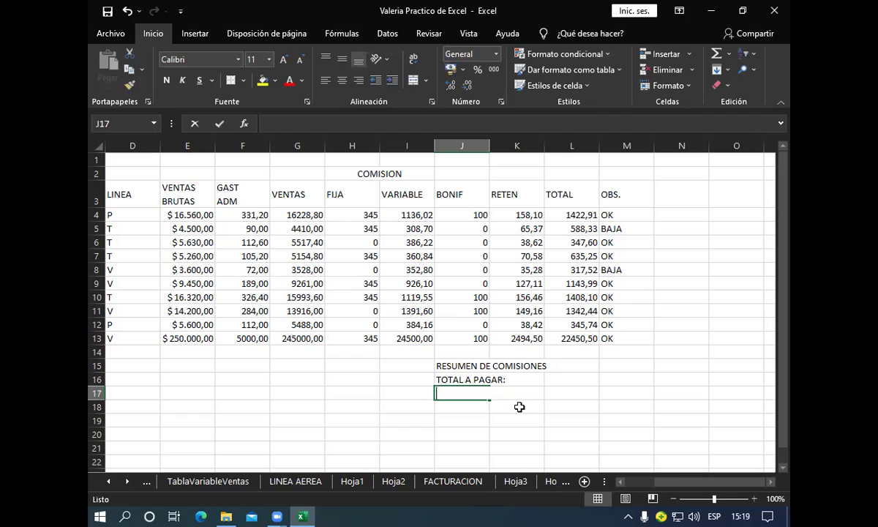
{"action": "type", "text": "TRABAJADORES "}
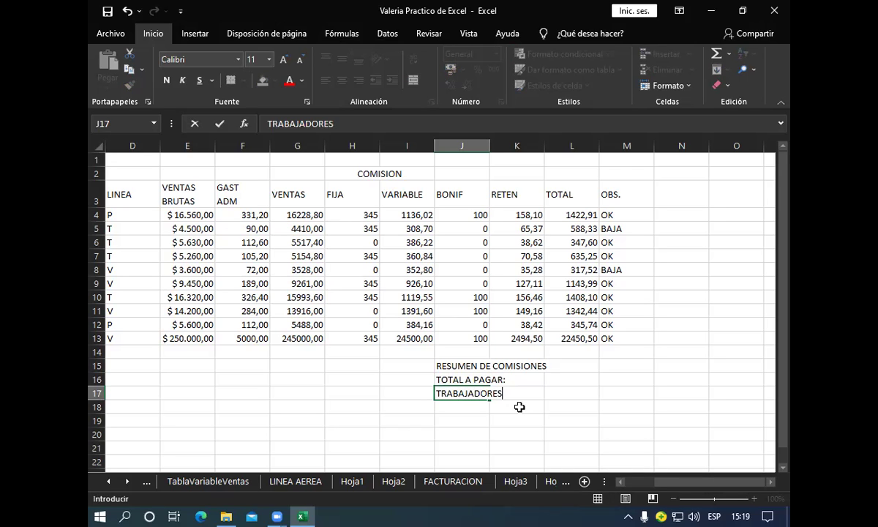
{"action": "type", "text": "ESTABLES"}
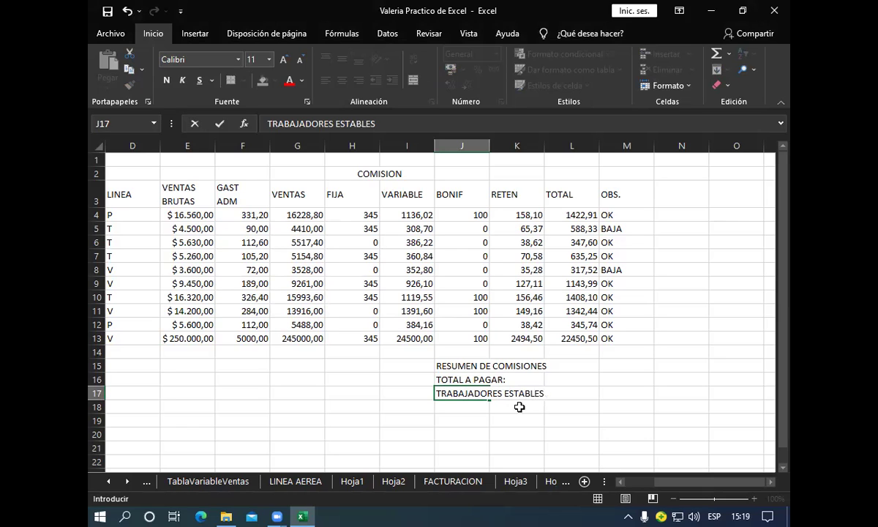
{"action": "type", "text": ":"}
{"action": "key", "text": "Return"}
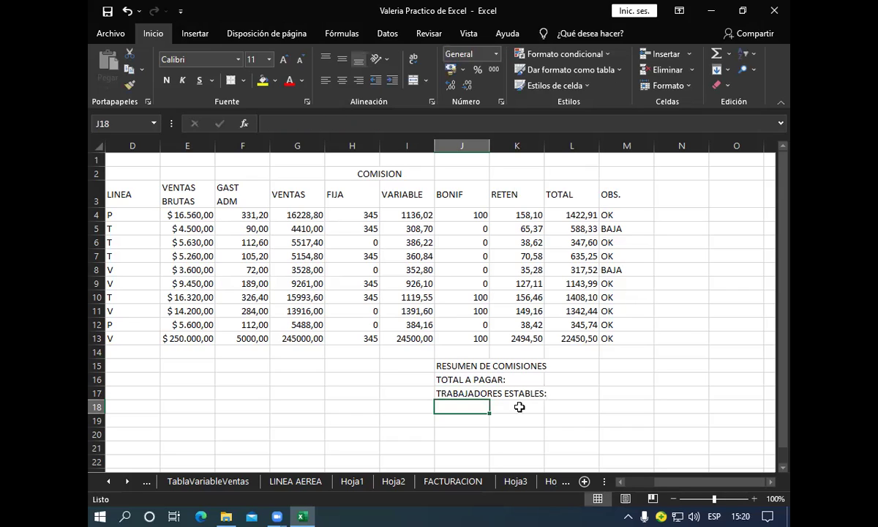
{"action": "type", "text": "TRABAJADORES LI"}
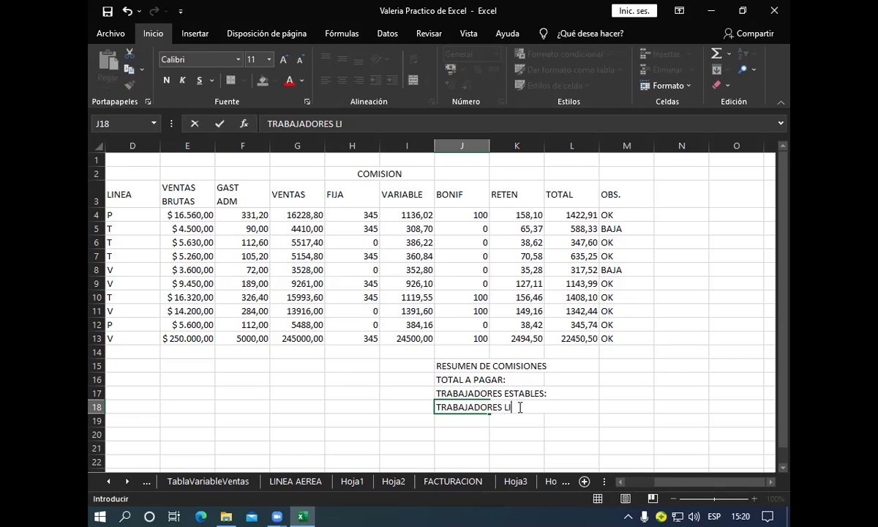
{"action": "type", "text": "BRES"}
{"action": "type", "text": ":"}
{"action": "key", "text": "Return"}
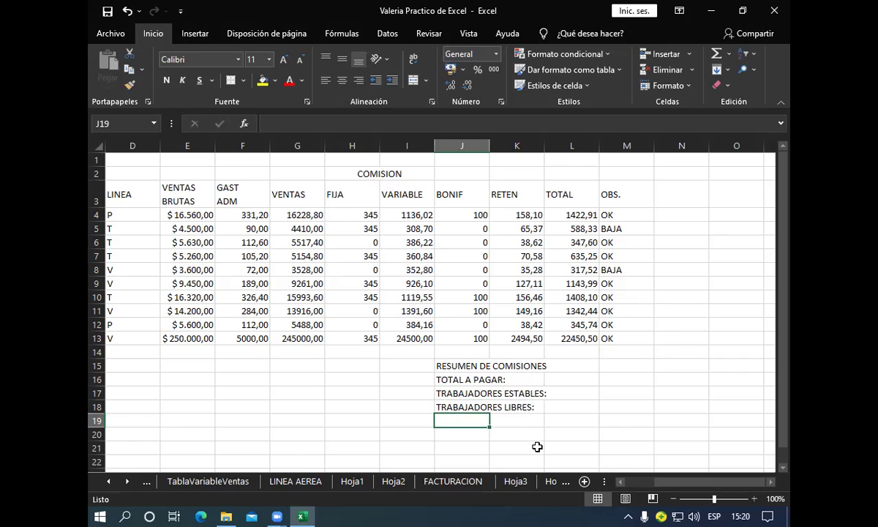
{"action": "type", "text": "TO"}
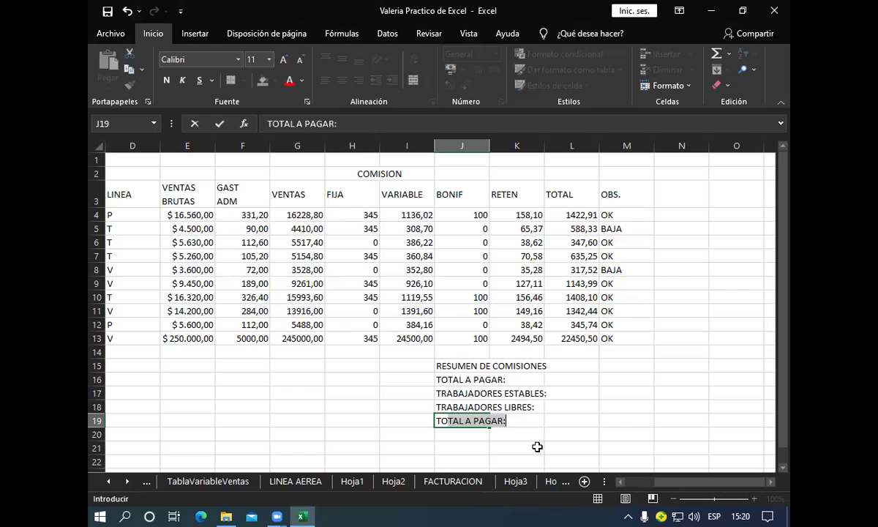
{"action": "type", "text": "TAL DE "}
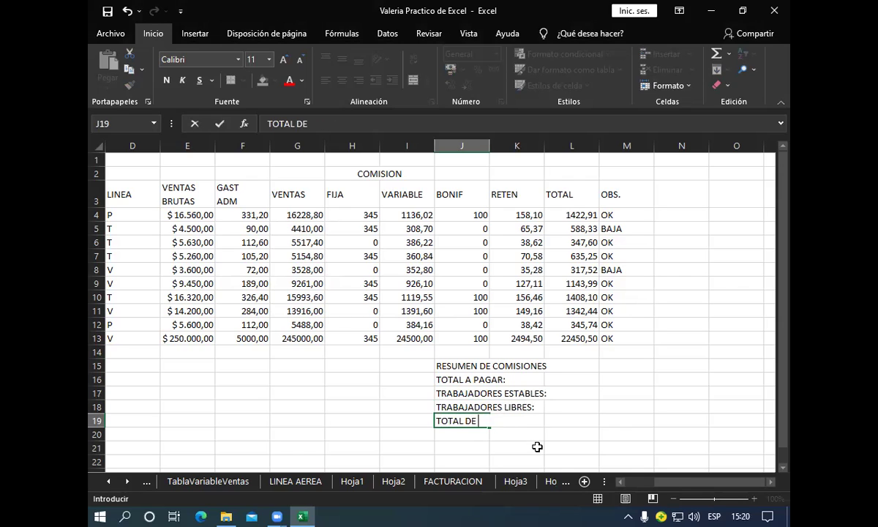
{"action": "type", "text": "COMISIONES"}
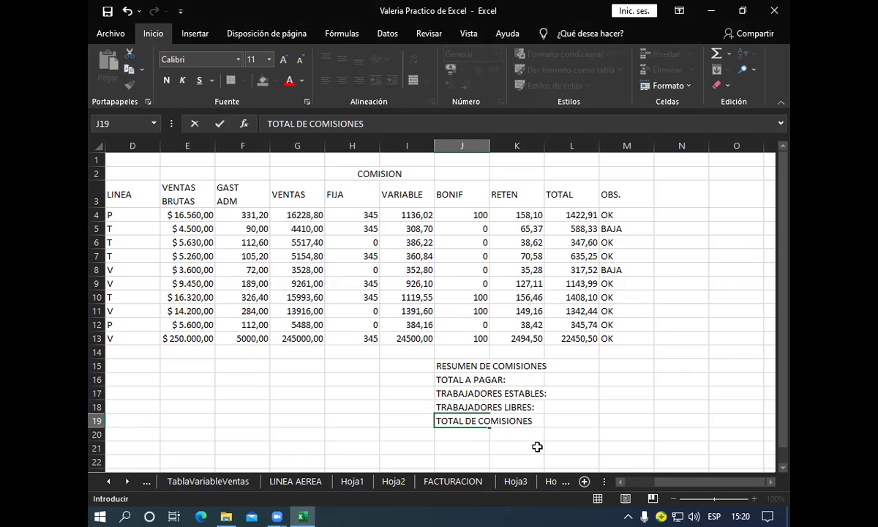
{"action": "key", "text": "Return"}
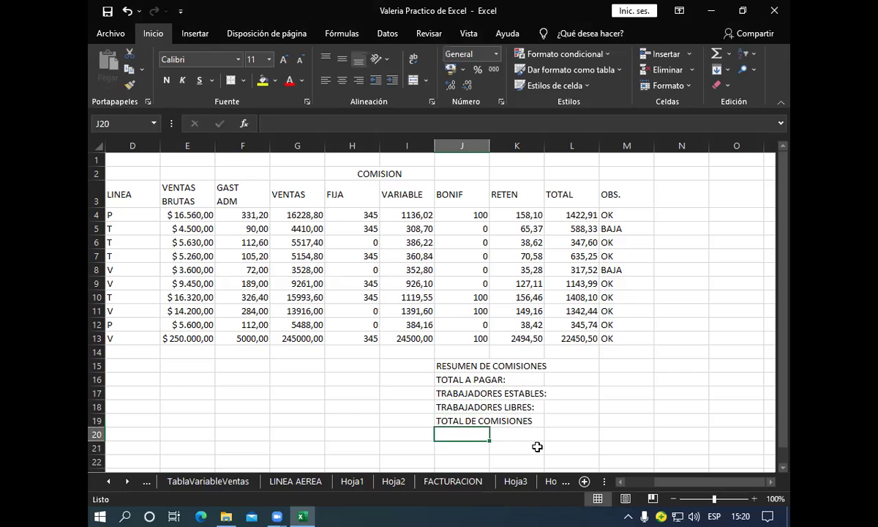
Step: Add labels FIJA, VARIABLE: and VENTAS DE VALVULAS beneath them
{"action": "type", "text": "FIJA"}
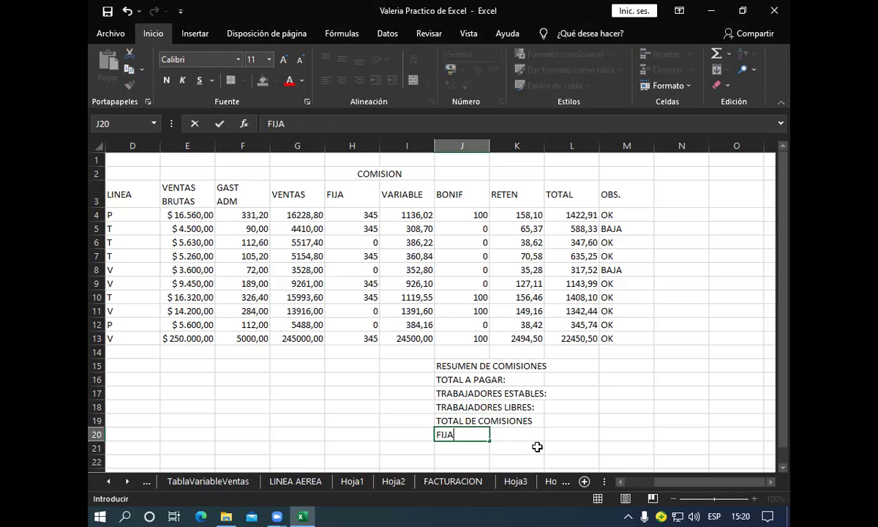
{"action": "key", "text": "Return"}
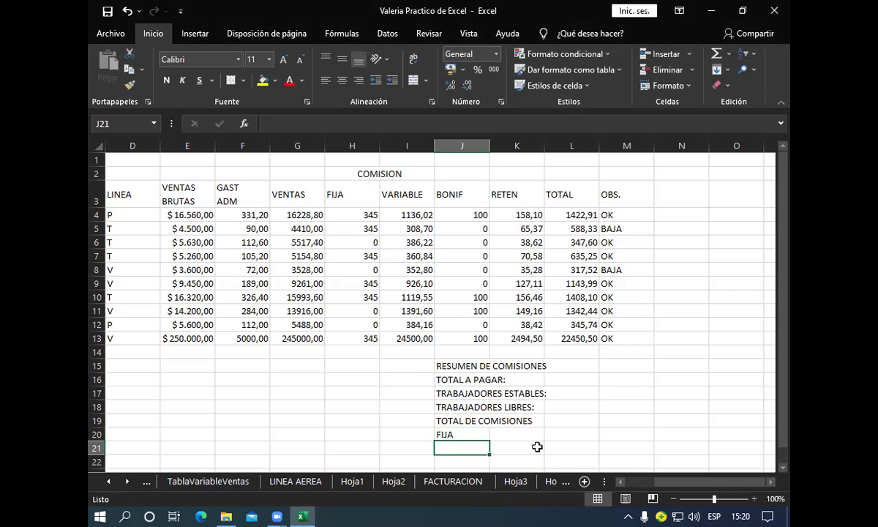
{"action": "type", "text": "VARIABL"}
{"action": "key", "text": "BackSpace"}
{"action": "type", "text": "LE"}
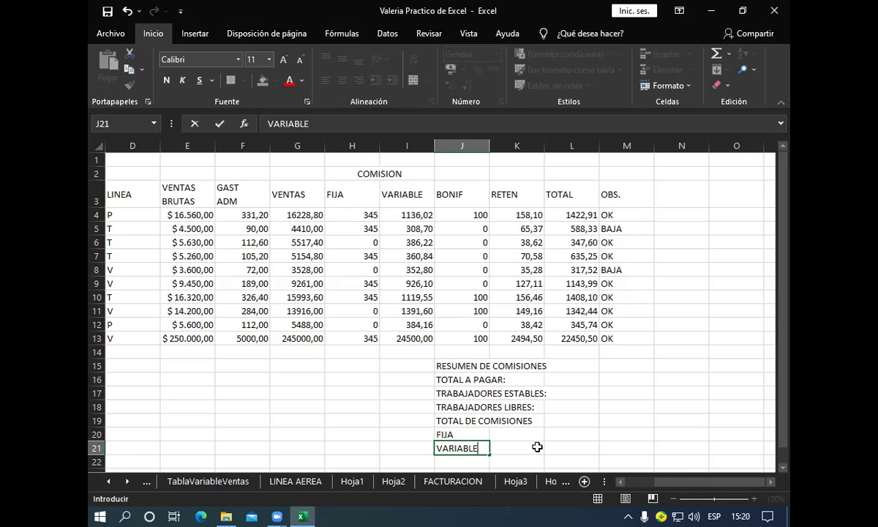
{"action": "type", "text": ":"}
{"action": "key", "text": "Return"}
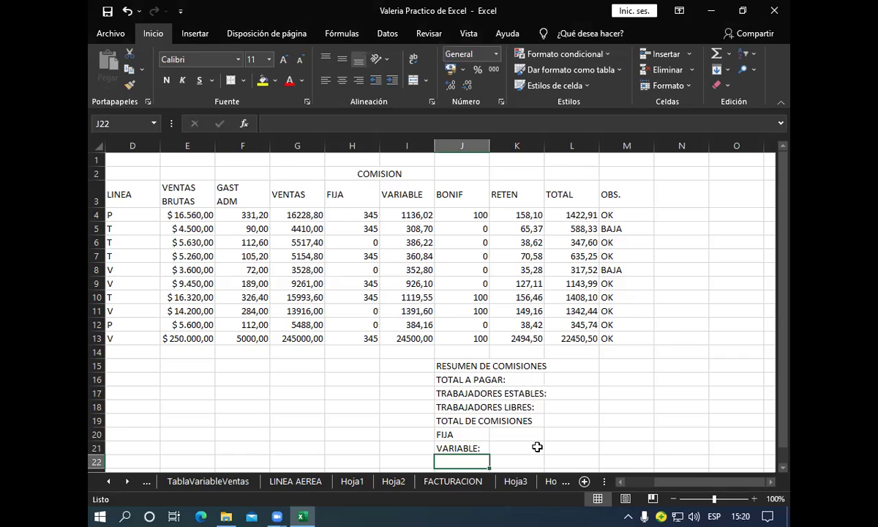
{"action": "left_click", "coordinate": [783, 473]}
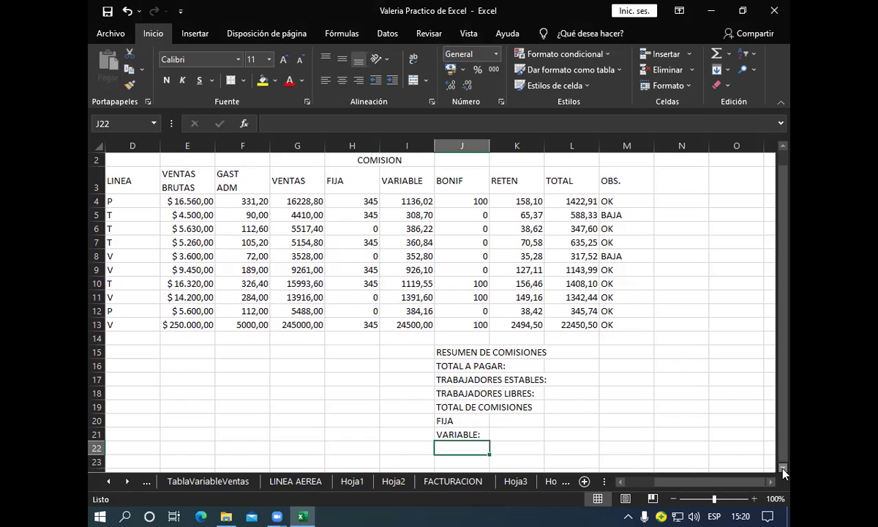
{"action": "left_click", "coordinate": [782, 473]}
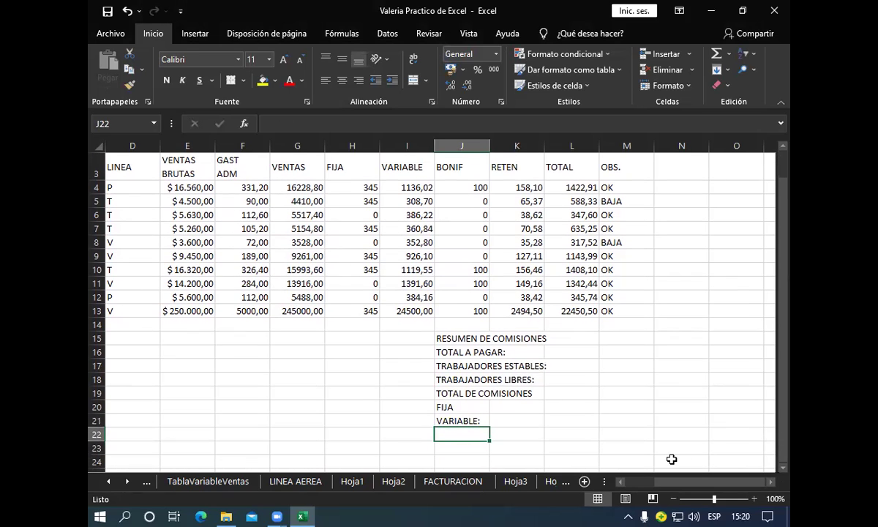
{"action": "type", "text": "V"}
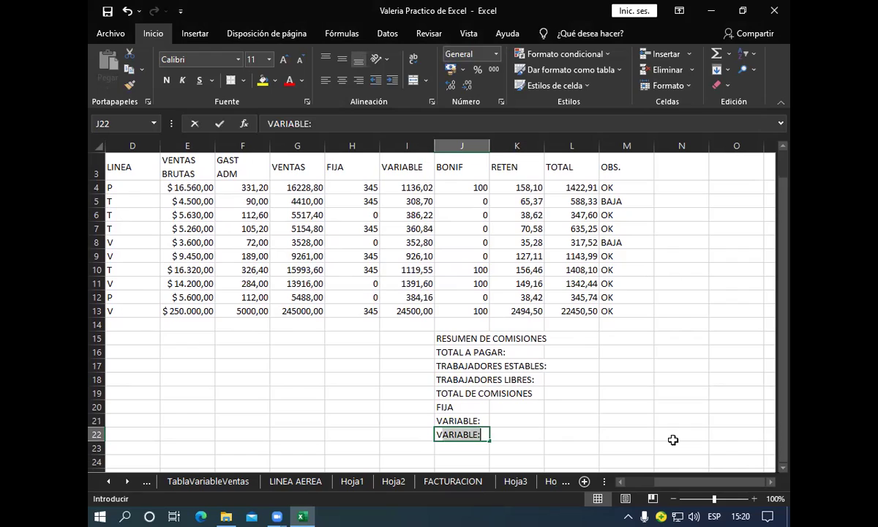
{"action": "type", "text": "EN"}
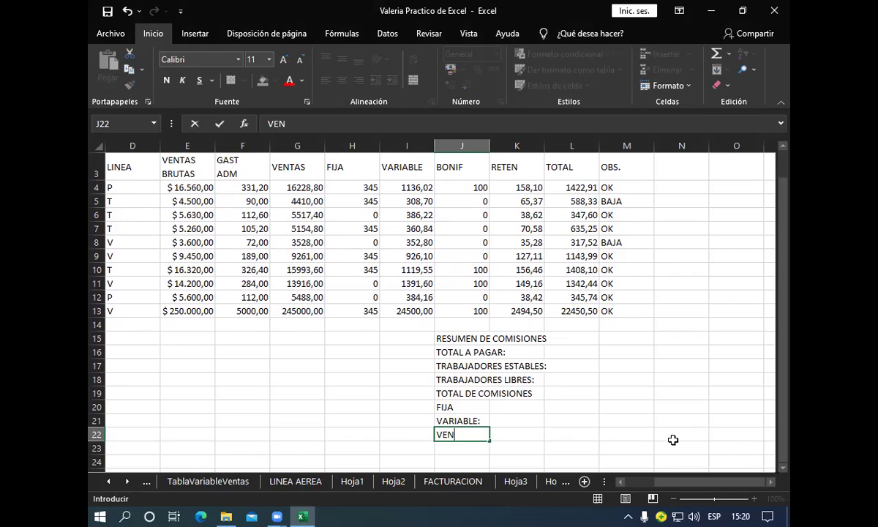
{"action": "type", "text": "TAS DE "}
{"action": "type", "text": "VALVULAS"}
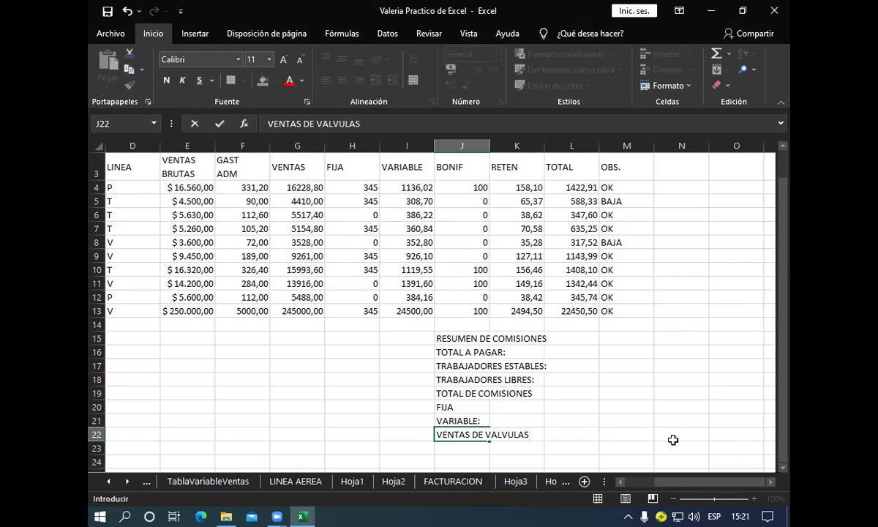
{"action": "key", "text": "Return"}
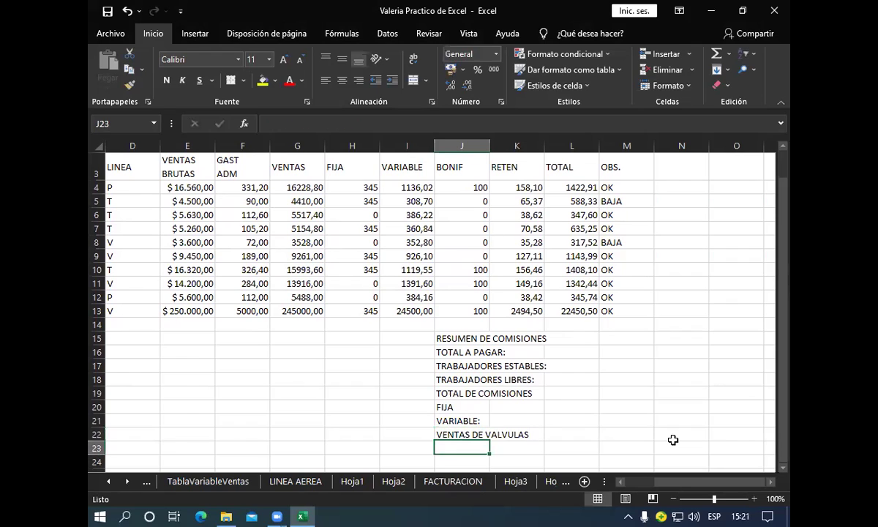
Step: Add labels VENTAS DE PLANCHAS in J23 and VENTAS DE TUBOS in J24
{"action": "type", "text": "VENTAS DE"}
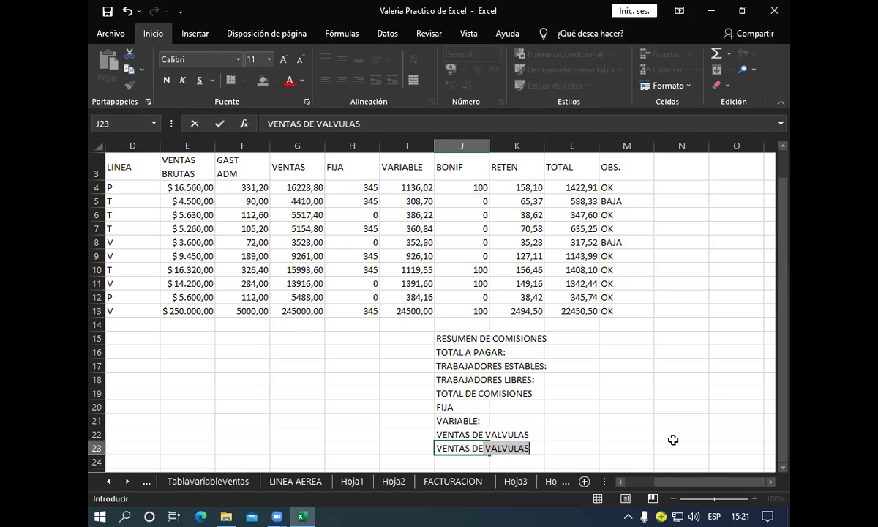
{"action": "type", "text": " O"}
{"action": "key", "text": "BackSpace"}
{"action": "type", "text": "PLAM"}
{"action": "key", "text": "BackSpace"}
{"action": "type", "text": "NCHAS"}
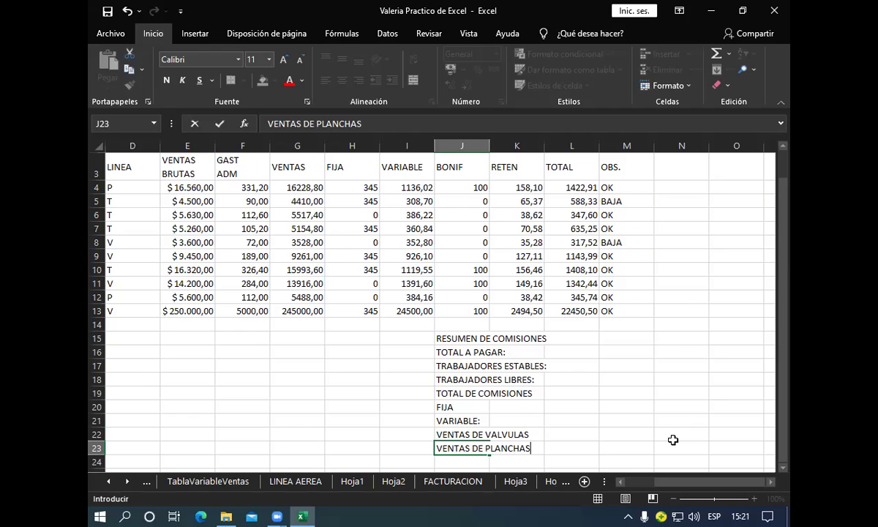
{"action": "key", "text": "Return"}
{"action": "type", "text": "VENTAS DE TUBOS"}
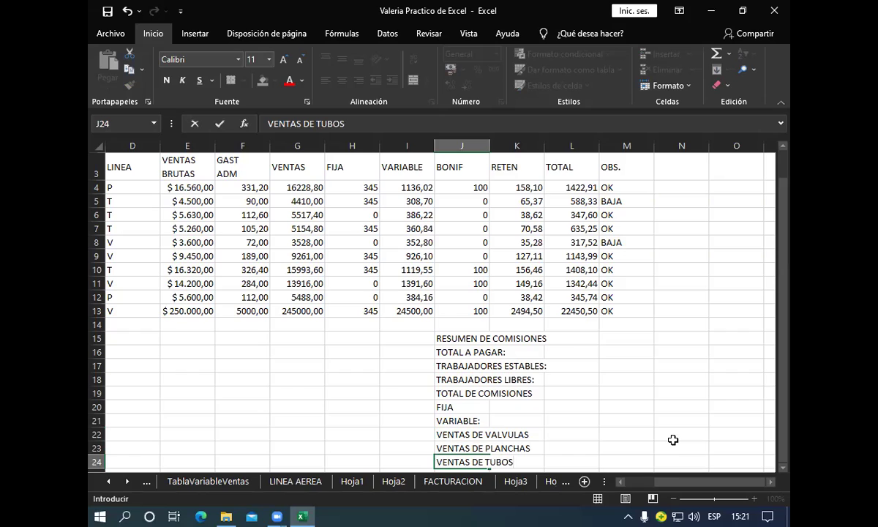
Step: Change the J20 label from FIJA to FIJA:
{"action": "left_click", "coordinate": [469, 407]}
{"action": "double_click", "coordinate": [469, 406]}
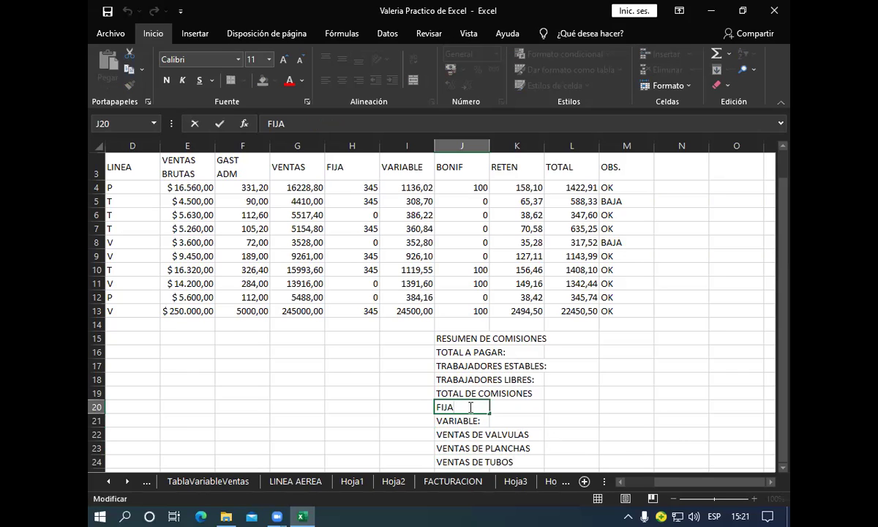
{"action": "type", "text": ":"}
{"action": "left_click", "coordinate": [782, 467]}
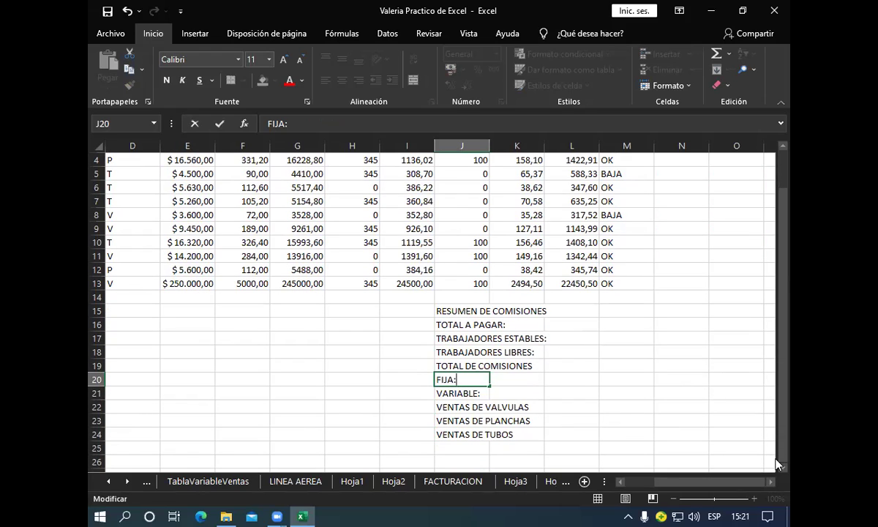
Step: Confirm the FIJA: edit and fill J15:M15 with Naranja, Énfasis 6
{"action": "left_click", "coordinate": [665, 412]}
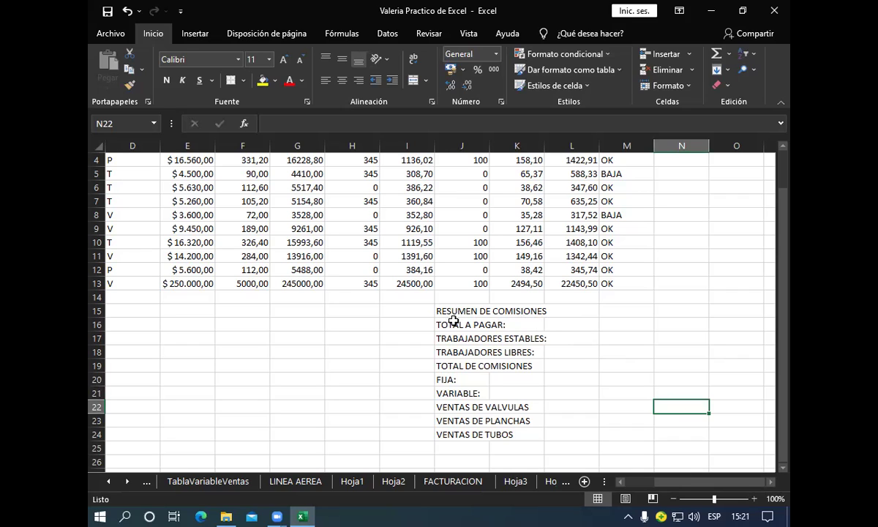
{"action": "left_click", "coordinate": [454, 310]}
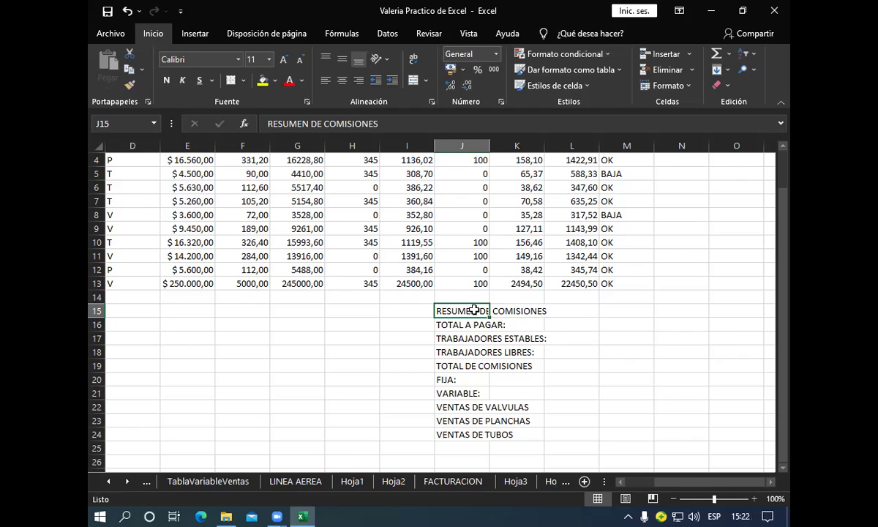
{"action": "left_click_drag", "start_coordinate": [474, 310], "coordinate": [608, 313]}
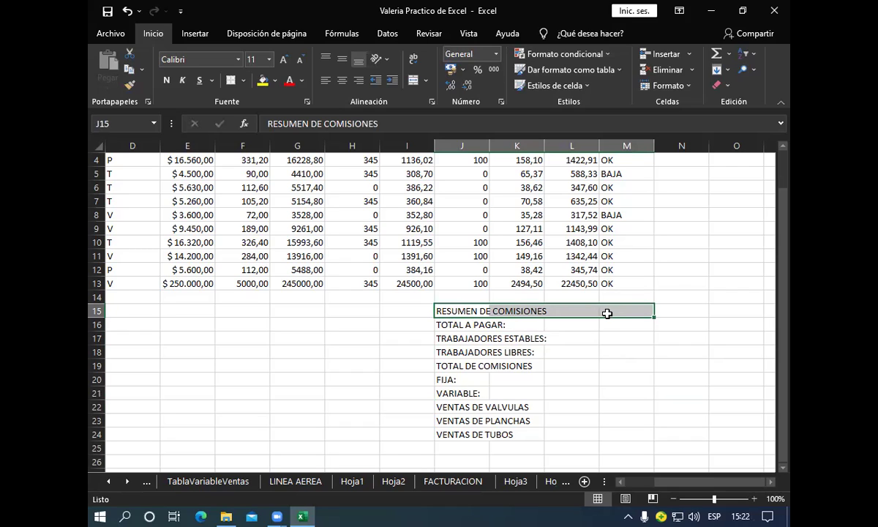
{"action": "left_click", "coordinate": [275, 81]}
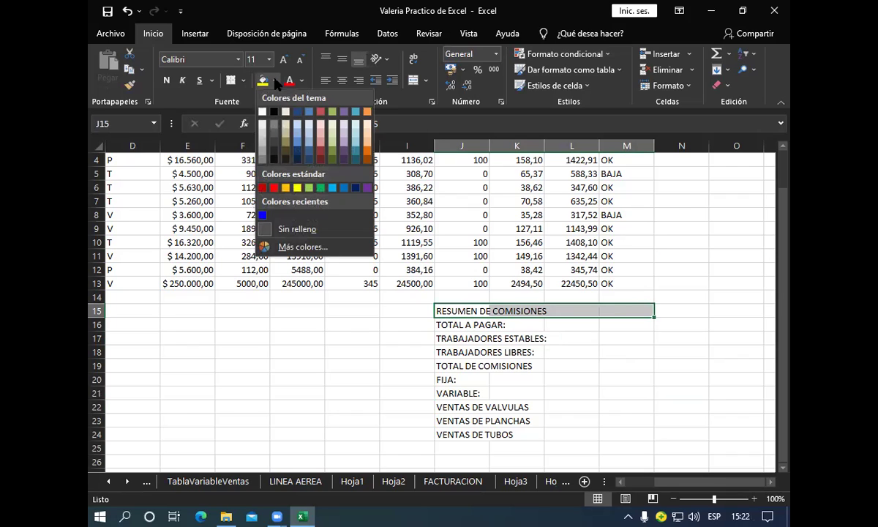
{"action": "left_click", "coordinate": [368, 115]}
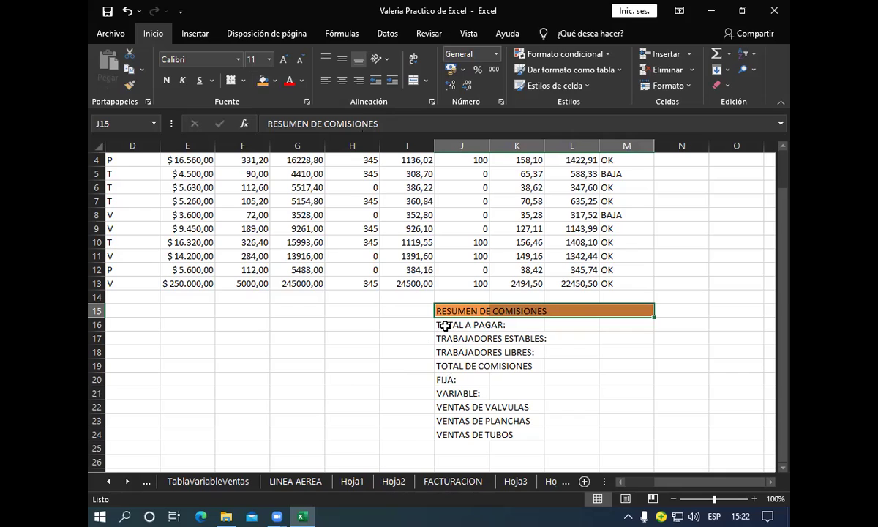
Step: Fill the TOTAL A PAGAR row J16:M16 with Azul, Énfasis 1 instead of red
{"action": "left_click", "coordinate": [444, 326]}
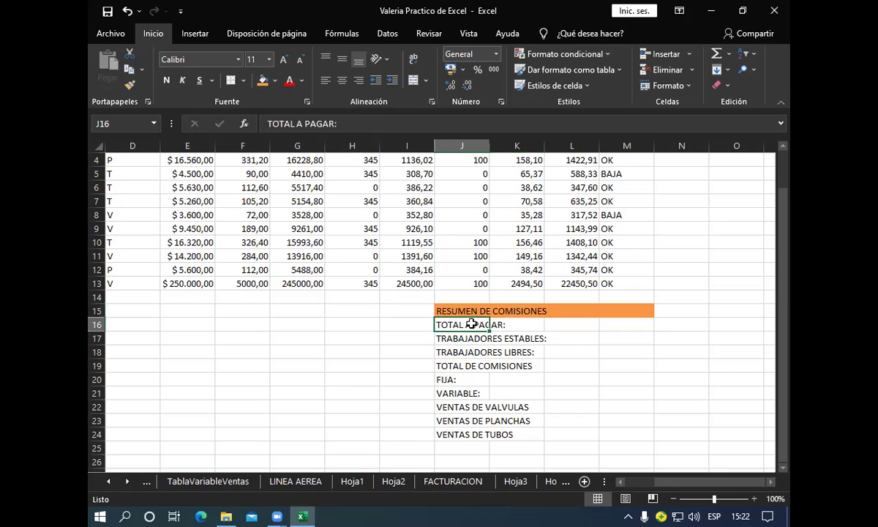
{"action": "left_click_drag", "start_coordinate": [478, 324], "coordinate": [617, 326]}
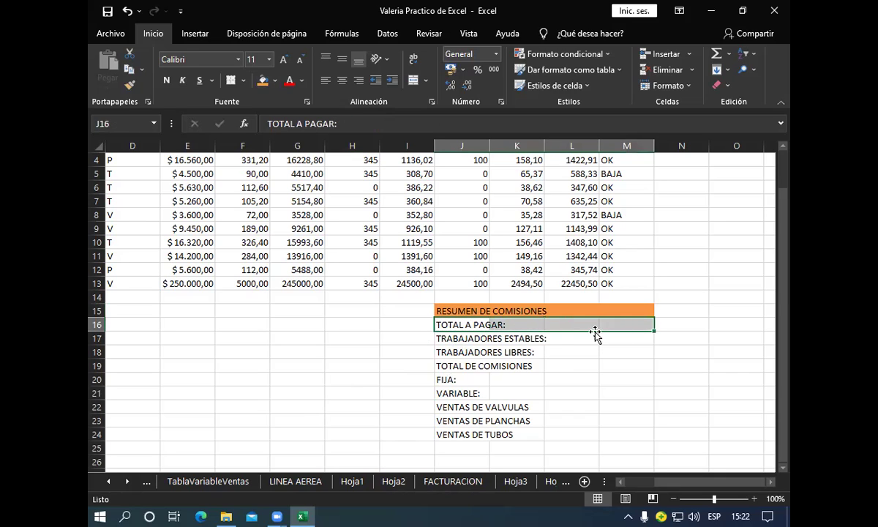
{"action": "left_click", "coordinate": [275, 81]}
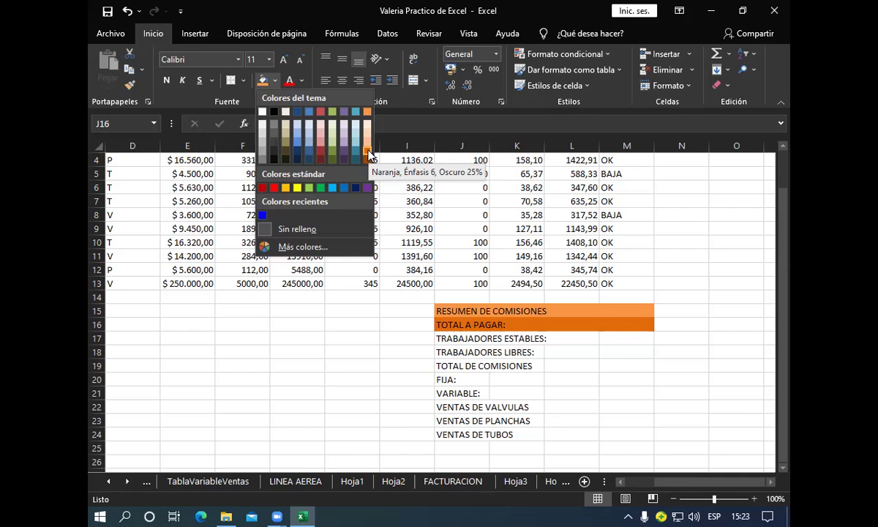
{"action": "left_click", "coordinate": [320, 113]}
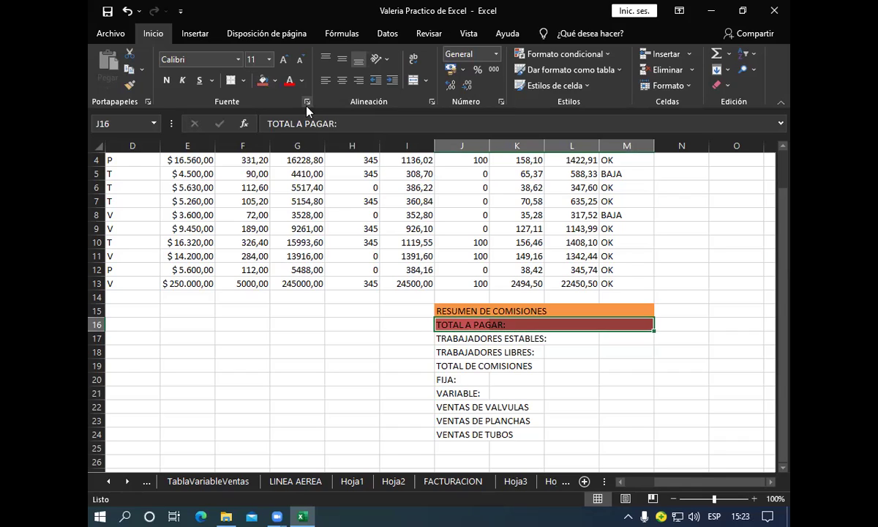
{"action": "left_click", "coordinate": [275, 80]}
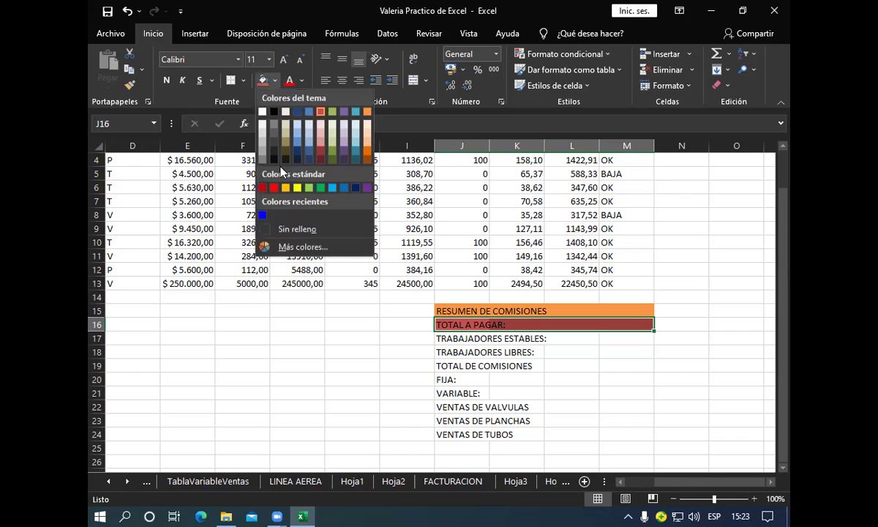
{"action": "left_click", "coordinate": [307, 113]}
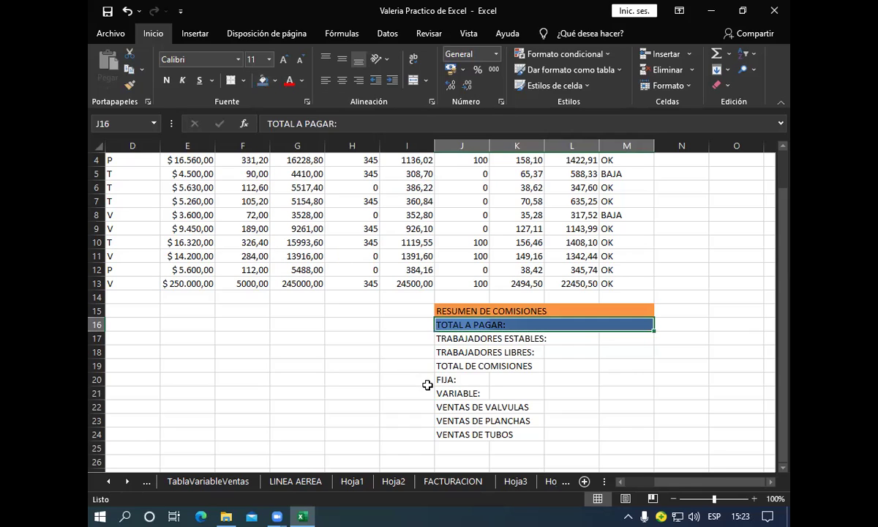
{"action": "left_click", "coordinate": [443, 366]}
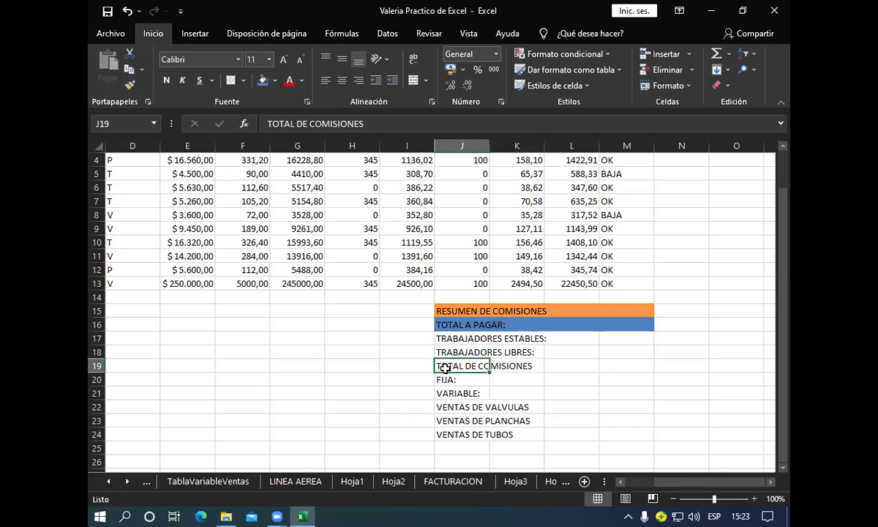
Step: Select the TOTAL DE COMISIONES row cells from J19 to M19
{"action": "left_click_drag", "start_coordinate": [445, 368], "coordinate": [607, 366]}
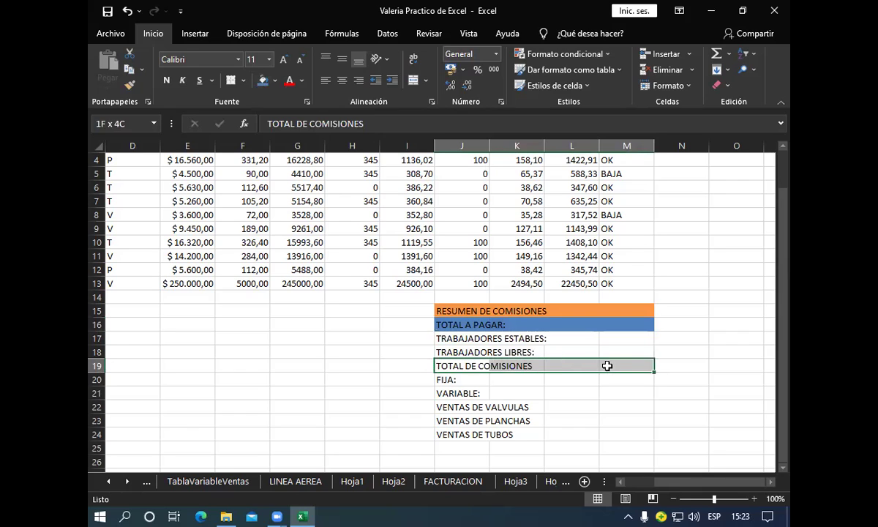
{"action": "left_click", "coordinate": [606, 366]}
{"action": "left_click_drag", "start_coordinate": [472, 366], "coordinate": [603, 365]}
{"action": "left_click", "coordinate": [603, 366]}
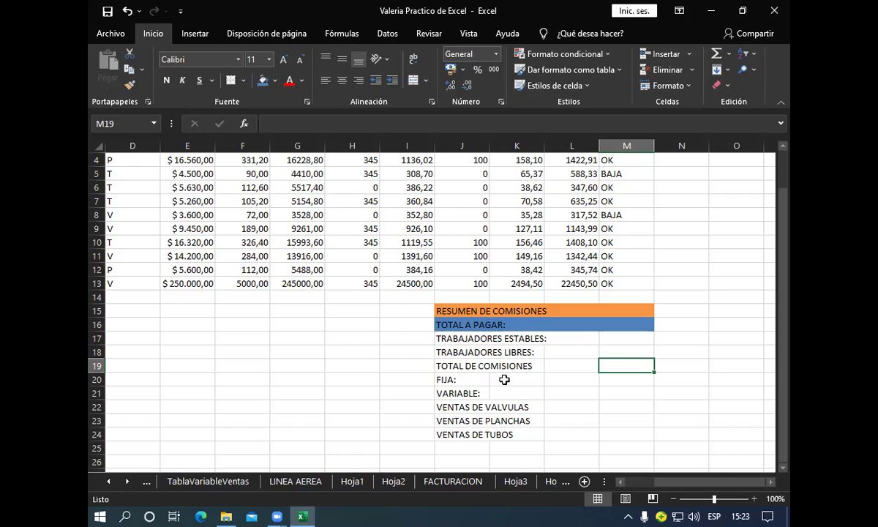
Step: Undo the accidental move of TOTAL DE COMISIONES to K19, restoring row 16's red fill
{"action": "left_click", "coordinate": [473, 366]}
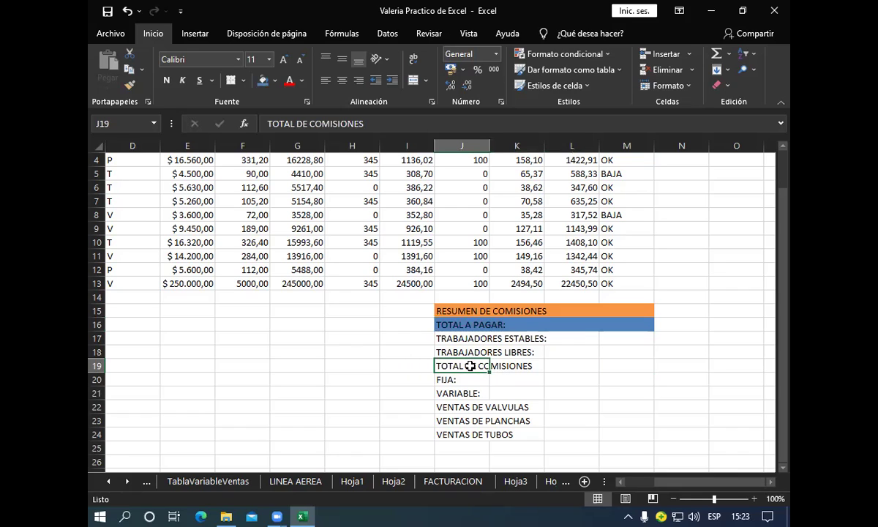
{"action": "left_click_drag", "start_coordinate": [470, 365], "coordinate": [613, 364]}
{"action": "left_click", "coordinate": [613, 363]}
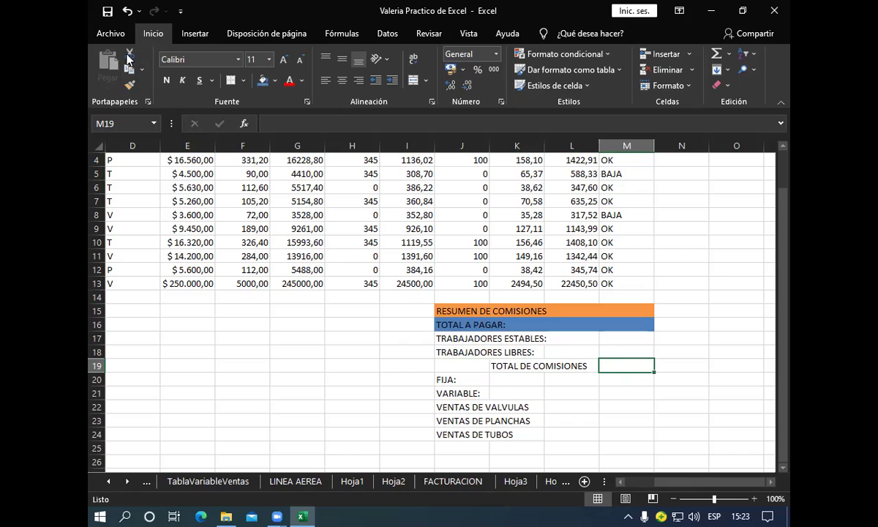
{"action": "left_click", "coordinate": [127, 11]}
{"action": "left_click", "coordinate": [128, 11]}
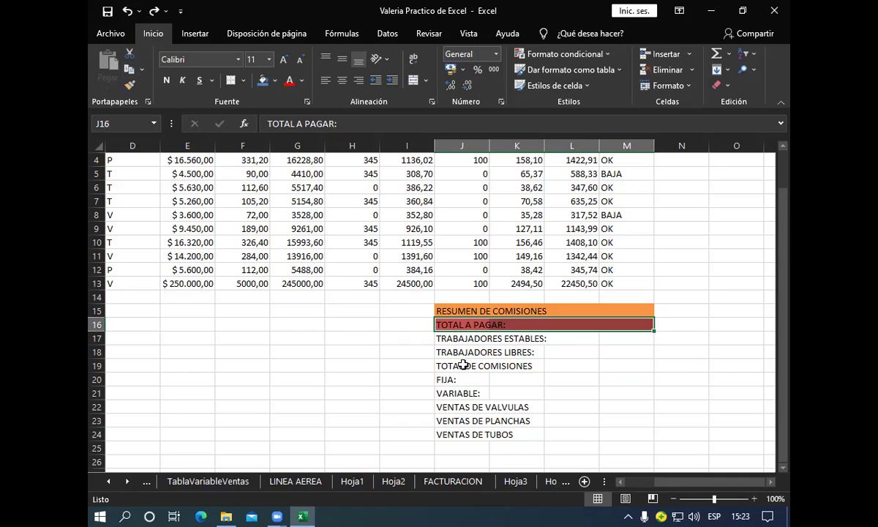
{"action": "double_click", "coordinate": [465, 365]}
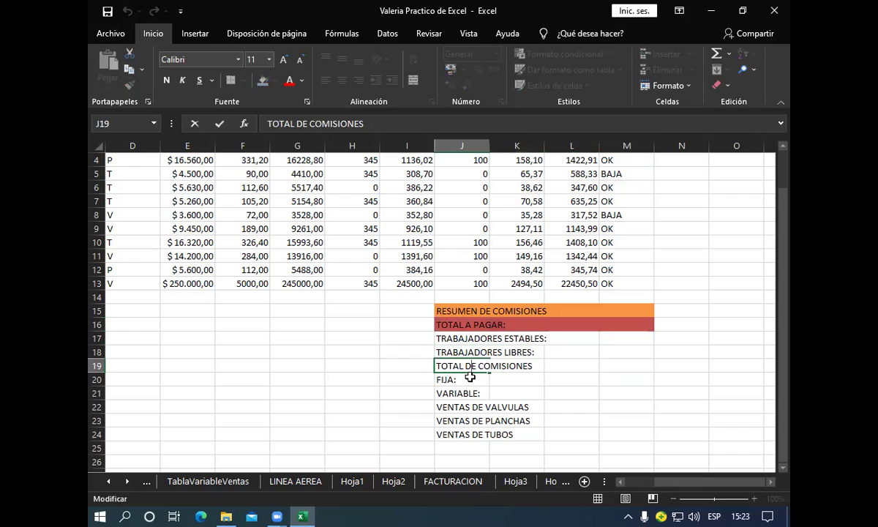
Step: Select J19:M19 and apply a light purple fill to the TOTAL DE COMISIONES row
{"action": "key", "text": "Return"}
{"action": "key", "text": "Up"}
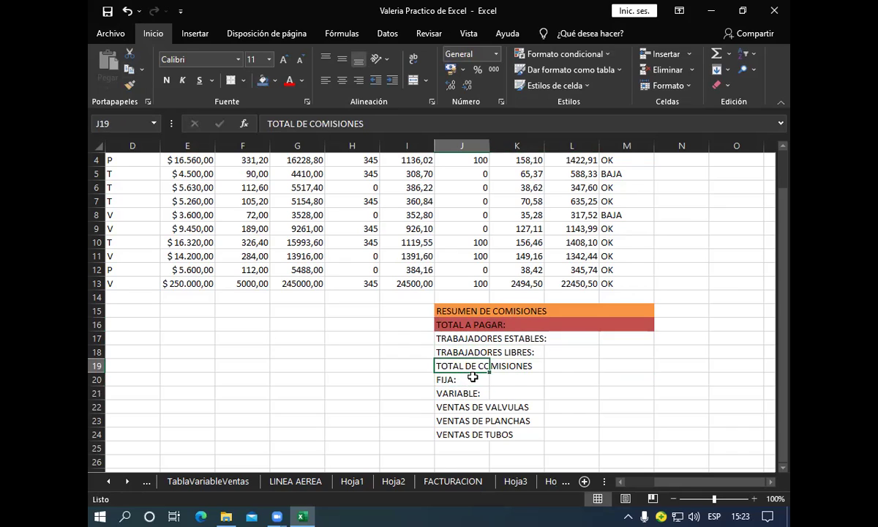
{"action": "key", "text": "shift+Right"}
{"action": "key", "text": "shift+Right"}
{"action": "key", "text": "shift+Right"}
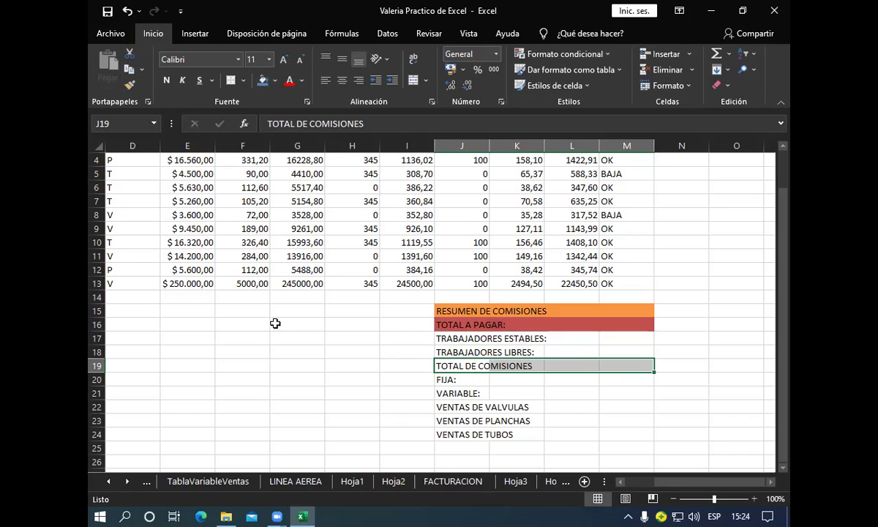
{"action": "left_click", "coordinate": [274, 80]}
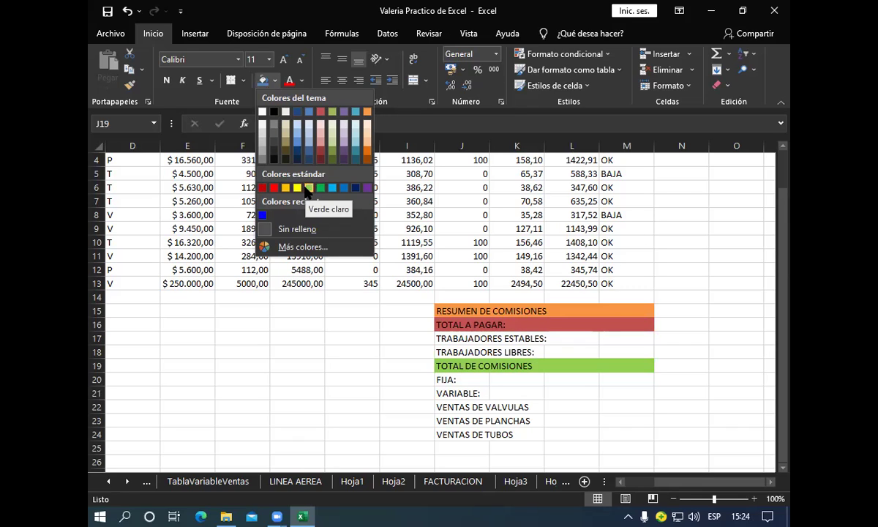
{"action": "left_click", "coordinate": [342, 139]}
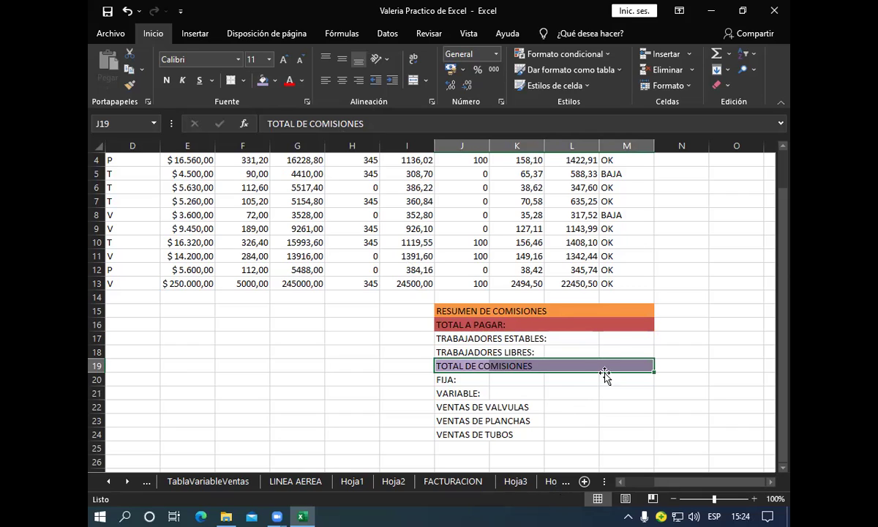
{"action": "left_click", "coordinate": [615, 341]}
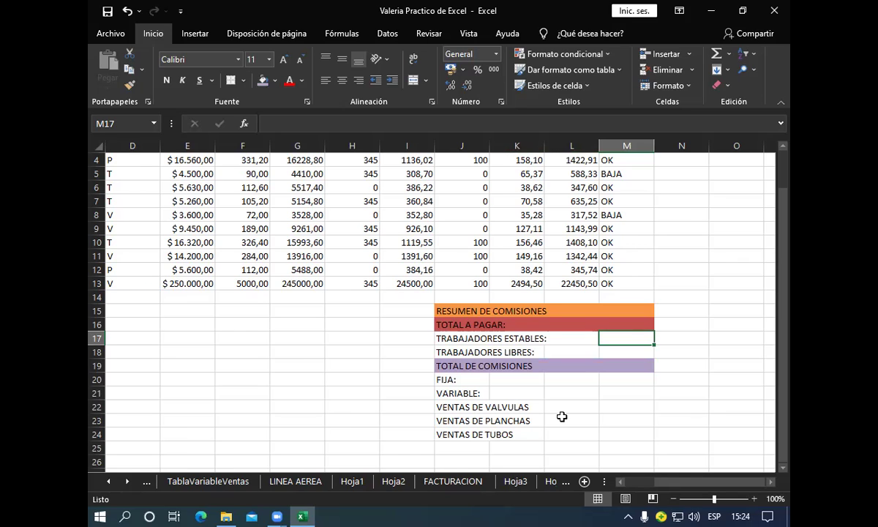
Step: Narrow the GAST ADM, VENTAS, FIJA, VARIABLE and LINEA columns so the table fits on screen
{"action": "key", "text": "Left"}
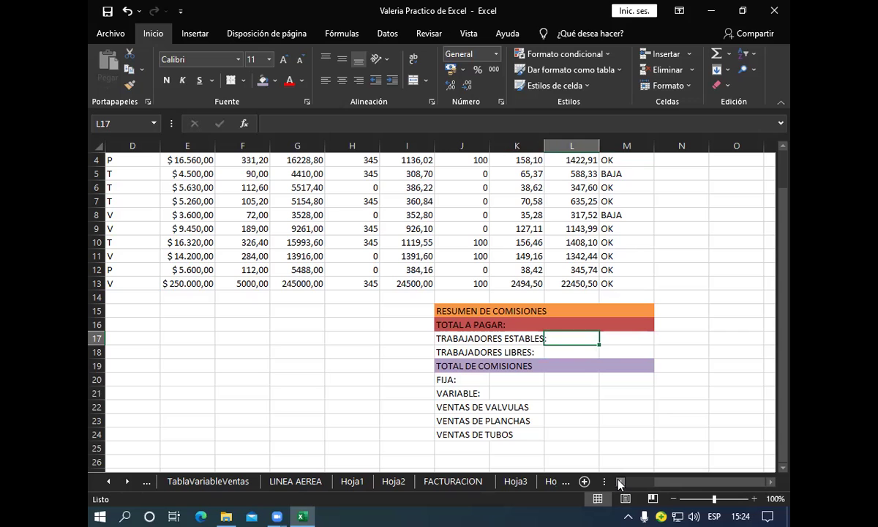
{"action": "scroll", "coordinate": [578, 365], "scroll_direction": "up", "scroll_amount": 3}
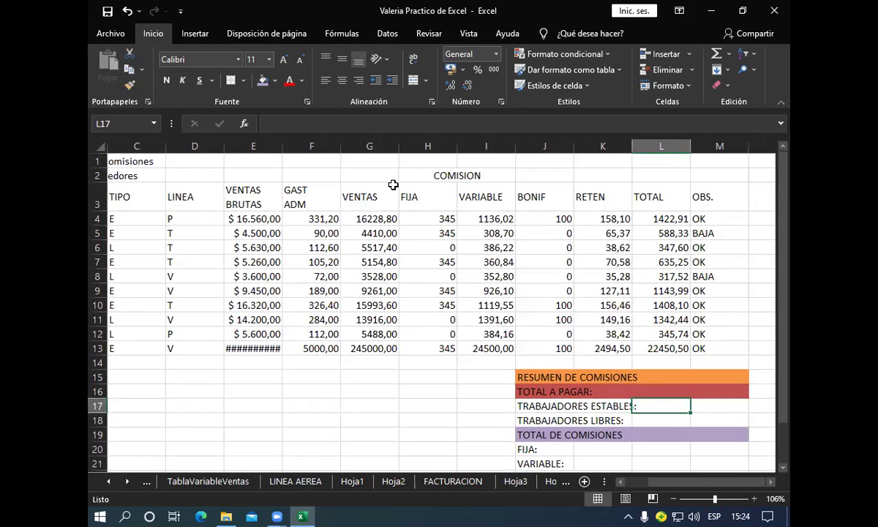
{"action": "left_click_drag", "start_coordinate": [340, 146], "coordinate": [322, 146]}
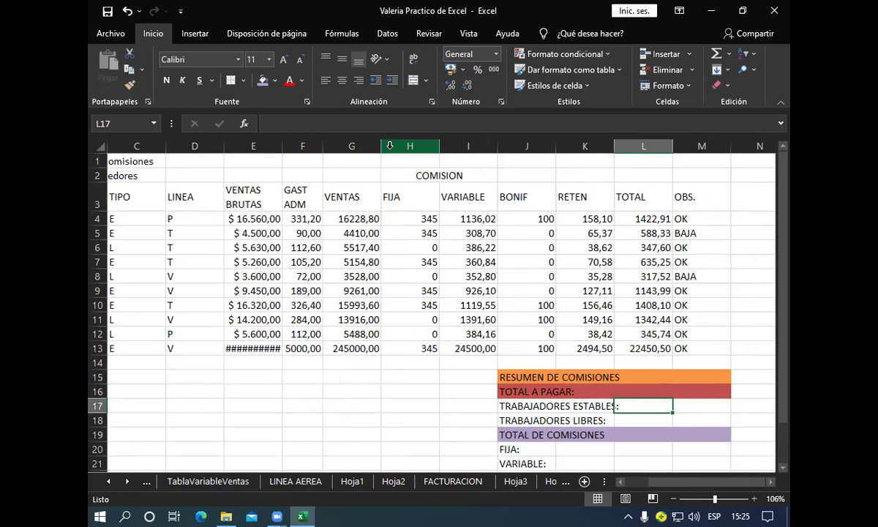
{"action": "left_click_drag", "start_coordinate": [381, 146], "coordinate": [374, 146]}
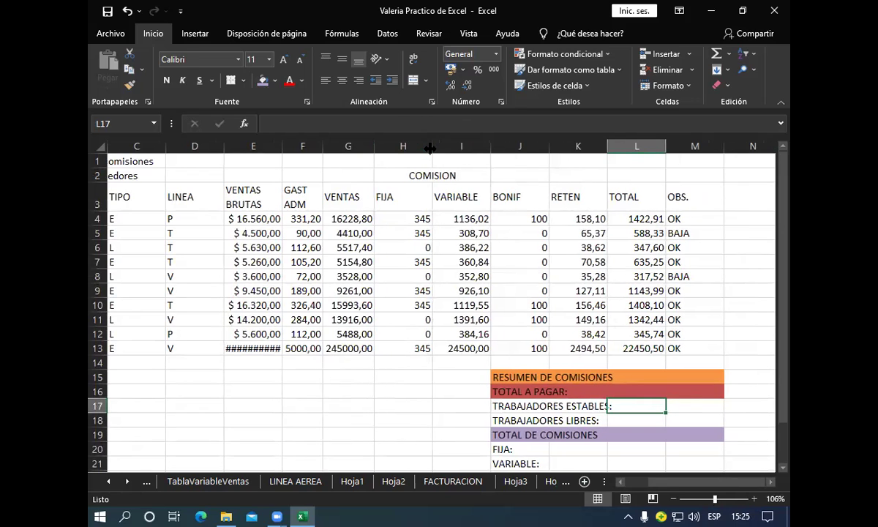
{"action": "left_click_drag", "start_coordinate": [432, 146], "coordinate": [397, 146]}
{"action": "left_click", "coordinate": [417, 148]}
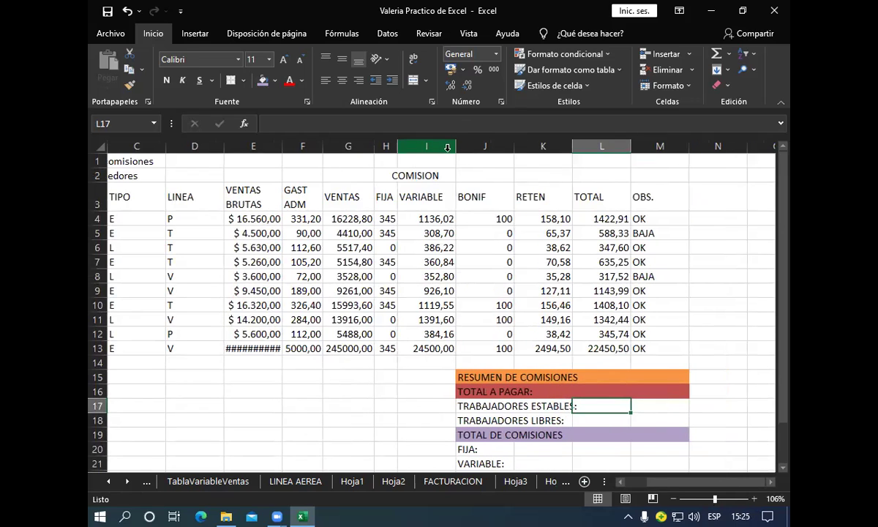
{"action": "left_click_drag", "start_coordinate": [455, 147], "coordinate": [446, 146]}
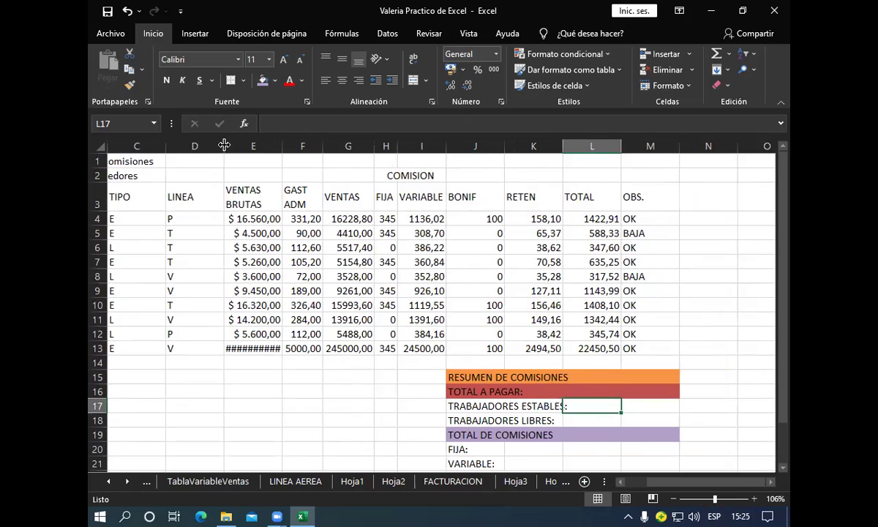
{"action": "left_click_drag", "start_coordinate": [224, 146], "coordinate": [133, 139]}
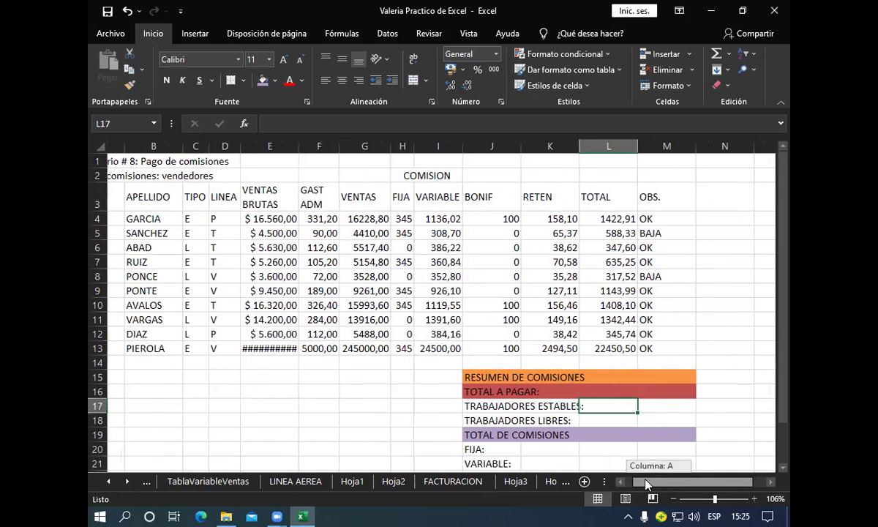
{"action": "left_click_drag", "start_coordinate": [657, 486], "coordinate": [629, 484]}
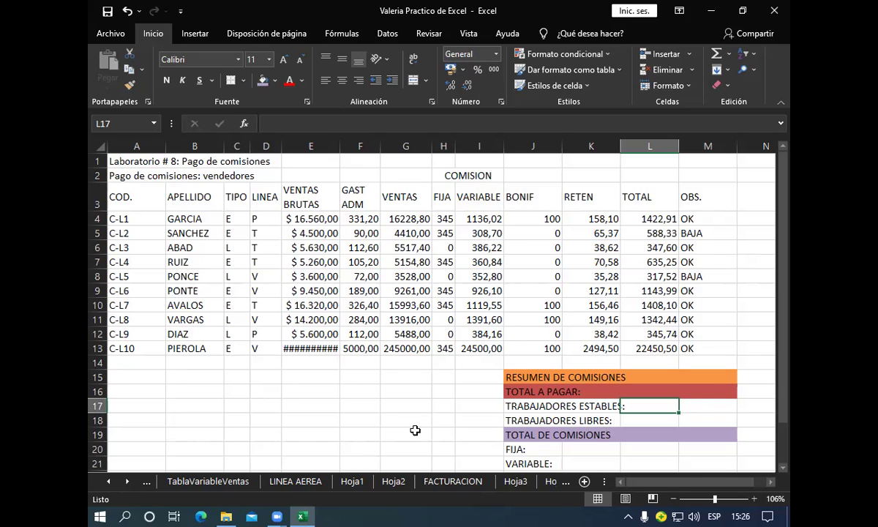
{"action": "left_click", "coordinate": [264, 250]}
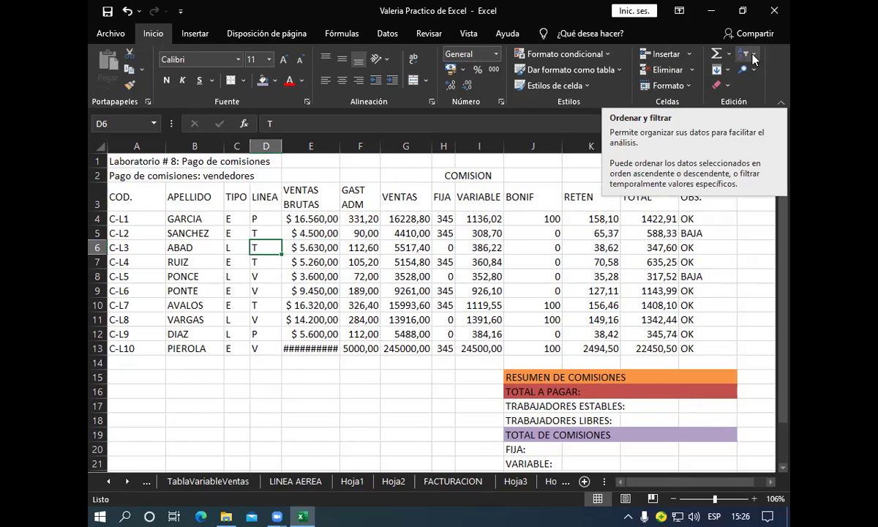
{"action": "left_click", "coordinate": [754, 57]}
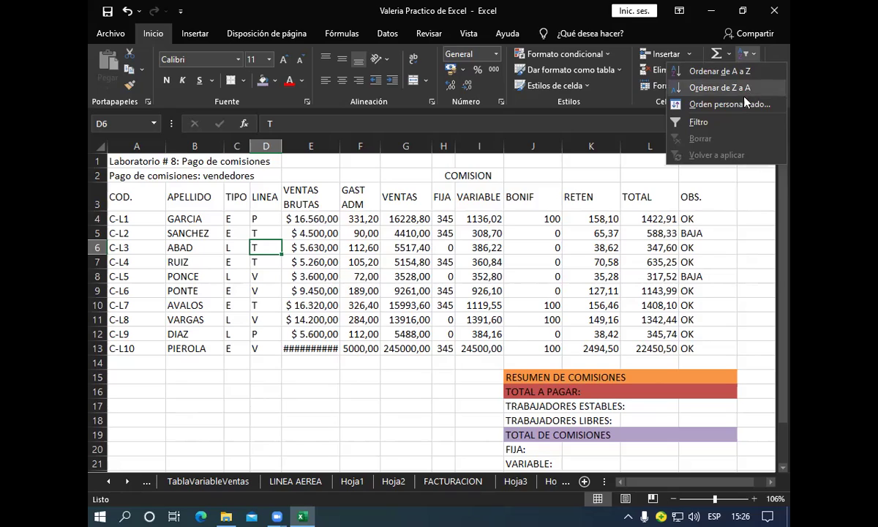
{"action": "left_click", "coordinate": [696, 122]}
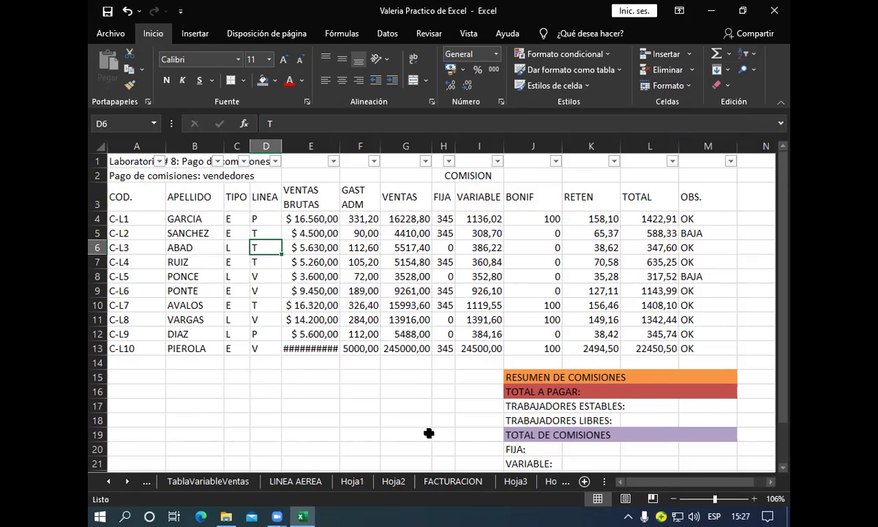
{"action": "key", "text": "ctrl+z"}
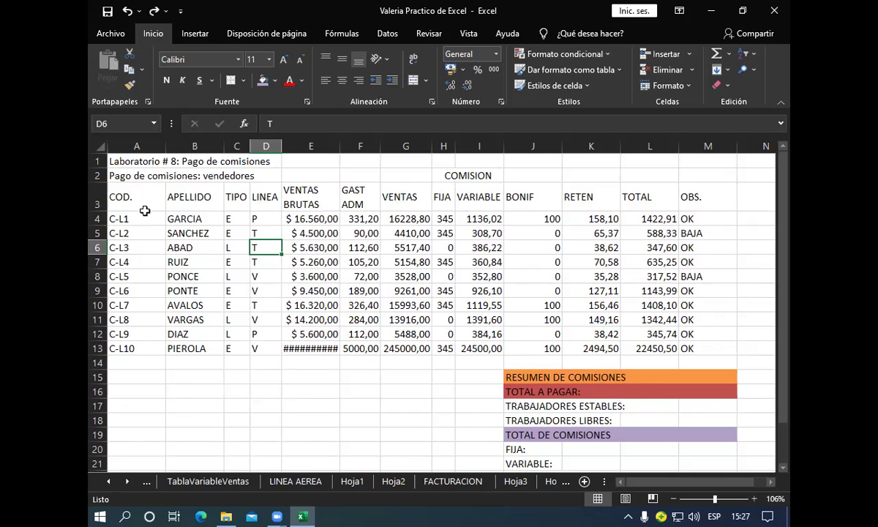
Step: Select A3:M13, from the COD. header across to OBS. and down to the last seller
{"action": "left_click", "coordinate": [134, 190]}
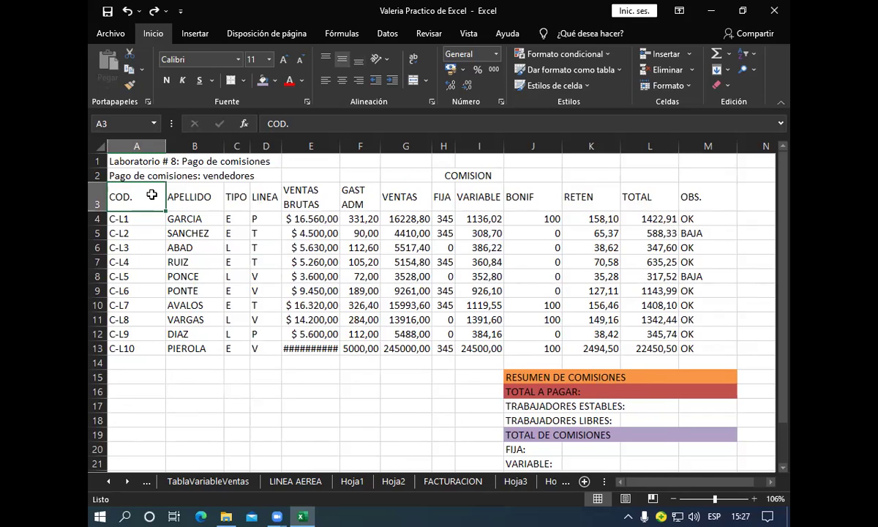
{"action": "key", "text": "ctrl+shift+Right"}
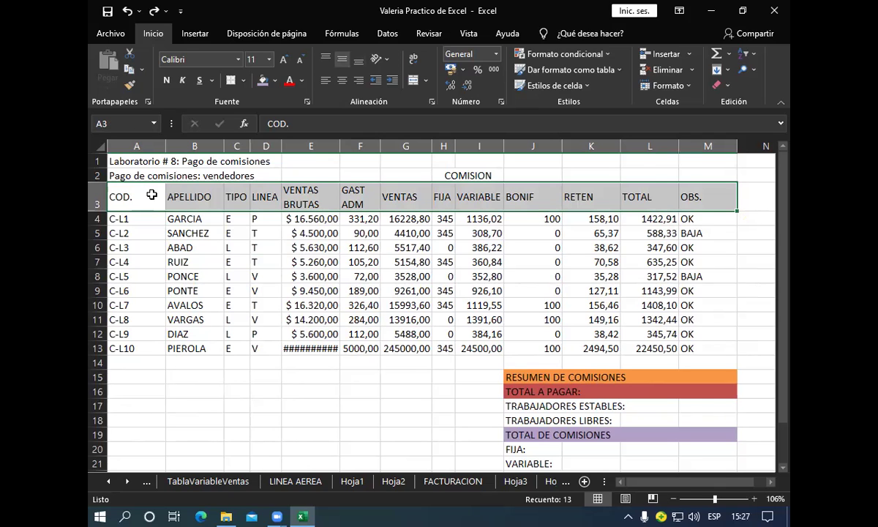
{"action": "key", "text": "ctrl+shift+Down"}
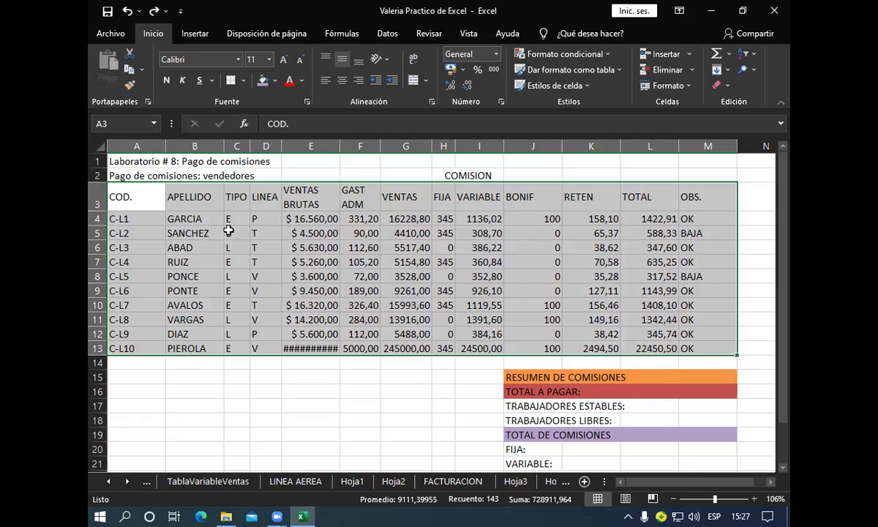
Step: Turn on Filtro for the header row and filter TIPO to show only E workers
{"action": "left_click", "coordinate": [755, 55]}
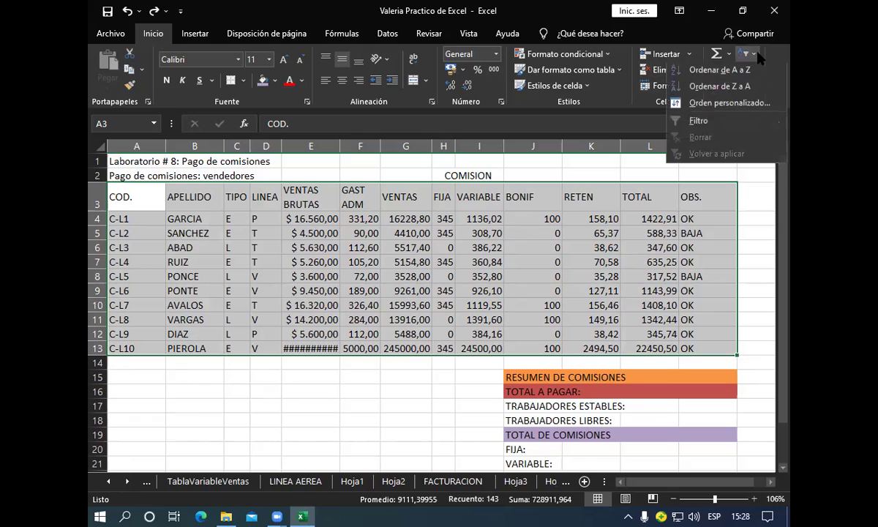
{"action": "left_click", "coordinate": [715, 122]}
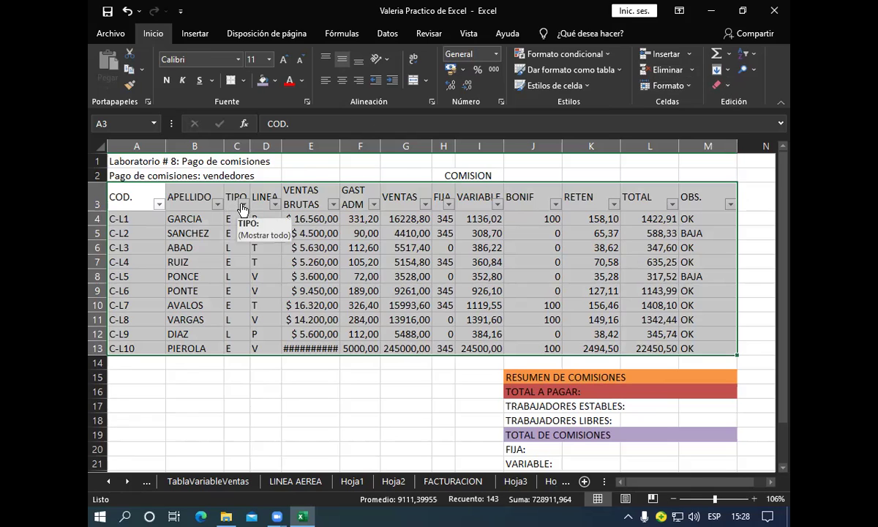
{"action": "left_click", "coordinate": [243, 205]}
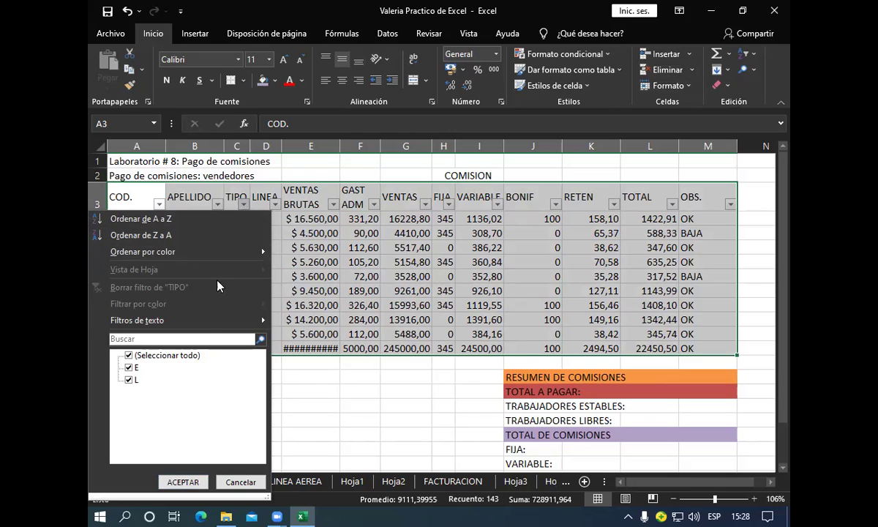
{"action": "left_click", "coordinate": [127, 381]}
{"action": "left_click", "coordinate": [183, 482]}
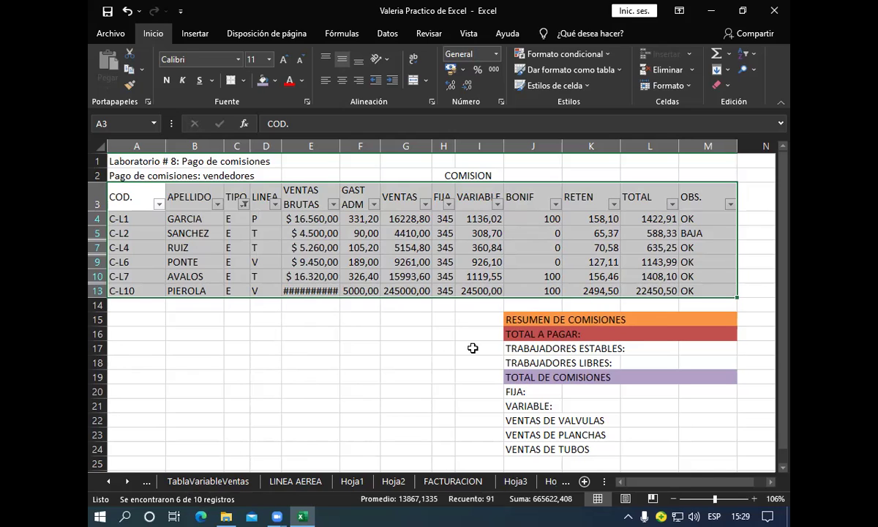
Step: Select the TOTAL column L4:L13 to read the filtered sum, 27649,08
{"action": "left_click", "coordinate": [637, 218]}
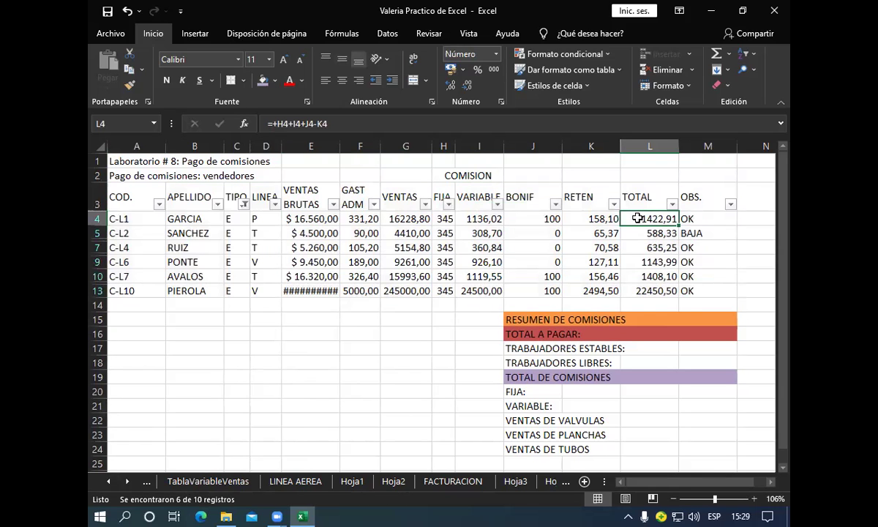
{"action": "left_click_drag", "start_coordinate": [637, 219], "coordinate": [636, 290]}
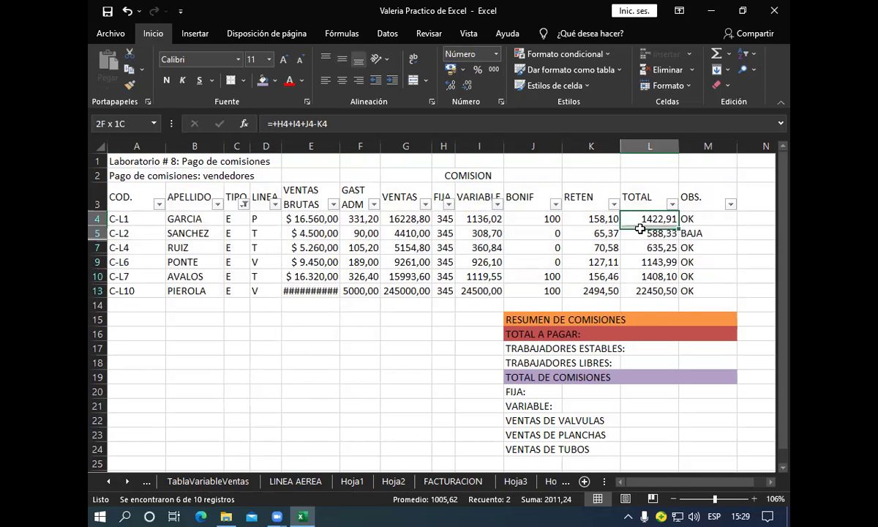
{"action": "left_click", "coordinate": [636, 290]}
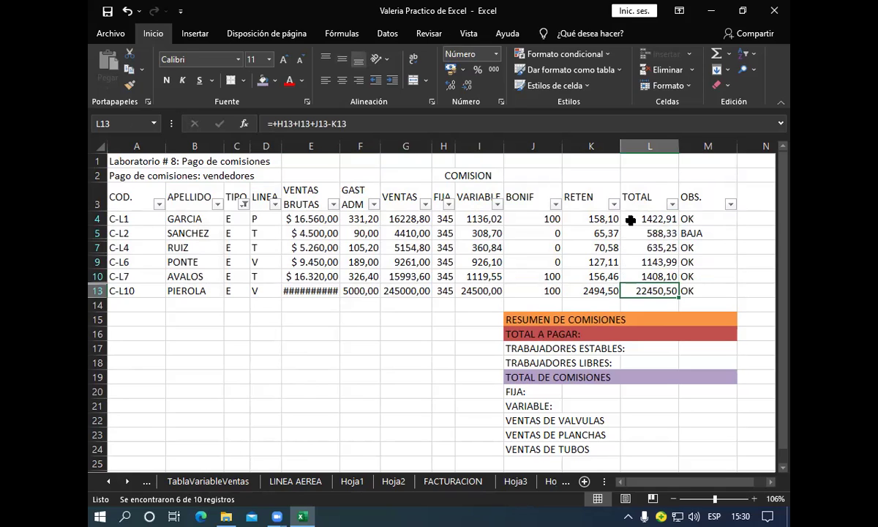
{"action": "left_click", "coordinate": [633, 219]}
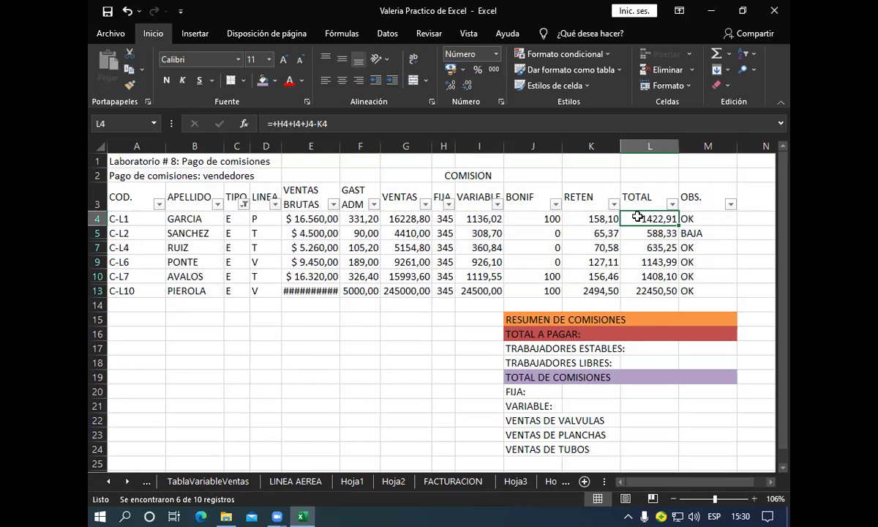
{"action": "key", "text": "shift+Down"}
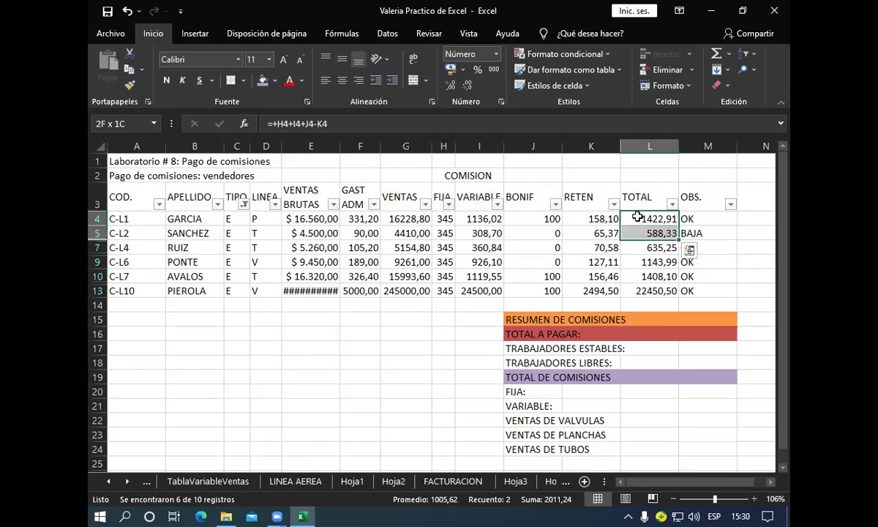
{"action": "key", "text": "shift+Down"}
{"action": "key", "text": "shift+Down"}
{"action": "key", "text": "shift+Down"}
{"action": "key", "text": "shift+Down"}
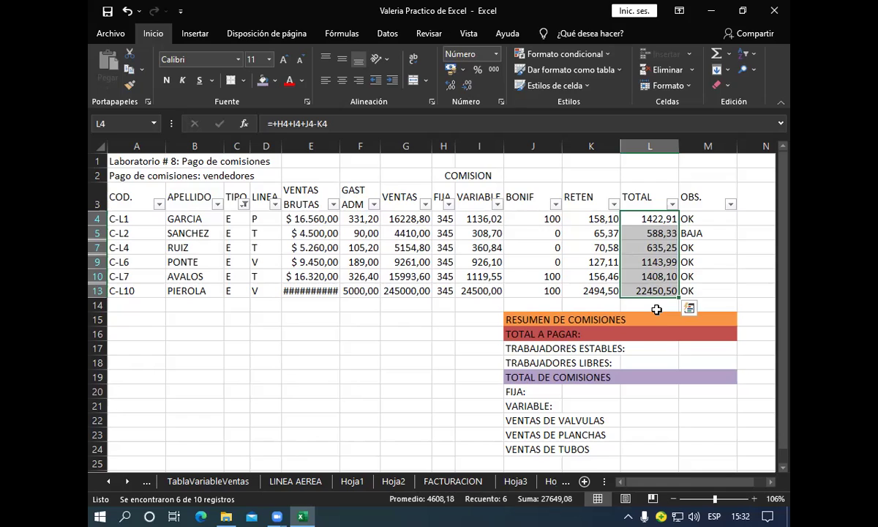
Step: Filter the TIPO column to list only type L workers instead of type E
{"action": "left_click", "coordinate": [244, 206]}
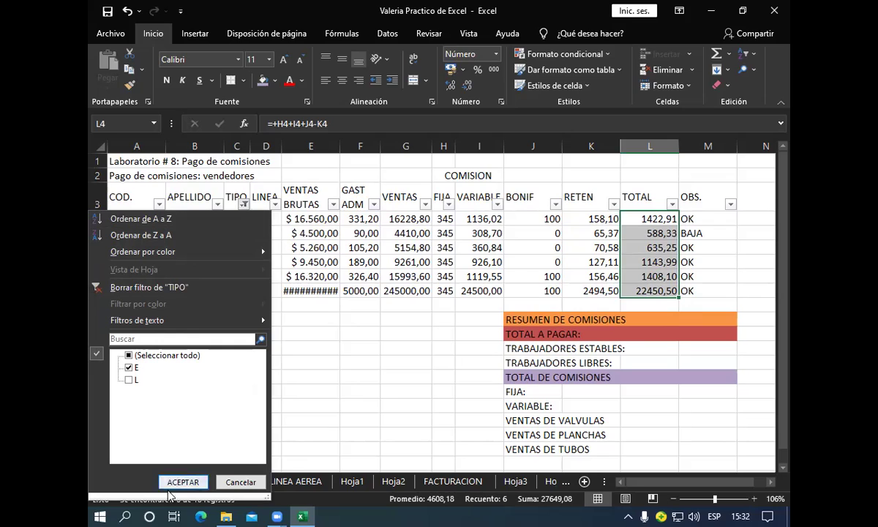
{"action": "left_click", "coordinate": [130, 367]}
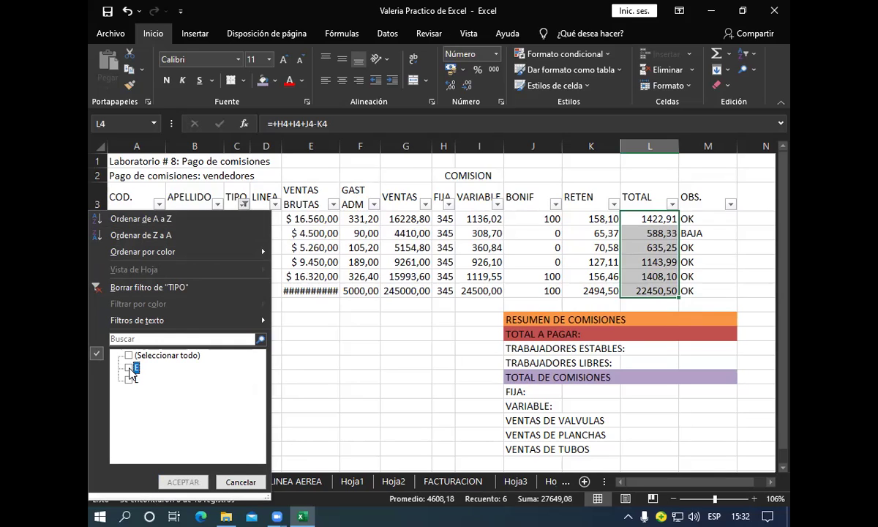
{"action": "left_click", "coordinate": [129, 378]}
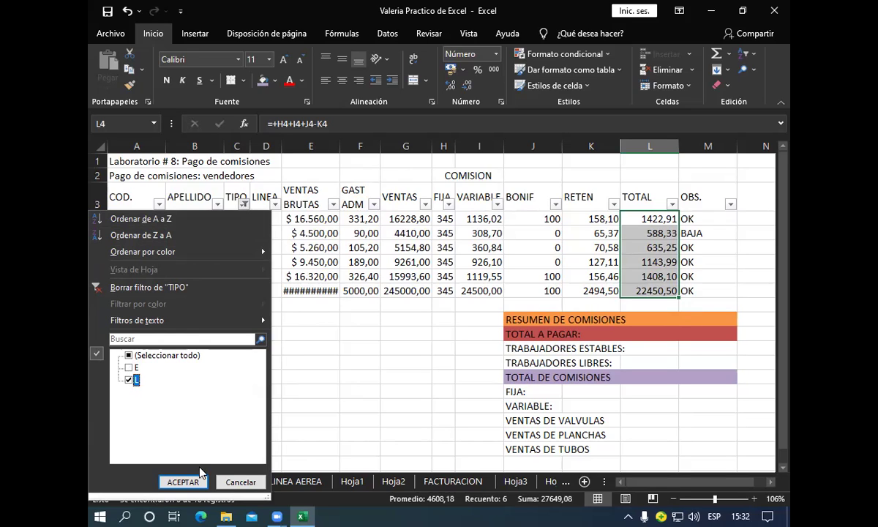
{"action": "left_click", "coordinate": [183, 482]}
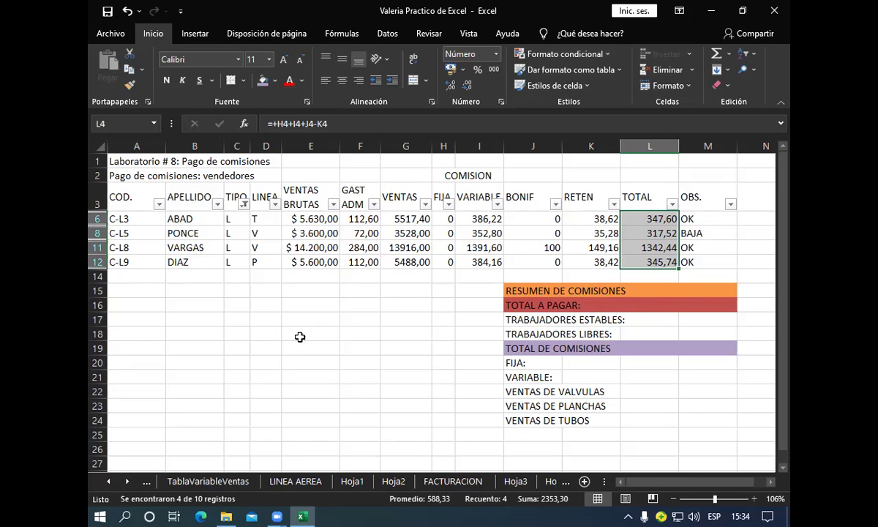
Step: Turn off the filter so all ten sellers, C-L1 to C-L10, show again
{"action": "left_click", "coordinate": [753, 55]}
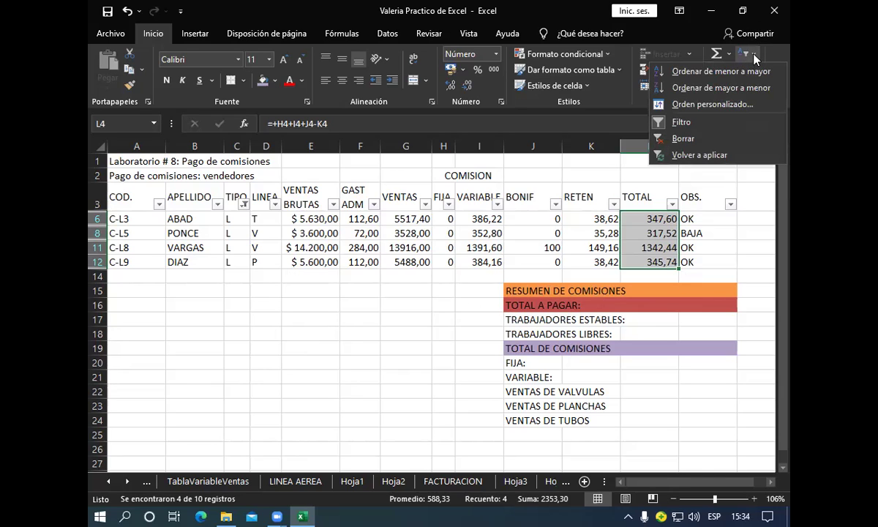
{"action": "left_click", "coordinate": [708, 138]}
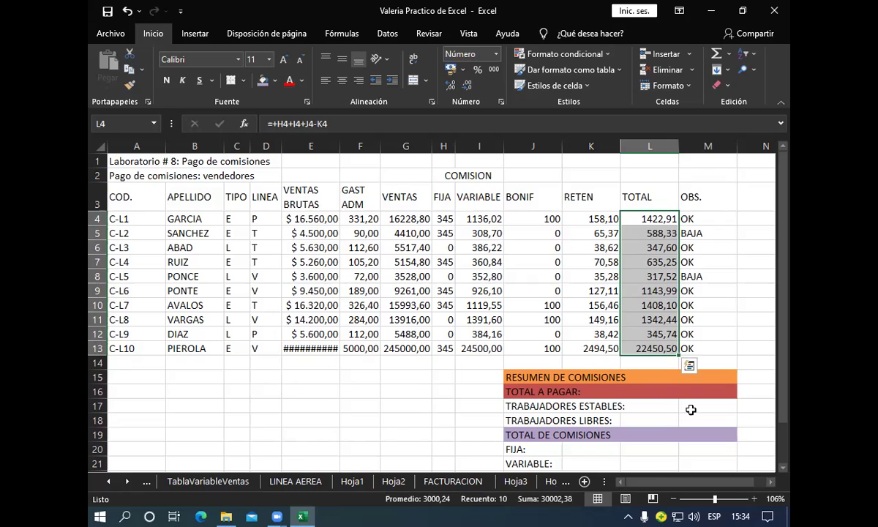
{"action": "left_click", "coordinate": [690, 409]}
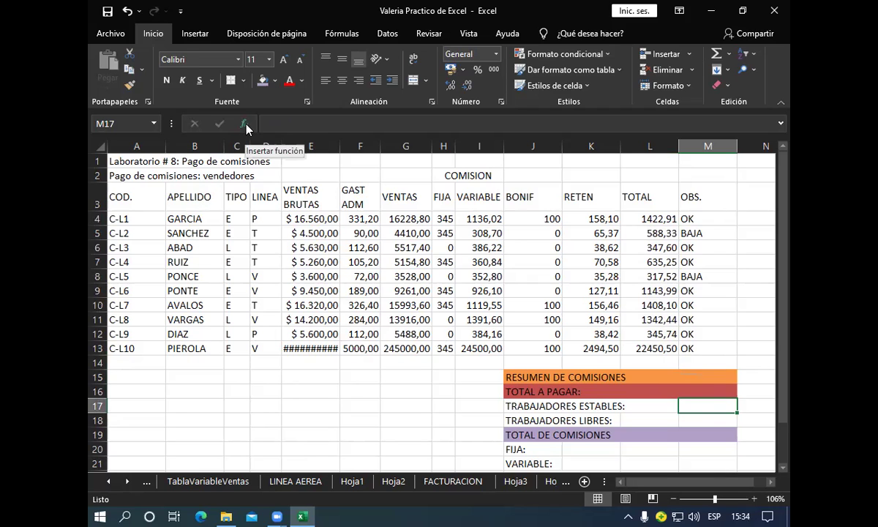
Step: Dismiss the Insertar función dialog and start M17's formula with +
{"action": "left_click", "coordinate": [245, 125]}
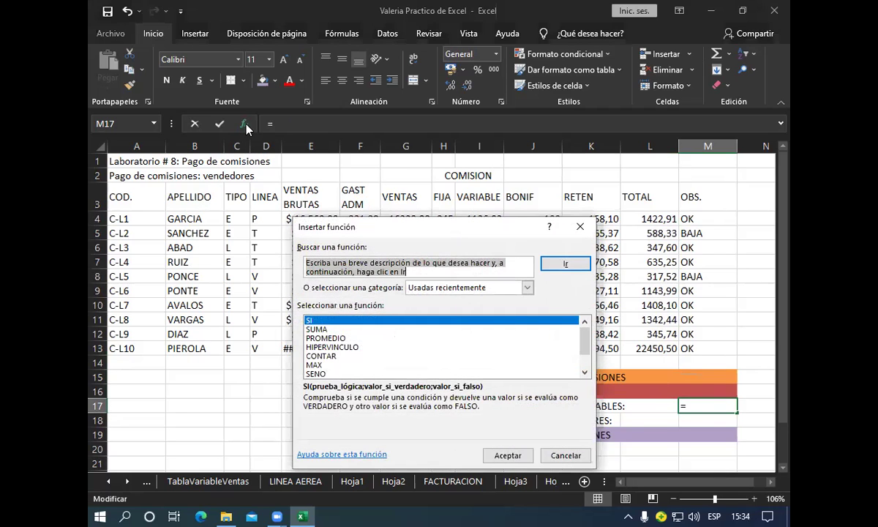
{"action": "left_click", "coordinate": [579, 226]}
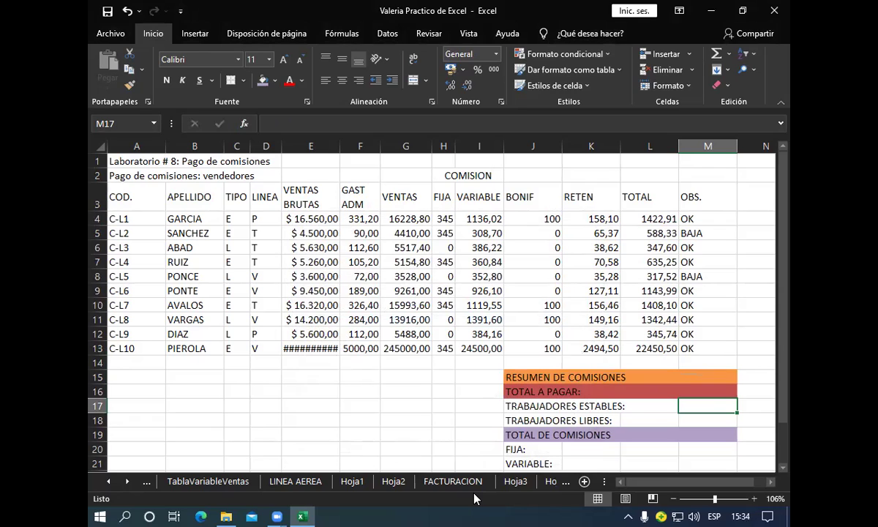
{"action": "type", "text": "+"}
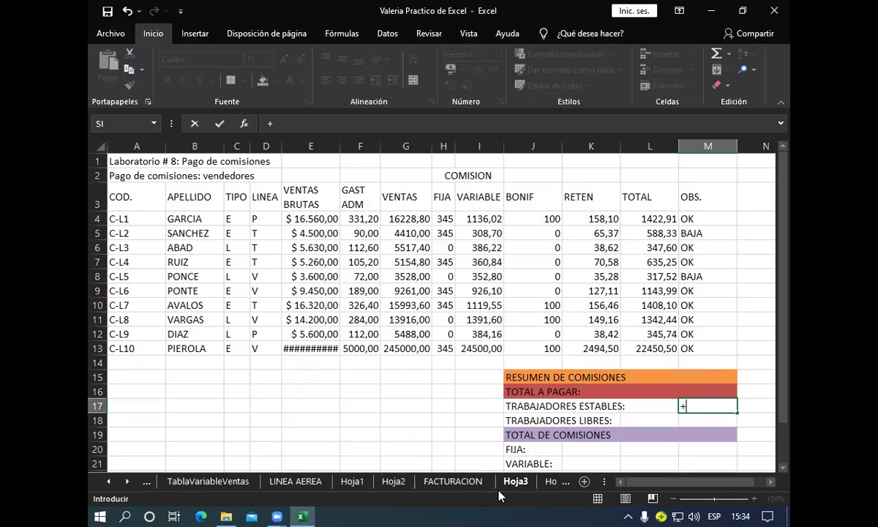
Step: Begin +SUMAR.SI in M17 using the TIPO column C4:C13 as the condition range
{"action": "type", "text": "SUM"}
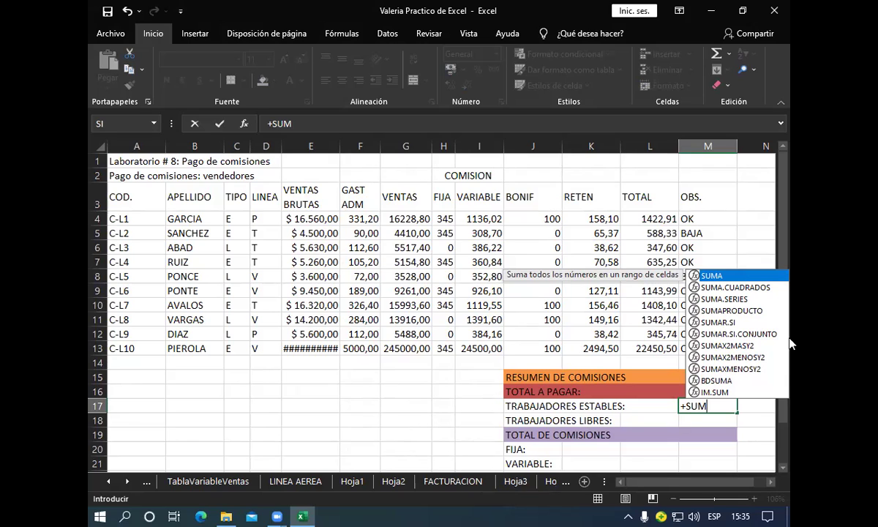
{"action": "left_click", "coordinate": [721, 322]}
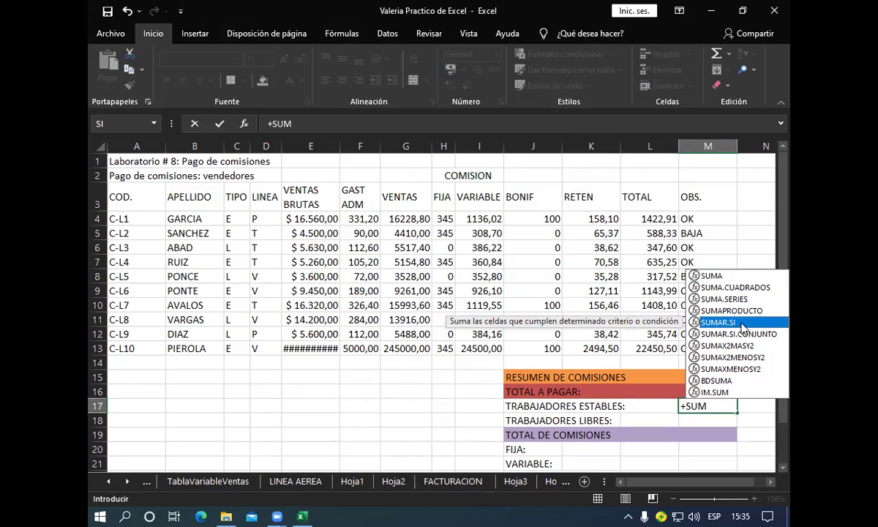
{"action": "double_click", "coordinate": [739, 323]}
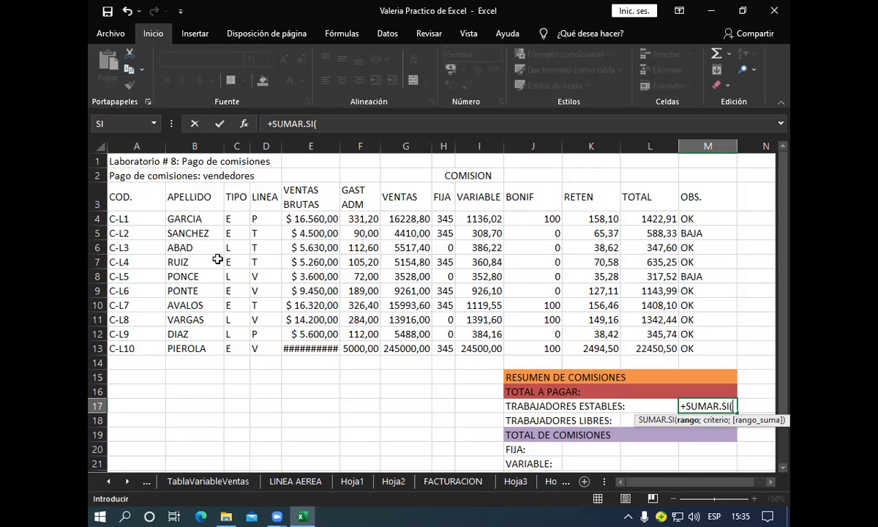
{"action": "left_click", "coordinate": [241, 218]}
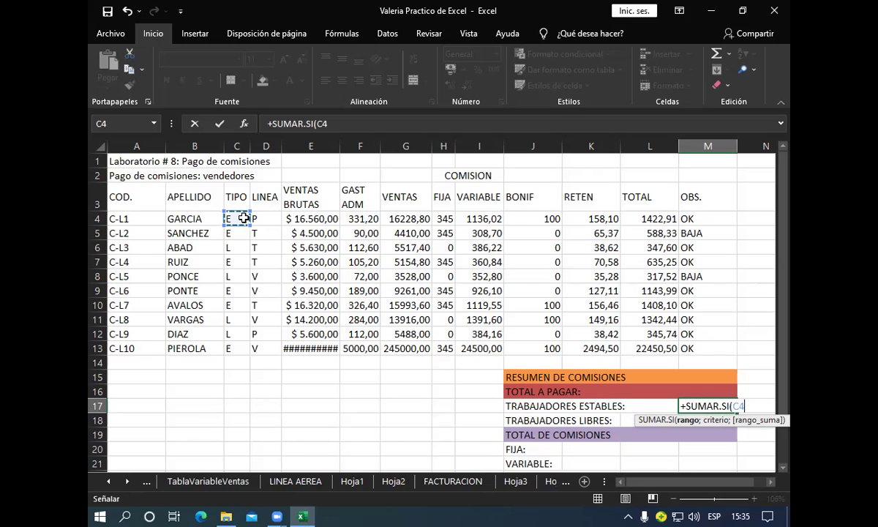
{"action": "left_click_drag", "start_coordinate": [244, 218], "coordinate": [229, 347]}
{"action": "left_click", "coordinate": [230, 346]}
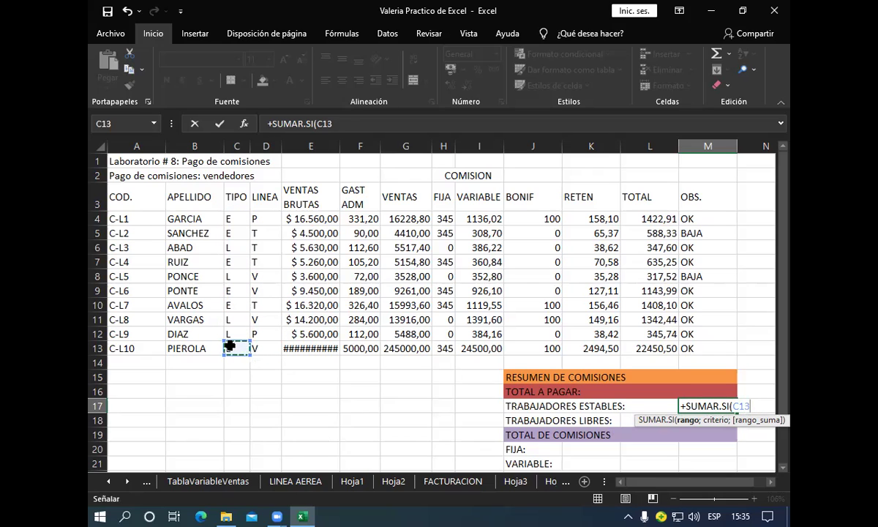
{"action": "left_click", "coordinate": [241, 219]}
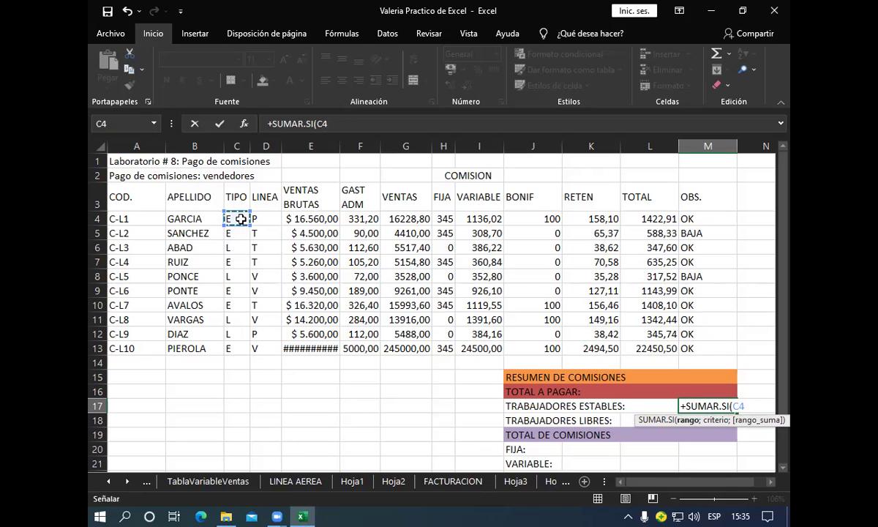
{"action": "key", "text": "shift+Down"}
{"action": "key", "text": "shift+Down"}
{"action": "key", "text": "shift+Down"}
{"action": "key", "text": "shift+Down"}
{"action": "key", "text": "shift+Down"}
{"action": "key", "text": "shift+Down"}
{"action": "key", "text": "shift+Down"}
{"action": "key", "text": "shift+Down"}
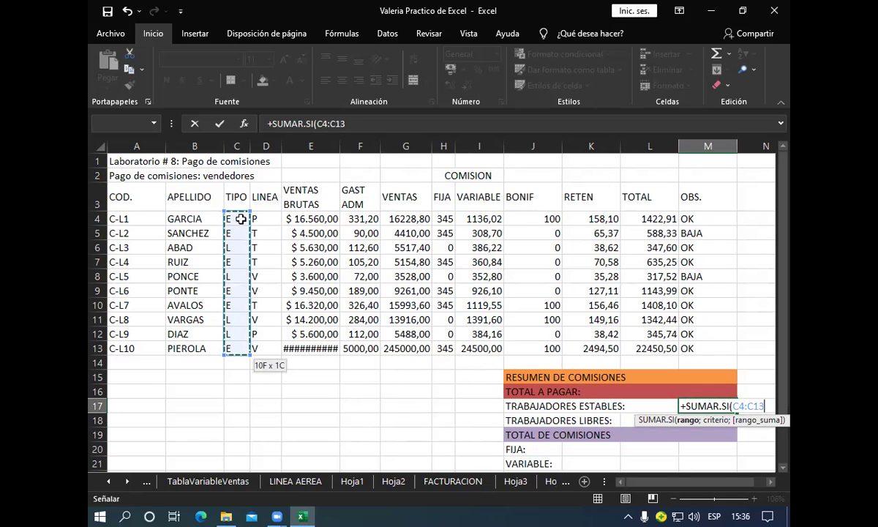
{"action": "type", "text": ";"}
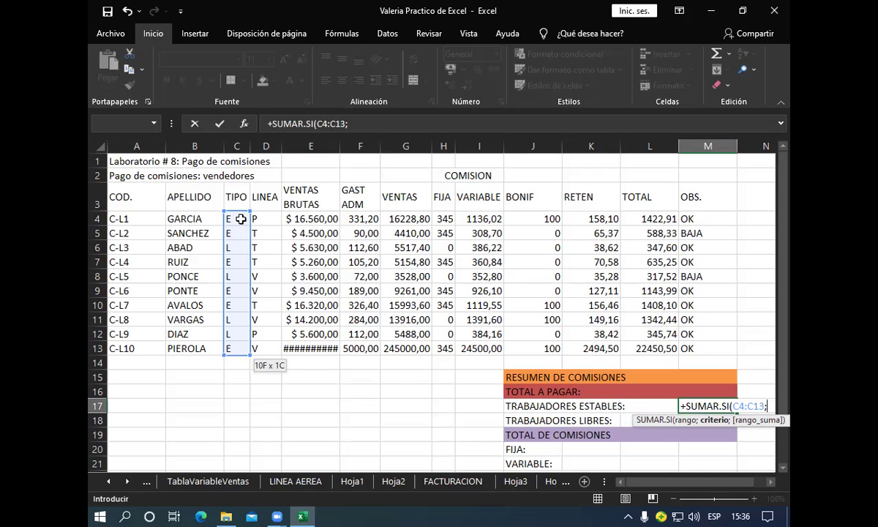
Step: Complete =+SUMAR.SI(C4:C13;"E";L4:L13) in M17, giving the stable total 27649,0836
{"action": "type", "text": "\""}
{"action": "type", "text": "E\""}
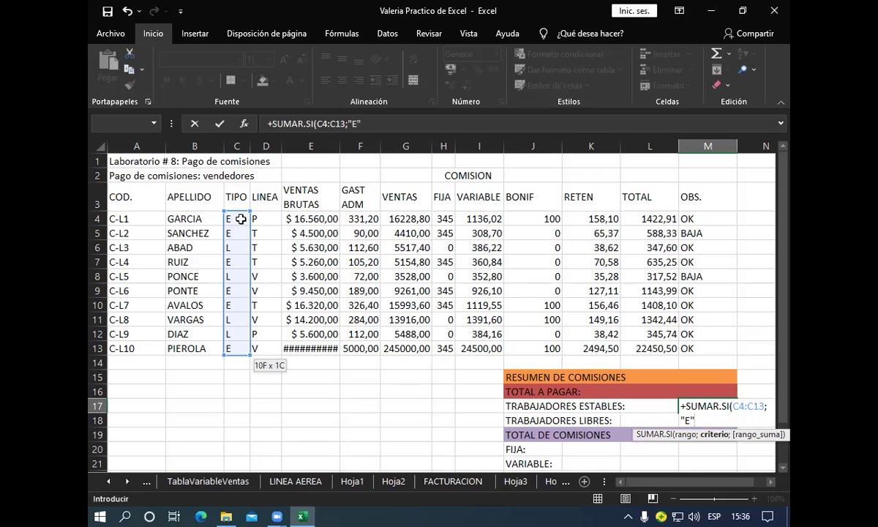
{"action": "type", "text": ";"}
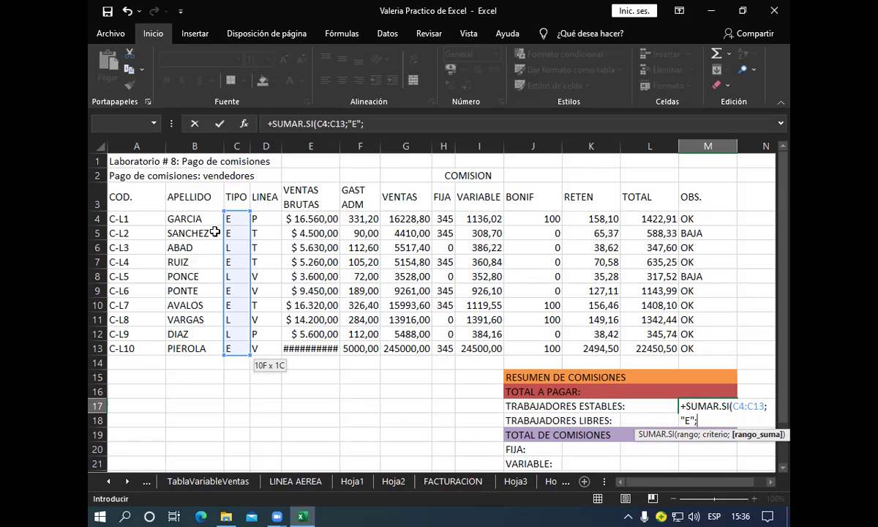
{"action": "left_click", "coordinate": [632, 212]}
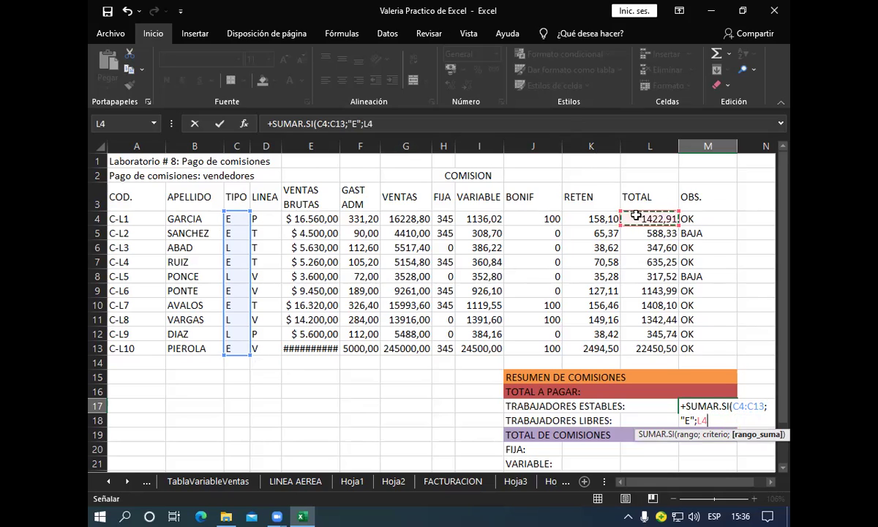
{"action": "key", "text": "shift+Down"}
{"action": "key", "text": "shift+Down"}
{"action": "key", "text": "shift+Down"}
{"action": "key", "text": "shift+Down"}
{"action": "key", "text": "shift+Down"}
{"action": "key", "text": "shift+Down"}
{"action": "key", "text": "shift+Down"}
{"action": "key", "text": "shift+Down"}
{"action": "key", "text": "shift+Down"}
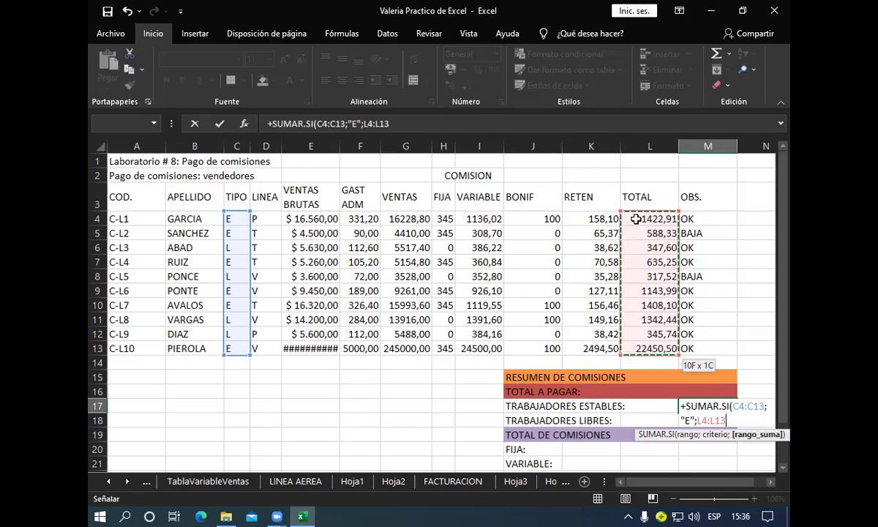
{"action": "key", "text": "Return"}
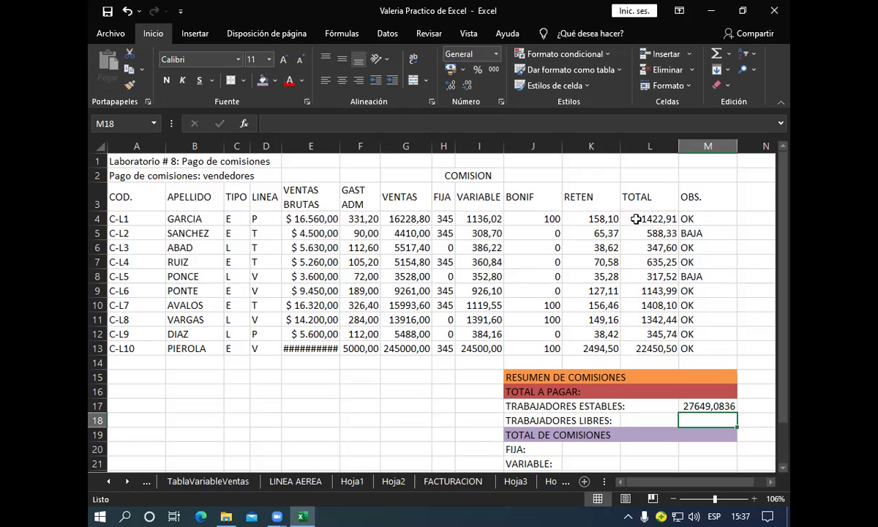
Step: Reduce M17's decimals so the stable workers' total reads 27649,08
{"action": "key", "text": "Up"}
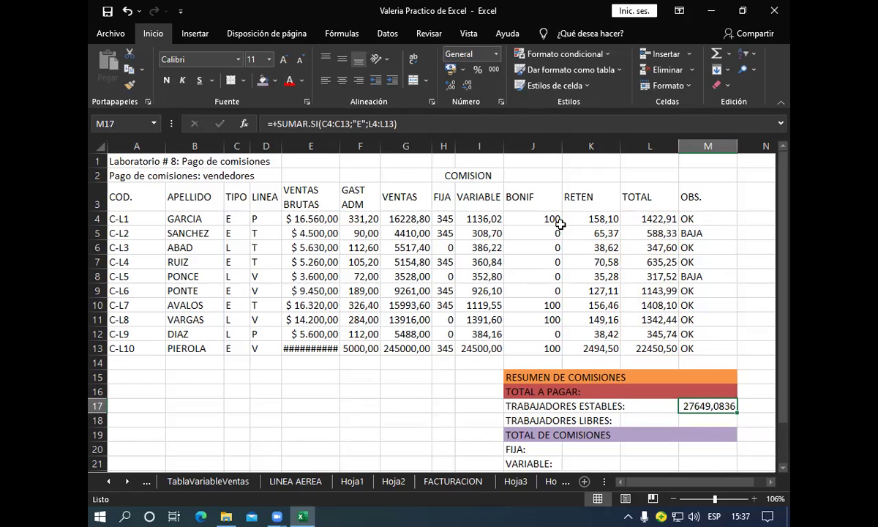
{"action": "left_click", "coordinate": [469, 92]}
{"action": "left_click", "coordinate": [468, 92]}
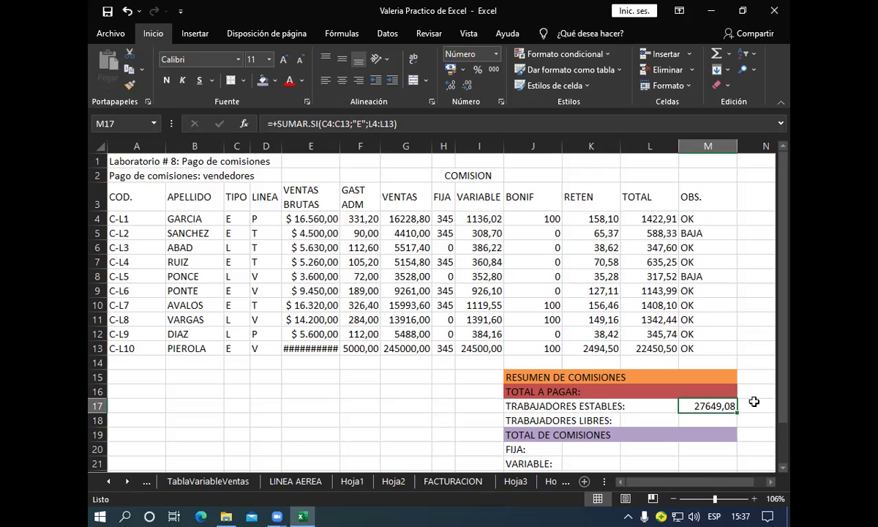
{"action": "key", "text": "Down"}
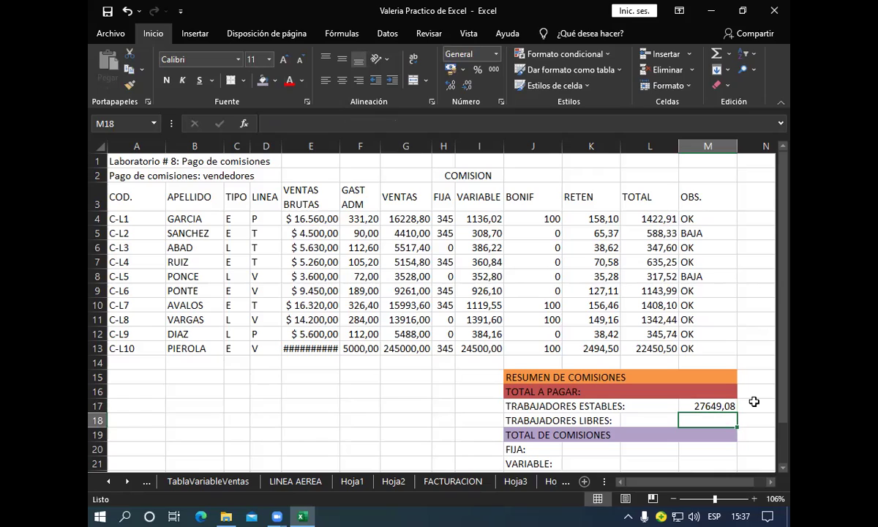
Step: Start +SUMAR.SI in M18 with TIPO range C4:C13, undoing a stray N12 reference
{"action": "type", "text": "+"}
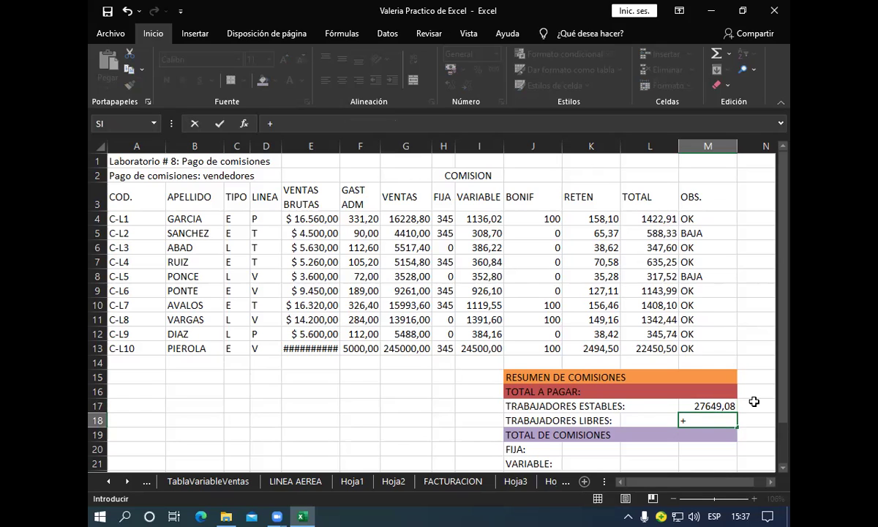
{"action": "type", "text": "SUM"}
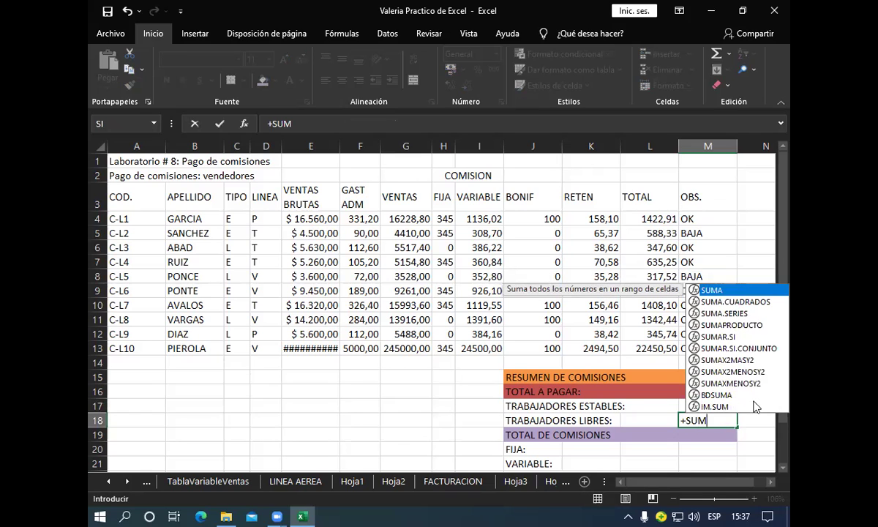
{"action": "double_click", "coordinate": [713, 337]}
{"action": "left_click", "coordinate": [744, 335]}
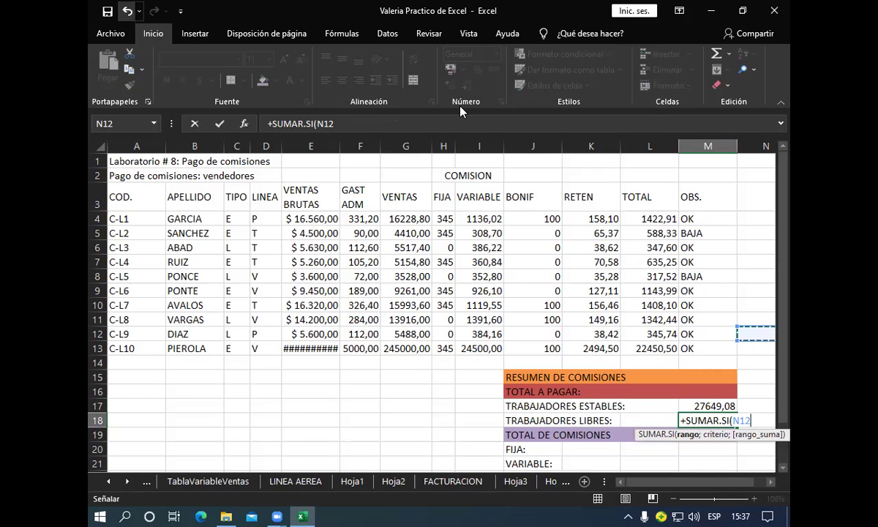
{"action": "left_click", "coordinate": [127, 11]}
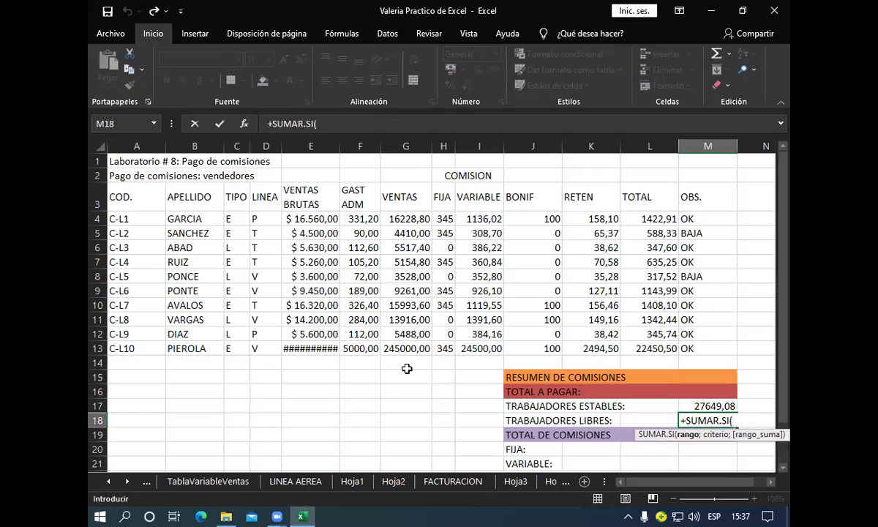
{"action": "left_click", "coordinate": [244, 218]}
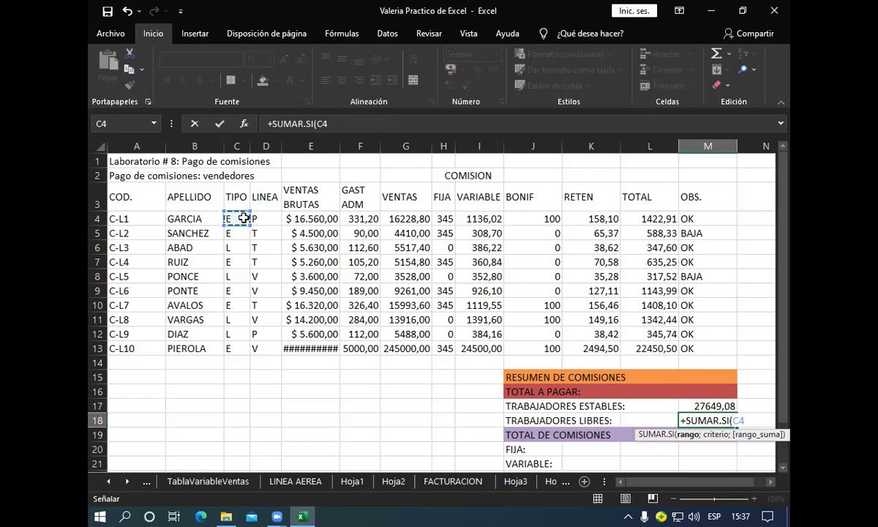
{"action": "key", "text": "shift+Down"}
{"action": "key", "text": "shift+Down"}
{"action": "key", "text": "shift+Down"}
{"action": "key", "text": "shift+Down"}
{"action": "key", "text": "shift+Down"}
{"action": "key", "text": "shift+Down"}
{"action": "key", "text": "shift+Down"}
{"action": "key", "text": "shift+Down"}
{"action": "key", "text": "shift+Down"}
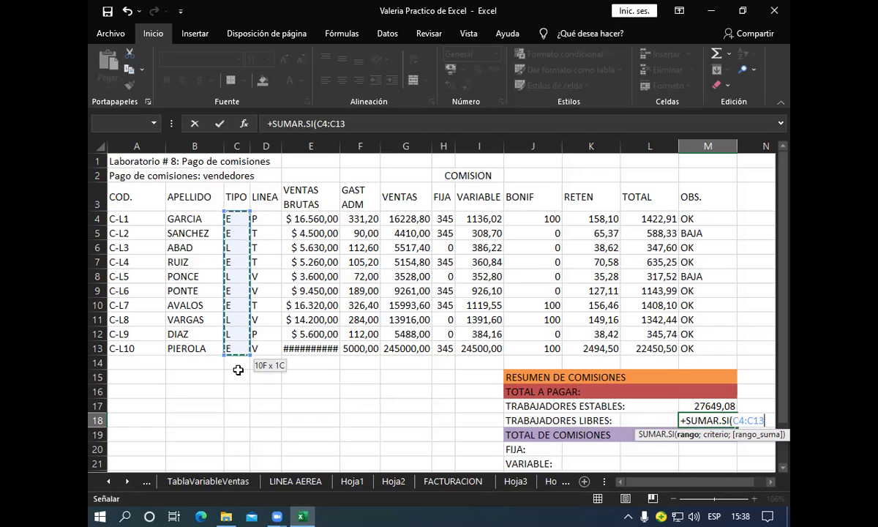
{"action": "type", "text": ";"}
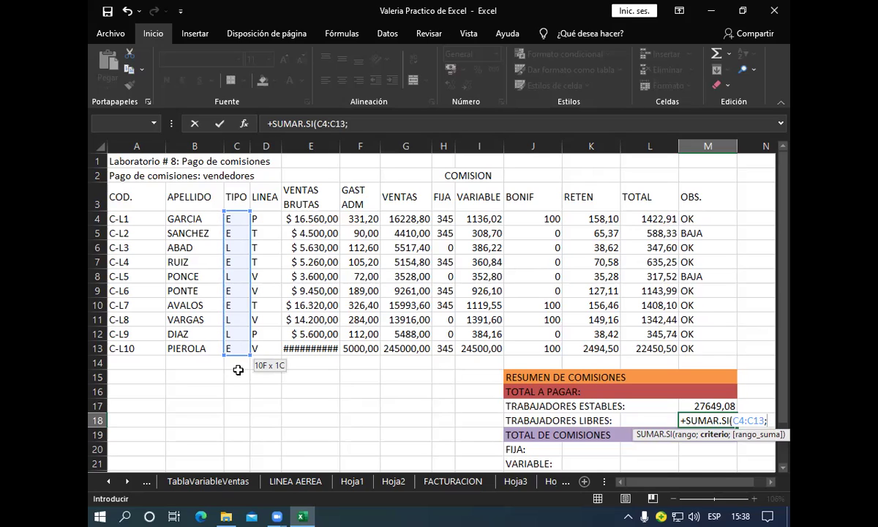
Step: Add criterion "L" and sum range L4:L13, giving the free workers' total 2353,3002
{"action": "type", "text": "\""}
{"action": "type", "text": "L\""}
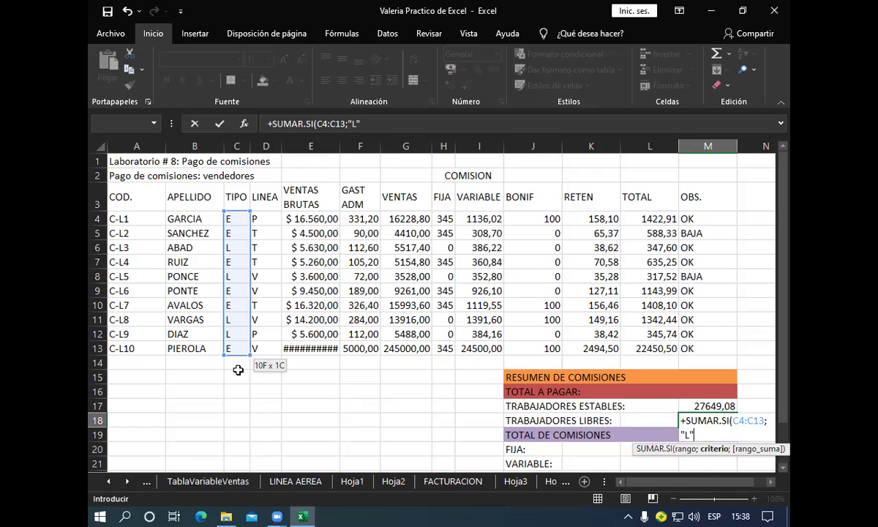
{"action": "type", "text": ";"}
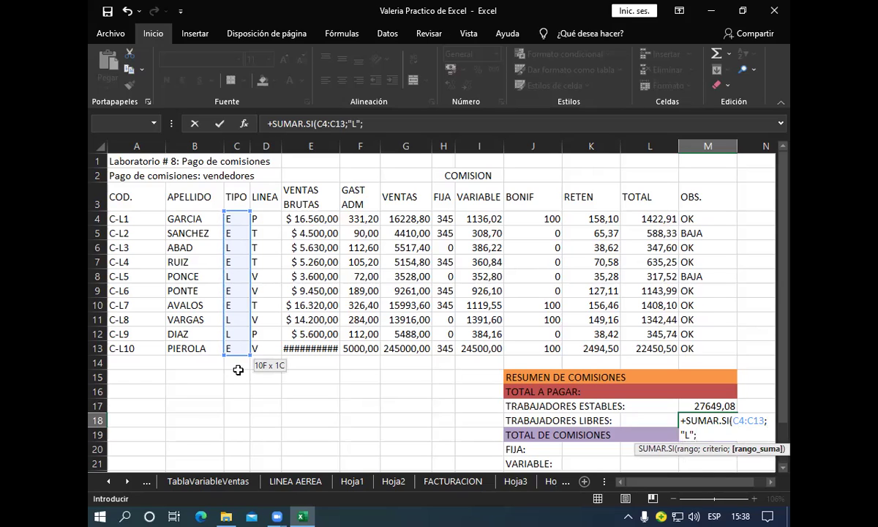
{"action": "left_click", "coordinate": [631, 218]}
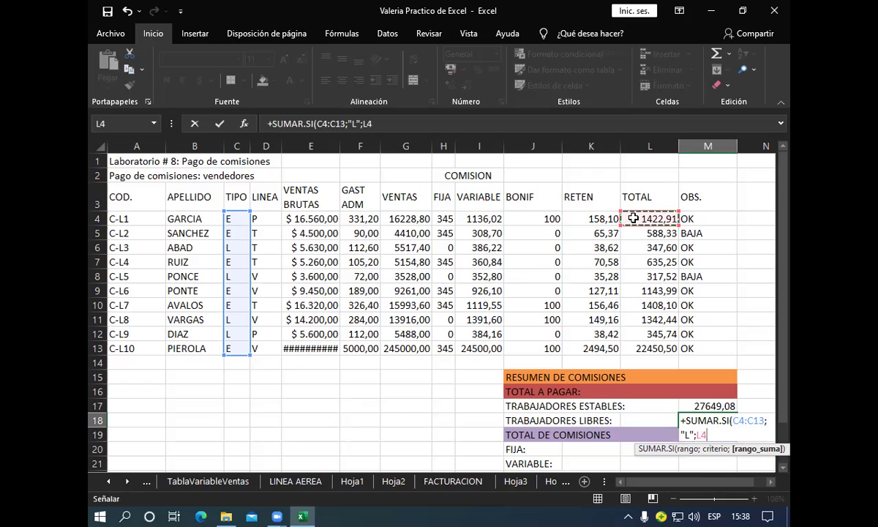
{"action": "mouse_move", "coordinate": [633, 218]}
{"action": "left_mouse_down"}
{"action": "mouse_move", "coordinate": [651, 293]}
{"action": "mouse_move", "coordinate": [658, 410]}
{"action": "left_mouse_up"}
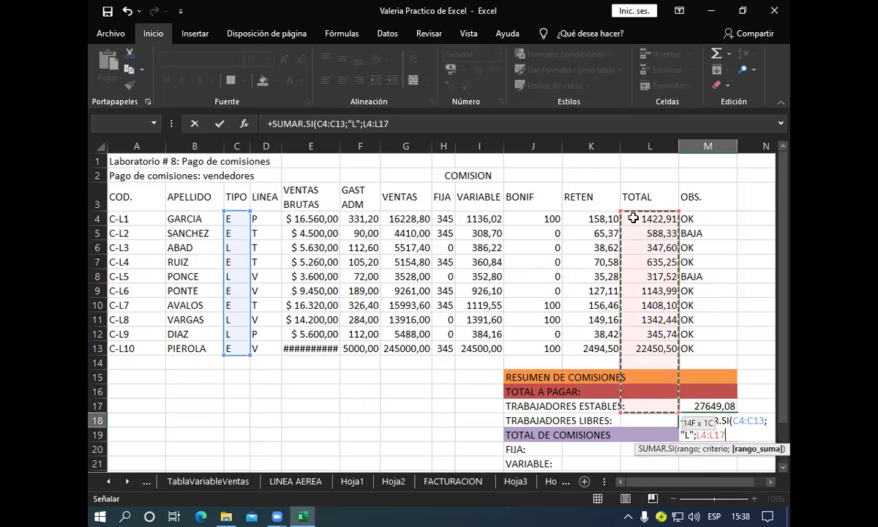
{"action": "left_click_drag", "start_coordinate": [651, 409], "coordinate": [651, 349]}
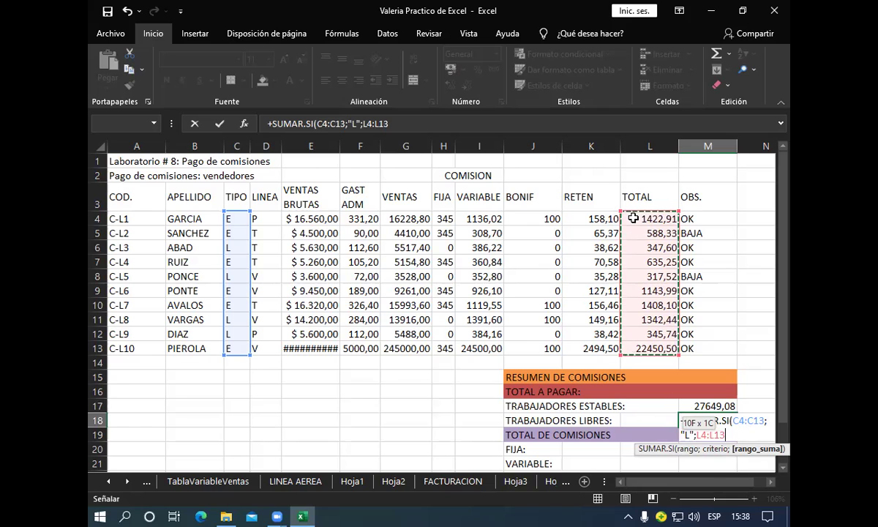
{"action": "key", "text": "Return"}
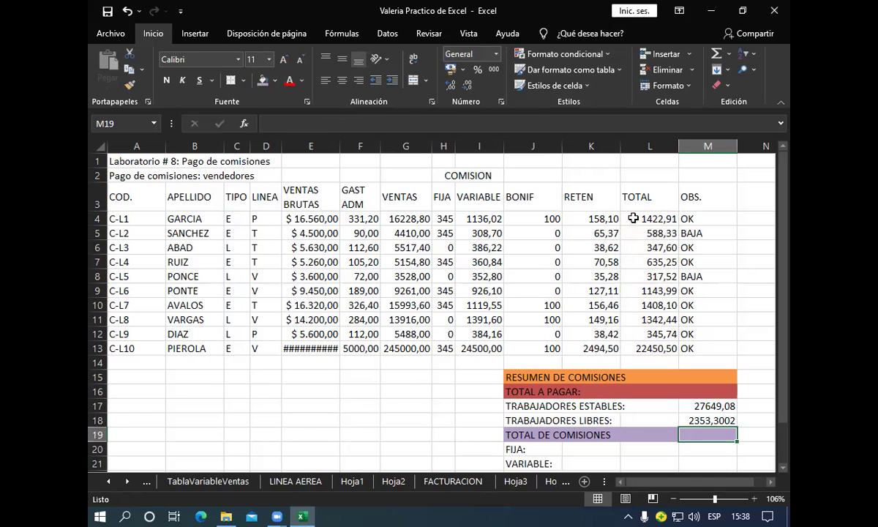
Step: Format the M18 free-workers total with two decimals as 2353,30
{"action": "key", "text": "Up"}
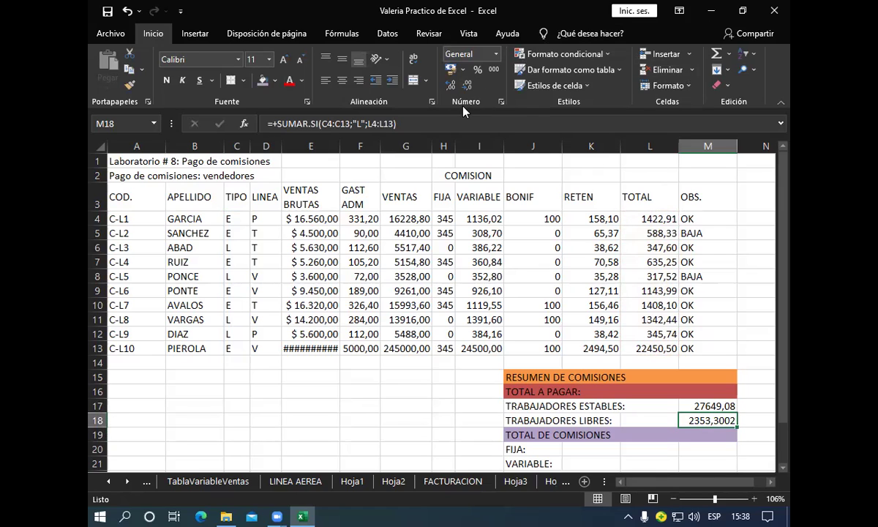
{"action": "left_click", "coordinate": [468, 87]}
{"action": "left_click", "coordinate": [468, 86]}
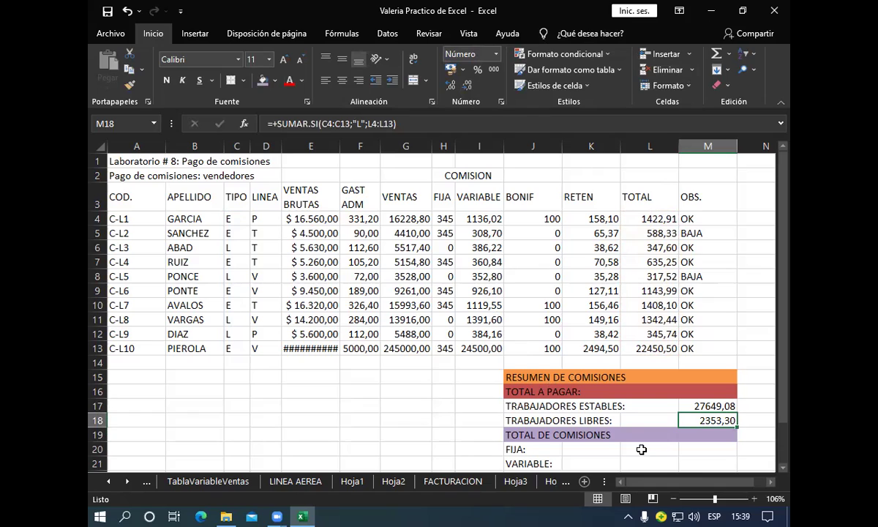
{"action": "key", "text": "Down"}
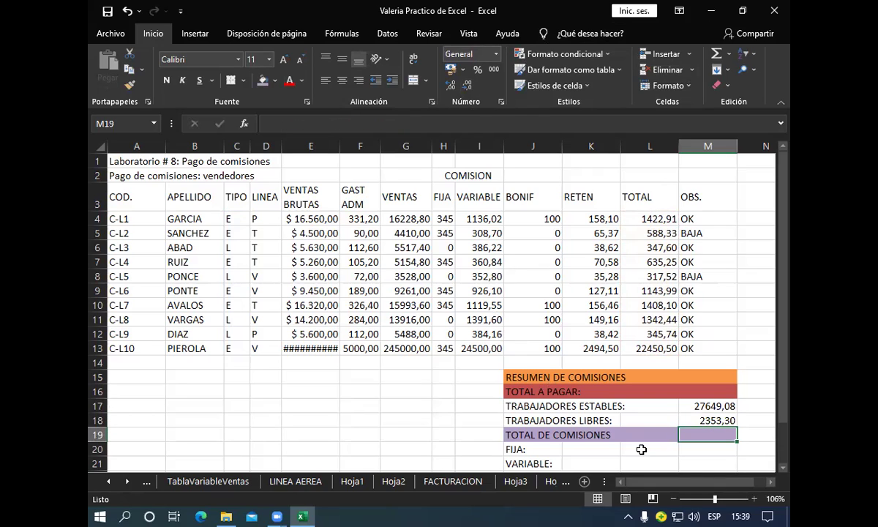
{"action": "key", "text": "Down"}
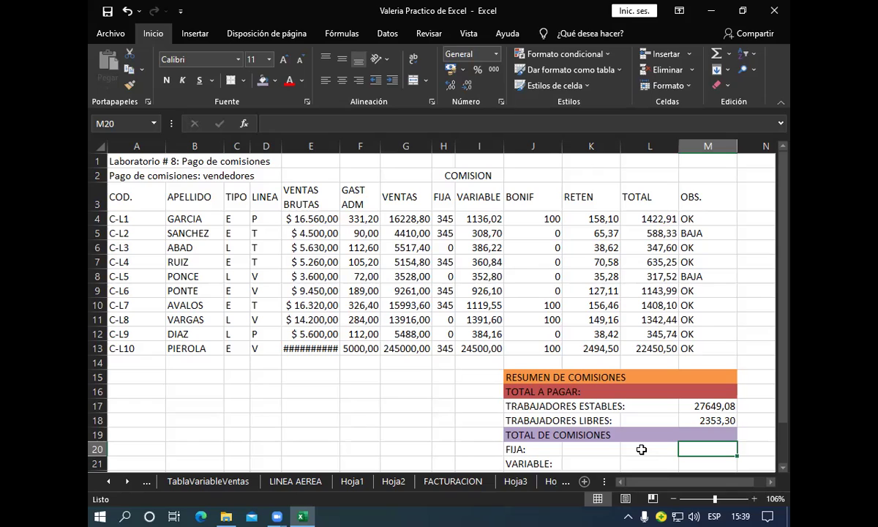
{"action": "type", "text": "+"}
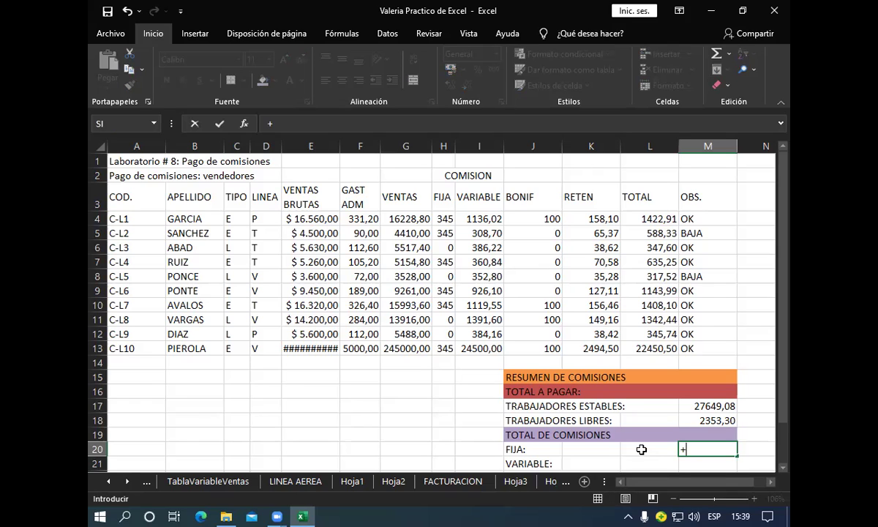
{"action": "type", "text": "S"}
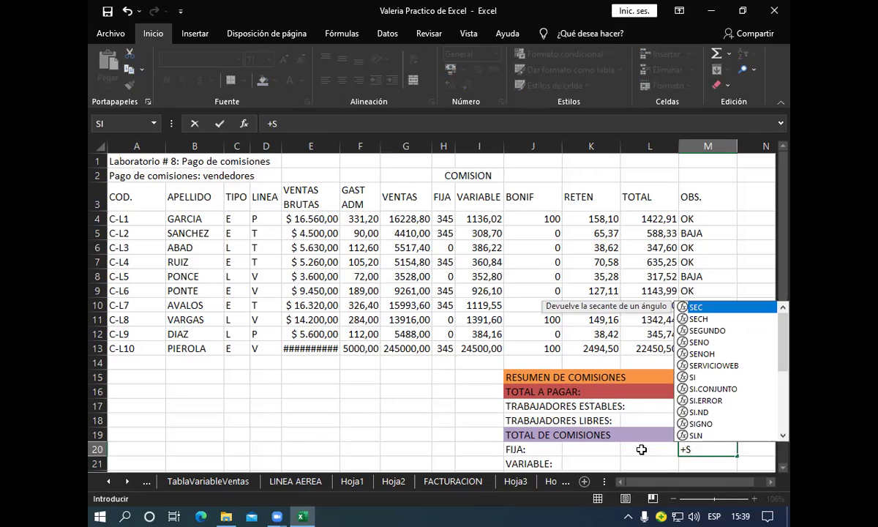
{"action": "type", "text": "U"}
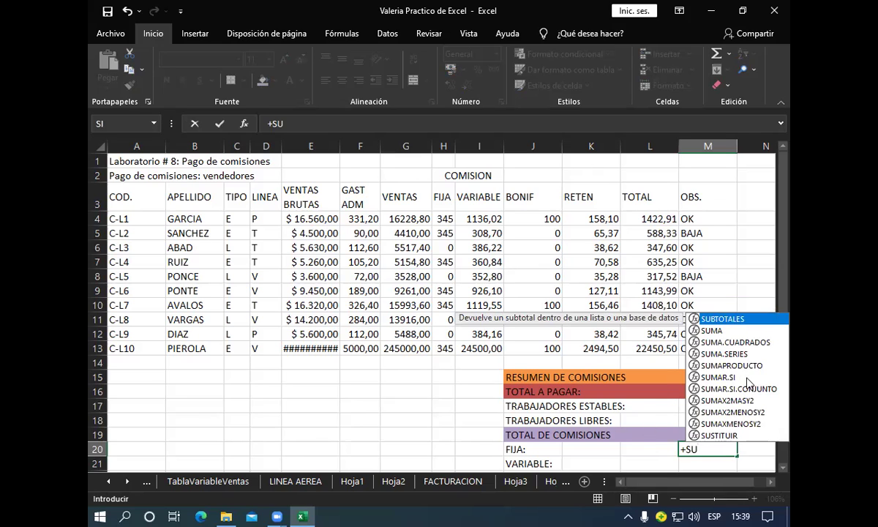
{"action": "double_click", "coordinate": [747, 379]}
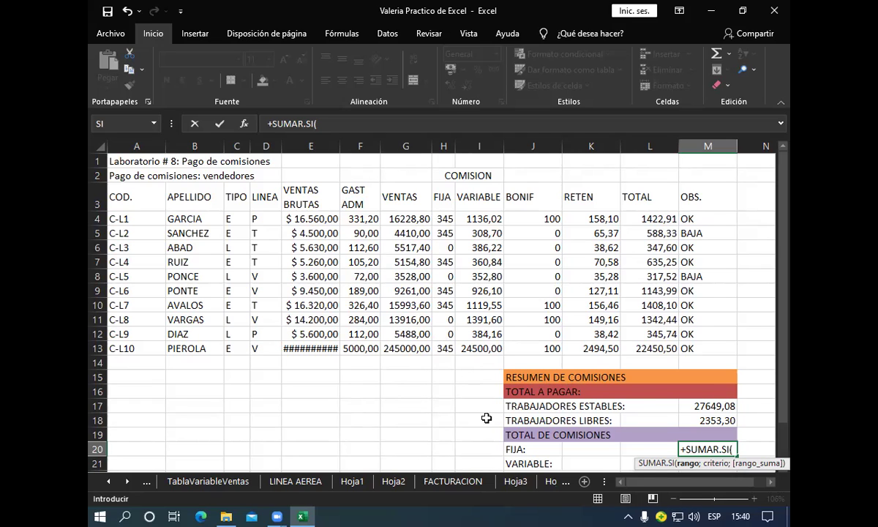
{"action": "key", "text": "Escape"}
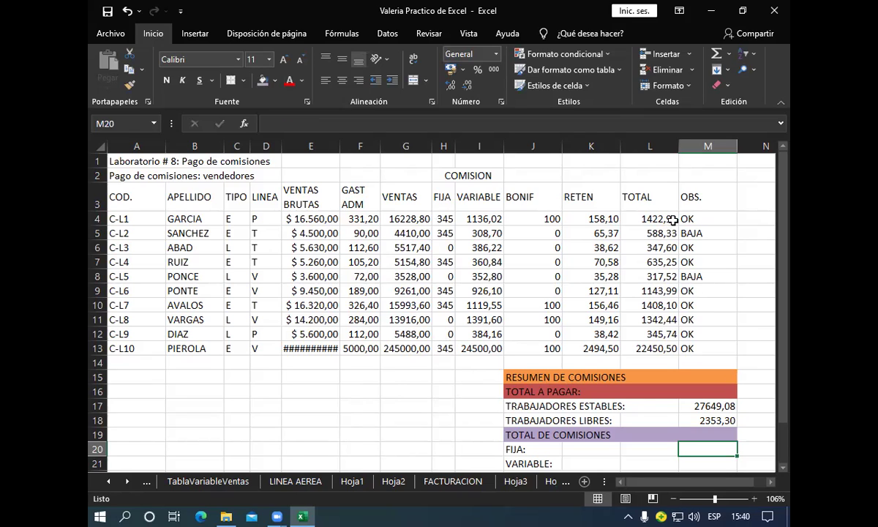
Step: Enter a Suma of H4:H13 in the FIJA total cell, giving 2070
{"action": "left_click", "coordinate": [729, 55]}
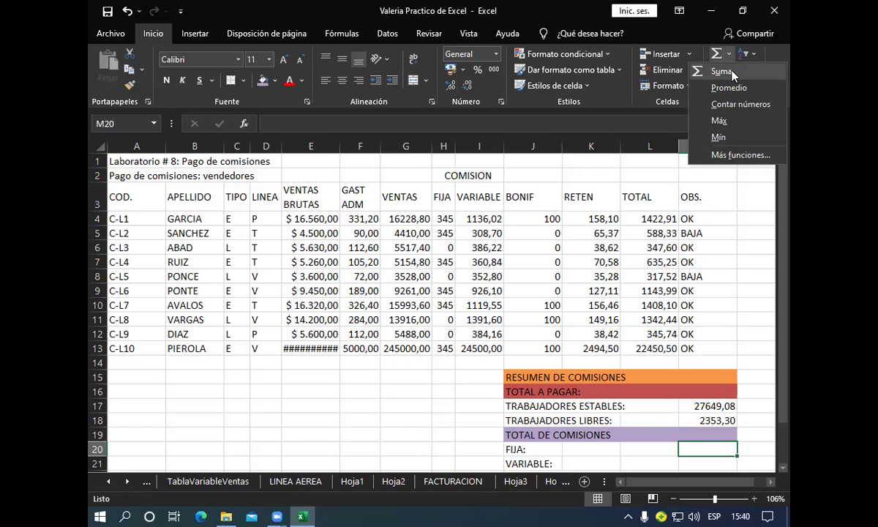
{"action": "left_click", "coordinate": [721, 71]}
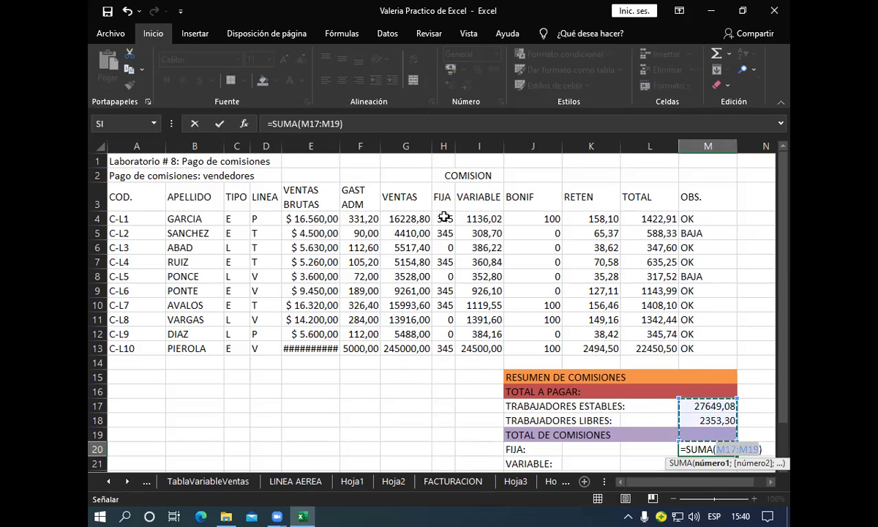
{"action": "left_click", "coordinate": [444, 217]}
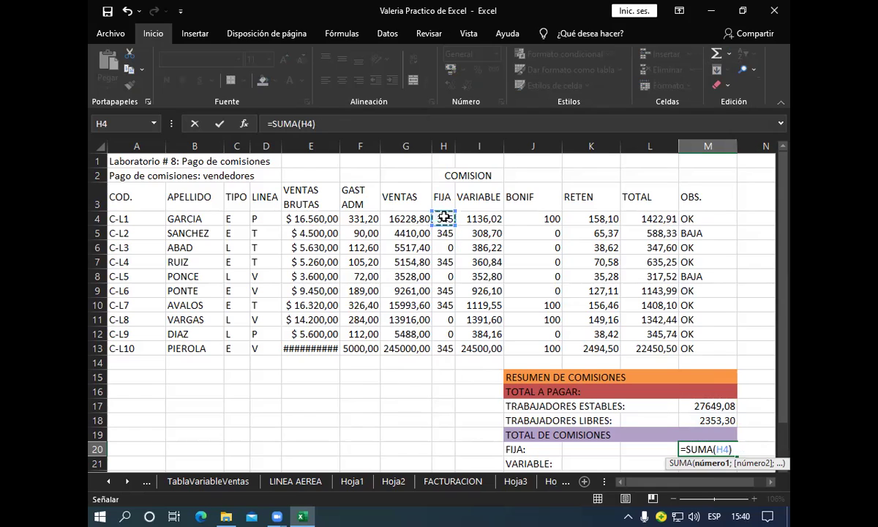
{"action": "left_click_drag", "start_coordinate": [444, 217], "coordinate": [444, 348]}
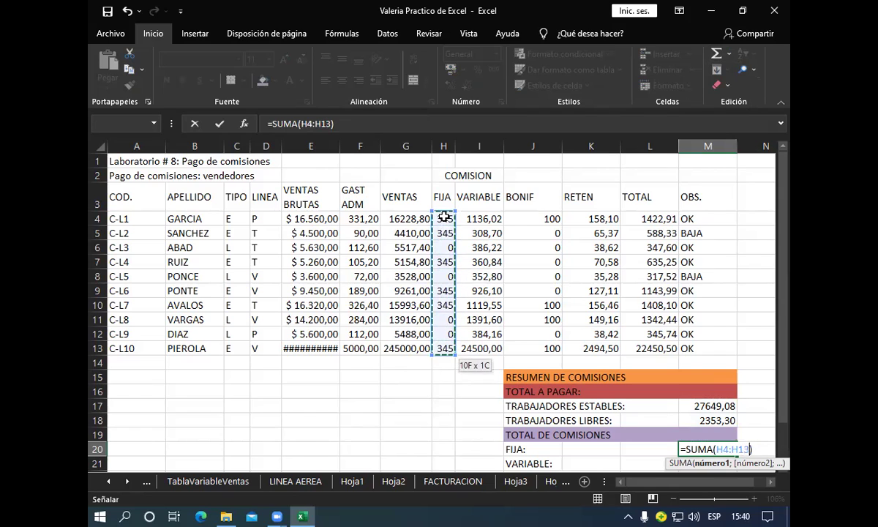
{"action": "key", "text": "Return"}
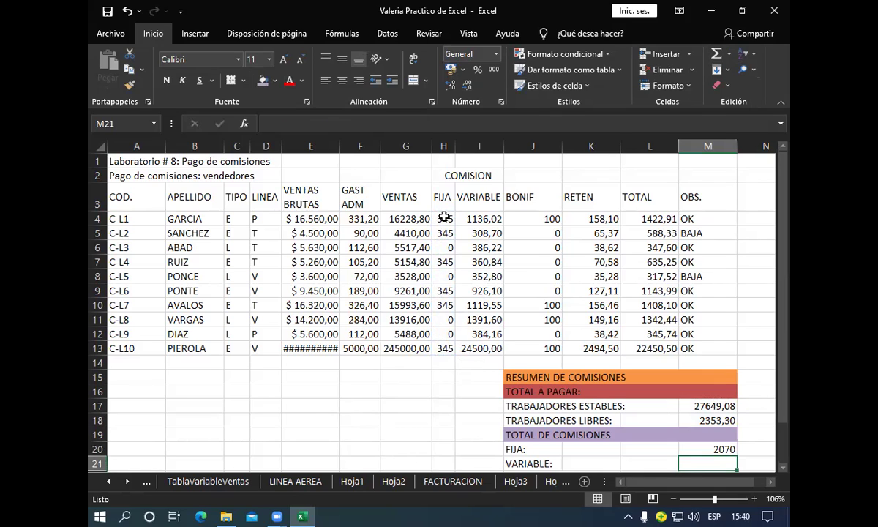
Step: Sum the VARIABLE column I4:I13 into M21 for 30865,98, then begin +SUM for valve sales
{"action": "left_click", "coordinate": [781, 466]}
{"action": "left_click", "coordinate": [782, 467]}
{"action": "left_click", "coordinate": [781, 467]}
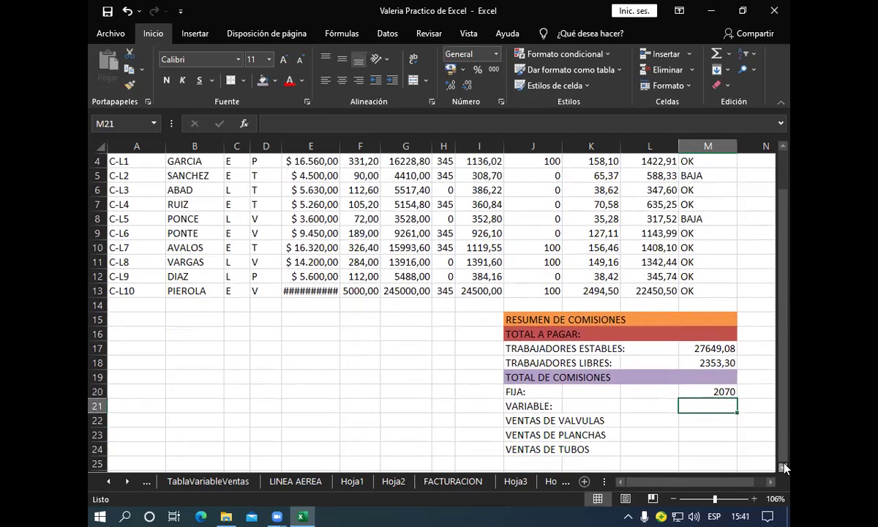
{"action": "left_click", "coordinate": [782, 467]}
{"action": "left_click", "coordinate": [781, 466]}
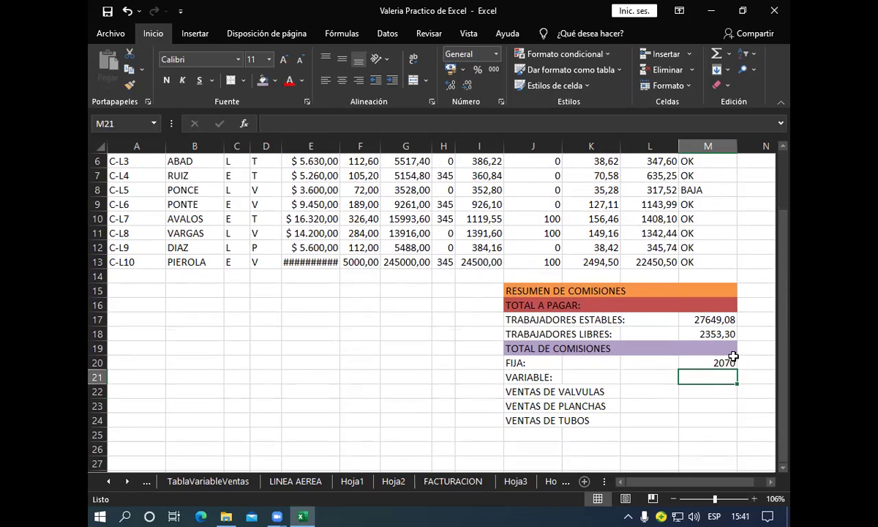
{"action": "left_click", "coordinate": [730, 56]}
{"action": "left_click", "coordinate": [732, 74]}
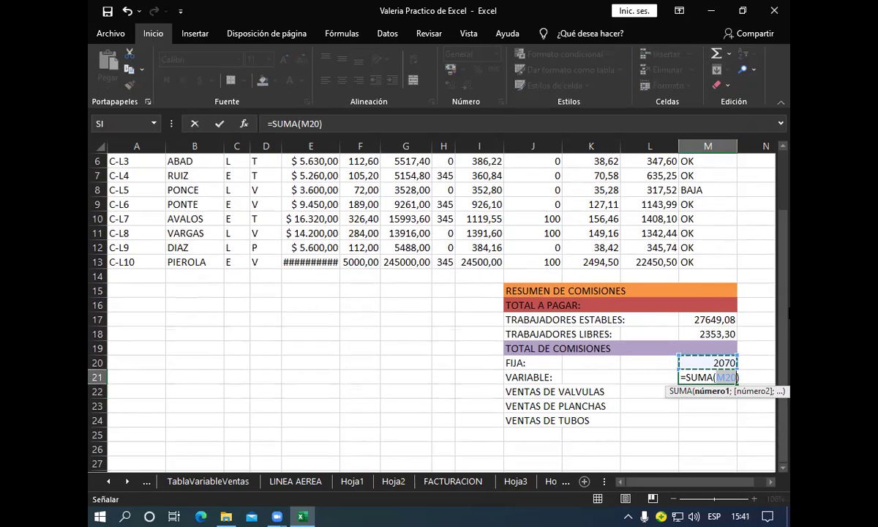
{"action": "left_click", "coordinate": [782, 145]}
{"action": "left_click", "coordinate": [782, 146]}
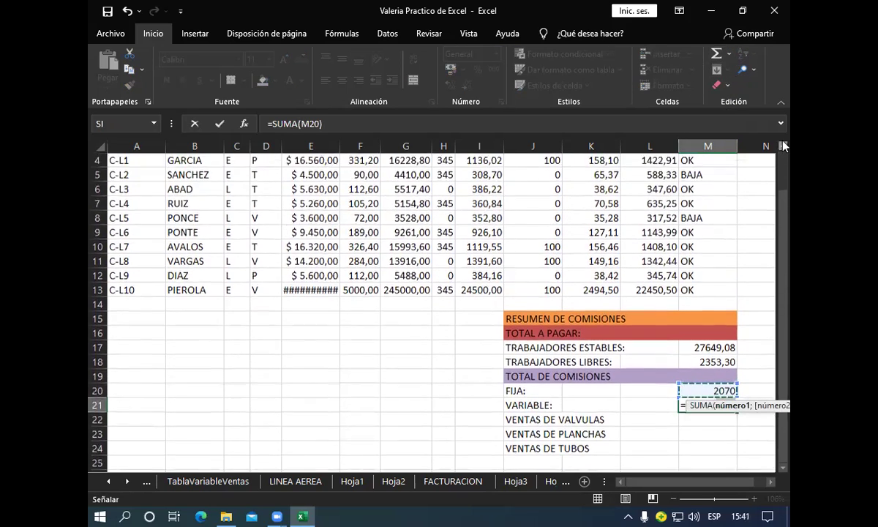
{"action": "left_click", "coordinate": [782, 146]}
{"action": "left_click", "coordinate": [782, 146]}
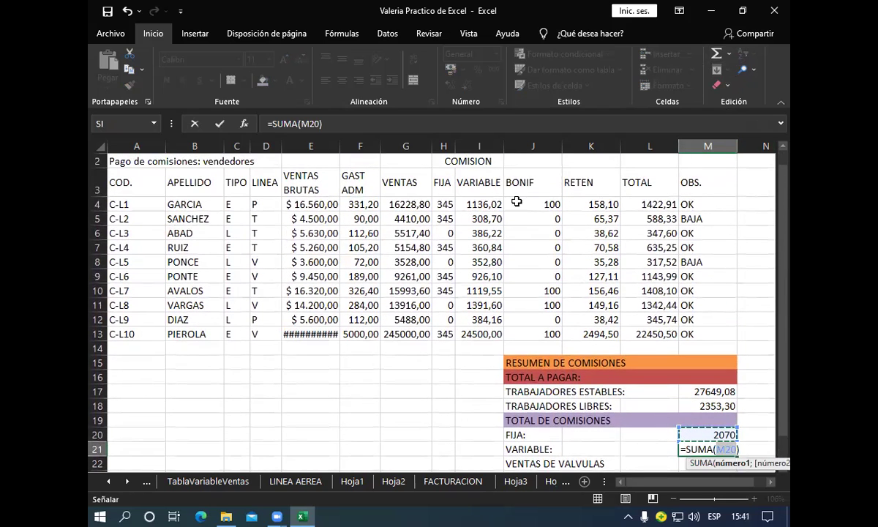
{"action": "left_click", "coordinate": [463, 204]}
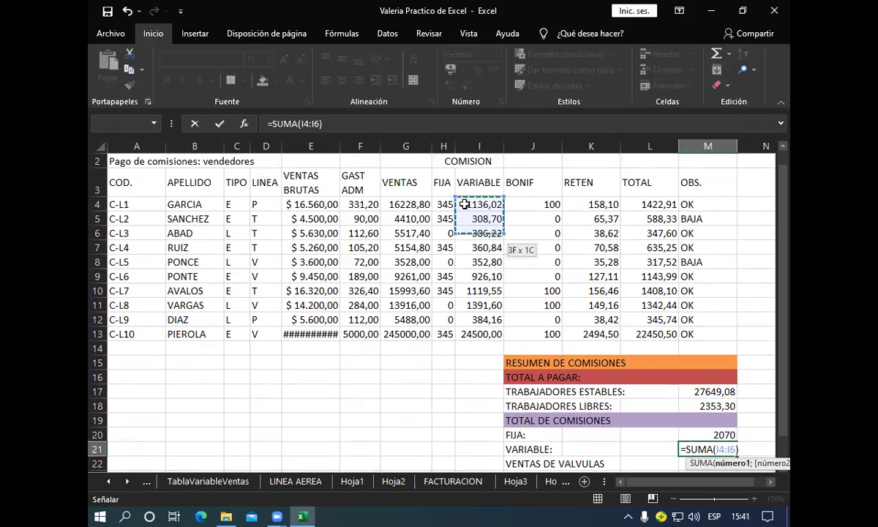
{"action": "left_click_drag", "start_coordinate": [464, 204], "coordinate": [479, 334]}
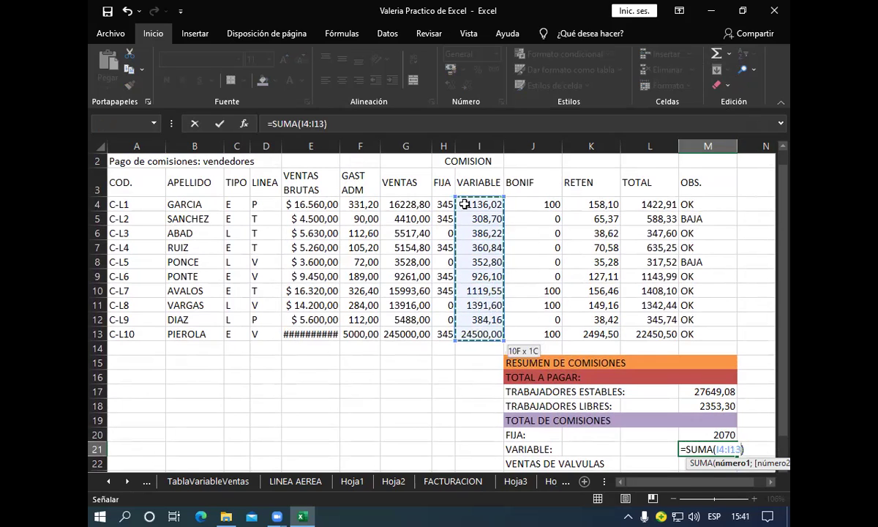
{"action": "key", "text": "Return"}
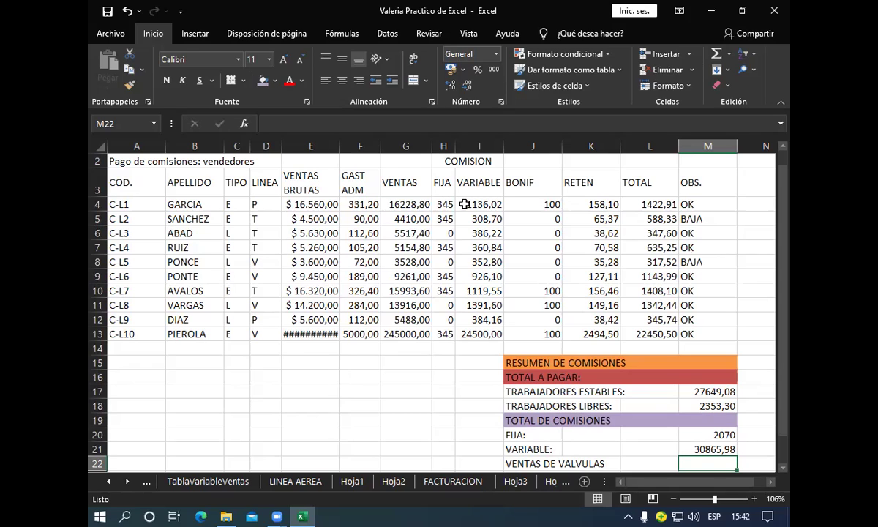
{"action": "type", "text": "+"}
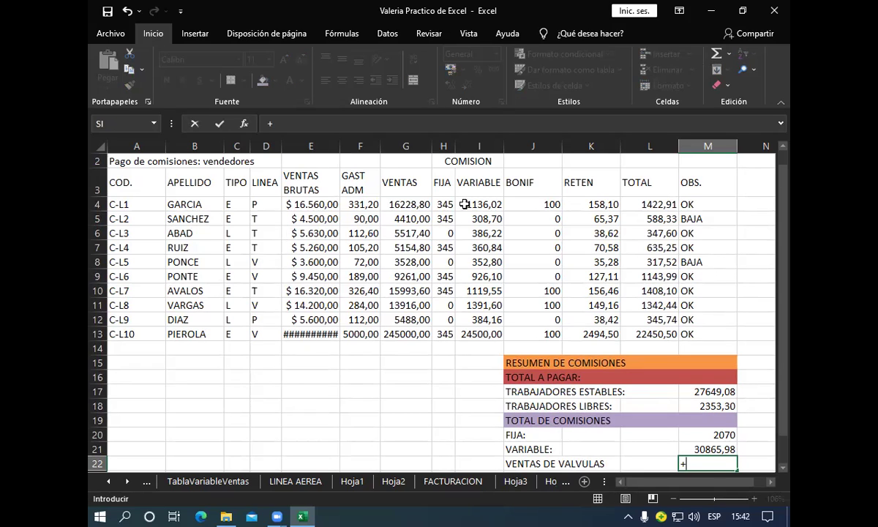
{"action": "type", "text": "SUM"}
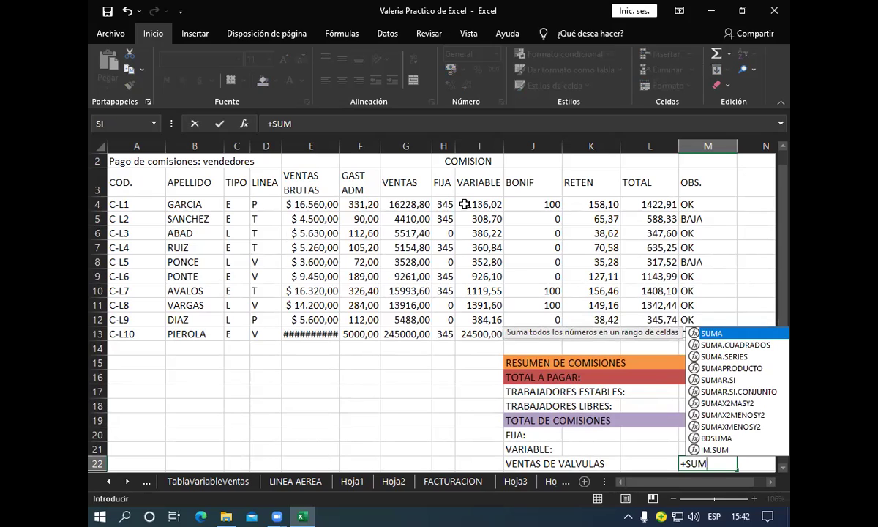
Step: Enter =+SUMAR.SI(D4:D13;"V";G4:G13) in M22 so the valve sales total shows 271705
{"action": "double_click", "coordinate": [702, 379]}
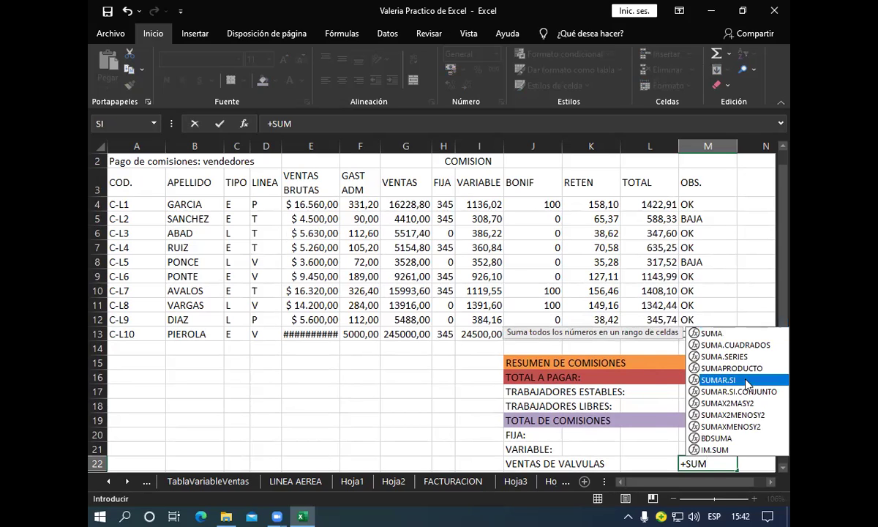
{"action": "left_click", "coordinate": [743, 378]}
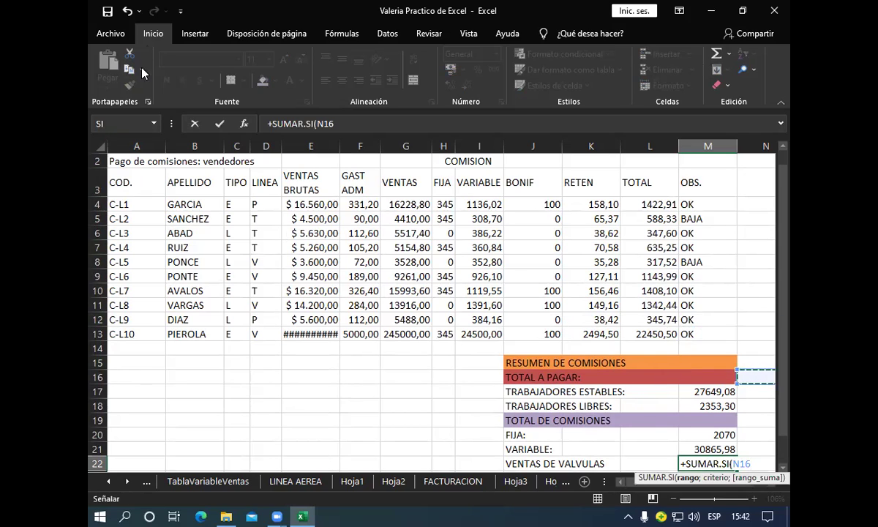
{"action": "left_click", "coordinate": [127, 11]}
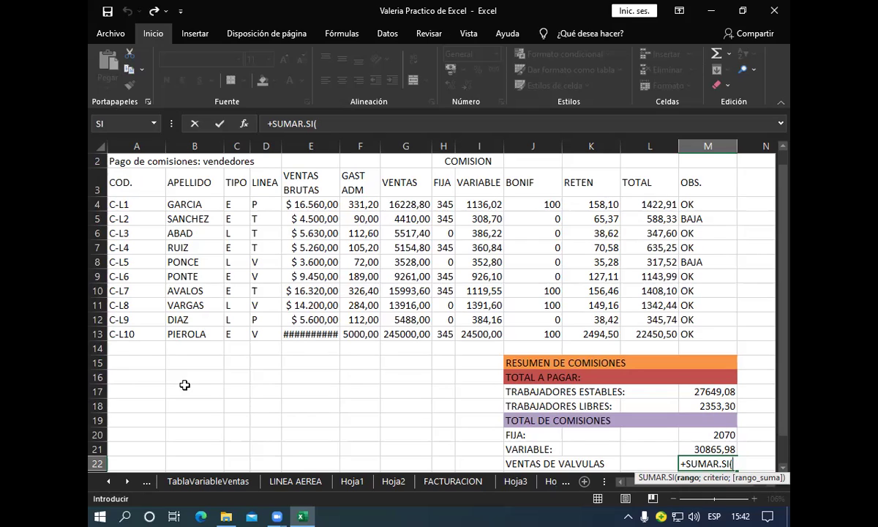
{"action": "left_click", "coordinate": [272, 206]}
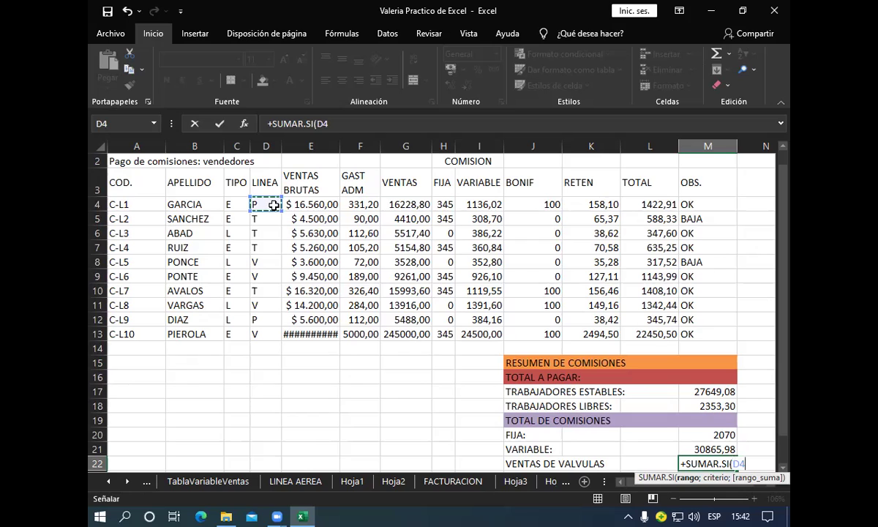
{"action": "left_click_drag", "start_coordinate": [273, 206], "coordinate": [273, 333]}
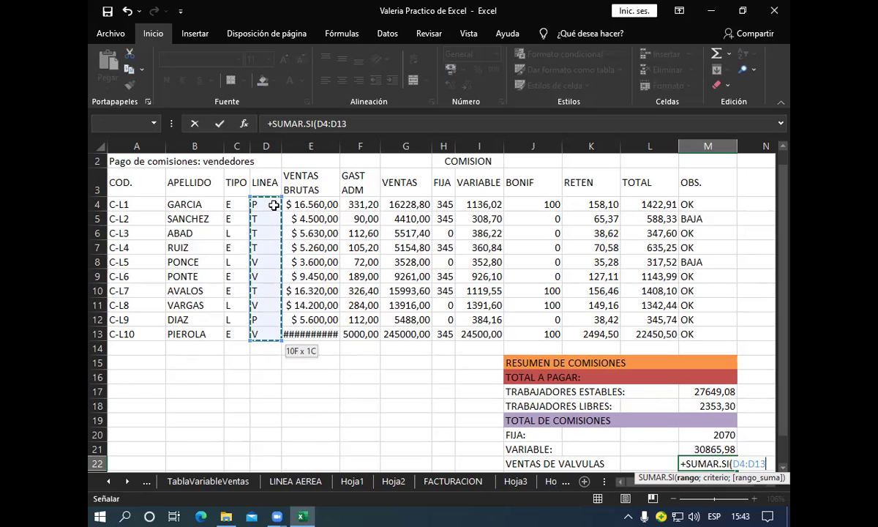
{"action": "type", "text": ";"}
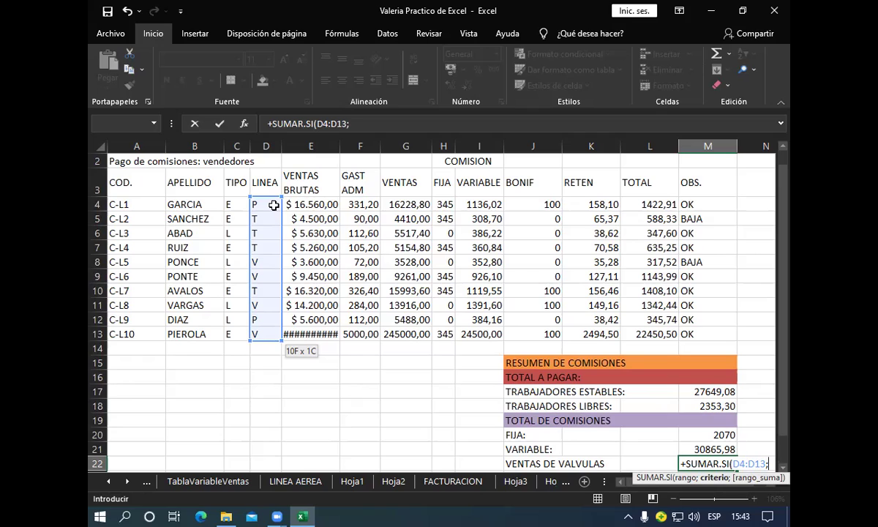
{"action": "type", "text": "\"V"}
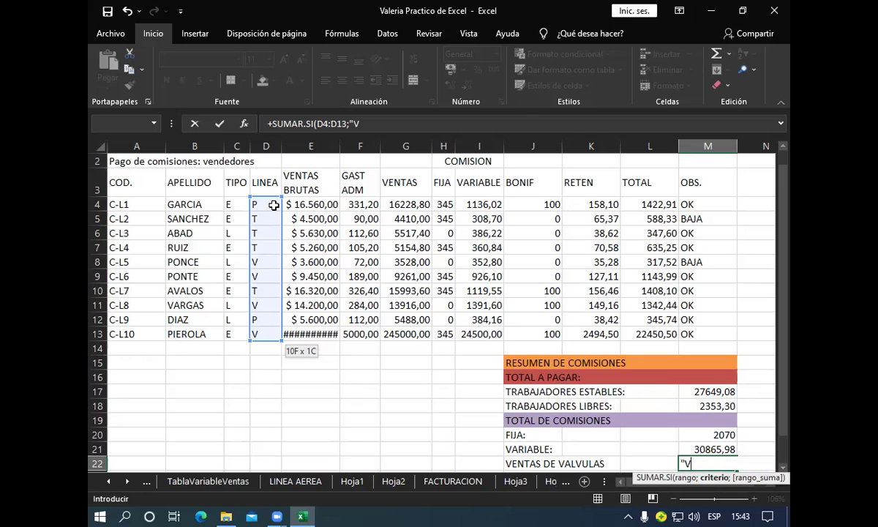
{"action": "type", "text": "\""}
{"action": "type", "text": ";"}
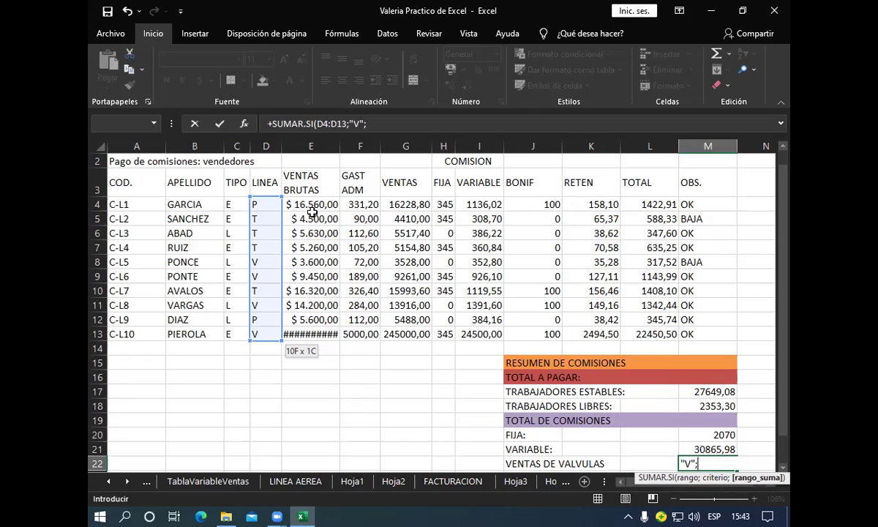
{"action": "left_click", "coordinate": [385, 205]}
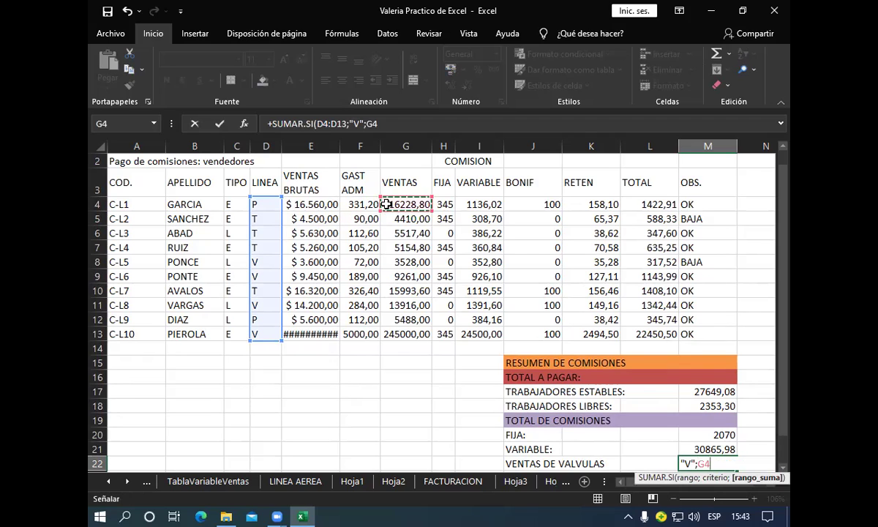
{"action": "mouse_move", "coordinate": [386, 204]}
{"action": "left_mouse_down"}
{"action": "mouse_move", "coordinate": [406, 247]}
{"action": "mouse_move", "coordinate": [405, 334]}
{"action": "left_mouse_up"}
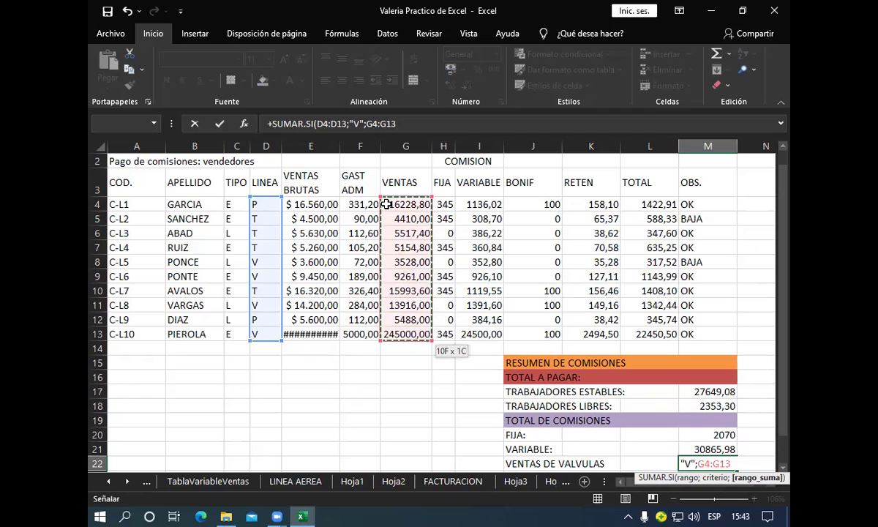
{"action": "key", "text": "Return"}
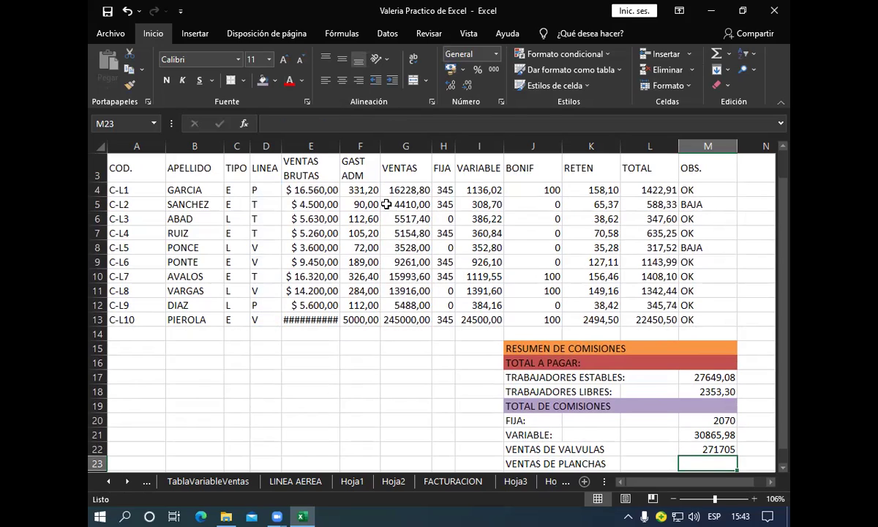
{"action": "left_click", "coordinate": [350, 345]}
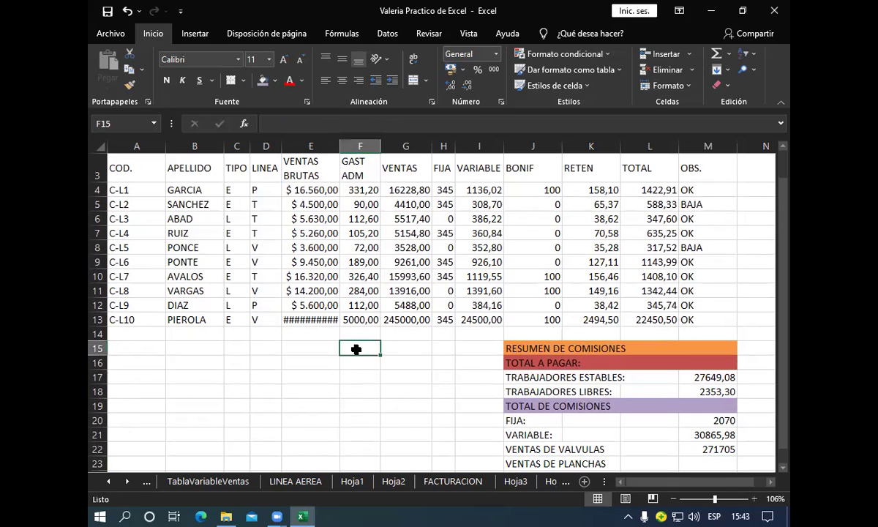
{"action": "left_click", "coordinate": [391, 350]}
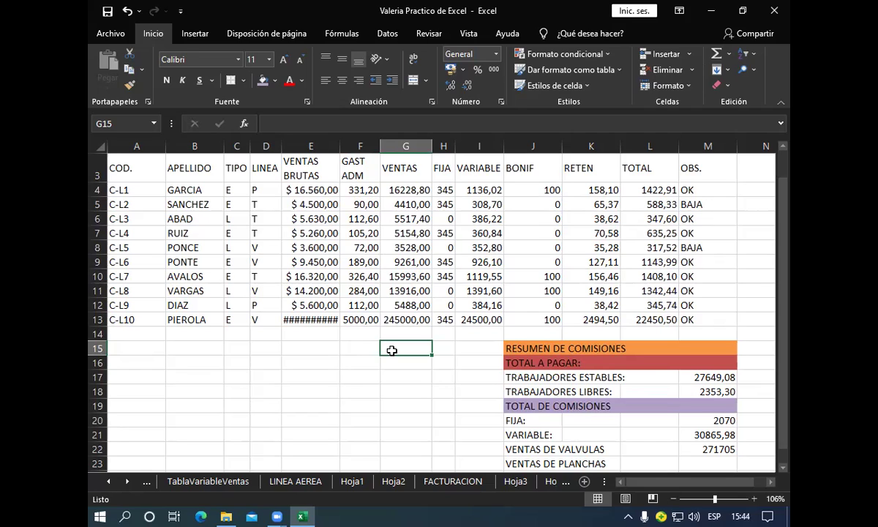
{"action": "type", "text": "+"}
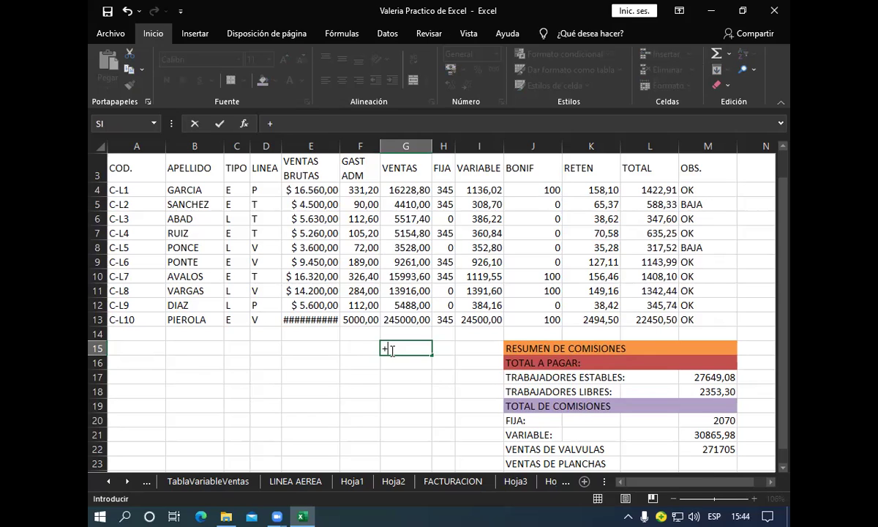
{"action": "left_click", "coordinate": [387, 248]}
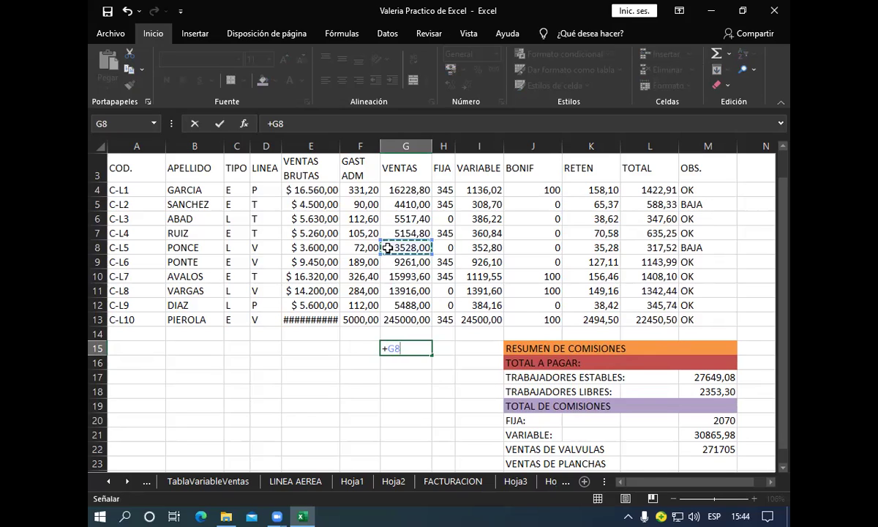
{"action": "type", "text": "+"}
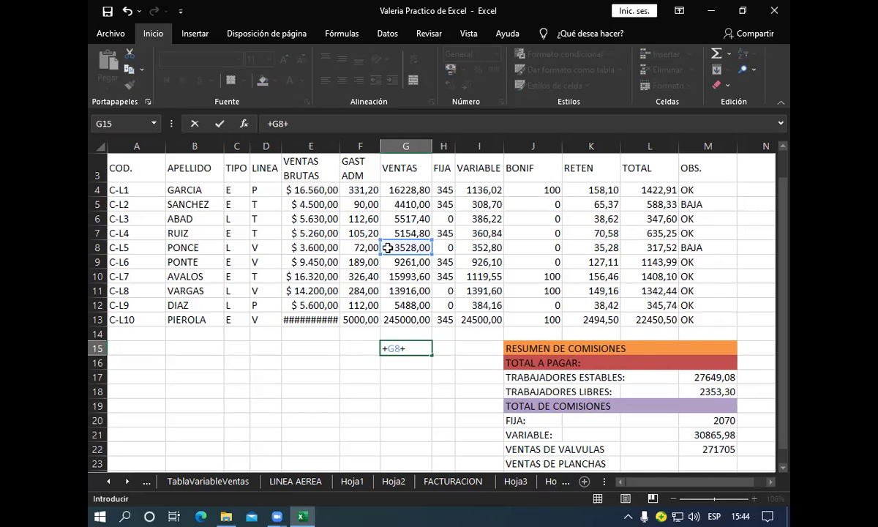
{"action": "left_click", "coordinate": [392, 263]}
{"action": "type", "text": "+"}
{"action": "left_click", "coordinate": [387, 287]}
{"action": "type", "text": "+G11+"}
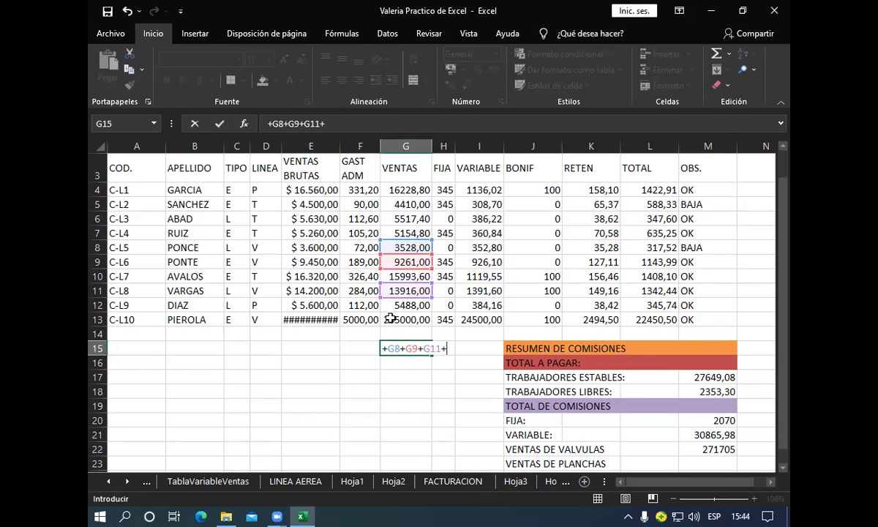
{"action": "left_click", "coordinate": [391, 319]}
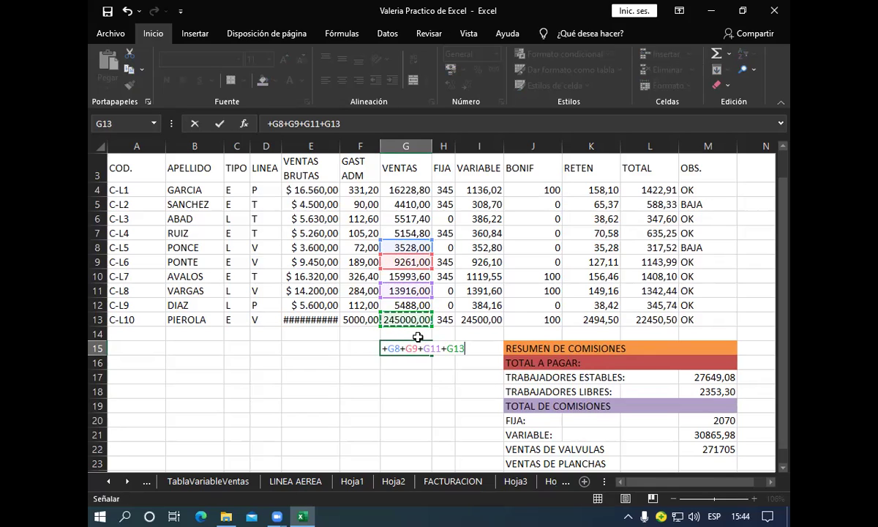
{"action": "key", "text": "Return"}
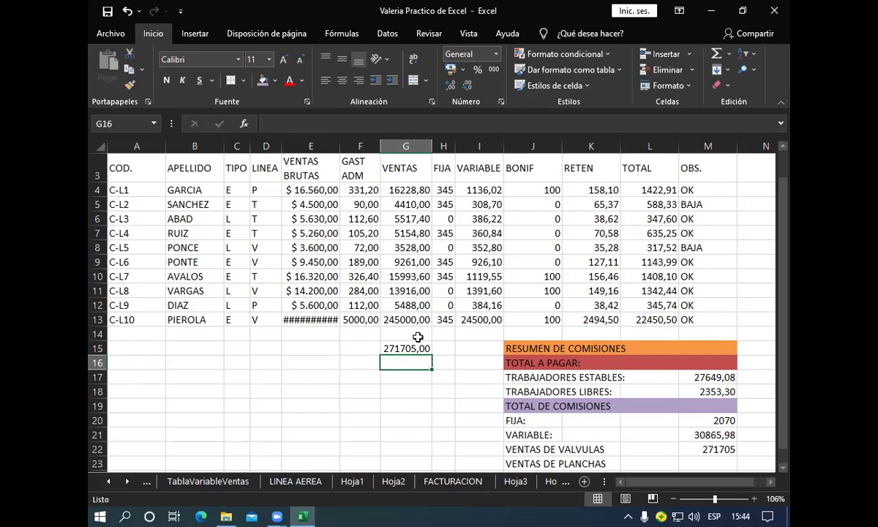
{"action": "key", "text": "Up"}
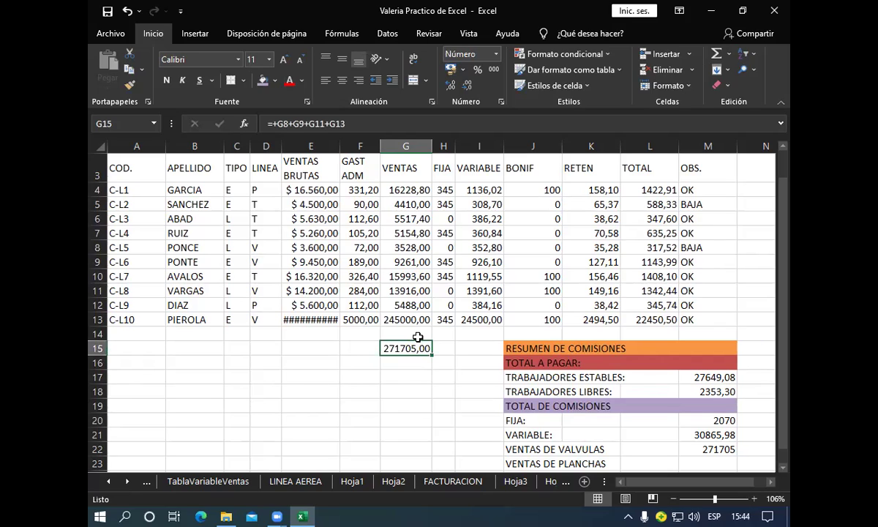
{"action": "key", "text": "Delete"}
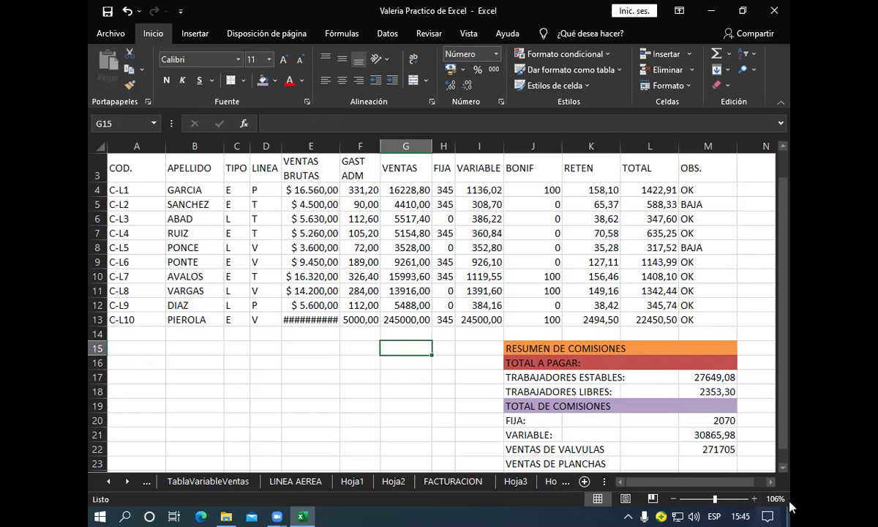
Step: Scroll down one row and begin a formula with + in the VENTAS DE PLANCHAS cell M23
{"action": "left_click", "coordinate": [783, 470]}
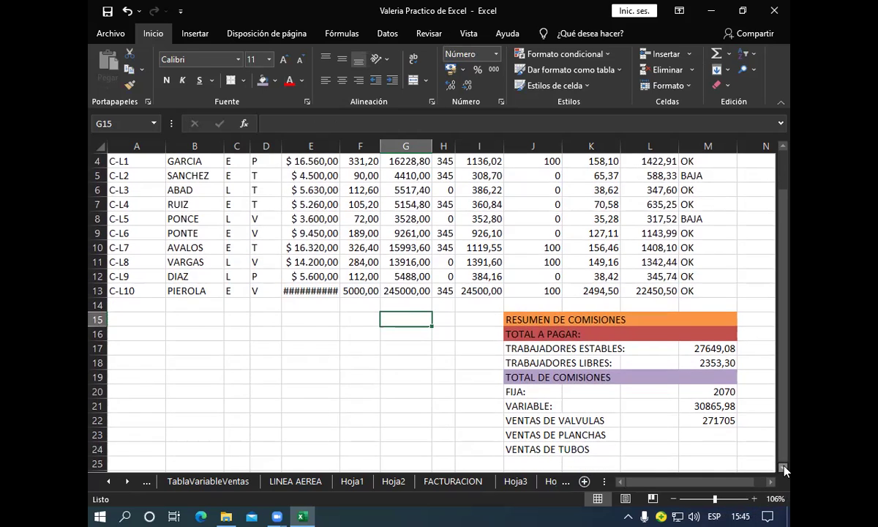
{"action": "left_click", "coordinate": [709, 435]}
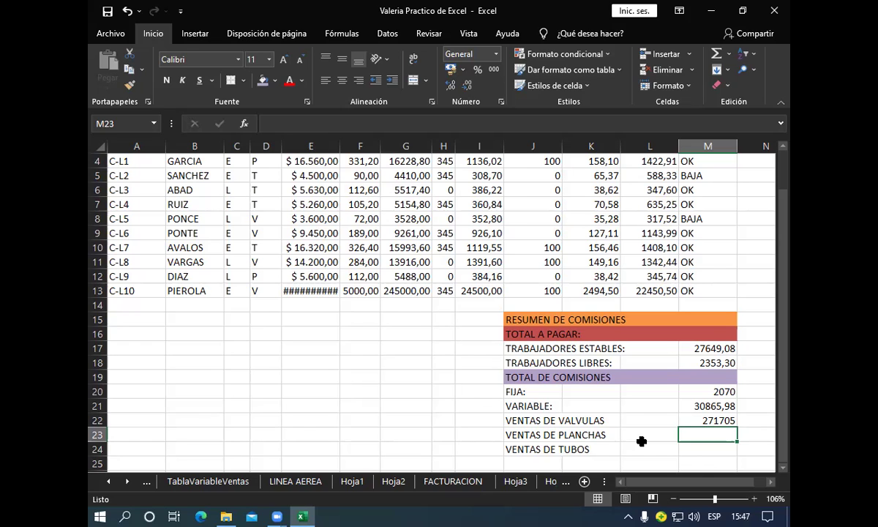
{"action": "type", "text": "+"}
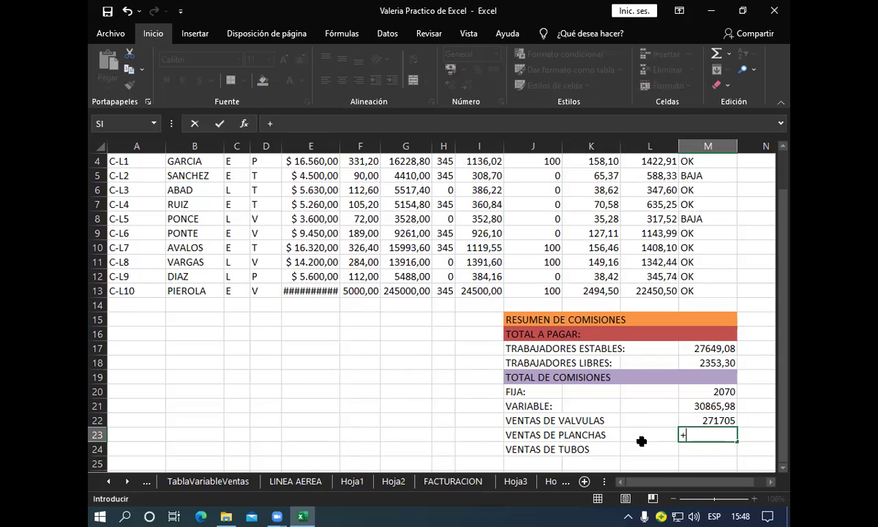
Step: Cancel the unfinished M23 entry and review the M22 valve formula without changing it
{"action": "key", "text": "Escape"}
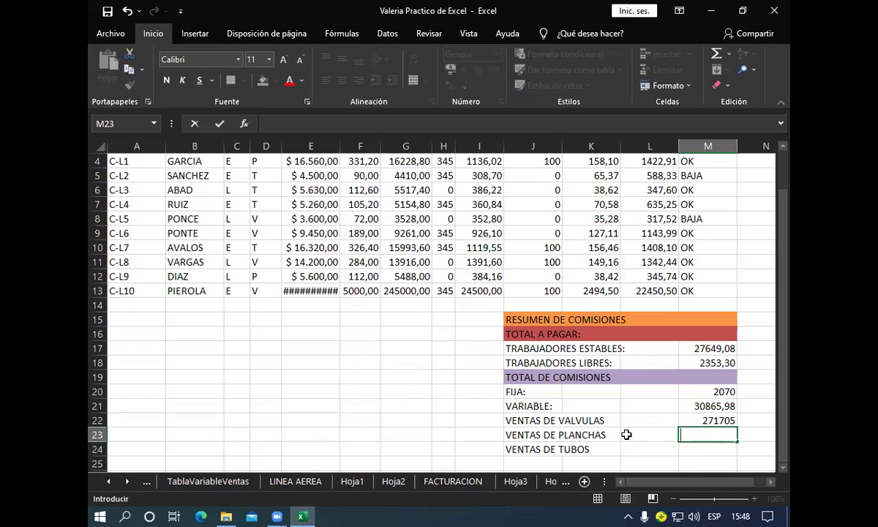
{"action": "left_click", "coordinate": [702, 420]}
{"action": "double_click", "coordinate": [698, 420]}
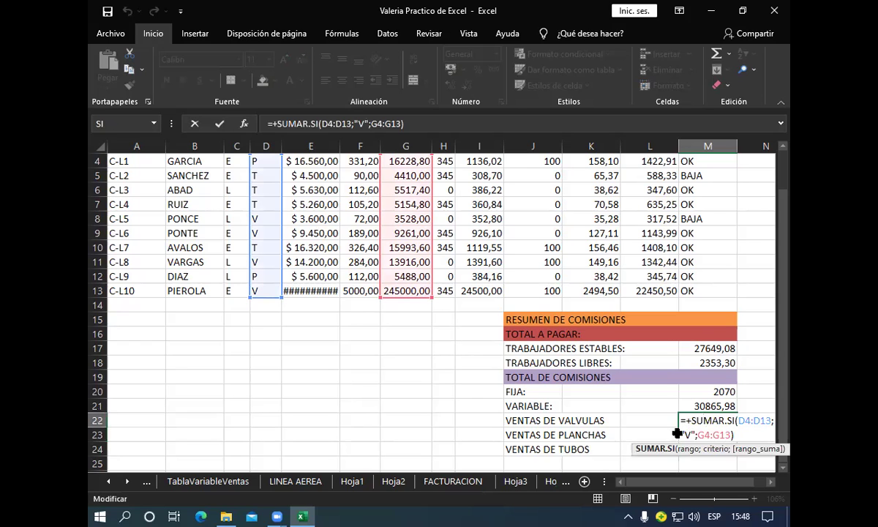
{"action": "left_click", "coordinate": [624, 434]}
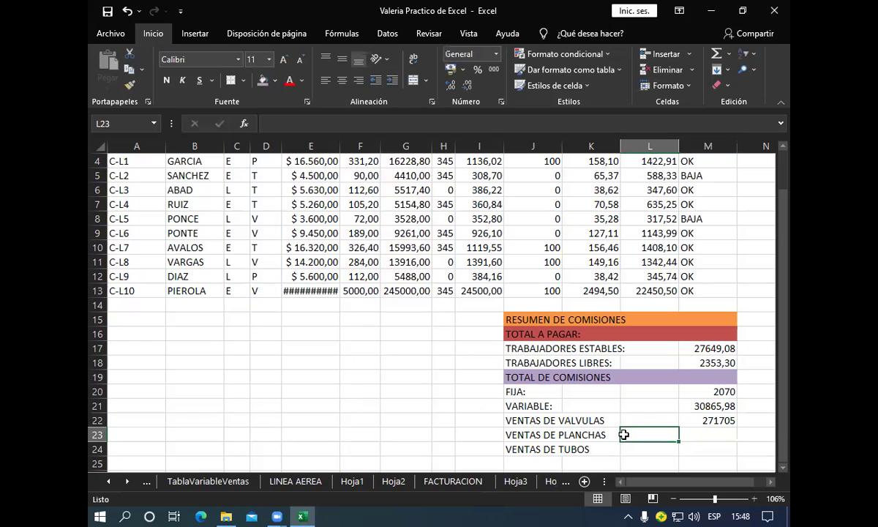
{"action": "left_click", "coordinate": [702, 435]}
Step: Undo the accidental +SU entry in M23, leaving the cell empty
{"action": "type", "text": "+"}
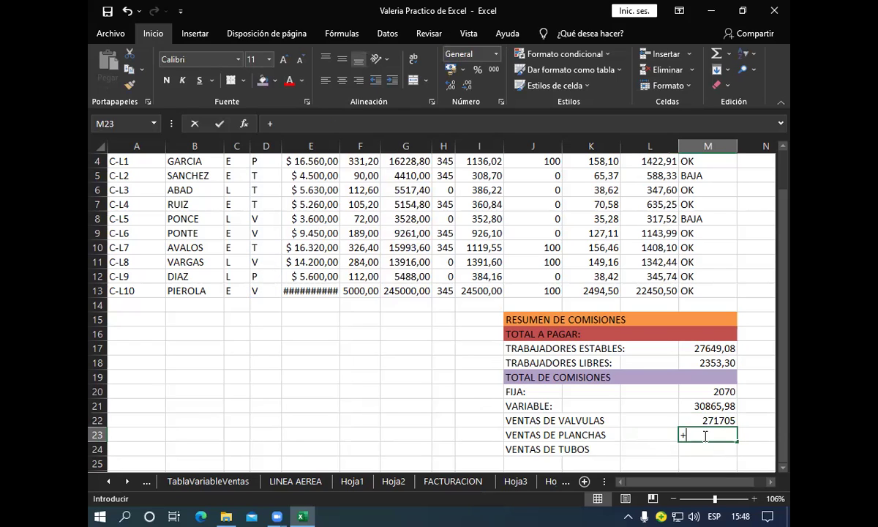
{"action": "type", "text": "SU"}
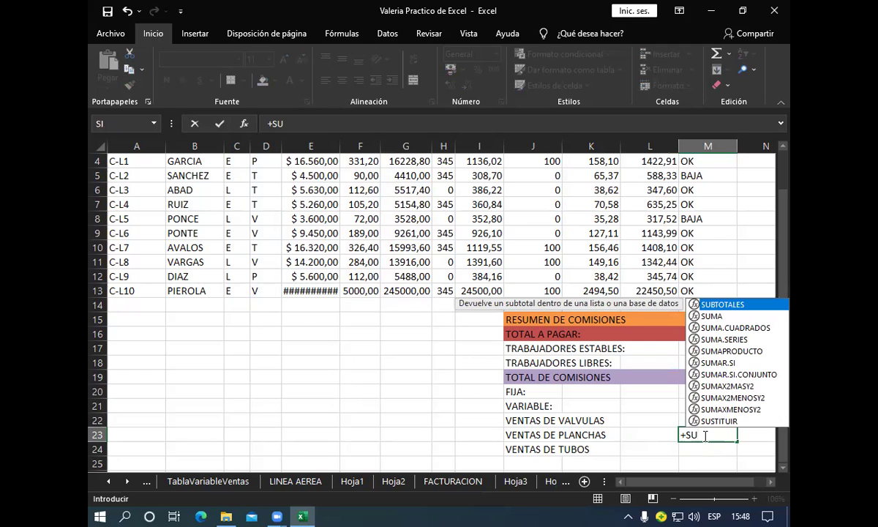
{"action": "left_click", "coordinate": [742, 364]}
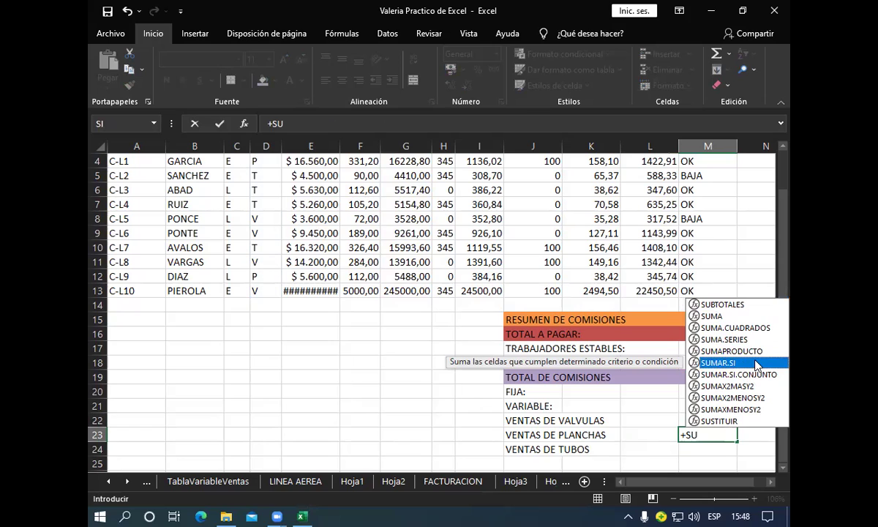
{"action": "left_click", "coordinate": [646, 441]}
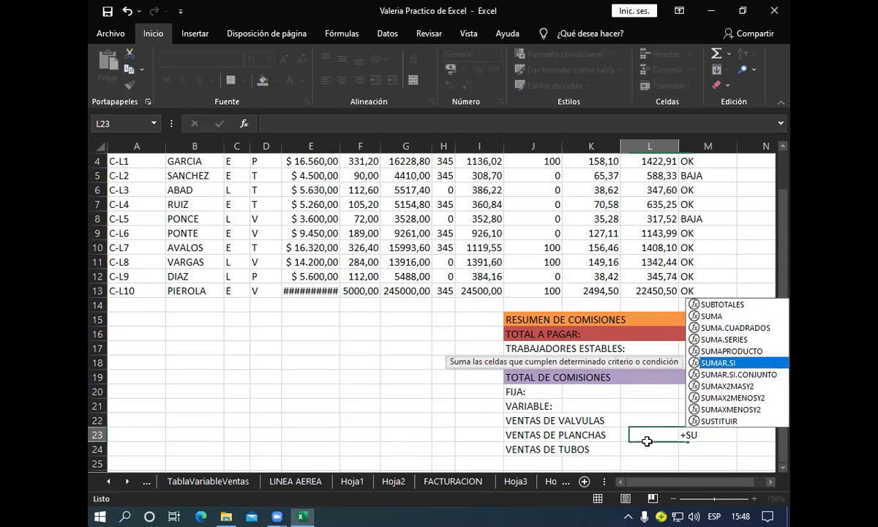
{"action": "left_click", "coordinate": [723, 436]}
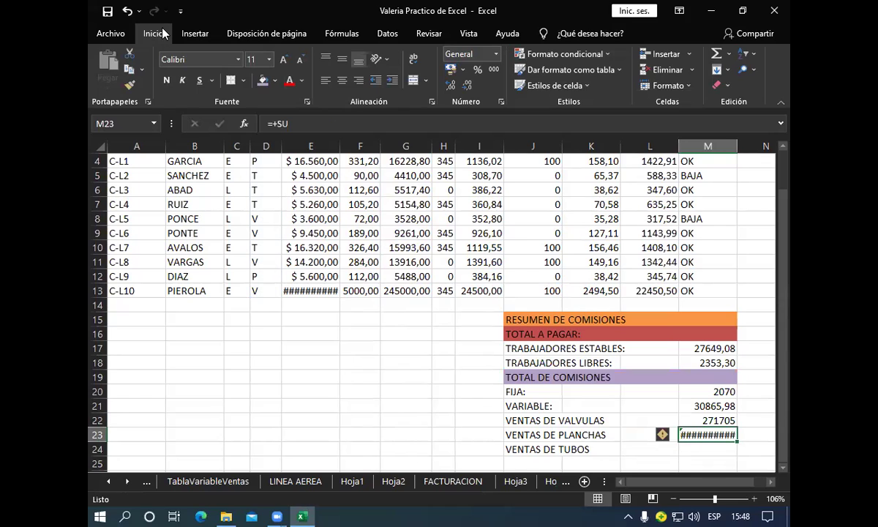
{"action": "key", "text": "ctrl+z"}
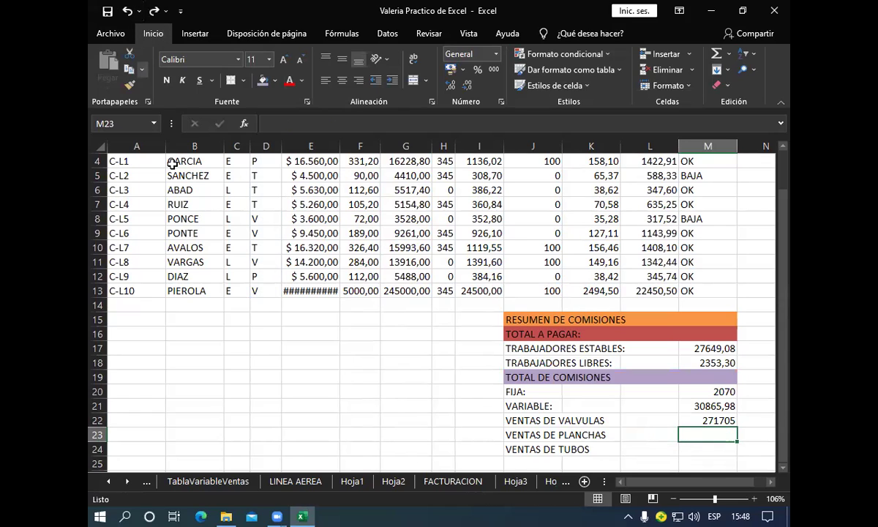
Step: Start +SUMAR.SI in M23 with criteria range D4:D13 and criterion "P"
{"action": "type", "text": "+"}
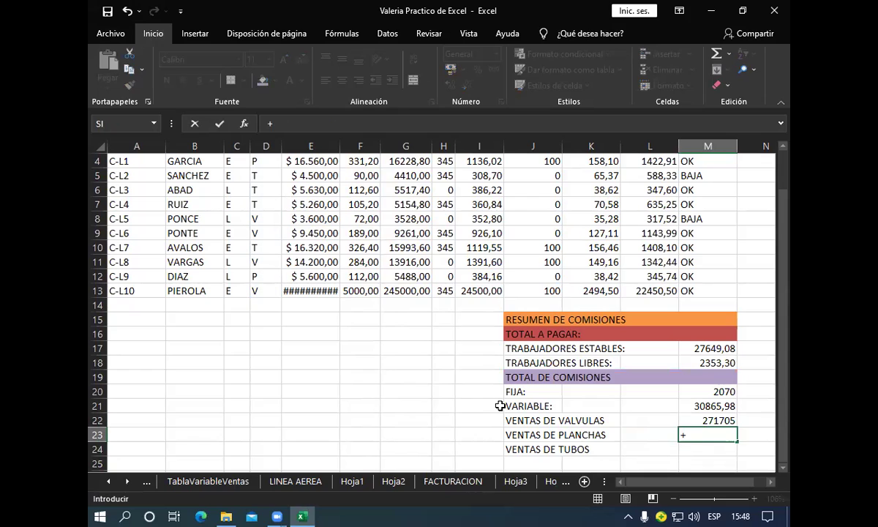
{"action": "type", "text": "SUMAR"}
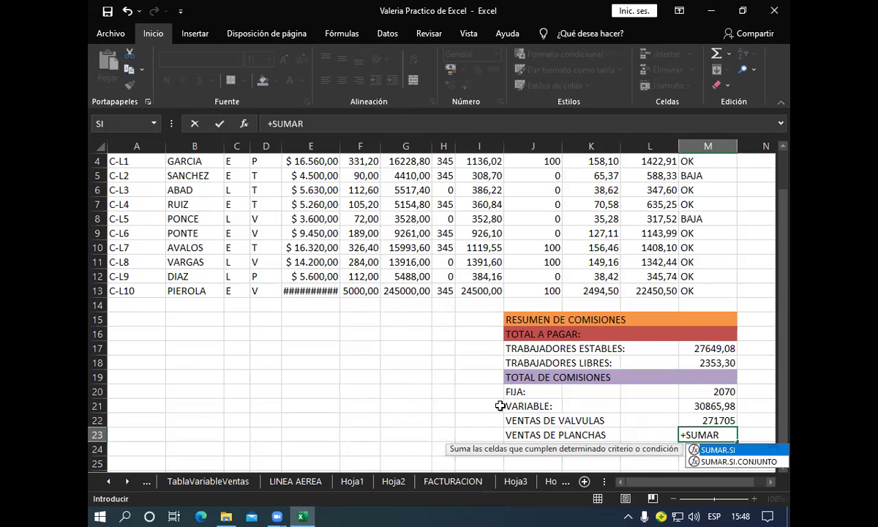
{"action": "double_click", "coordinate": [745, 447]}
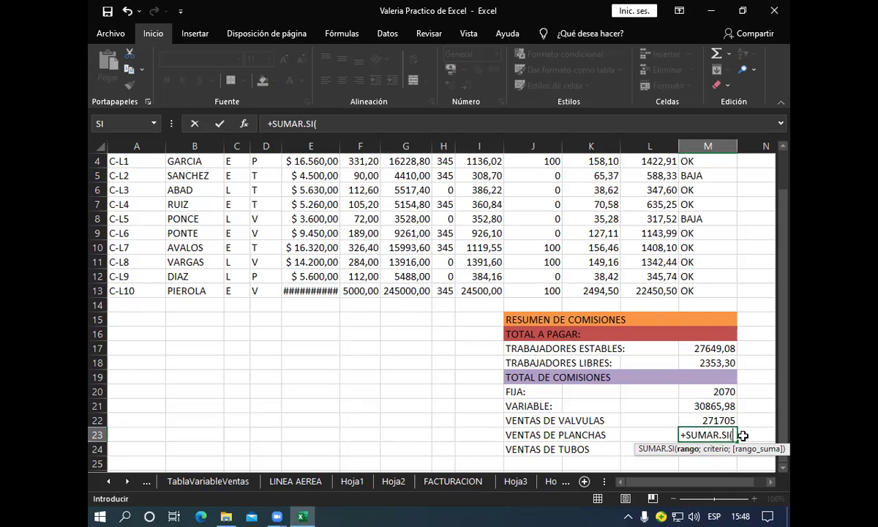
{"action": "left_click", "coordinate": [267, 161]}
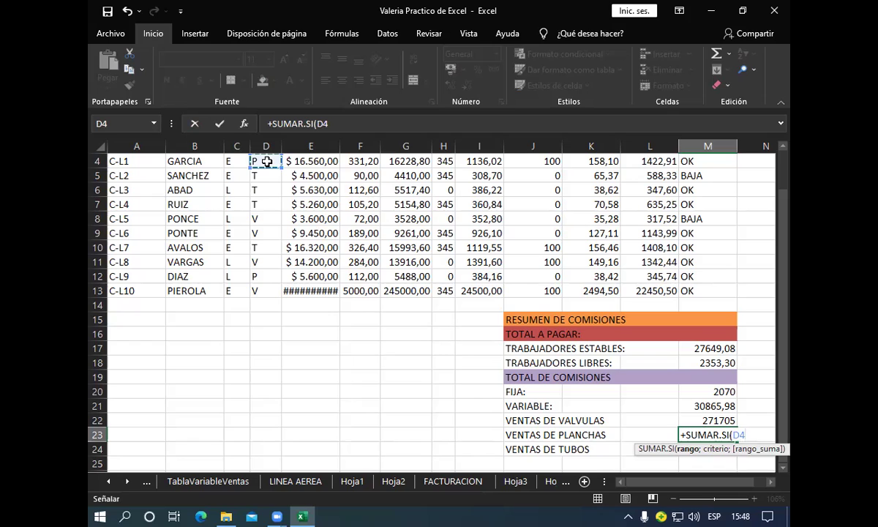
{"action": "left_click_drag", "start_coordinate": [267, 161], "coordinate": [267, 291]}
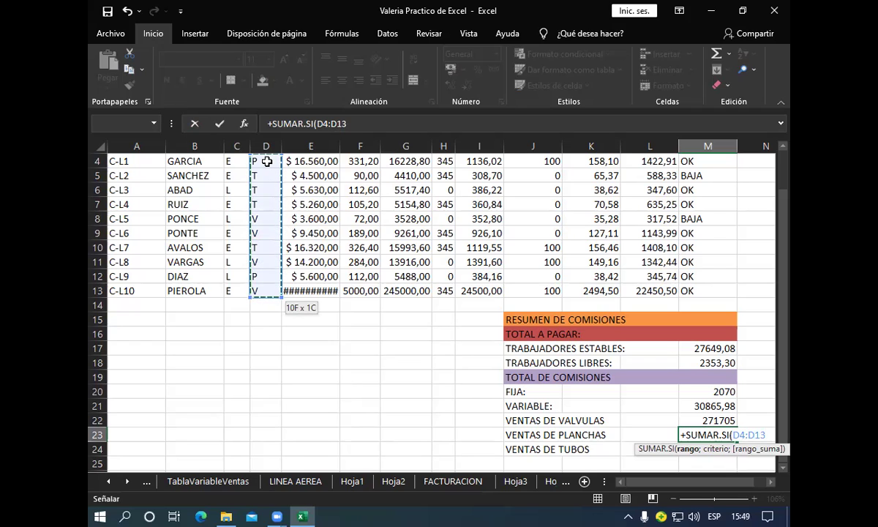
{"action": "type", "text": ";"}
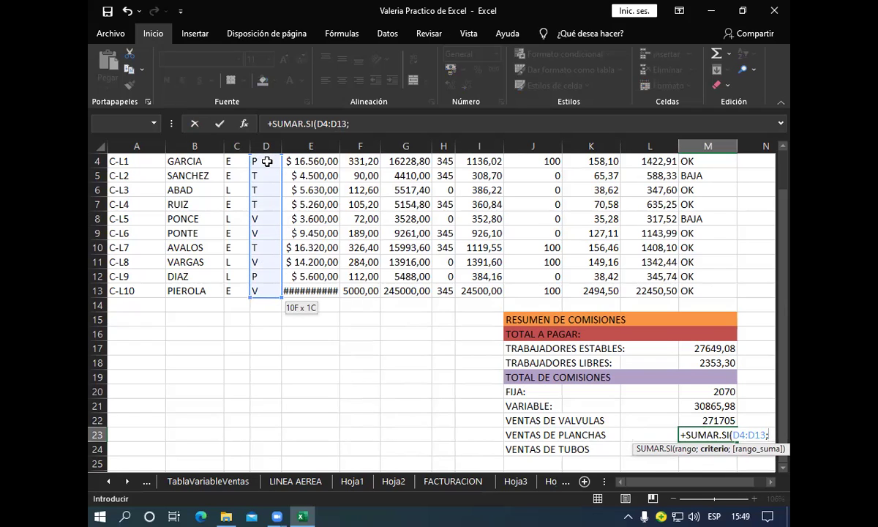
{"action": "type", "text": "\""}
{"action": "type", "text": "P"}
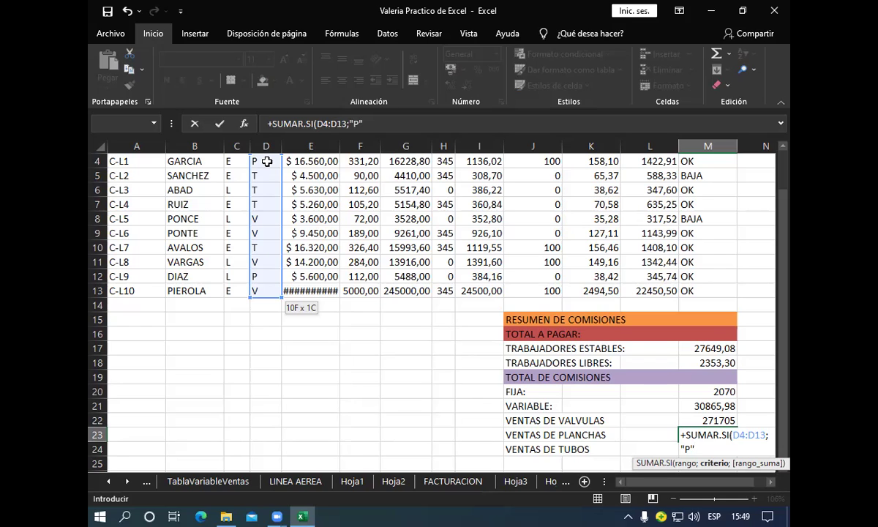
Step: Add the sum range G4:G13 and commit, giving 21716,8 for planchas
{"action": "left_click", "coordinate": [782, 146]}
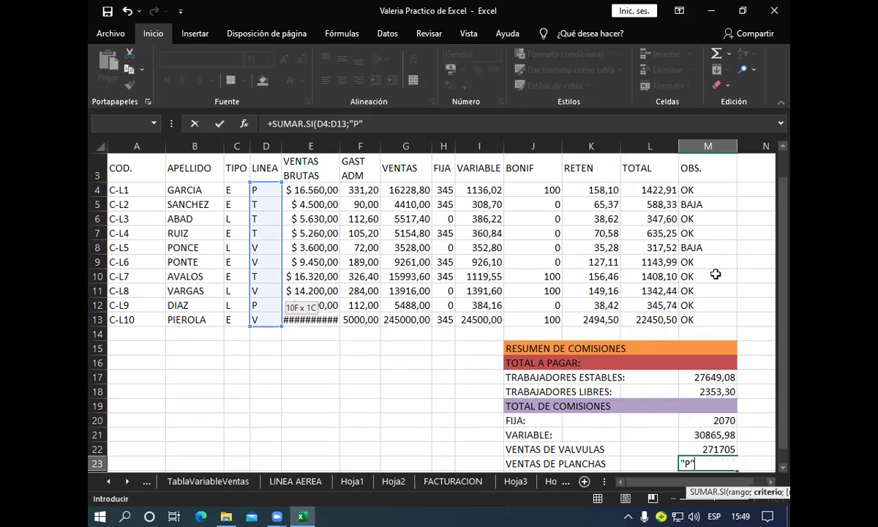
{"action": "left_click", "coordinate": [782, 466]}
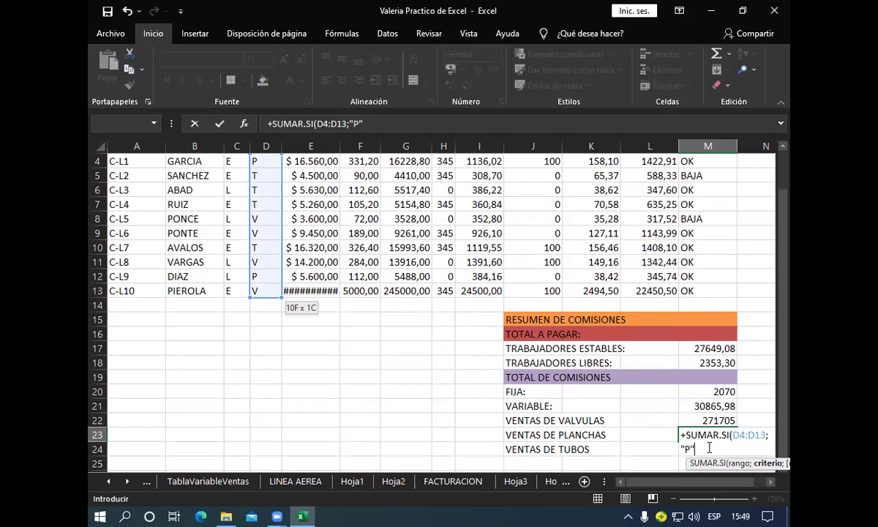
{"action": "type", "text": ";"}
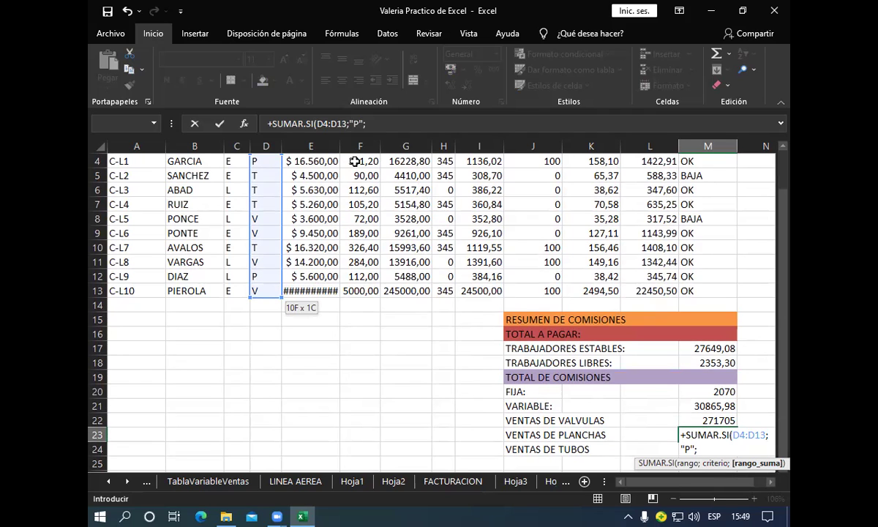
{"action": "left_click", "coordinate": [782, 146]}
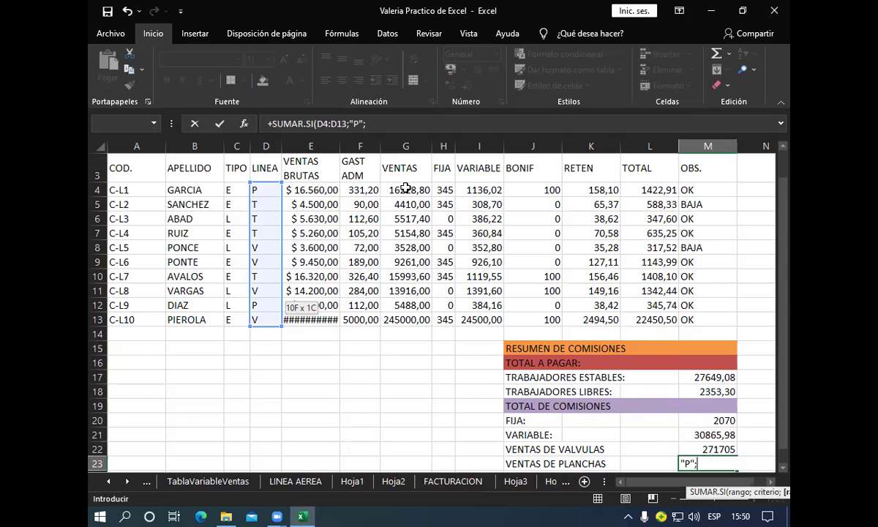
{"action": "left_click", "coordinate": [388, 189]}
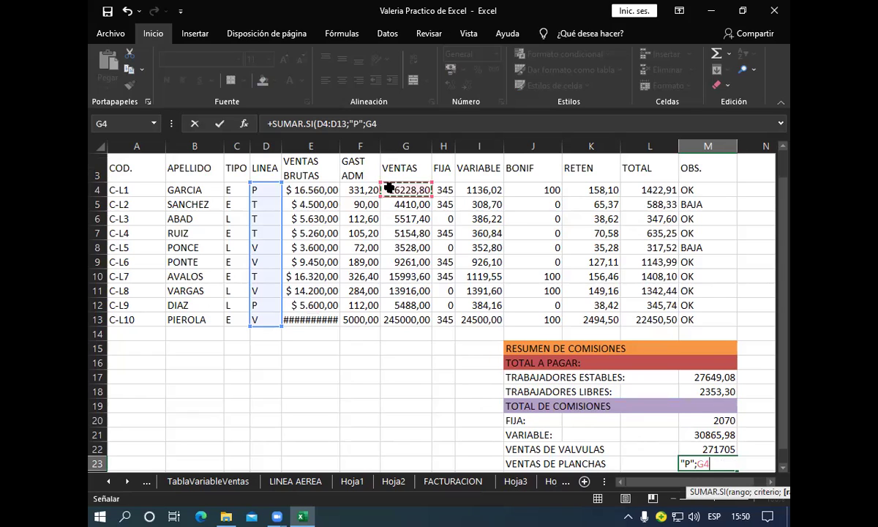
{"action": "left_click_drag", "start_coordinate": [388, 190], "coordinate": [406, 319]}
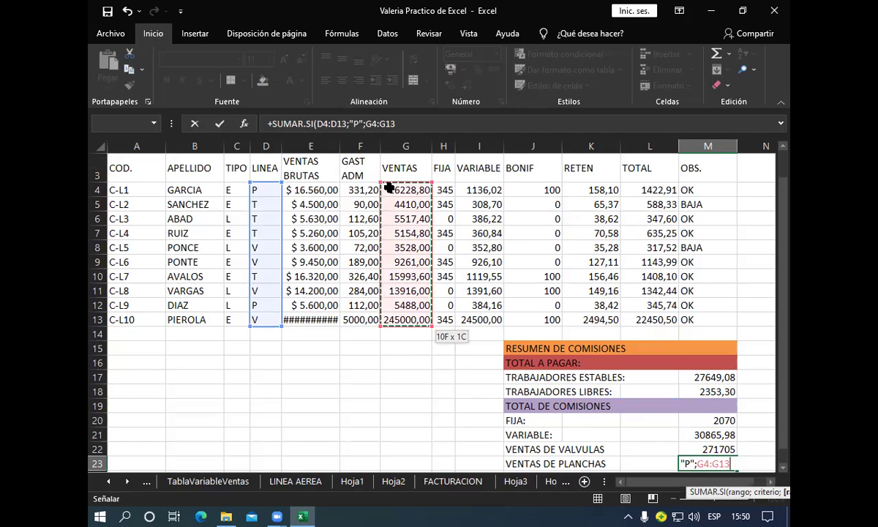
{"action": "key", "text": "Return"}
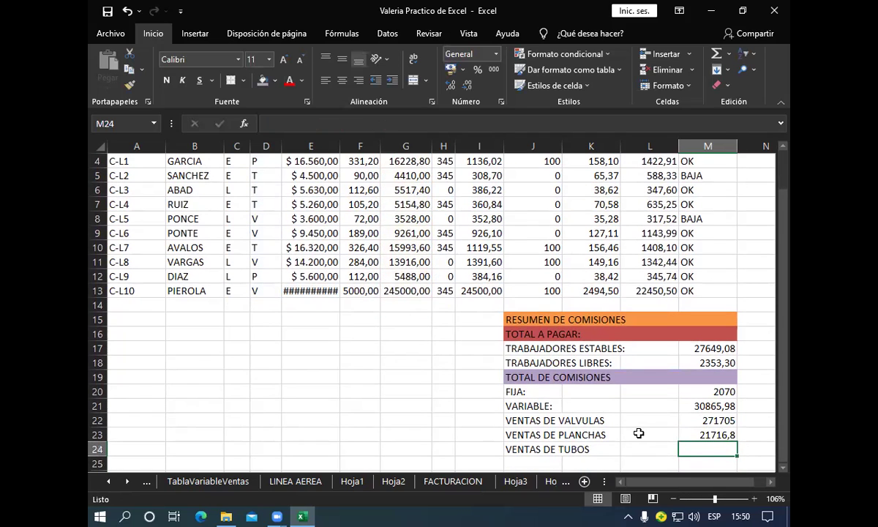
Step: Start +SUMAR.SI in M24 with criteria range D4:D13 and criterion "T"
{"action": "type", "text": "+"}
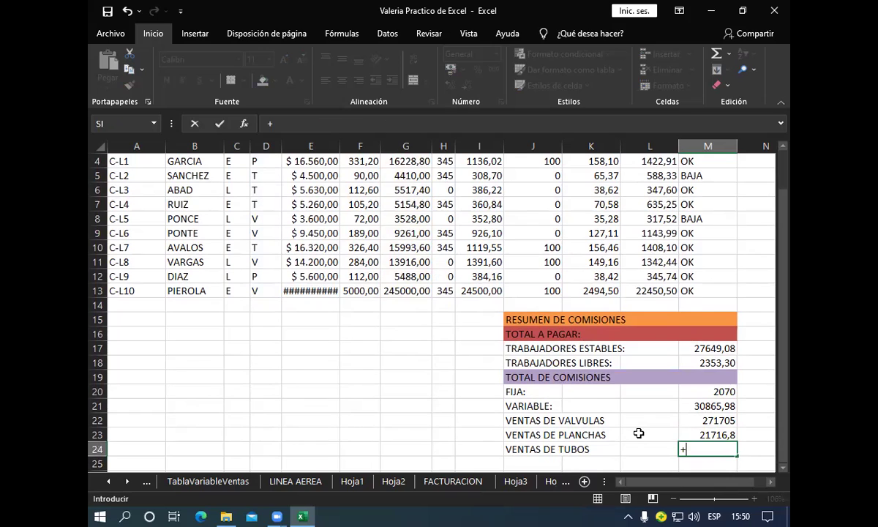
{"action": "type", "text": "SUMA"}
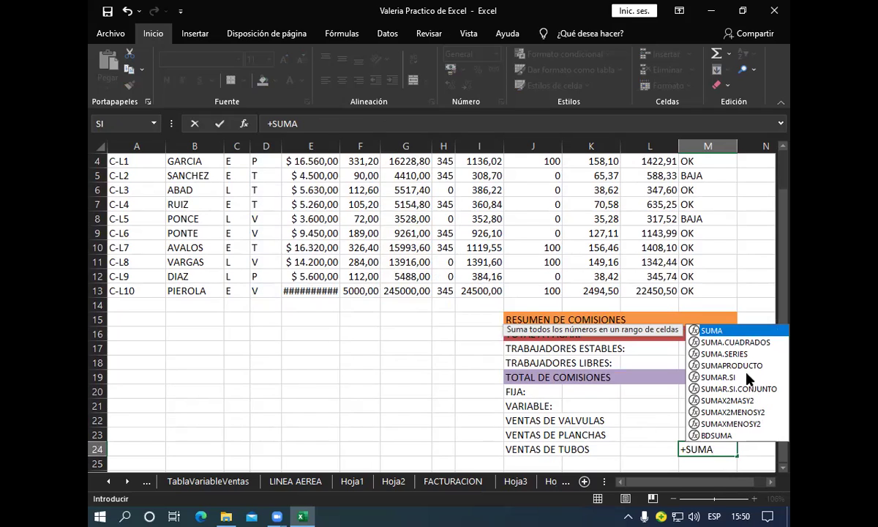
{"action": "double_click", "coordinate": [713, 377]}
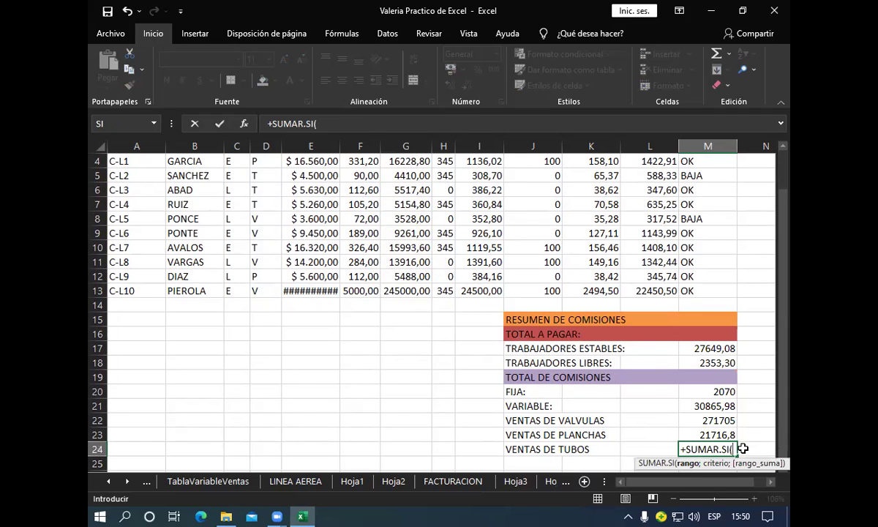
{"action": "left_click", "coordinate": [241, 163]}
{"action": "left_click_drag", "start_coordinate": [241, 162], "coordinate": [241, 290]}
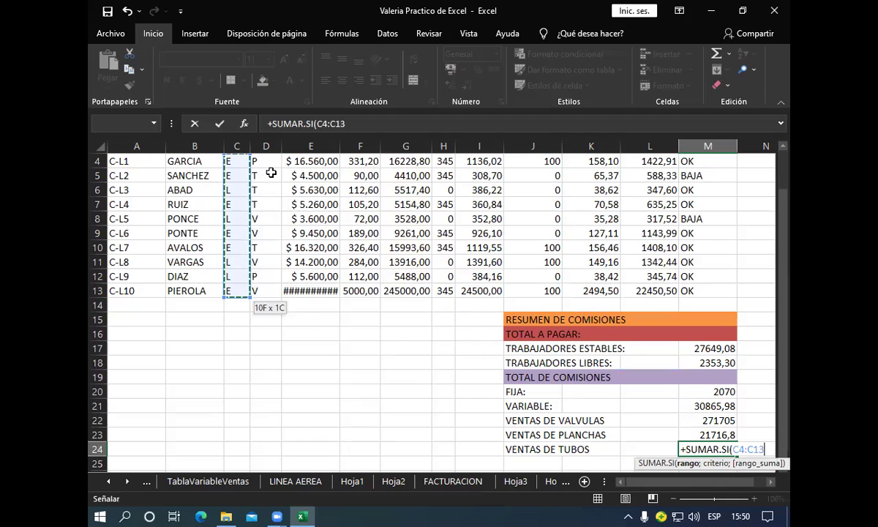
{"action": "left_click", "coordinate": [271, 162]}
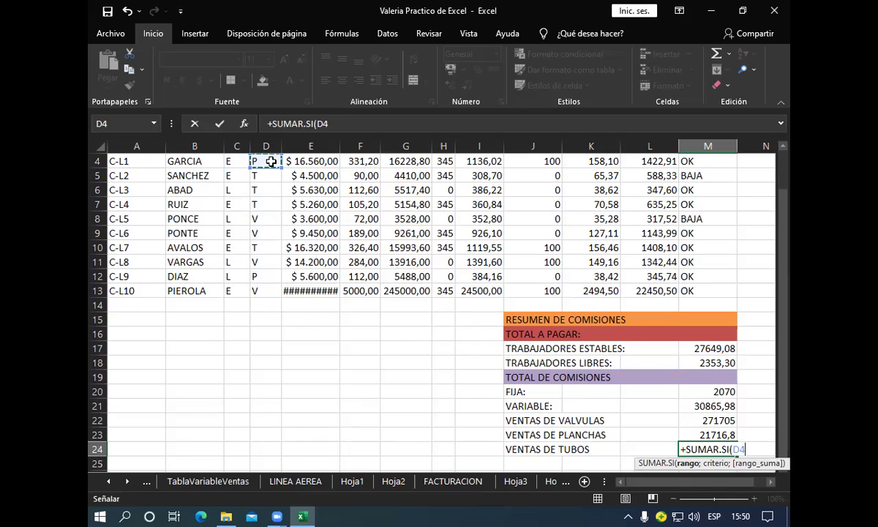
{"action": "key", "text": "shift+Down"}
{"action": "key", "text": "shift+Down"}
{"action": "key", "text": "shift+Down"}
{"action": "key", "text": "shift+Down"}
{"action": "key", "text": "shift+Down"}
{"action": "key", "text": "shift+Down"}
{"action": "key", "text": "shift+Down"}
{"action": "key", "text": "shift+Down"}
{"action": "key", "text": "shift+Down"}
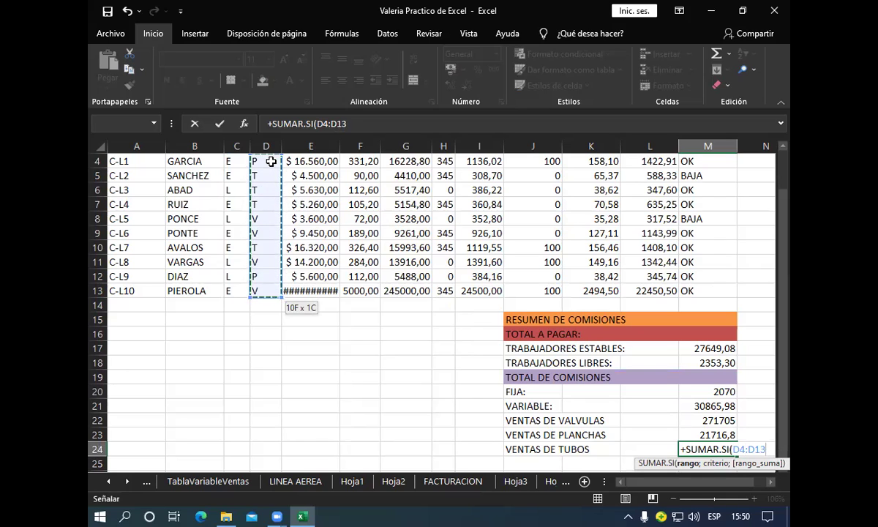
{"action": "type", "text": ";"}
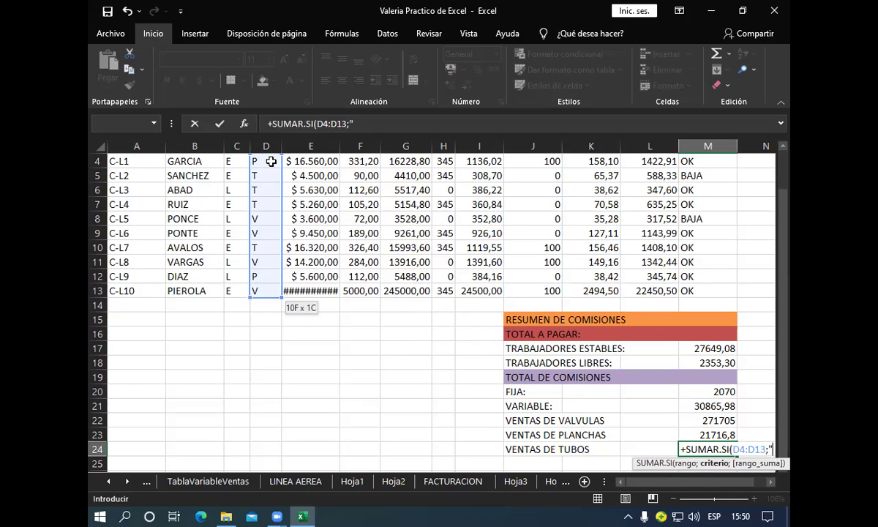
{"action": "type", "text": "\"T\";"}
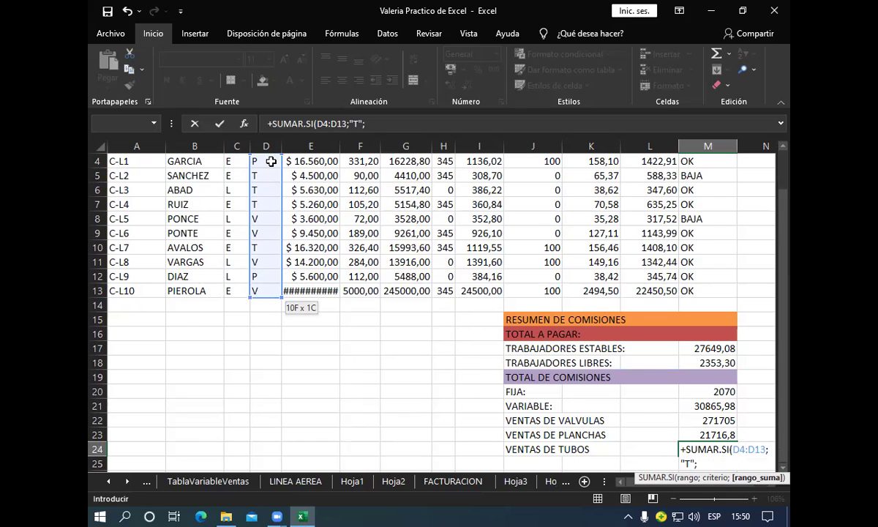
Step: Add the sum range G4:G13 and commit, giving 31075,8 for tubos
{"action": "left_click", "coordinate": [392, 159]}
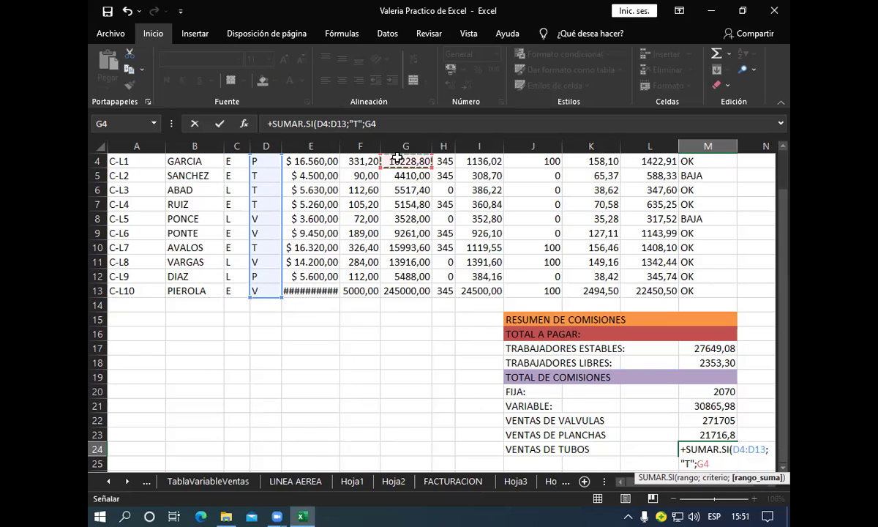
{"action": "left_click", "coordinate": [783, 145]}
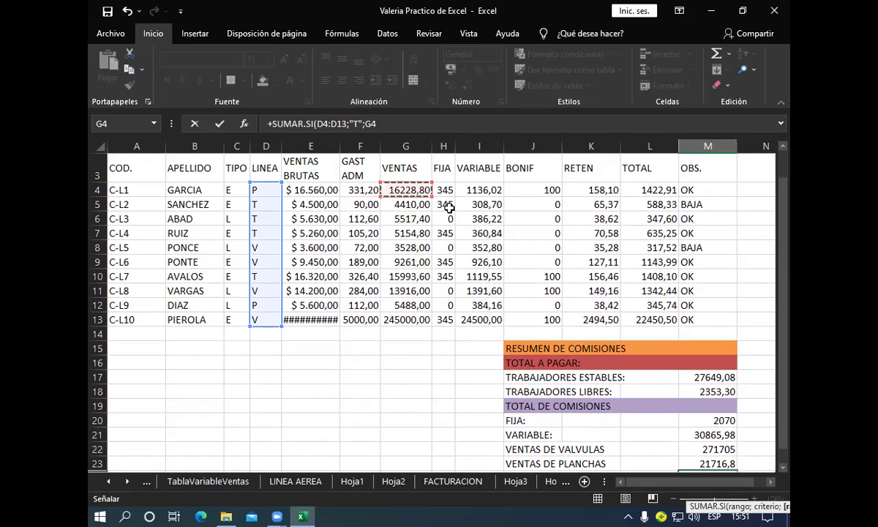
{"action": "left_click", "coordinate": [399, 188]}
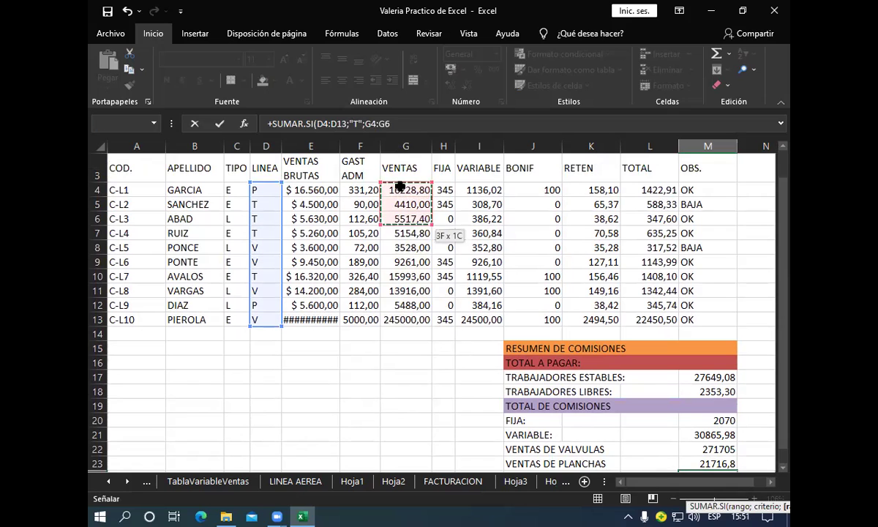
{"action": "left_click_drag", "start_coordinate": [400, 188], "coordinate": [406, 319]}
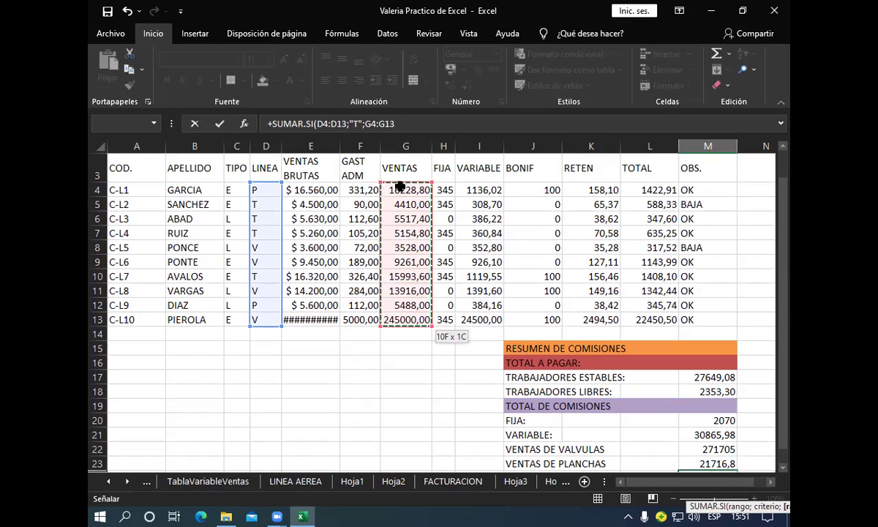
{"action": "key", "text": "Return"}
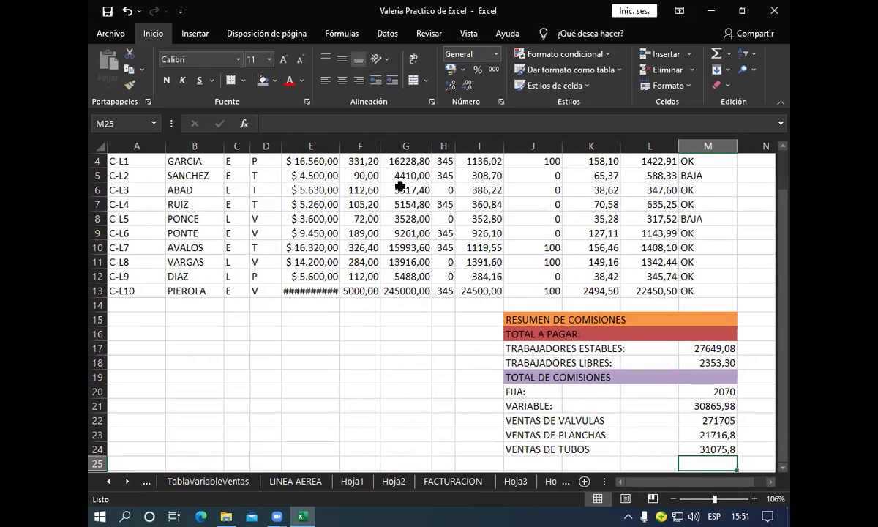